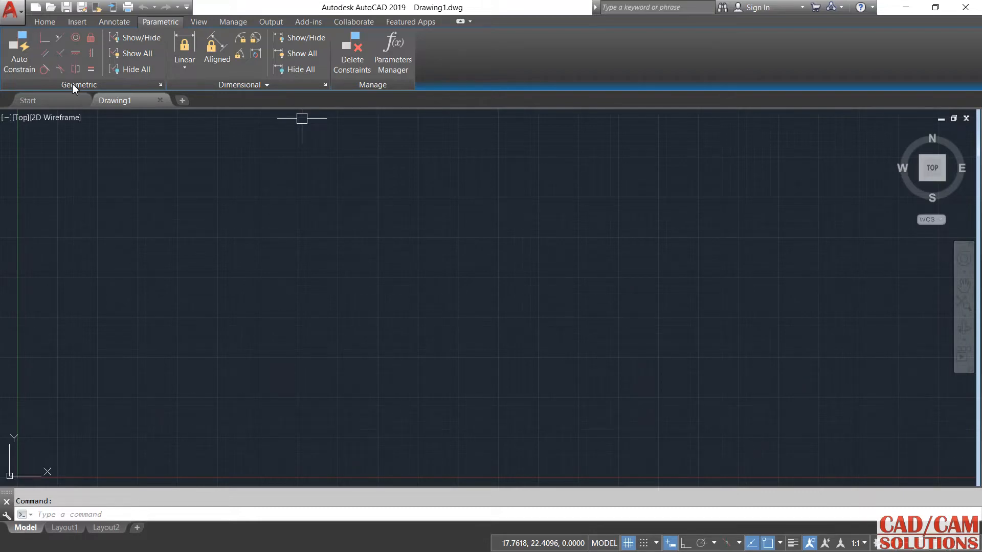
Draw a rectangle about 12.5 by 10.9 units in the left half of the drawing area.
click(45, 21)
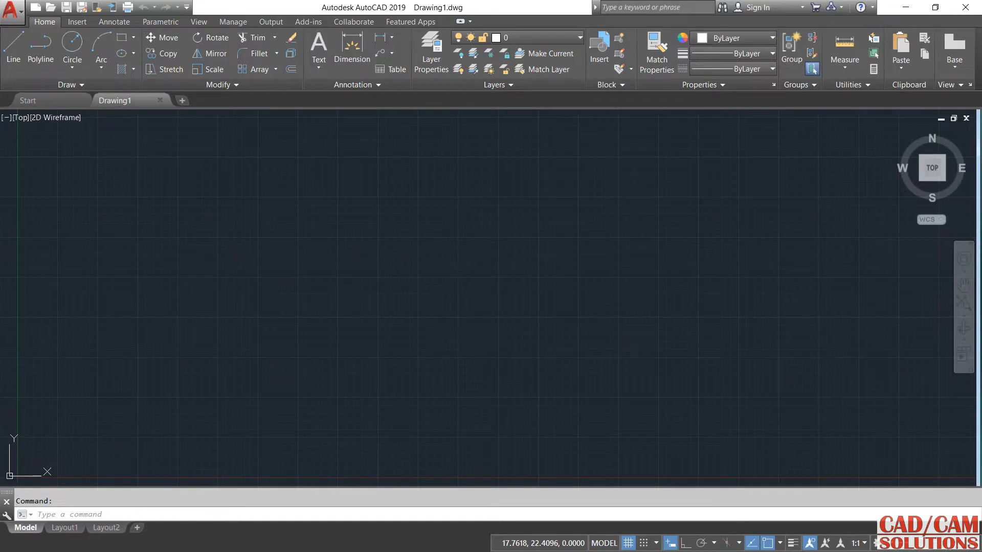
click(122, 38)
click(222, 240)
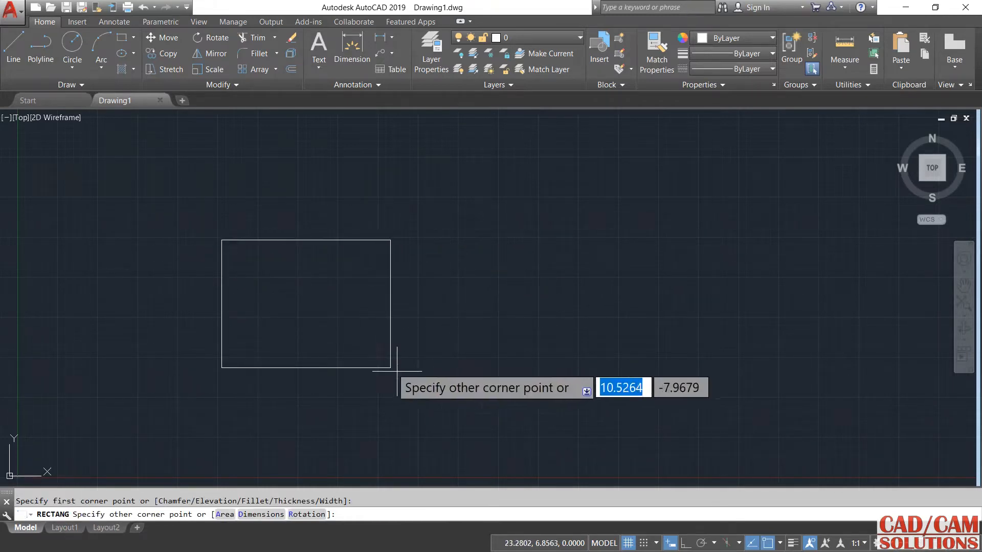
click(422, 414)
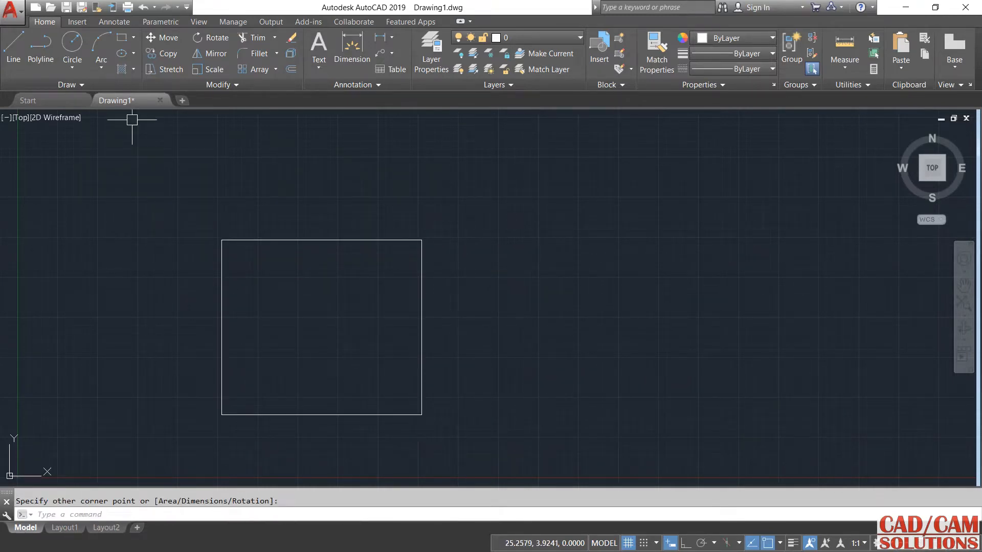
Draw a three-point arc bulging upward just above the rectangle, spanning roughly its full width.
click(101, 49)
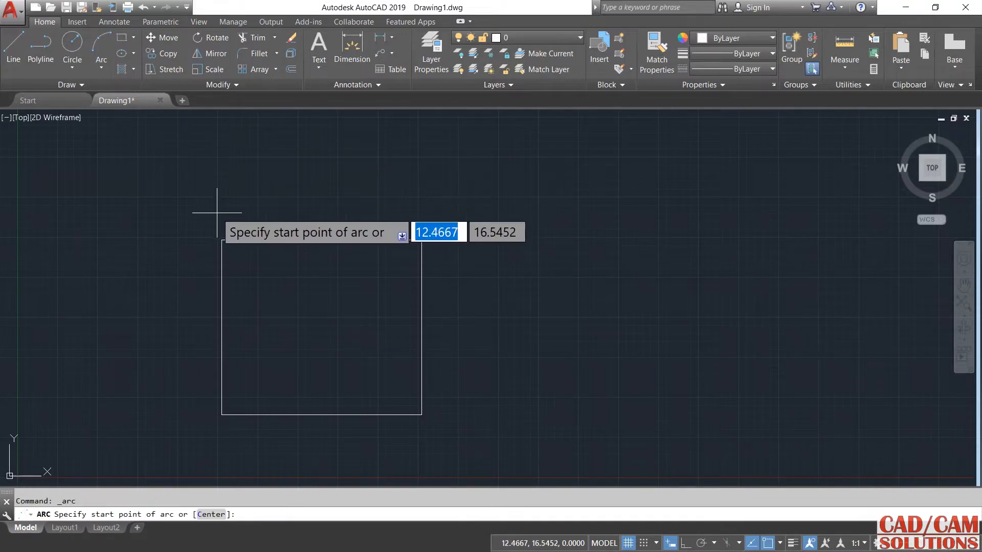
click(221, 239)
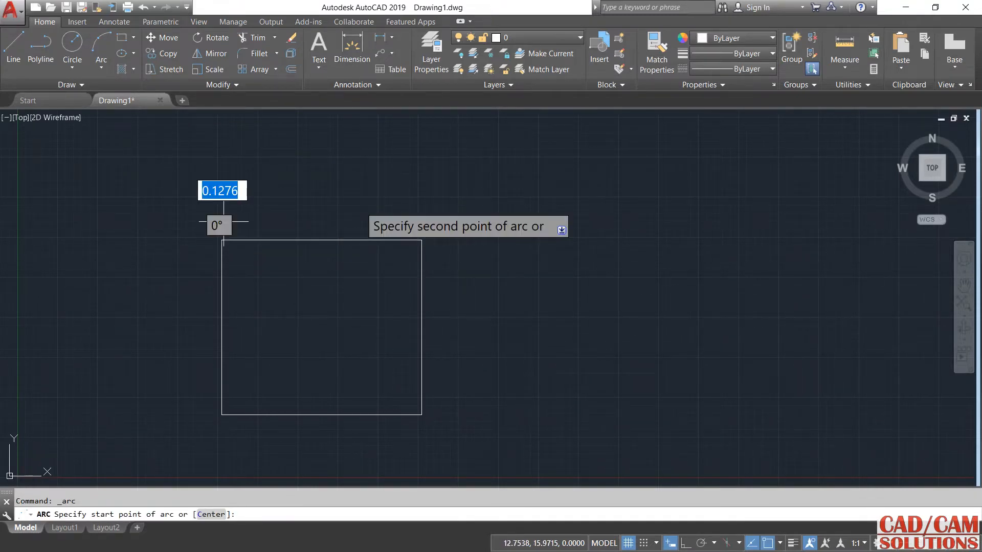
click(422, 222)
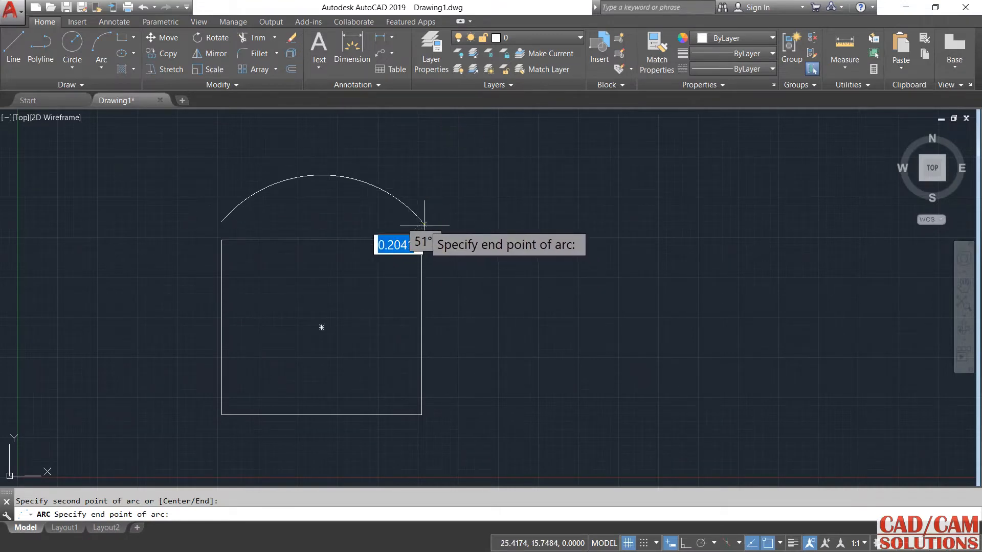
click(425, 225)
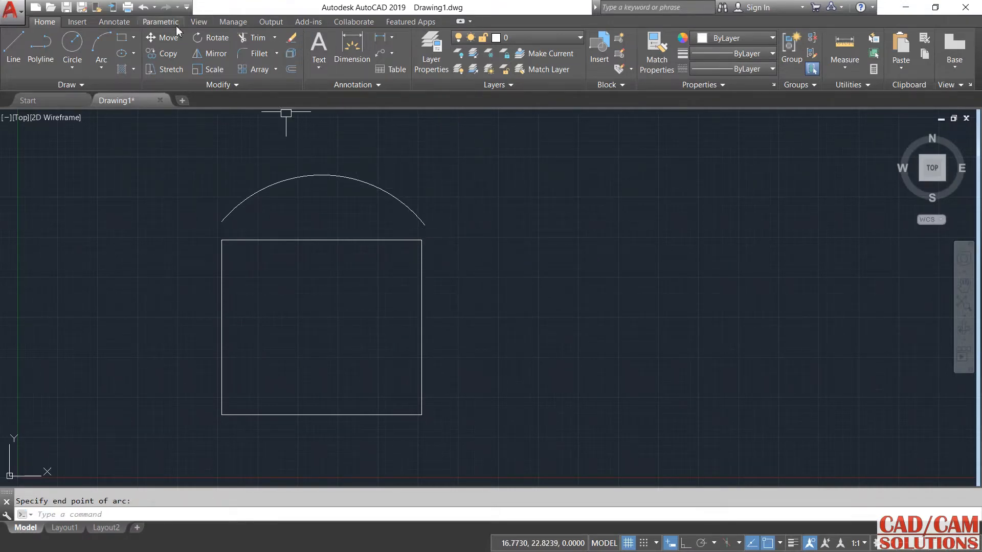
Apply coincident constraints joining the arc's left and right endpoints to the rectangle's matching upper corners.
click(162, 22)
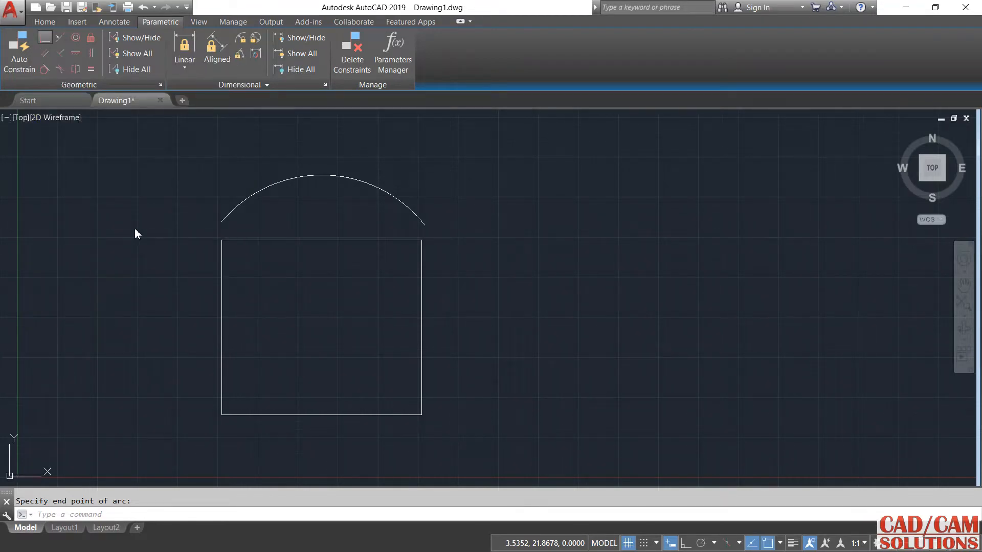
click(228, 214)
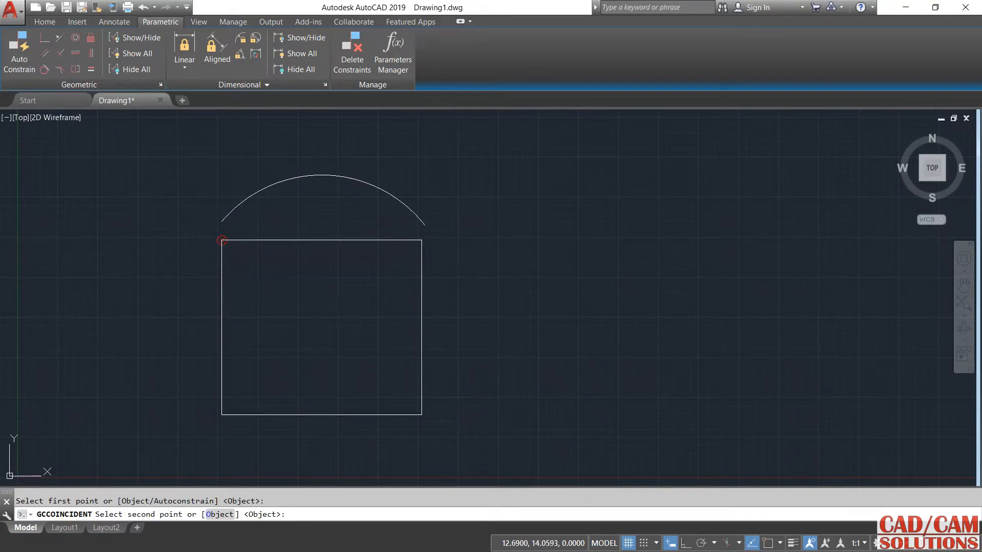
click(222, 240)
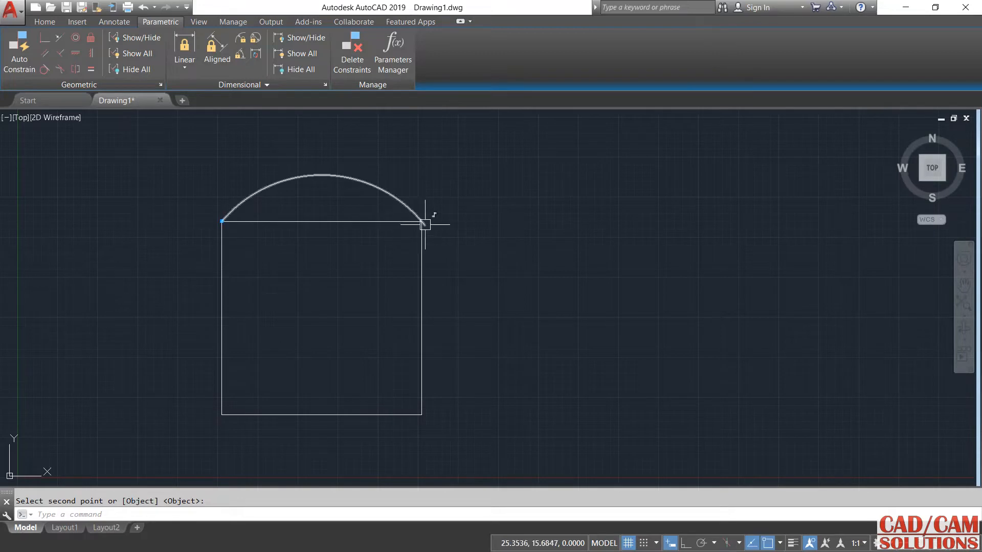
click(44, 37)
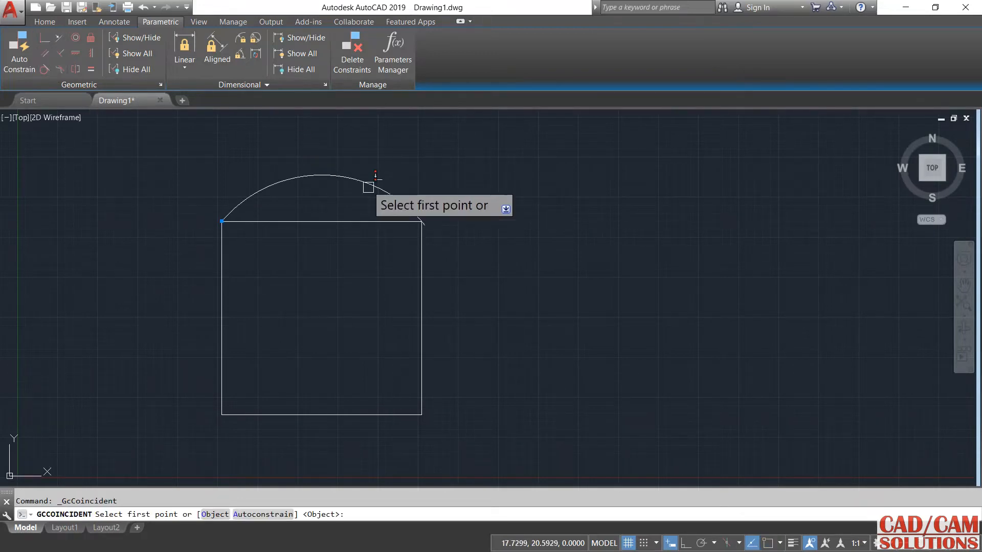
click(417, 214)
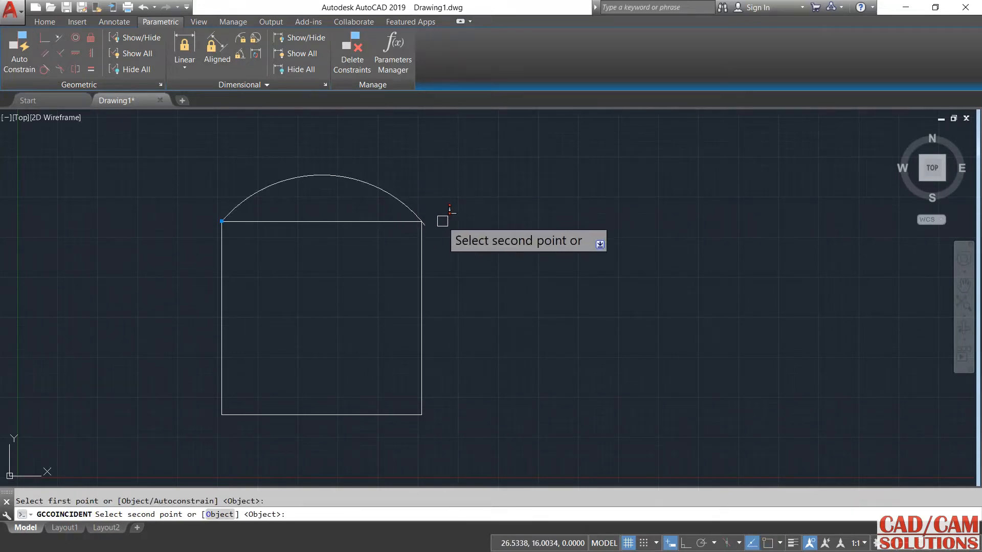
click(424, 239)
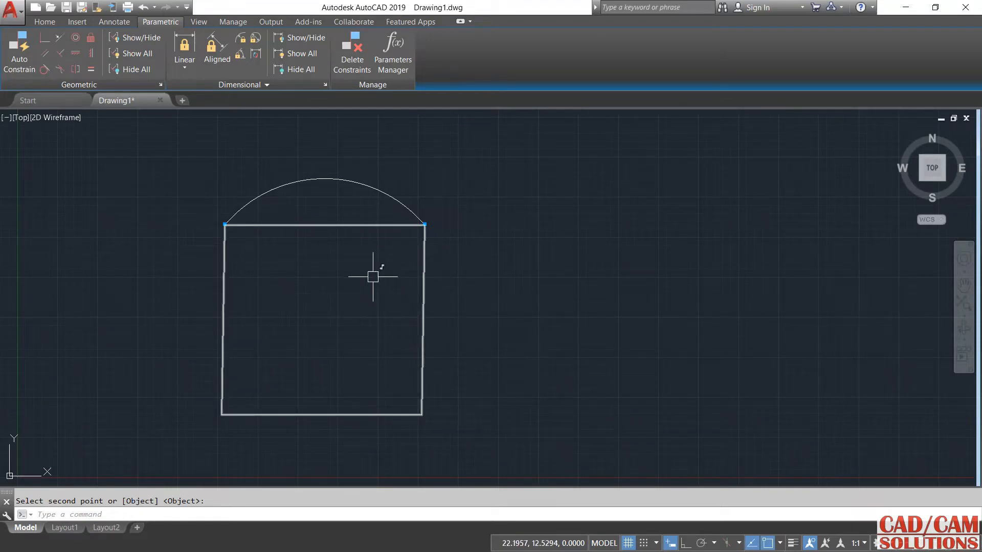
key(Escape)
Stretch the rectangle's lower-right corner outward to the right so that its right side slants.
click(424, 394)
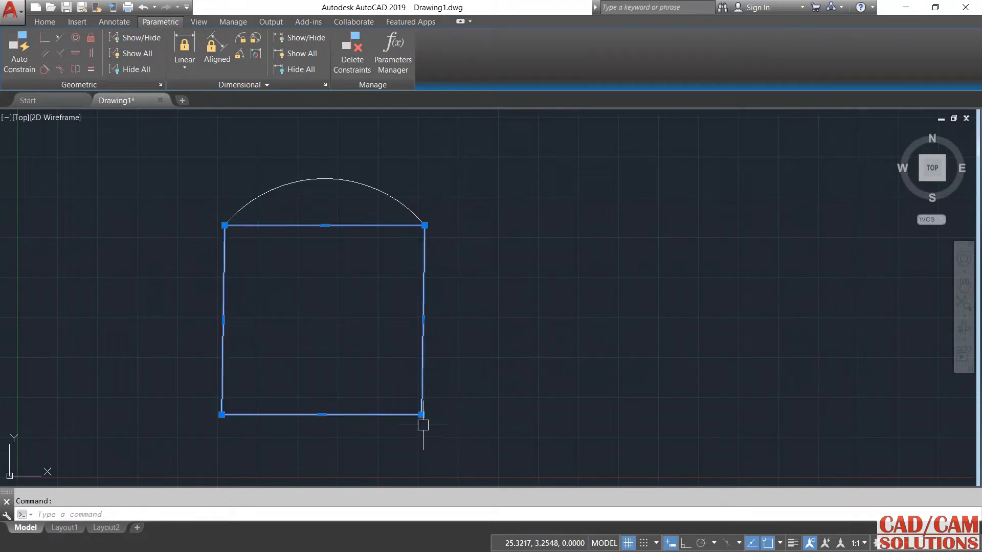
click(421, 415)
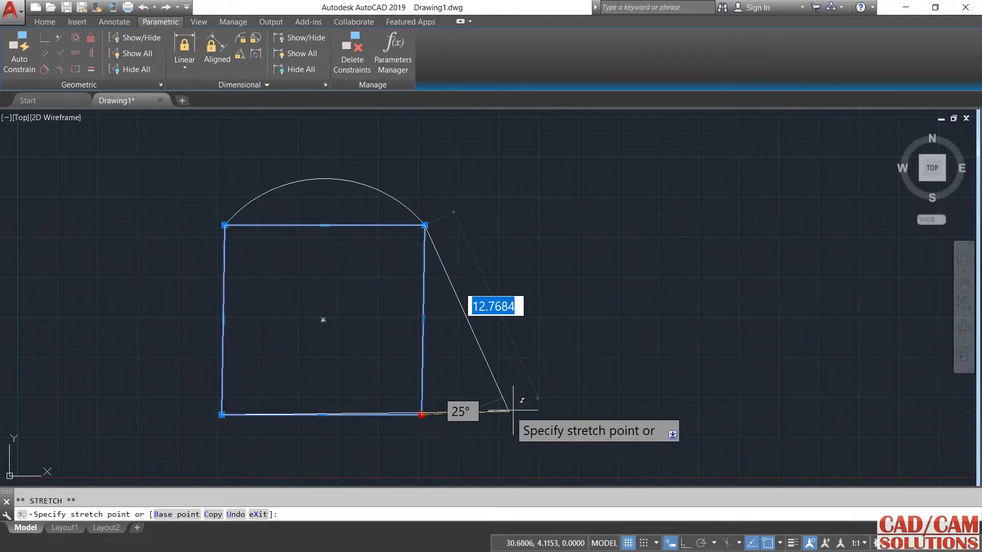
click(448, 415)
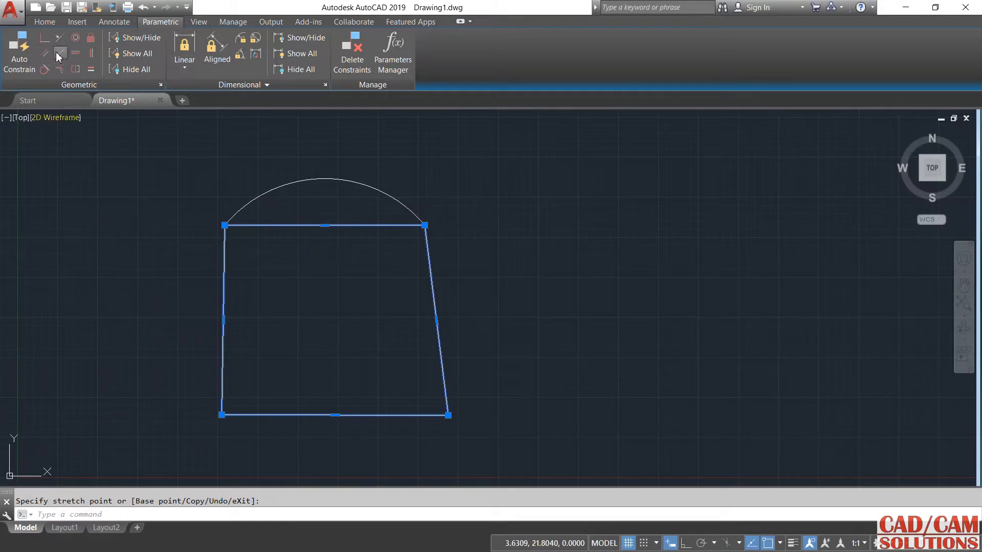
Apply vertical constraints to the rectangle's right and left sides and a horizontal constraint to its bottom side.
click(91, 58)
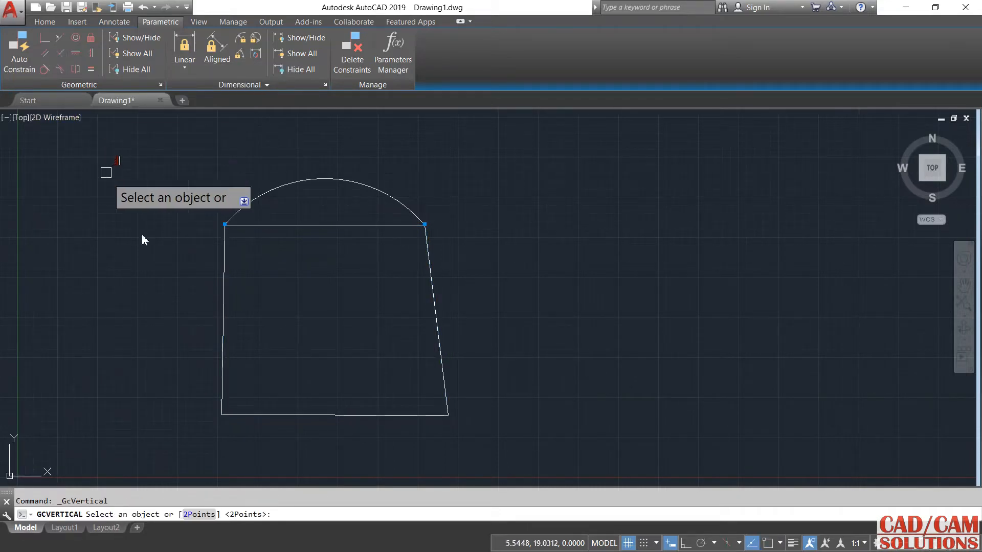
click(430, 259)
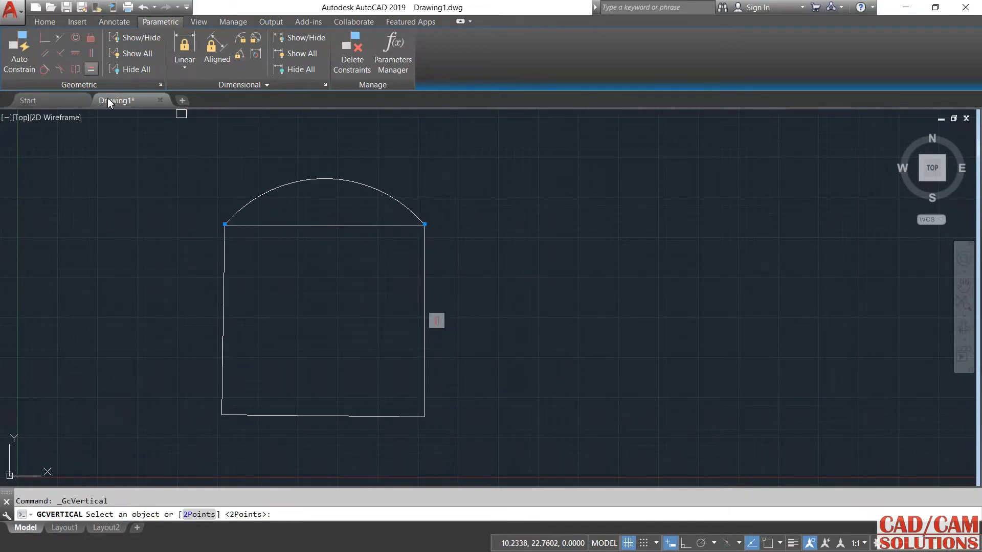
click(223, 277)
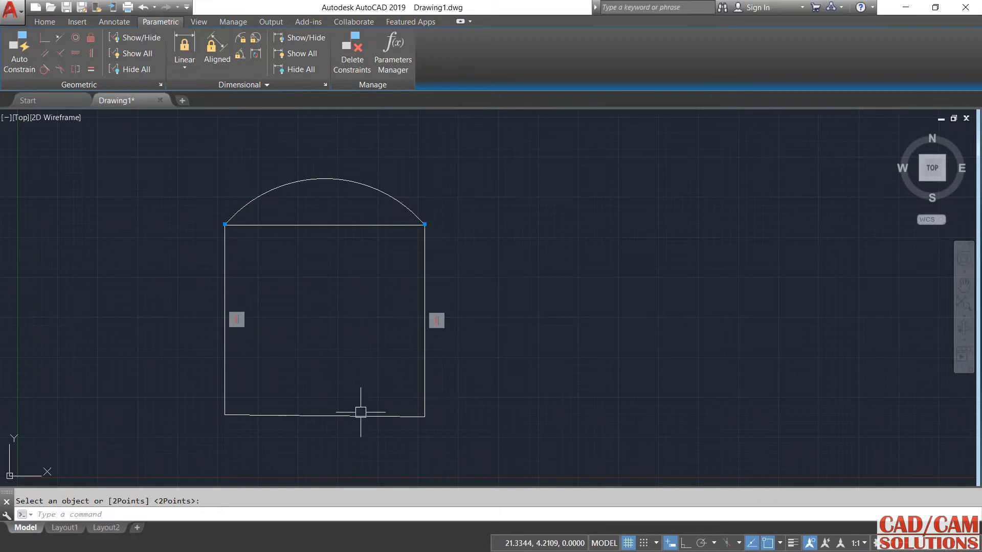
click(76, 55)
click(351, 416)
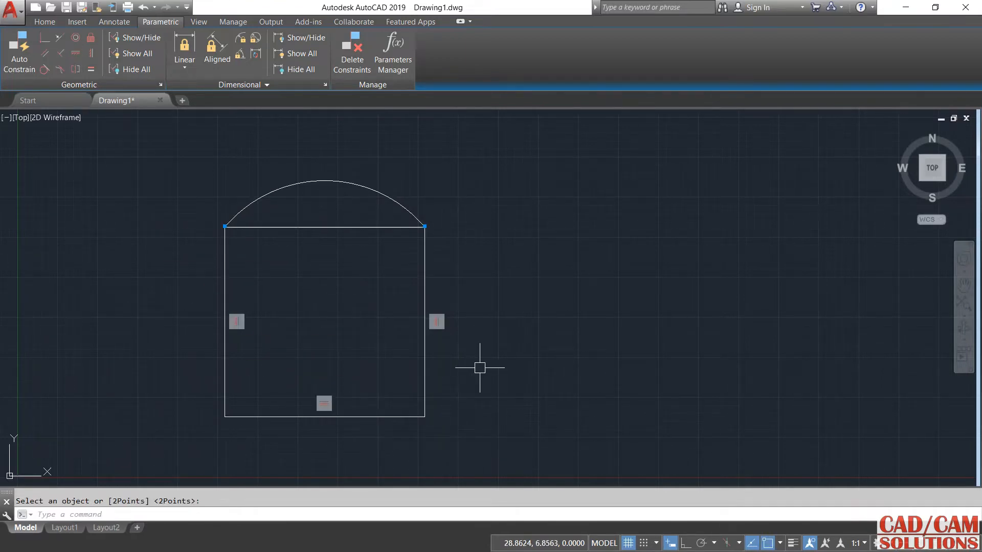
Stretch the constrained rectangle's lower-right corner to the right to widen the rectangle together with the arc.
click(422, 393)
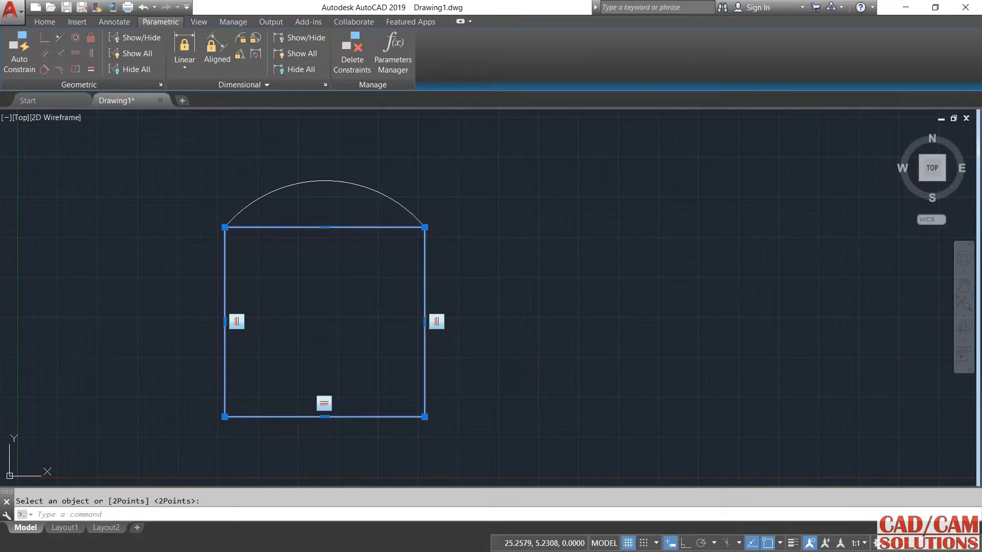
click(424, 416)
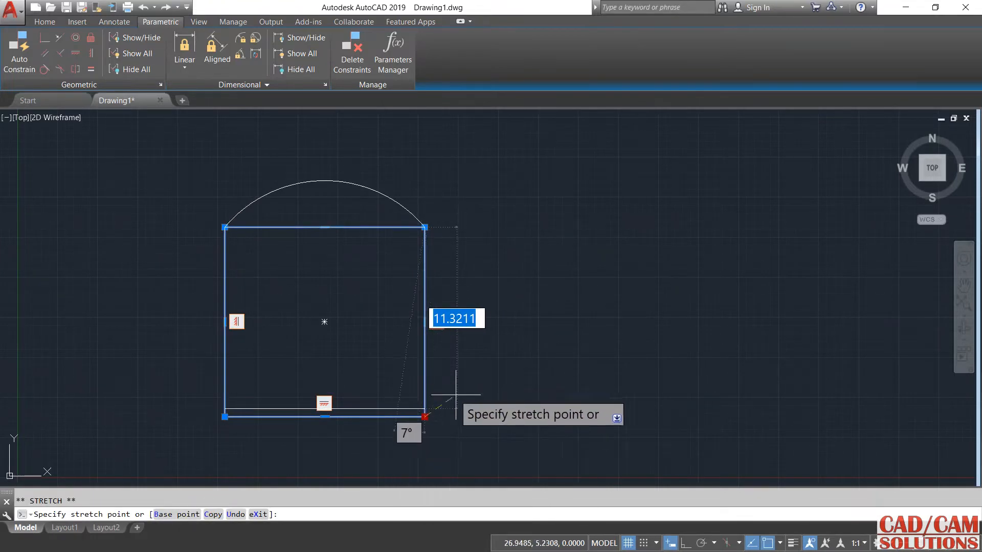
click(463, 439)
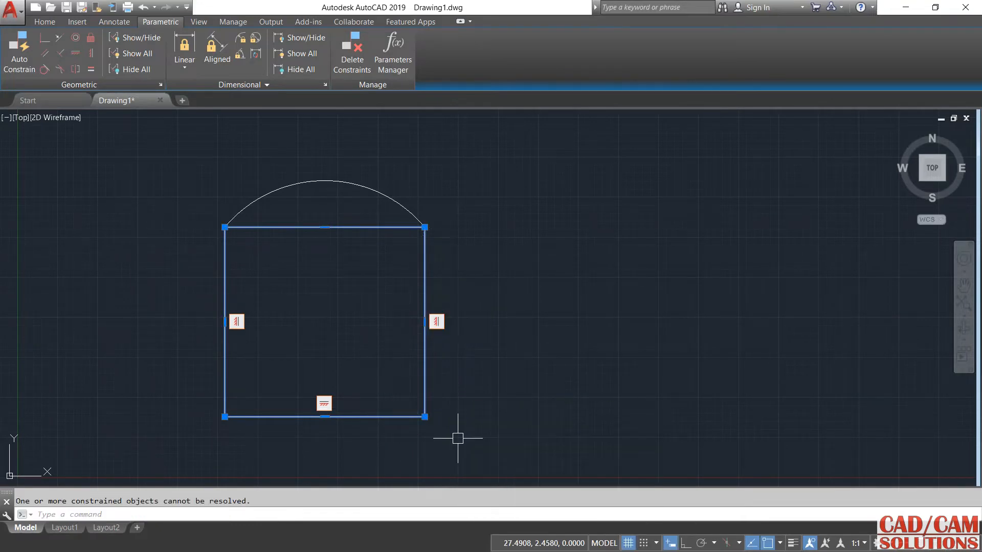
click(424, 417)
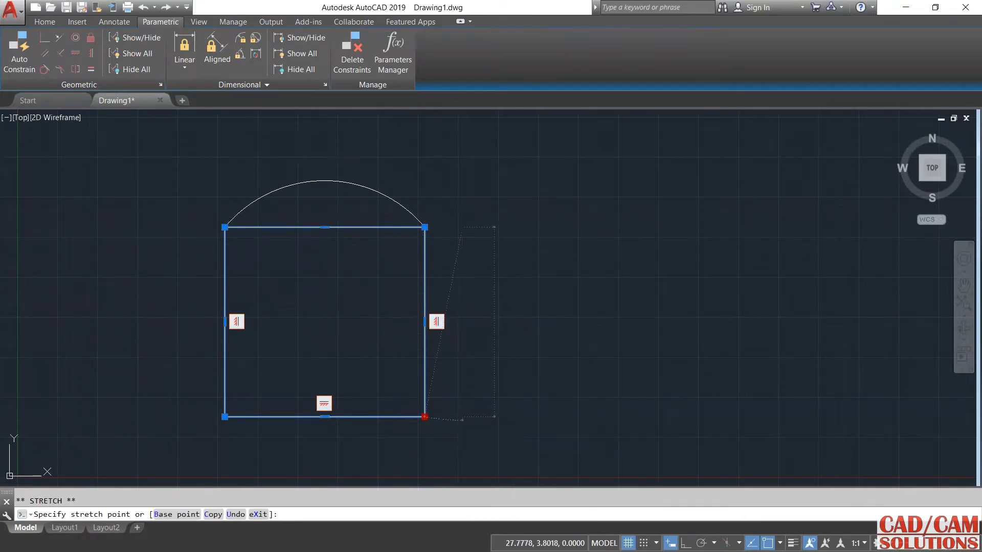
click(557, 389)
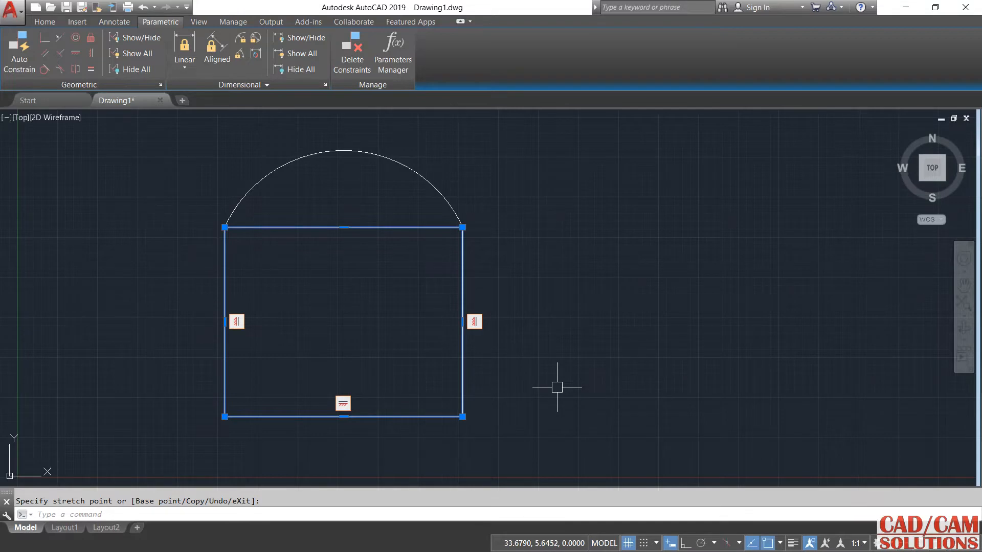
Draw two connected lines right of the rectangle, one steeply sloping down to a corner and one running gently down to the right.
click(44, 22)
click(13, 46)
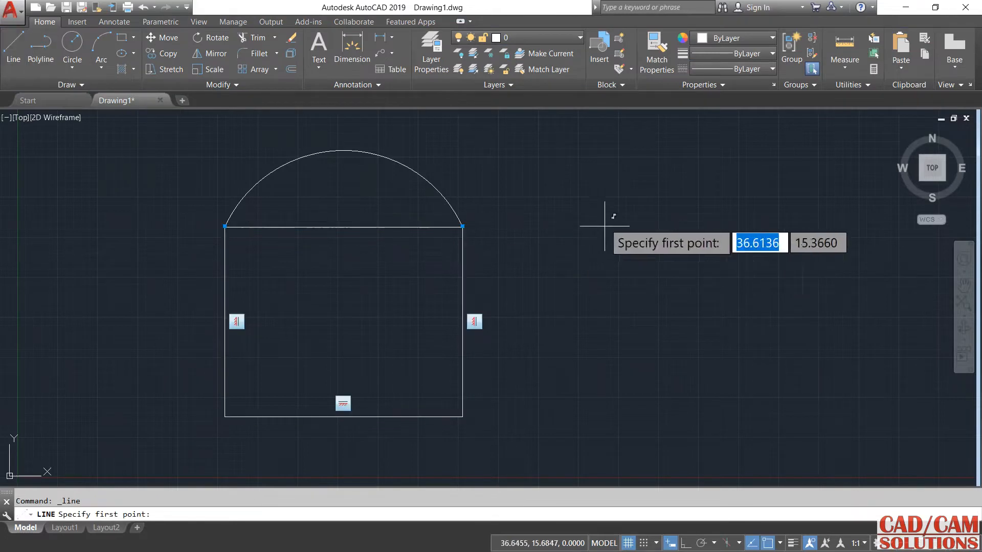
click(608, 204)
click(534, 375)
click(752, 407)
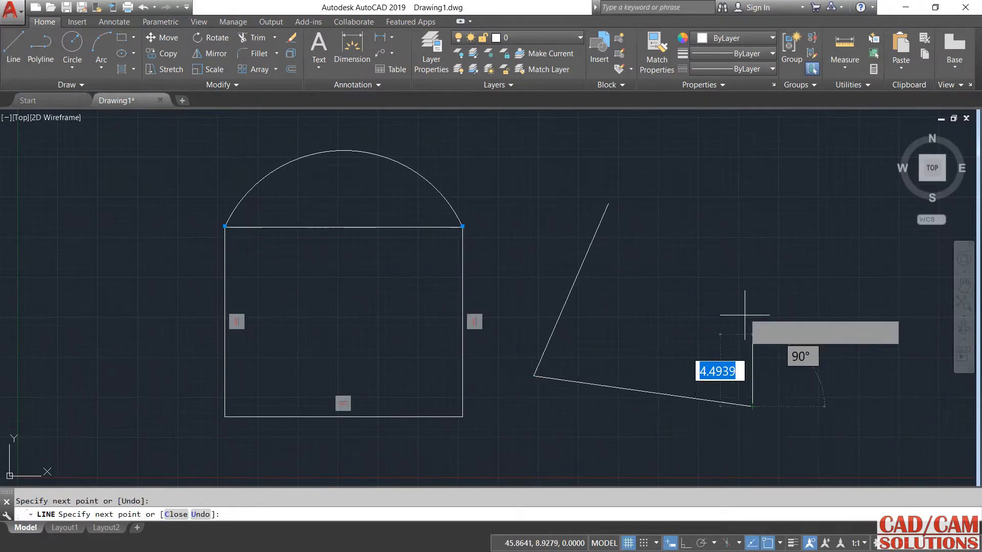
right_click(744, 315)
click(755, 331)
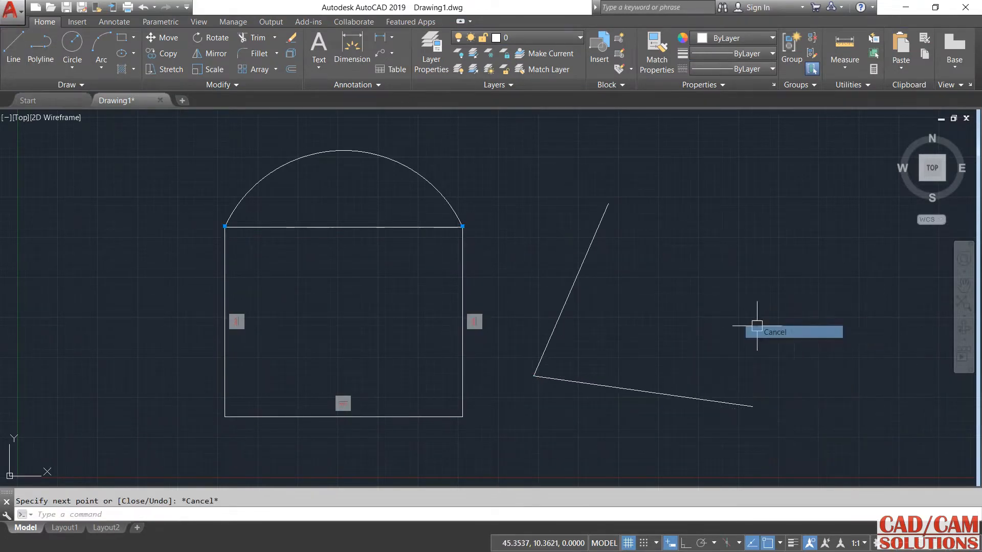
Apply a perpendicular constraint between the lower line and the steep line, selecting the lower line first.
click(162, 22)
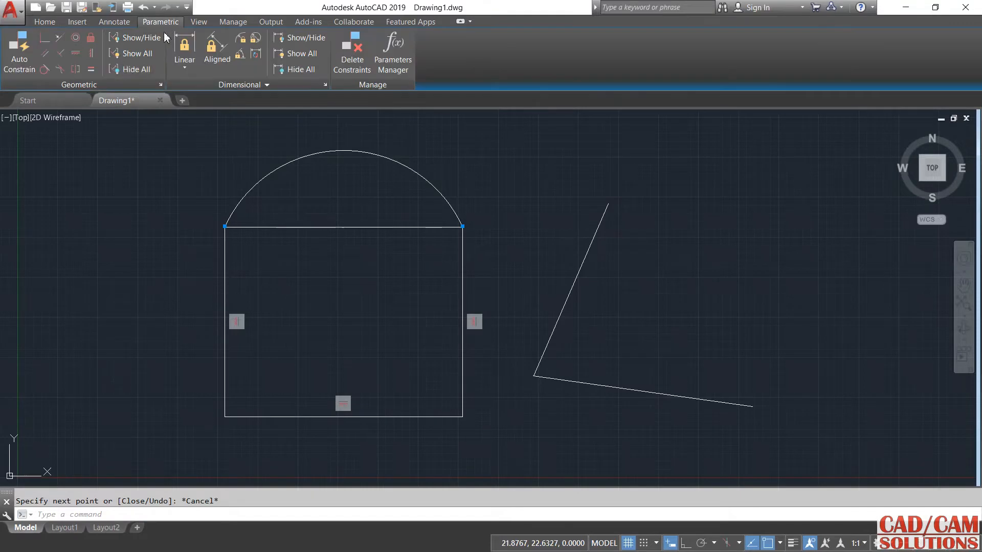
click(64, 54)
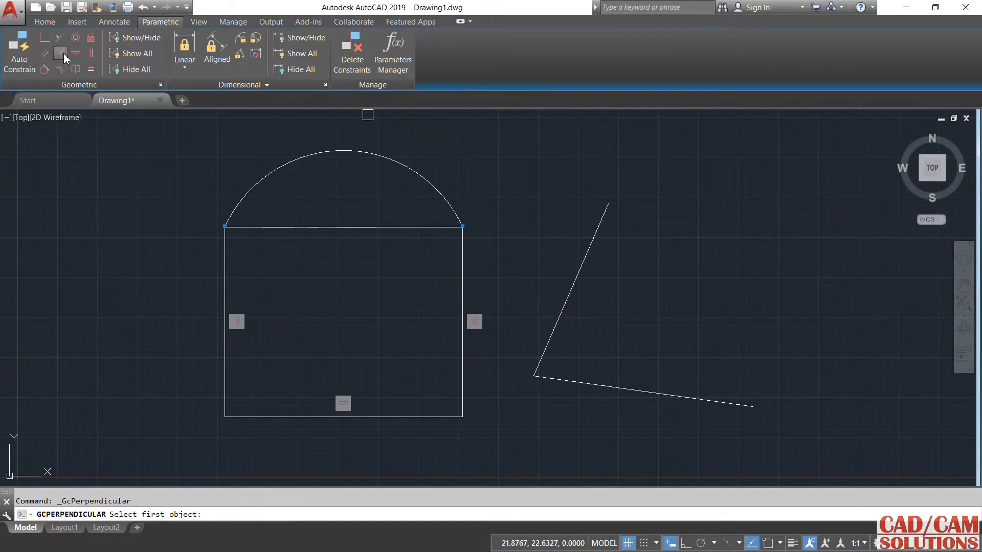
click(578, 383)
click(552, 336)
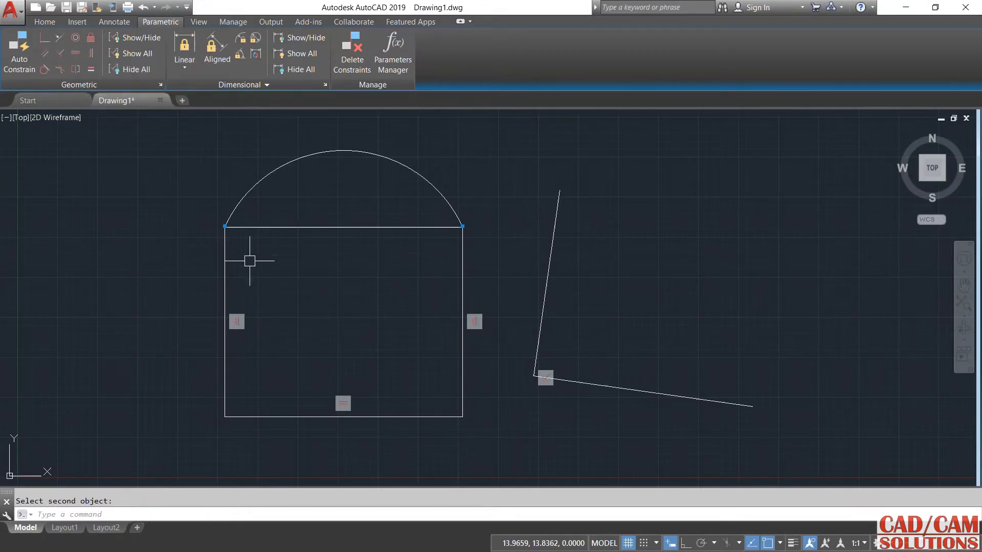
Draw a separate line beyond the lower line's free end, running gently down to the right and offset slightly below it.
middle_drag(323, 280, 125, 205)
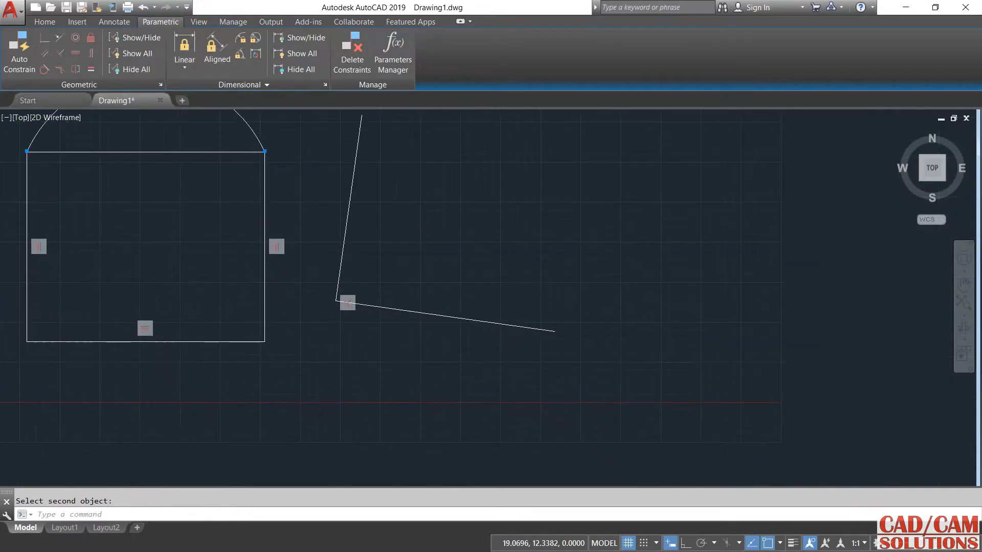
click(45, 22)
click(16, 43)
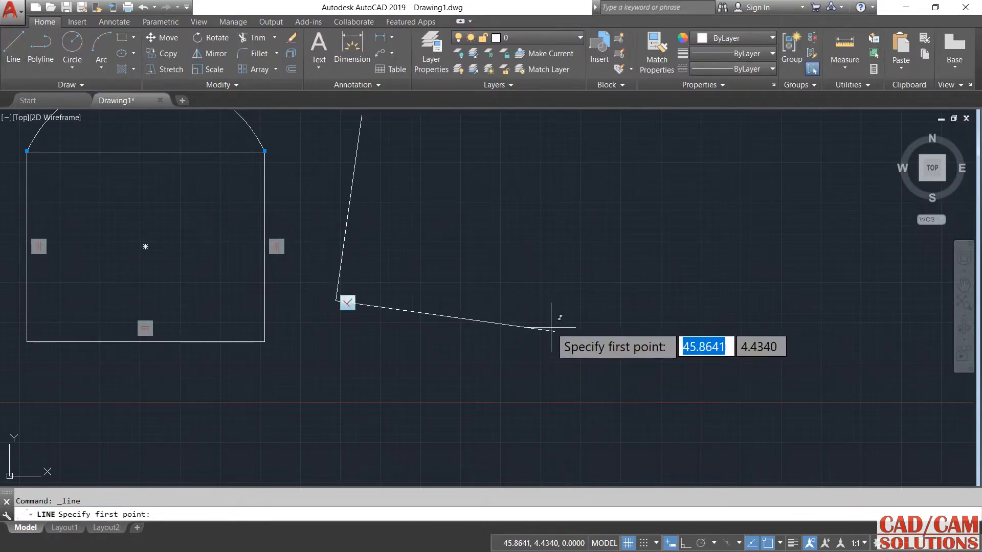
click(616, 358)
click(807, 390)
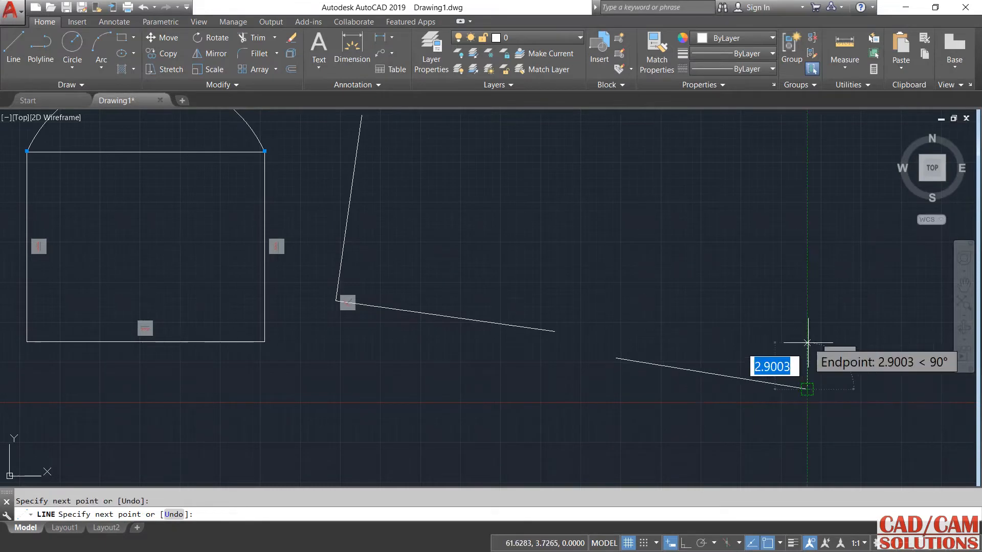
right_click(817, 381)
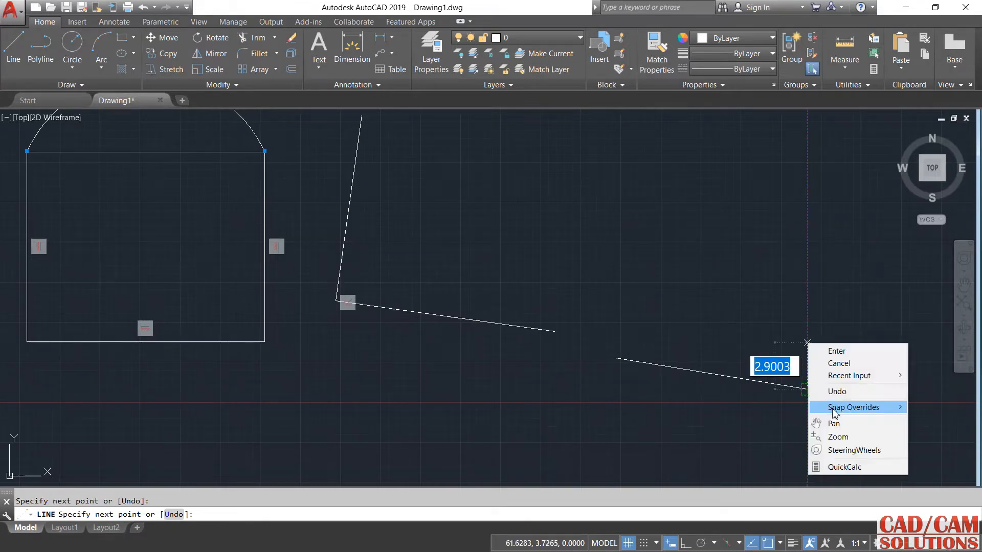
click(834, 363)
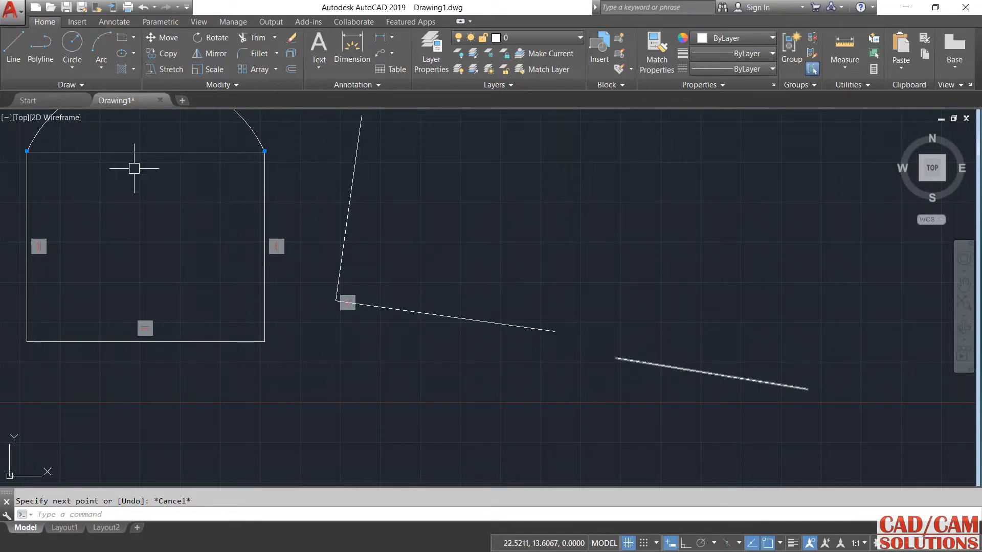
Apply a collinear constraint between the perpendicular pair's lower line and the separate line, selecting the lower line first.
click(143, 24)
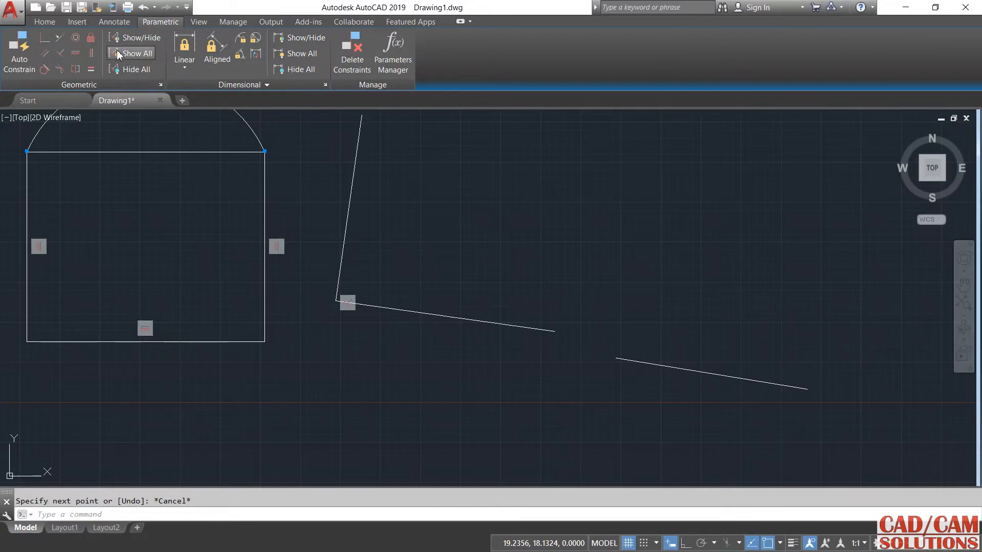
click(57, 42)
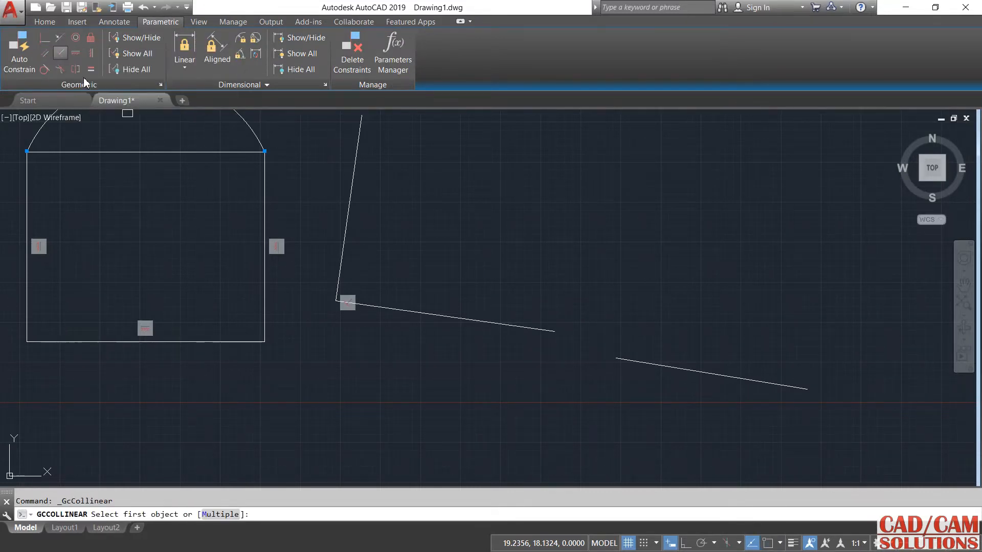
click(449, 317)
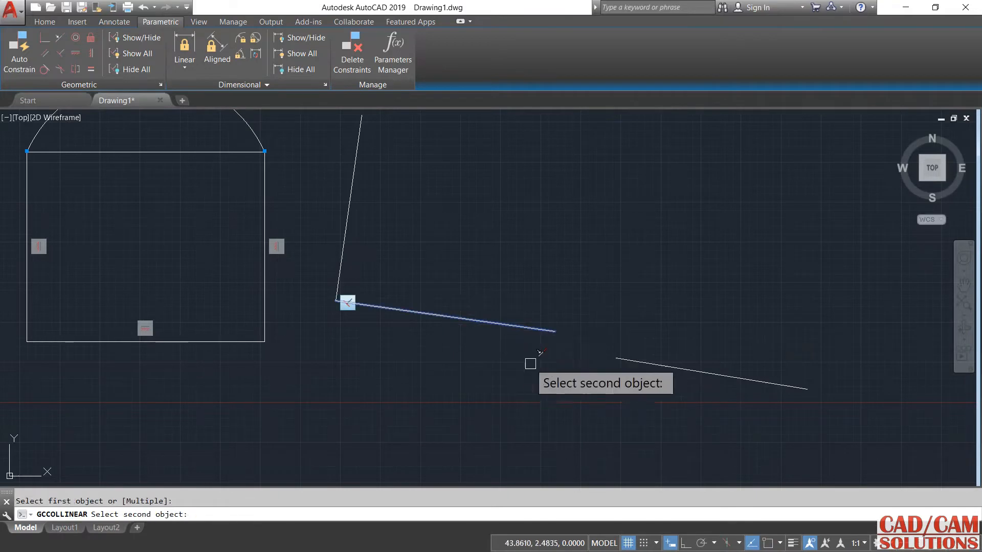
click(646, 362)
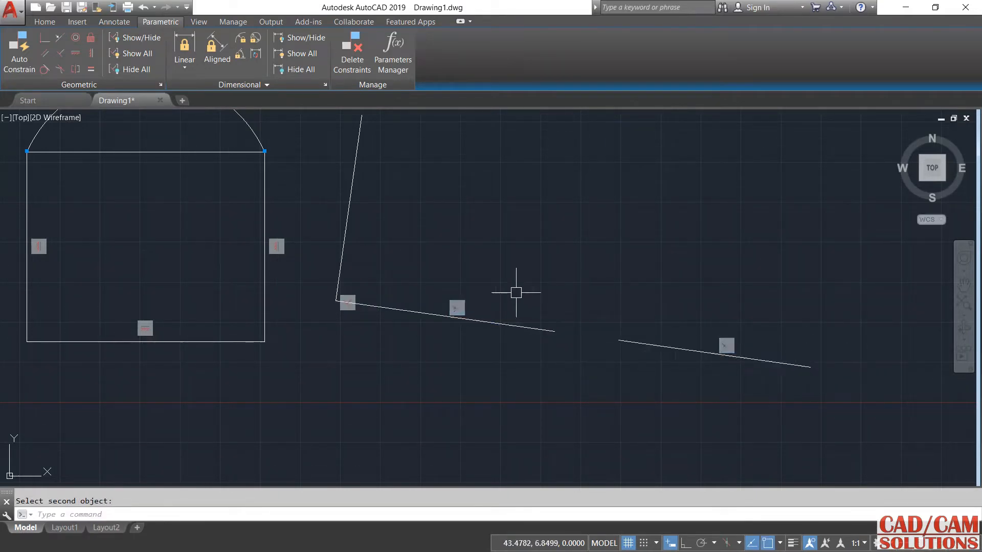
Draw a circle centred just below the middle of the rectangle's top side, crossing that side and staying inside the arc.
mouse_move(151, 249)
middle_down()
mouse_move(171, 270)
mouse_move(162, 295)
middle_up()
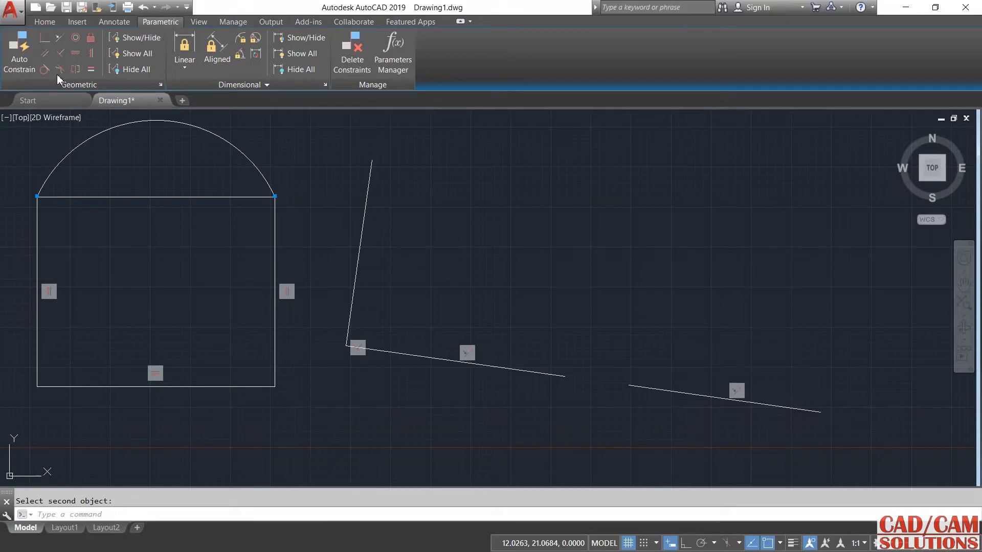
click(52, 22)
click(71, 44)
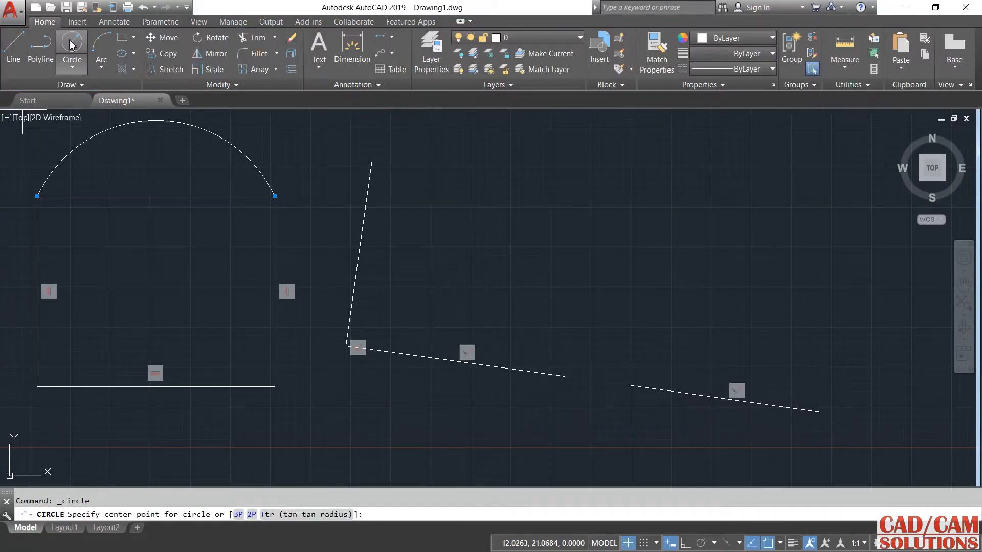
click(155, 218)
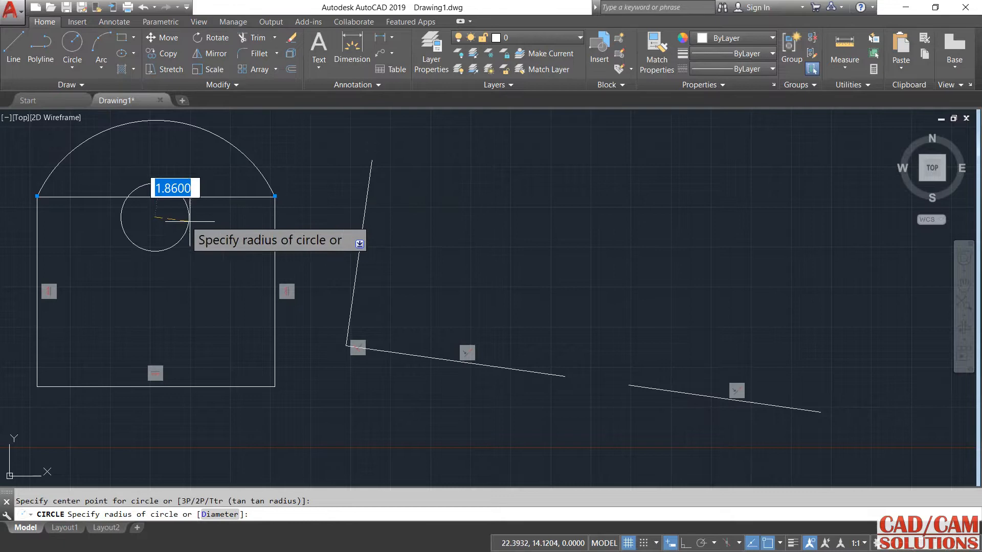
click(218, 219)
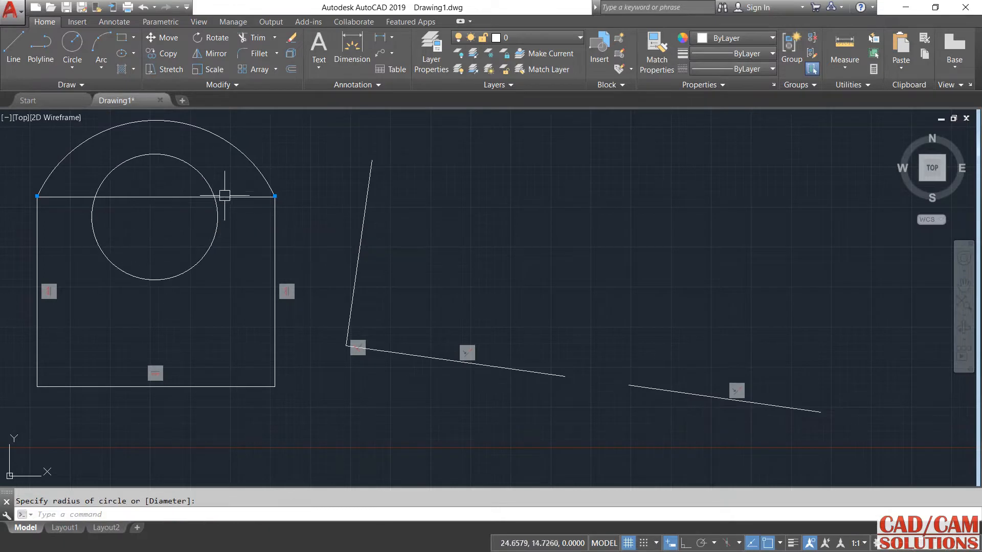
Apply a concentric constraint between the arc and the circle, selecting the arc first, and select both to check their shared centre.
click(165, 22)
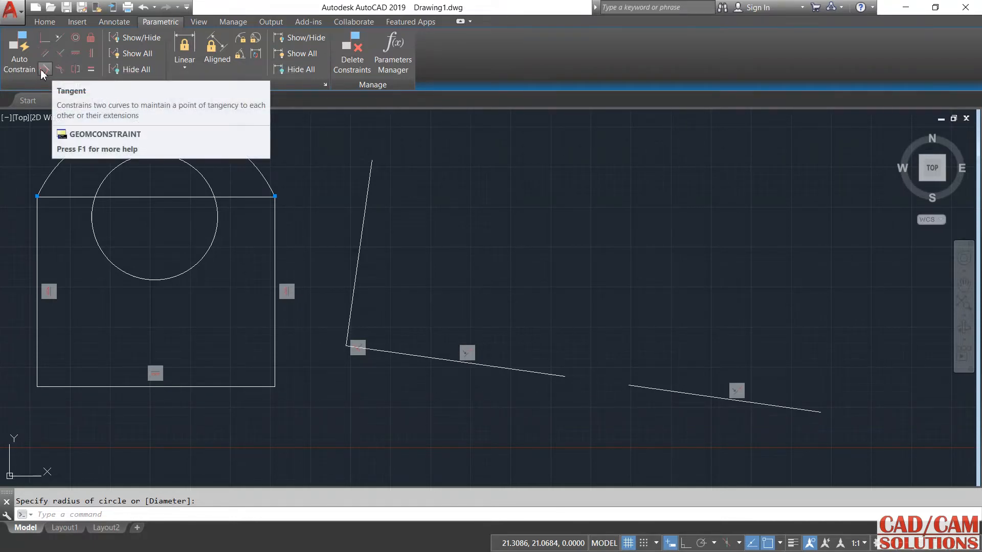
click(77, 38)
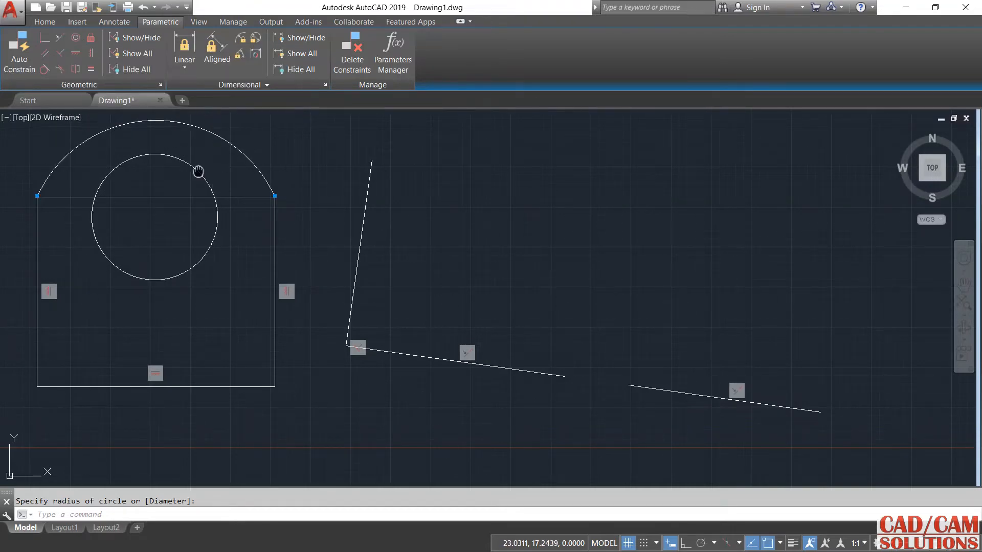
middle_drag(199, 171, 210, 205)
click(75, 39)
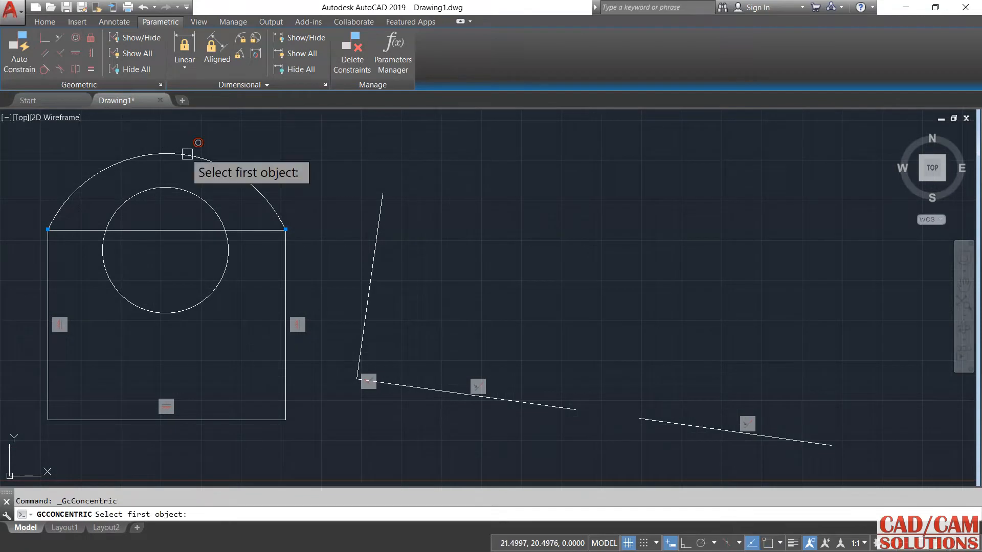
click(223, 161)
click(209, 205)
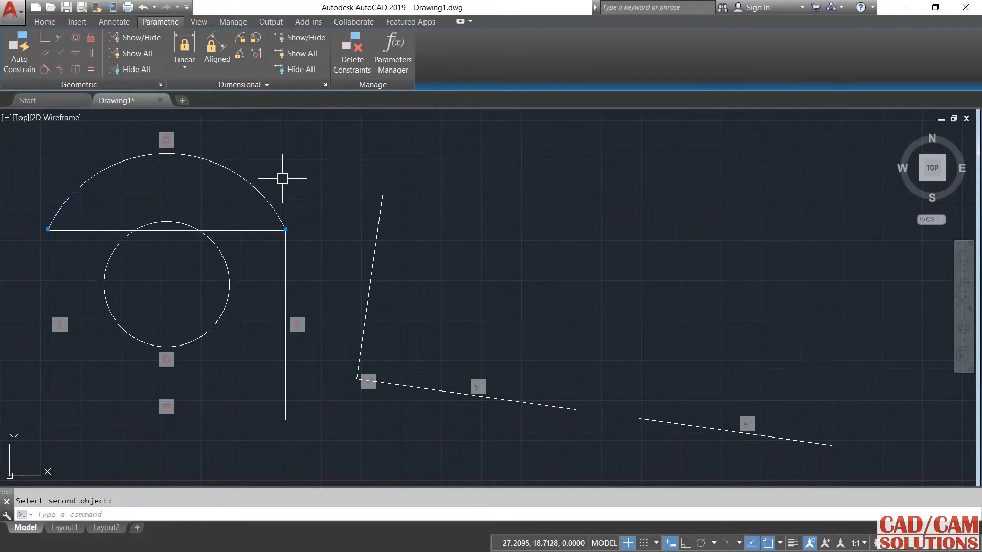
click(244, 181)
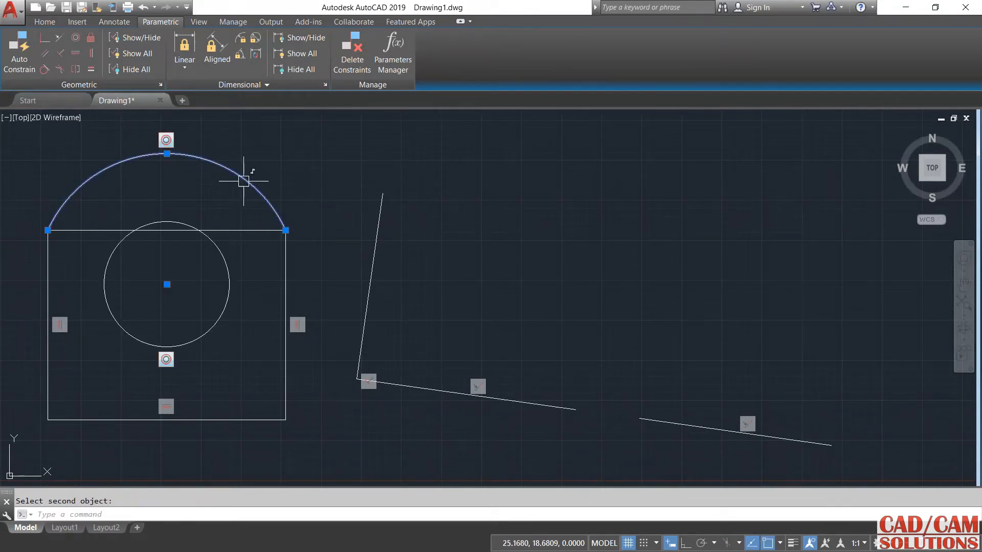
click(219, 246)
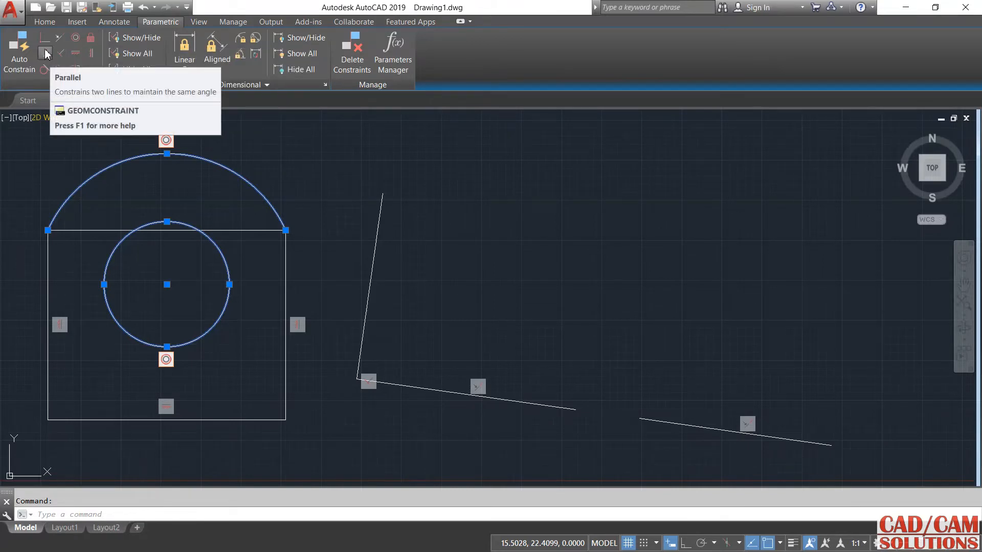
Draw a steep slanted line about 11.4 units long between the perpendicular lines, sloping down to the left.
click(44, 22)
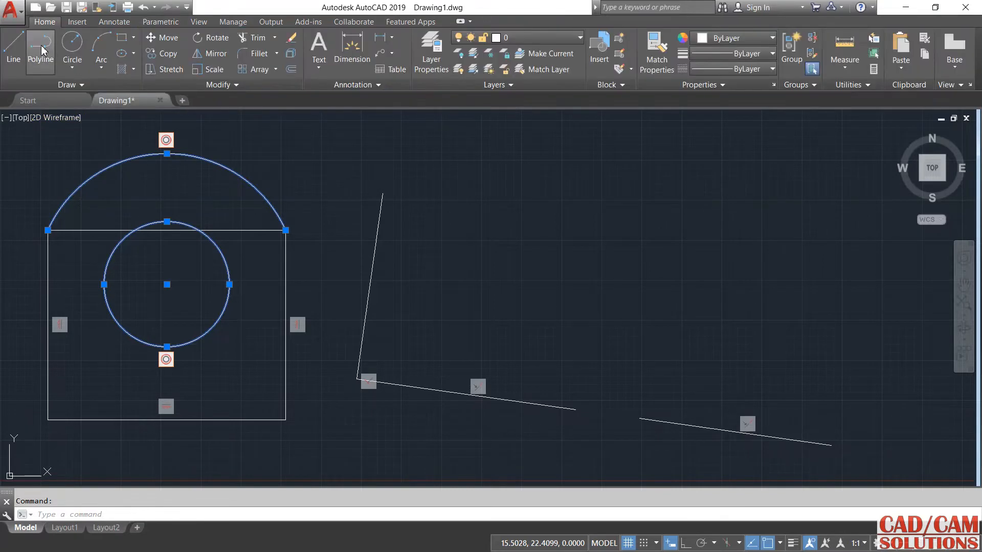
click(16, 51)
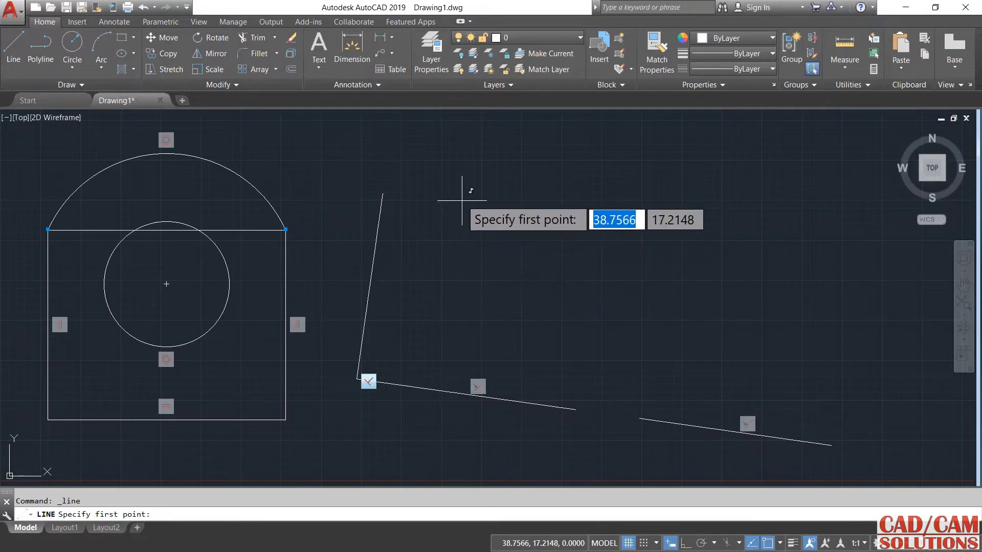
click(454, 357)
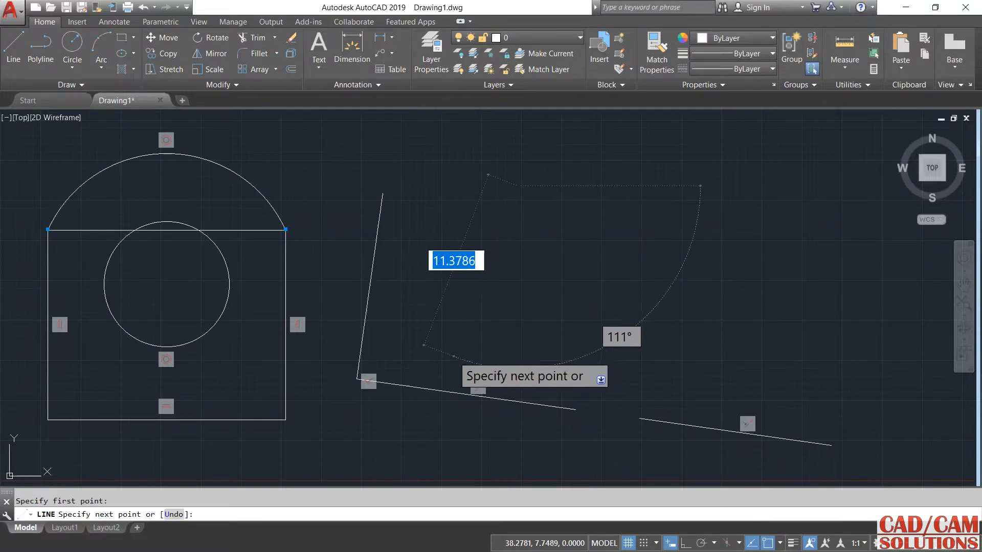
right_click(503, 307)
click(516, 308)
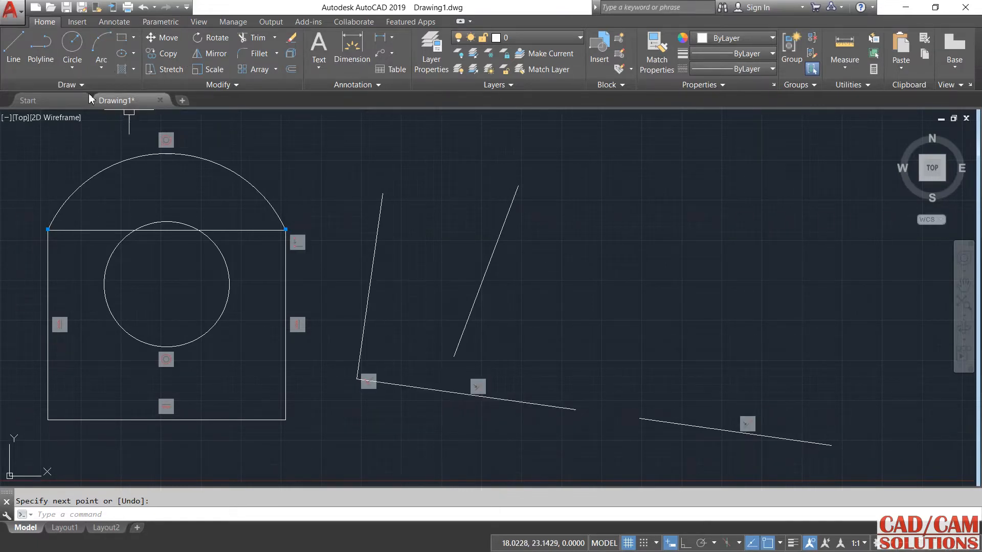
Draw a gently rising line to the right that crosses the new steep slanted line.
click(13, 48)
click(425, 265)
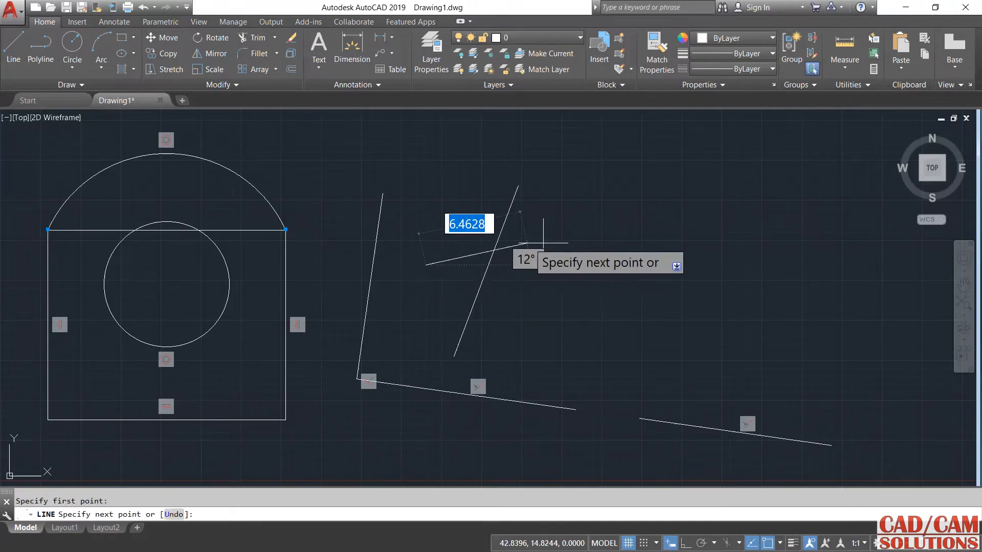
right_click(694, 238)
click(721, 245)
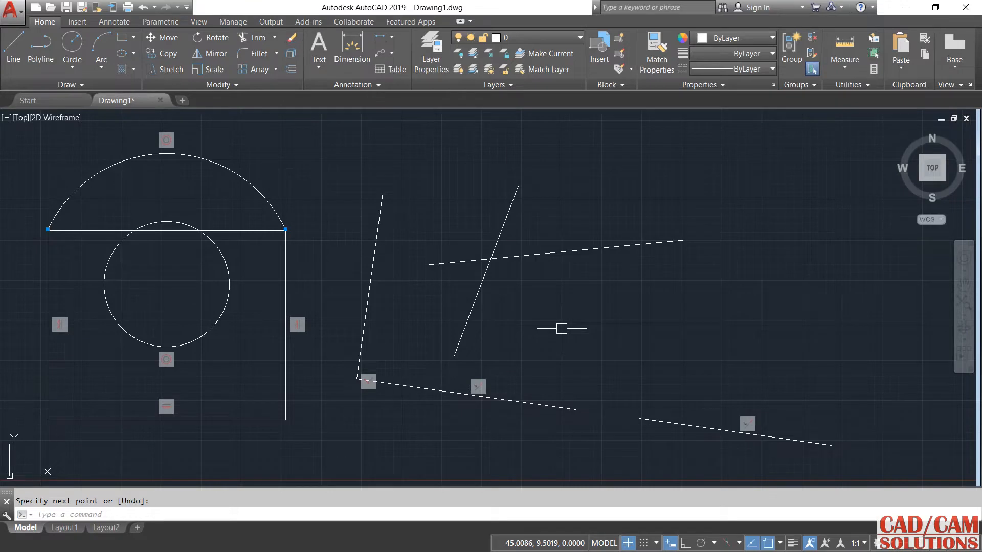
key(XF86AudioRaiseVolume)
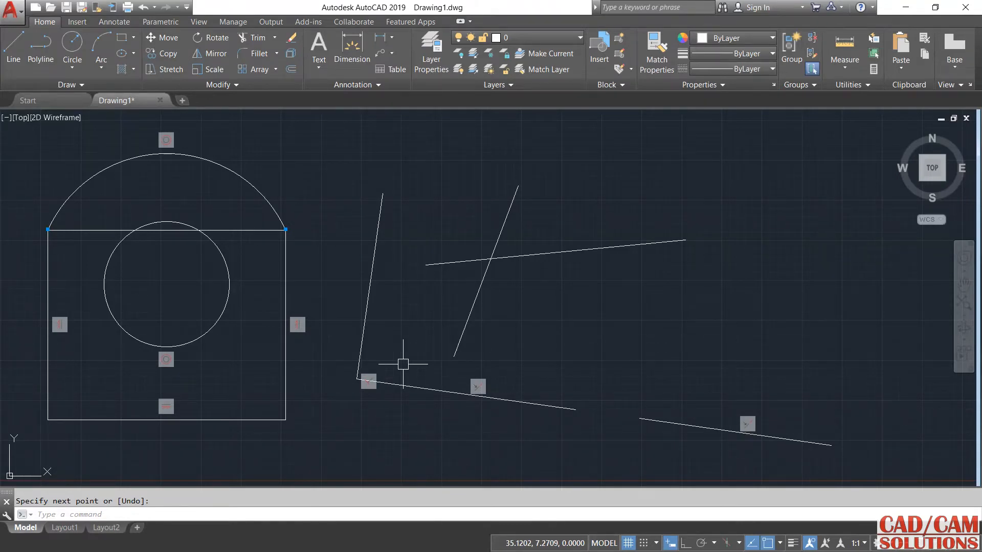
Try to apply a parallel constraint between the two lines that are already perpendicular, selecting the lower line first.
click(162, 22)
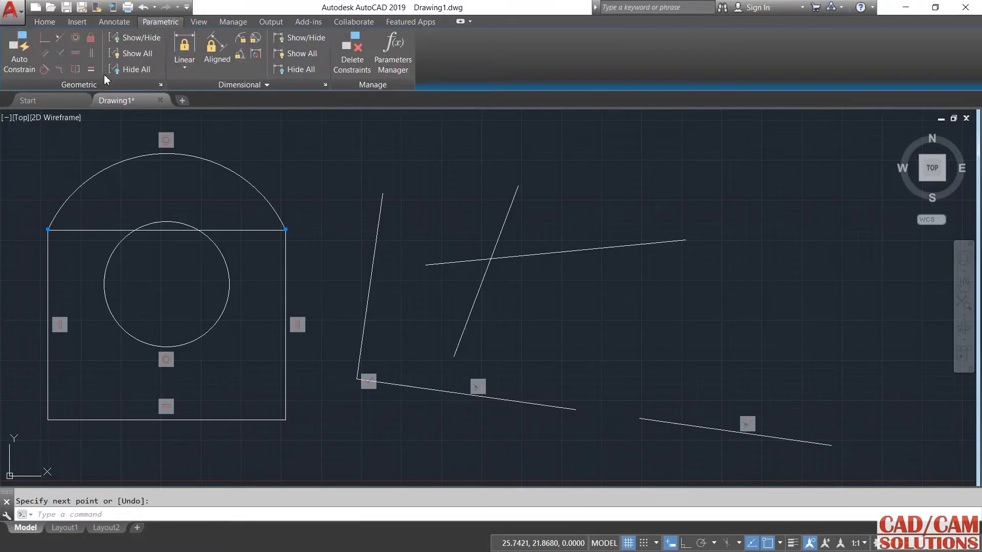
click(50, 55)
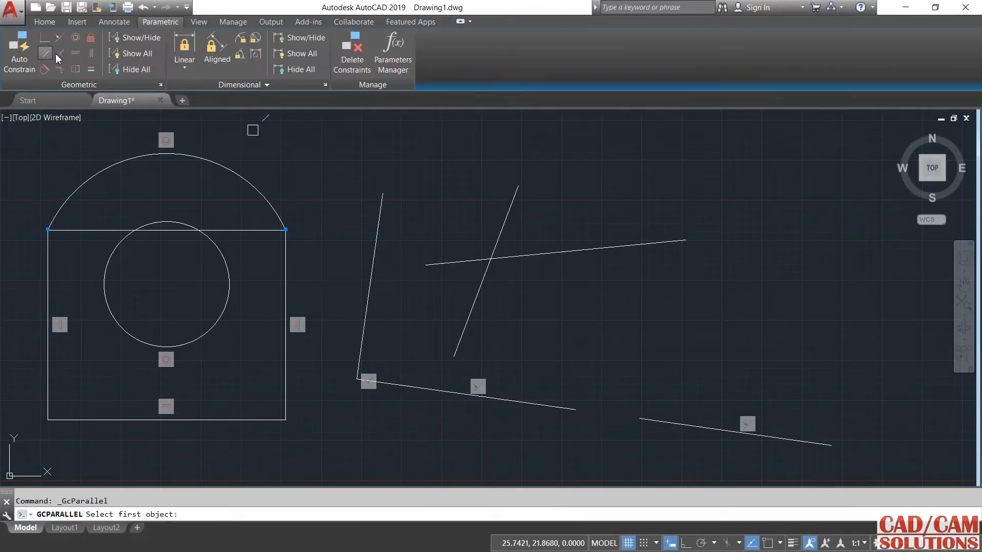
click(404, 382)
click(364, 313)
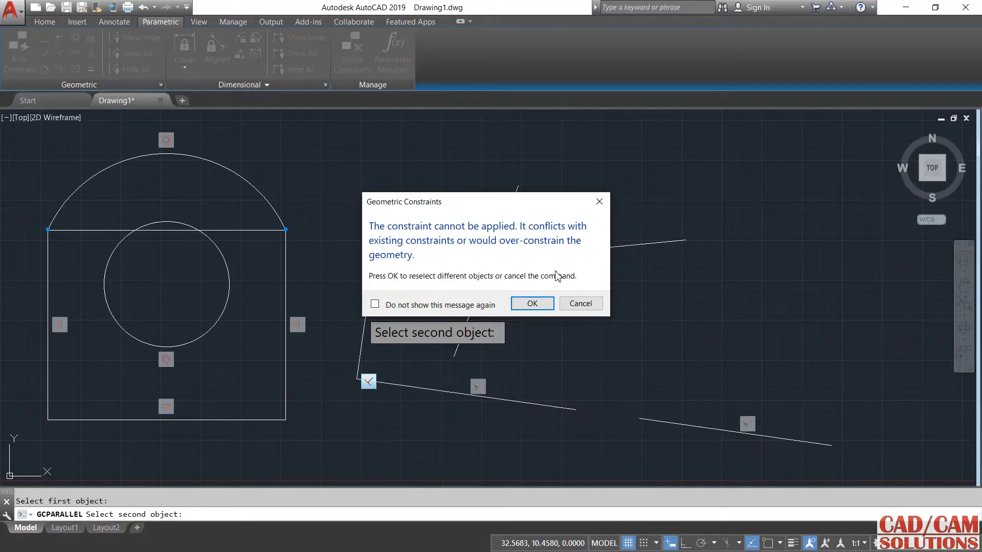
click(580, 303)
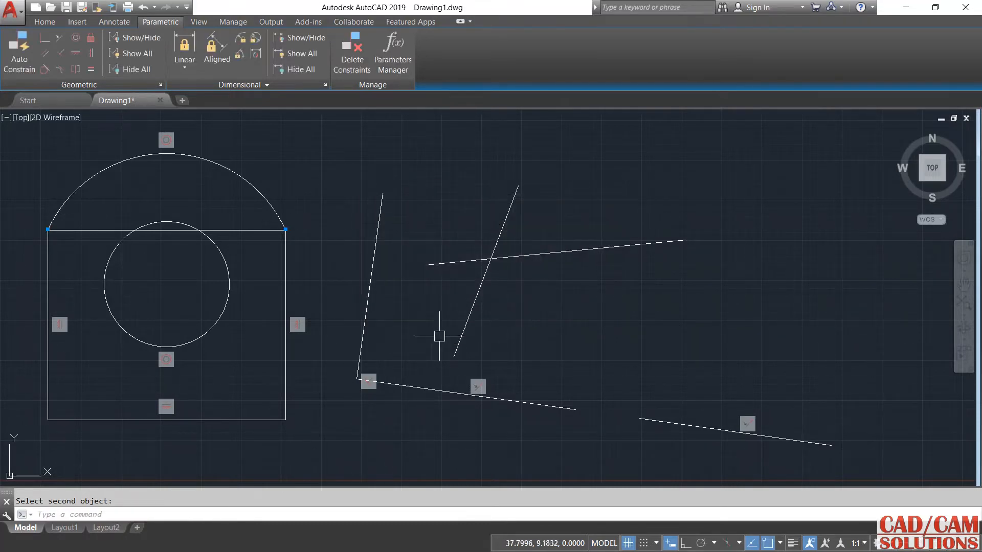
Apply parallel constraints making the gently sloped crossing line follow the lower line and the steep crossing line follow the perpendicular pair's steep line.
click(46, 55)
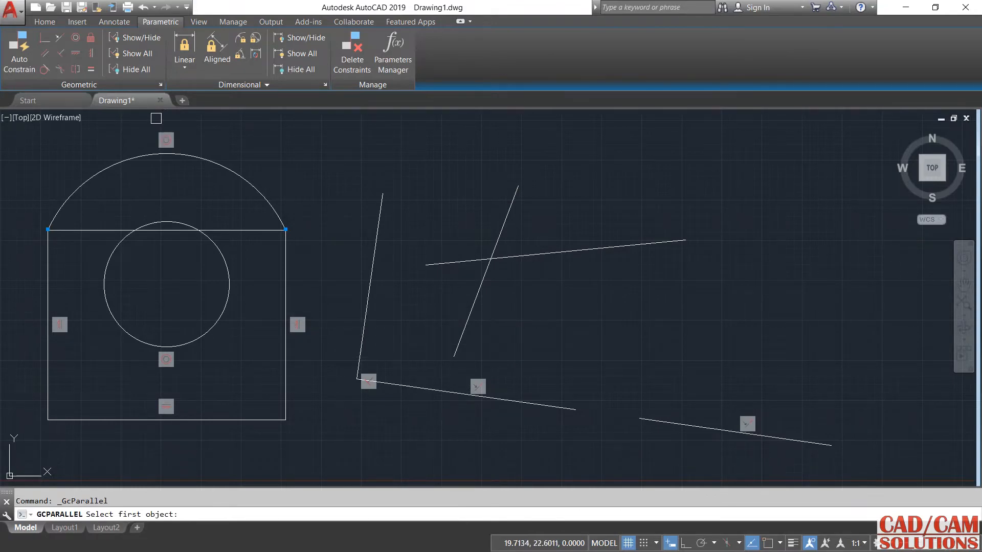
click(571, 408)
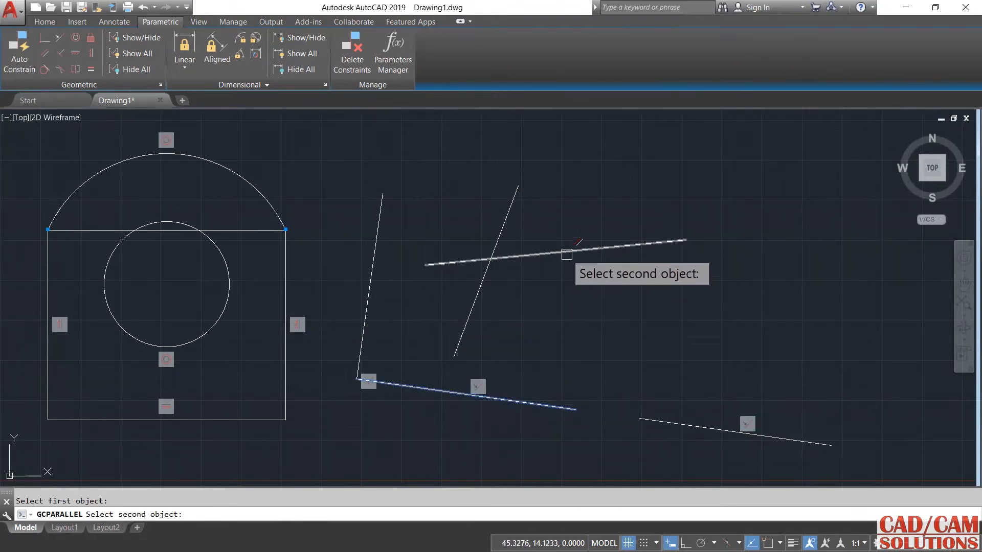
click(566, 252)
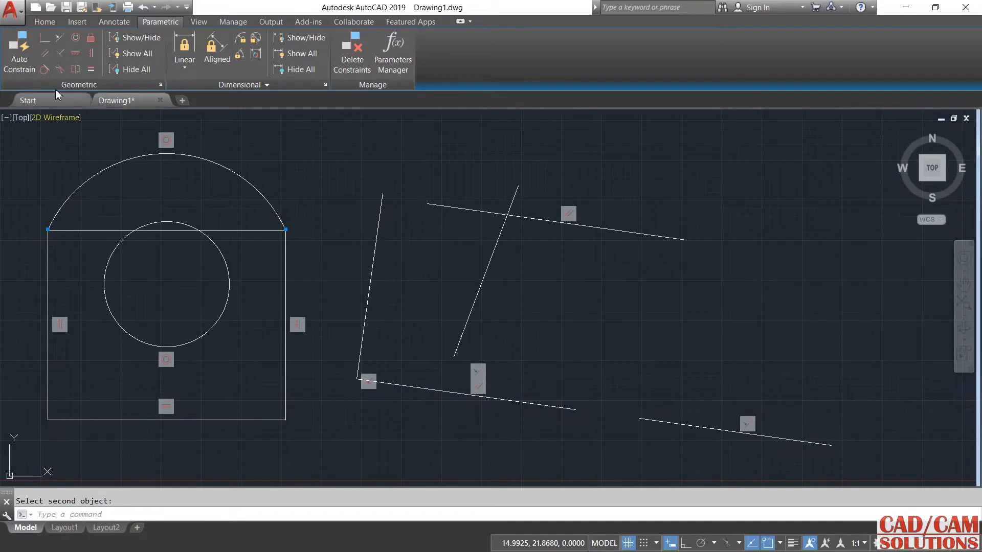
click(45, 53)
click(370, 236)
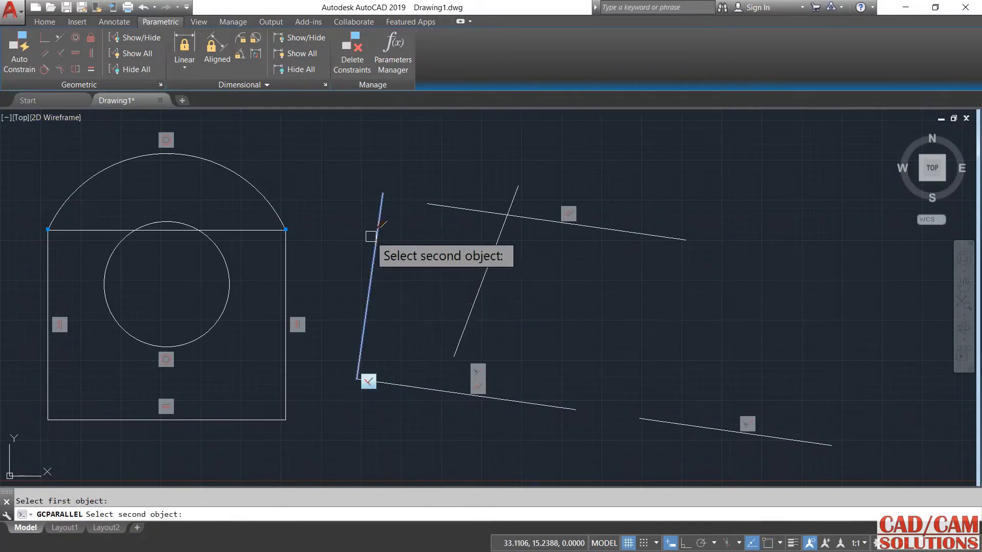
click(476, 294)
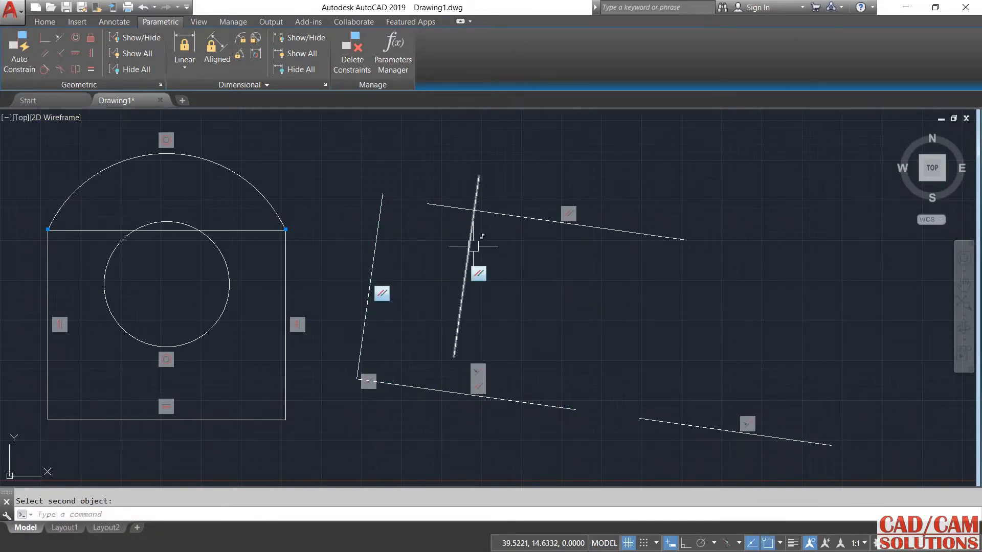
Draw a circle just above the right end of the upper gently sloped line.
click(44, 21)
click(81, 47)
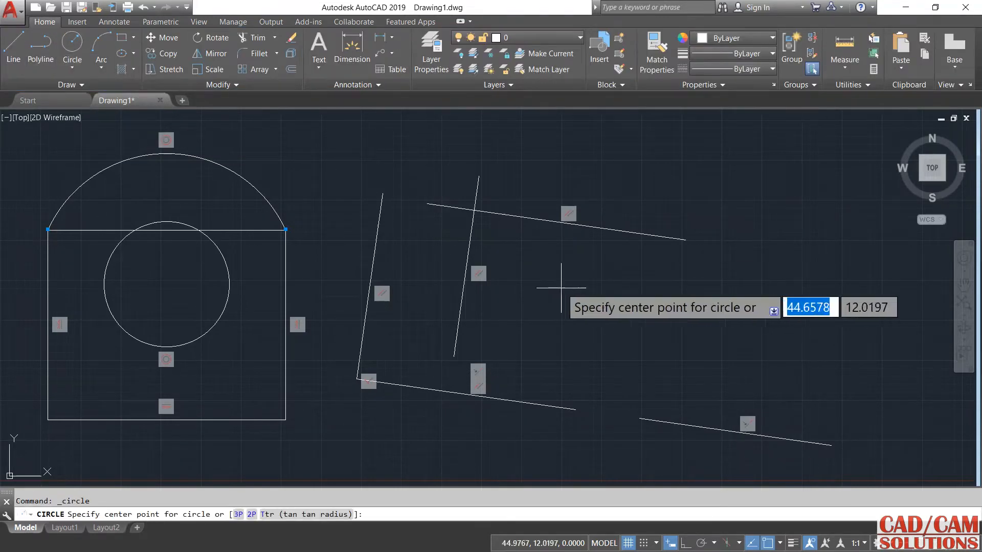
click(656, 148)
click(646, 197)
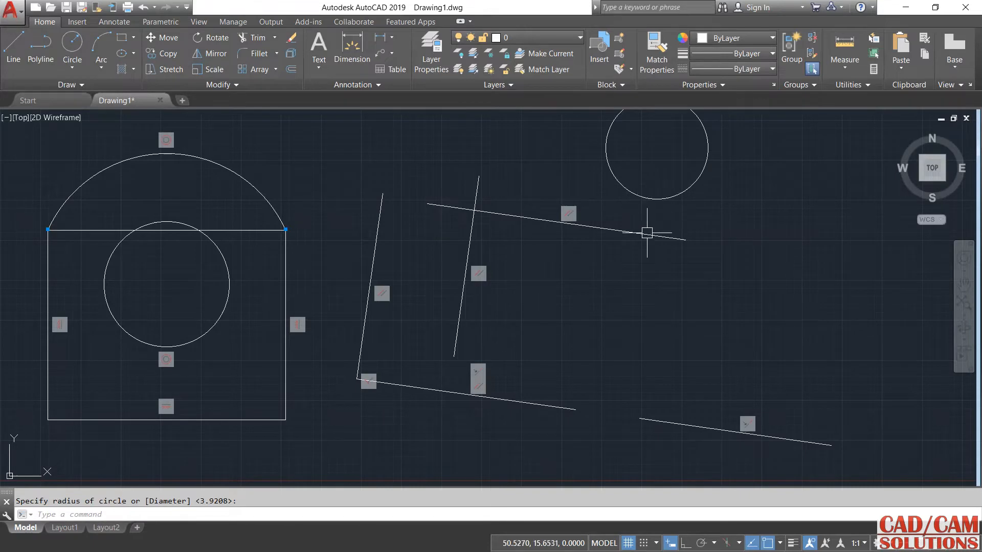
middle_drag(624, 281, 608, 316)
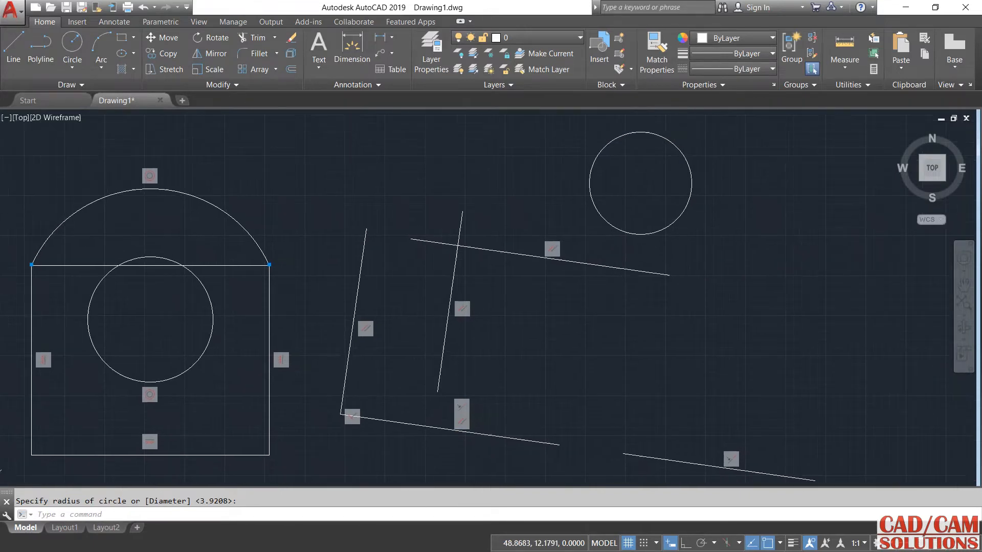
Apply a tangent constraint between the new circle and the upper gently sloped line, selecting the circle first.
click(164, 22)
click(44, 69)
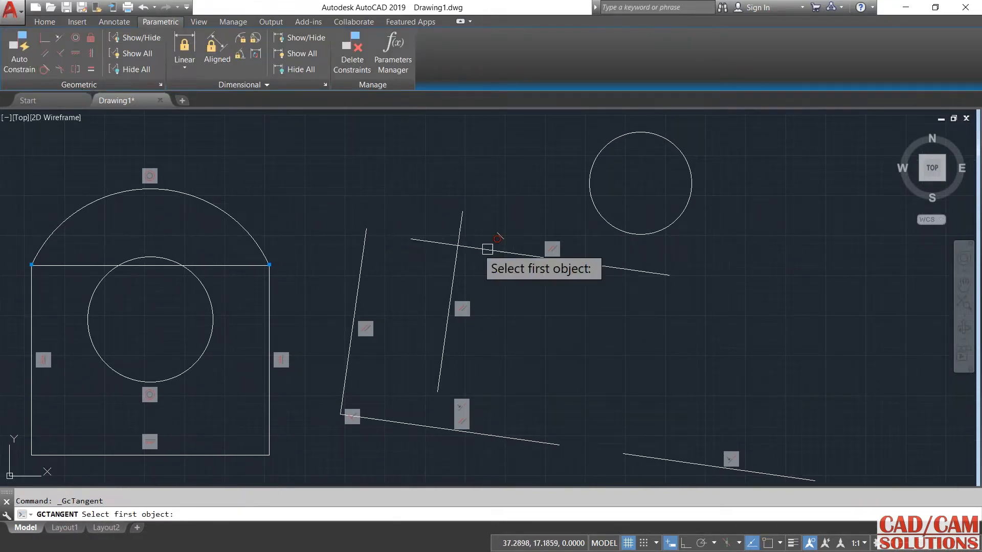
click(605, 220)
click(602, 261)
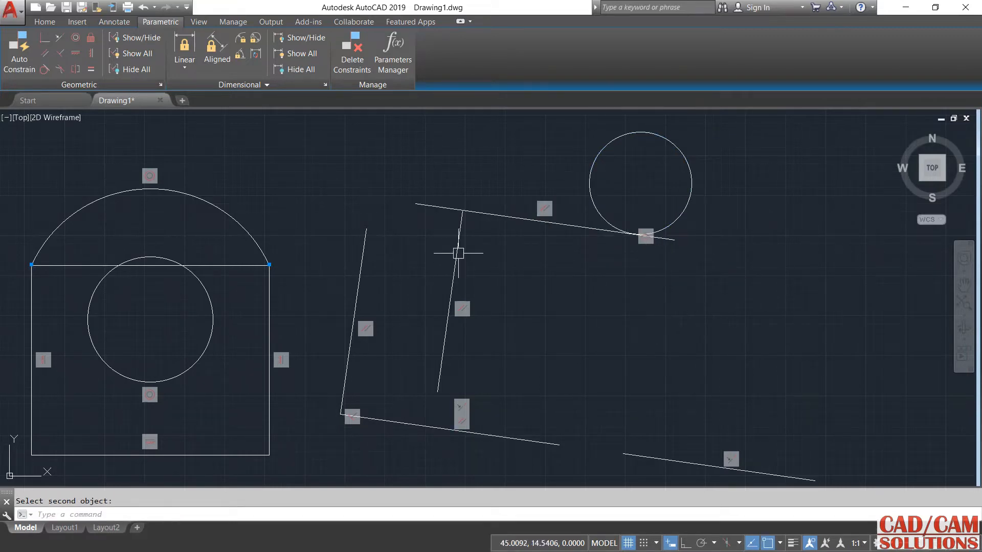
Apply a coincident constraint joining the steep crossing line's top endpoint to the upper sloped line's left endpoint.
click(44, 38)
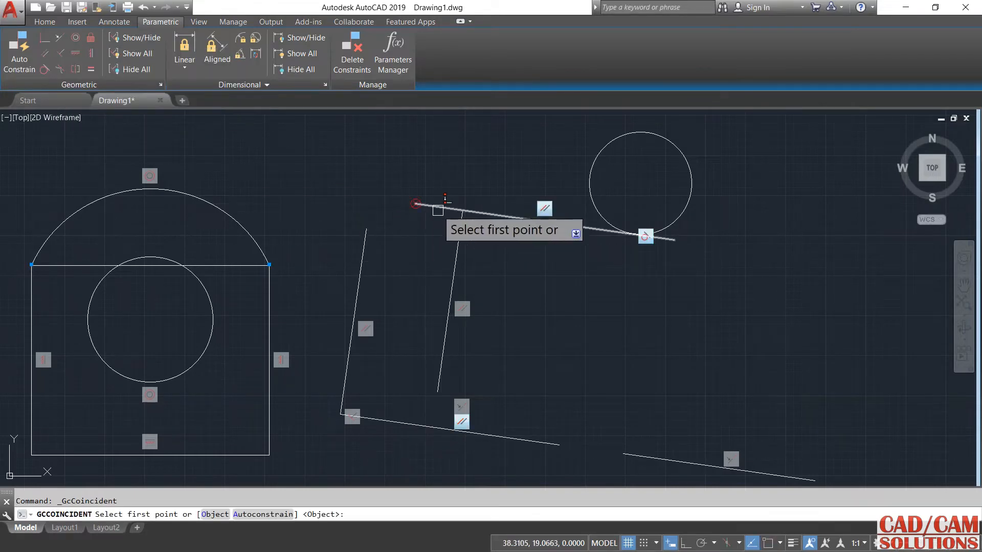
click(417, 205)
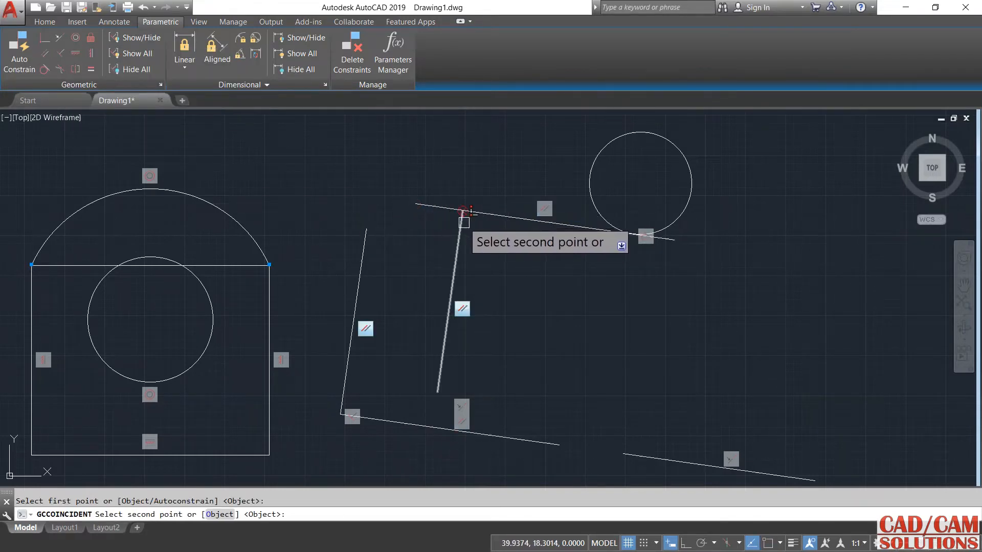
click(461, 208)
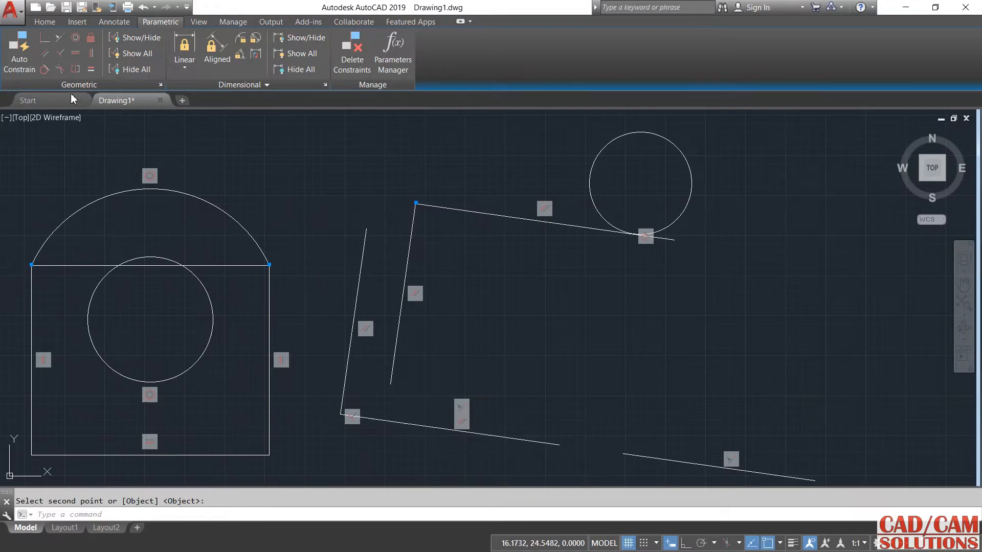
Apply an equal constraint between the two steep parallel lines, selecting the perpendicular pair's steep line first.
click(91, 69)
click(359, 272)
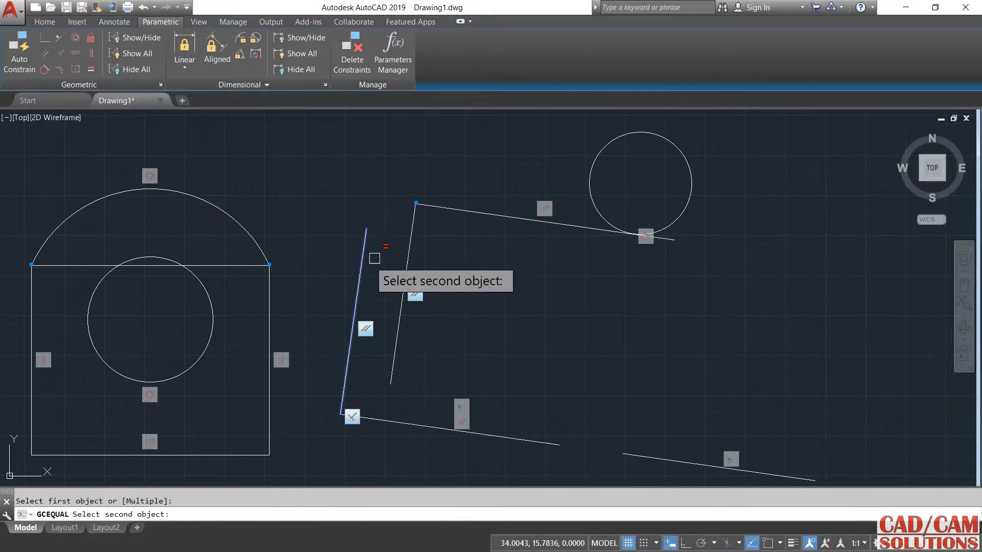
click(413, 223)
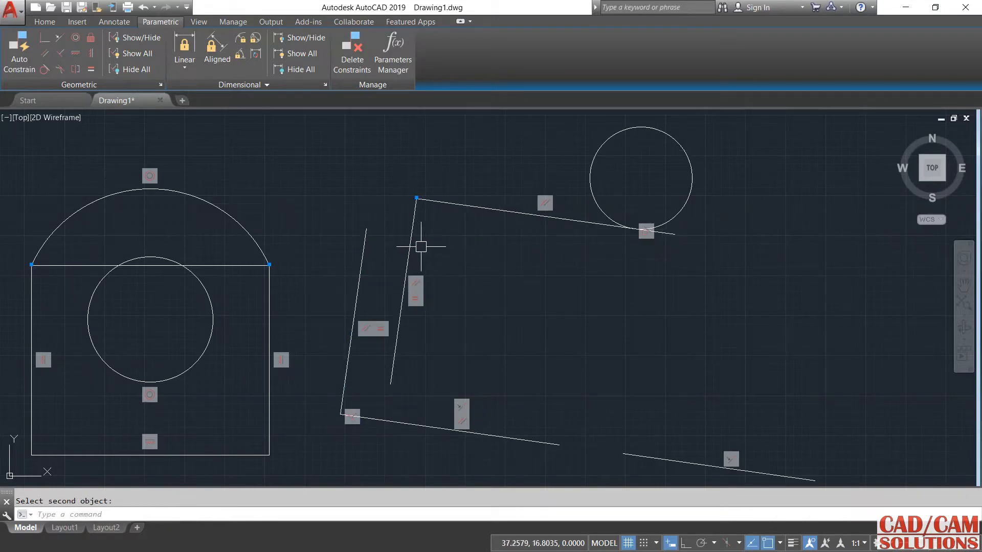
Apply an equal constraint making the tangent circle match the circle inside the rectangle.
click(91, 69)
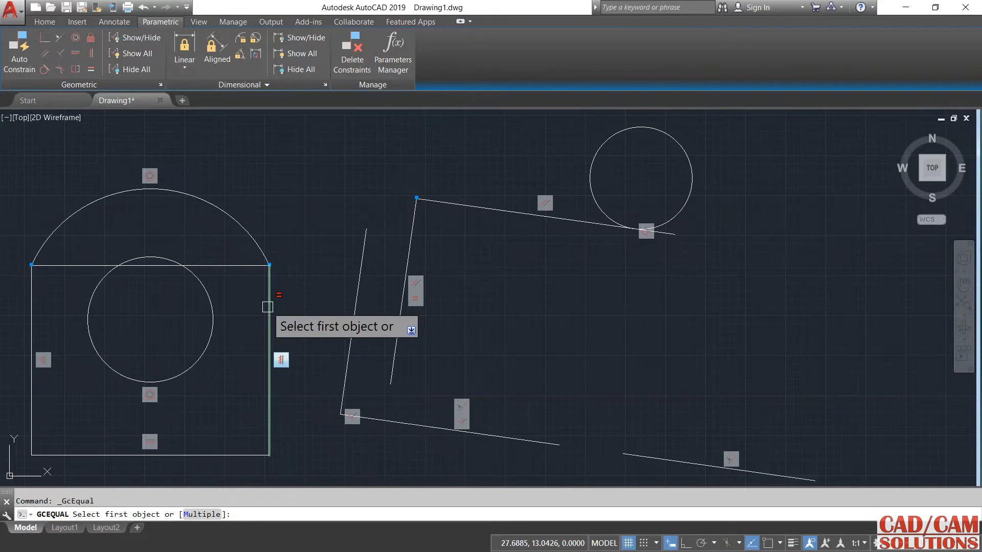
mouse_move(432, 367)
middle_down()
mouse_move(417, 336)
mouse_move(410, 366)
middle_up()
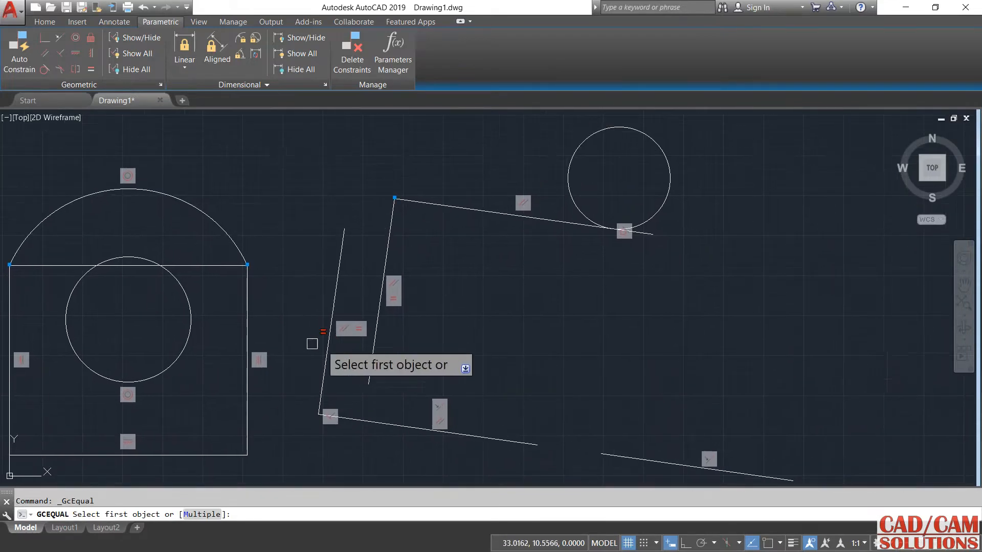
click(184, 285)
click(571, 167)
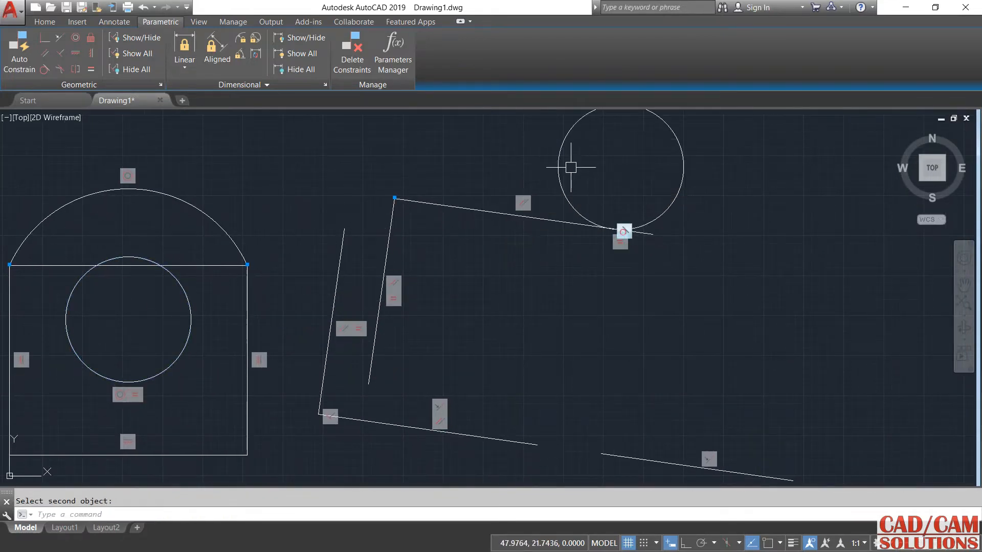
scroll(746, 317, down, 2)
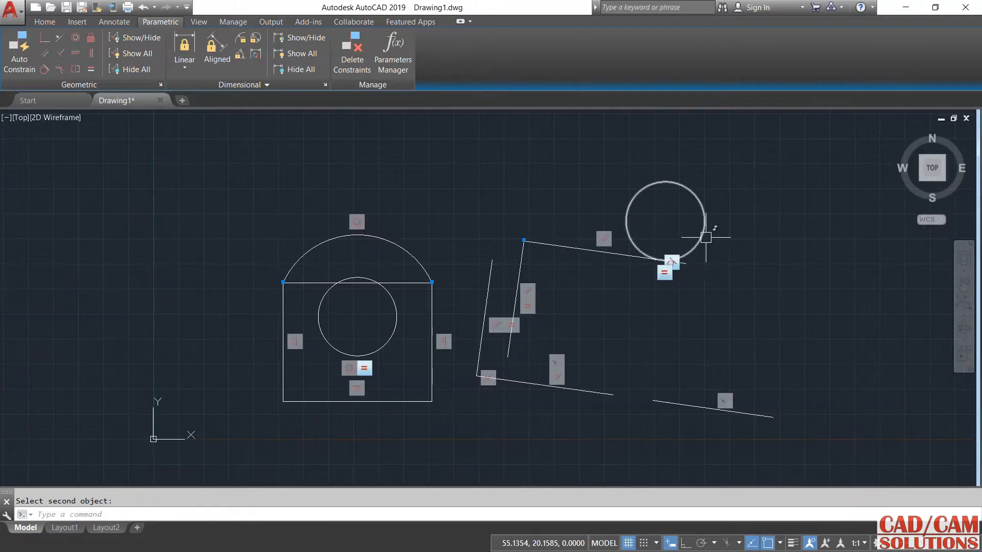
scroll(586, 337, up, 2)
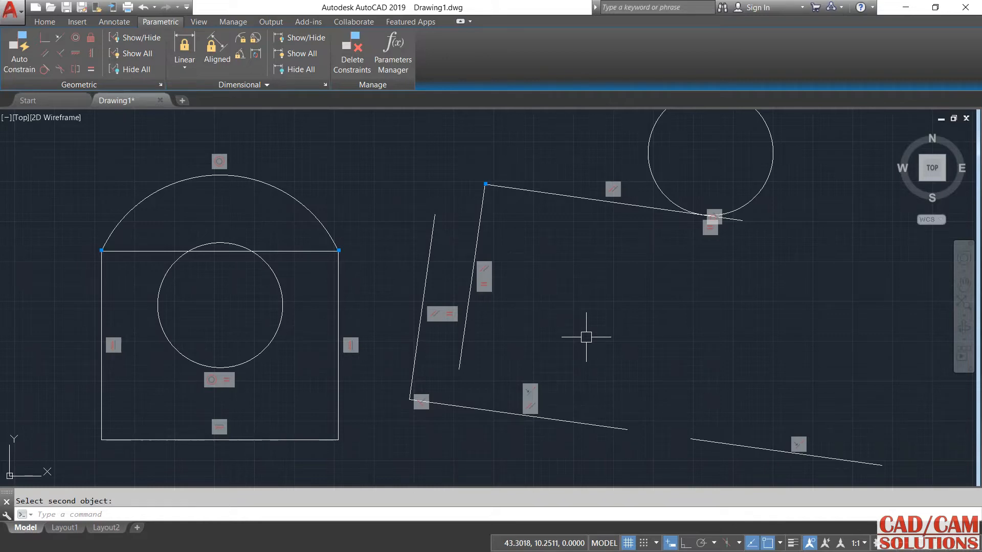
scroll(586, 337, down, 2)
scroll(586, 337, up, 2)
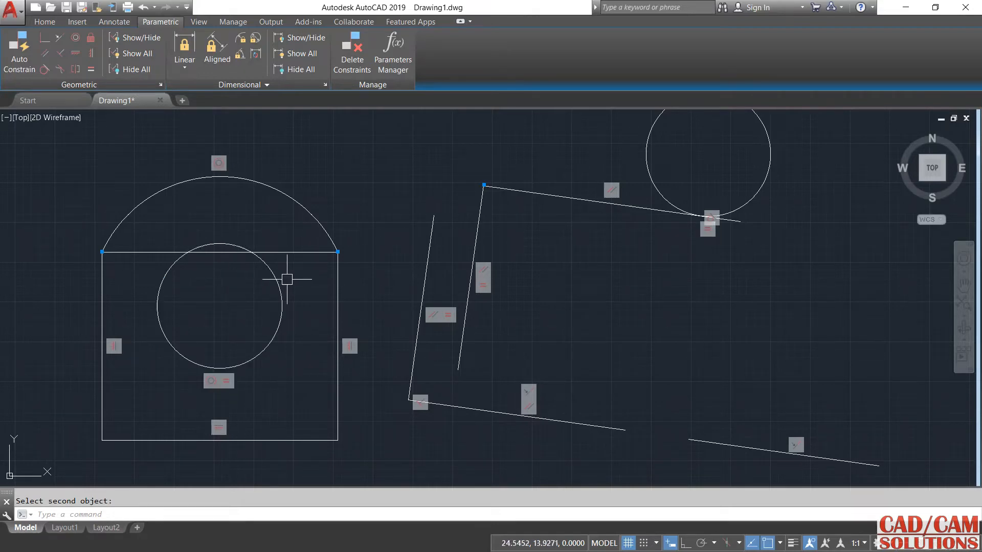
click(333, 283)
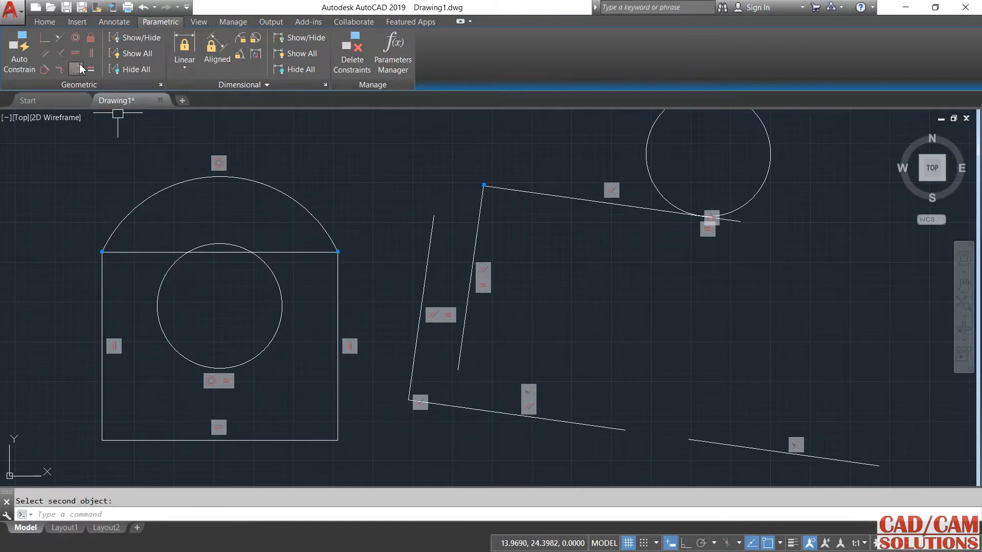
Draw a vertical line about 20.8 units long in the empty area above the existing shapes, with Ortho turned on.
scroll(239, 269, down, 2)
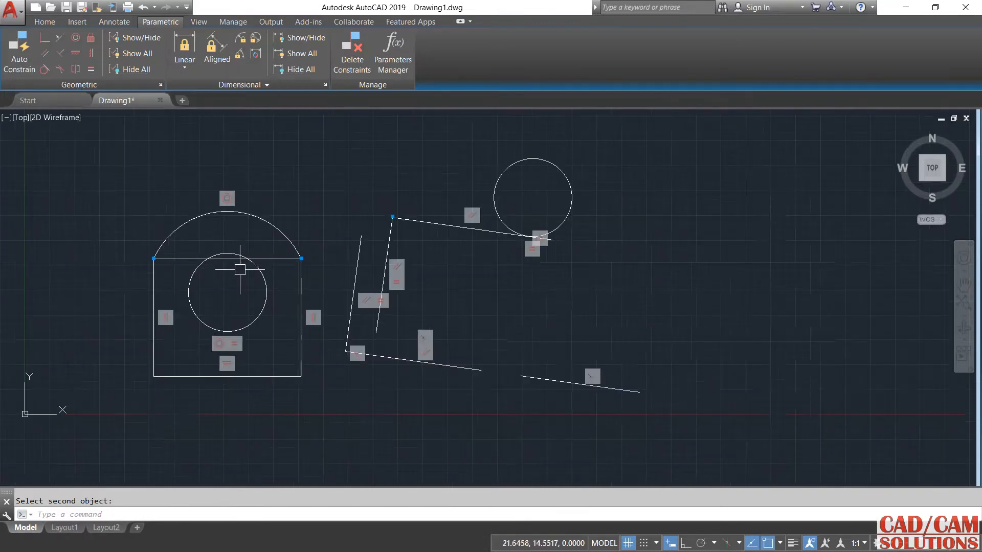
scroll(292, 323, up, 1)
scroll(274, 289, down, 1)
mouse_move(287, 268)
middle_down()
mouse_move(338, 390)
mouse_move(336, 485)
middle_up()
click(44, 22)
click(13, 49)
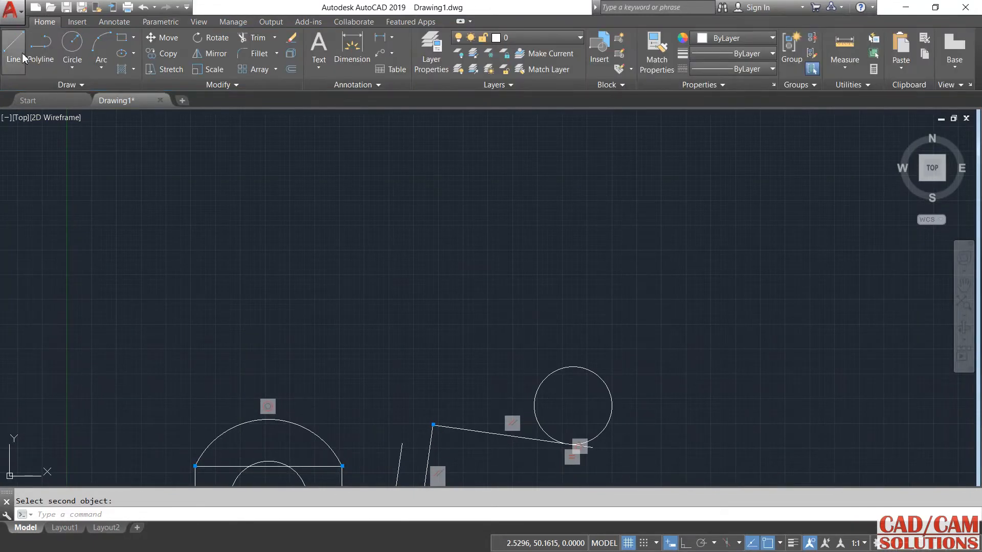
click(354, 357)
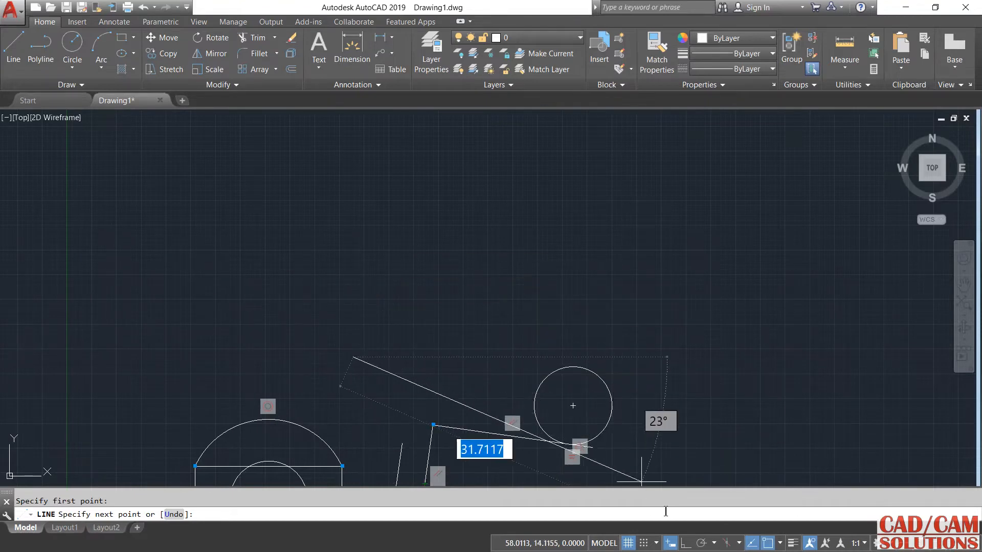
click(685, 542)
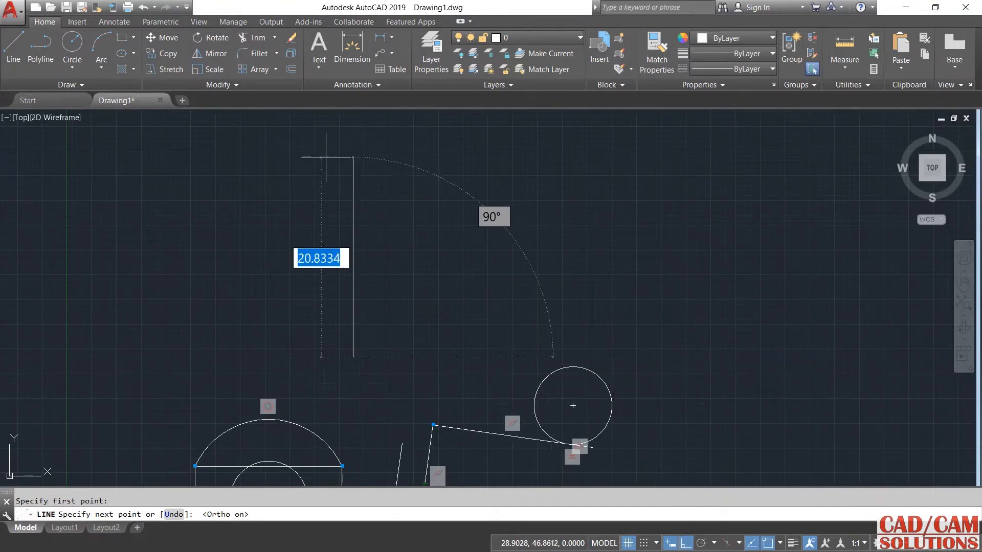
click(324, 158)
right_click(402, 175)
click(425, 183)
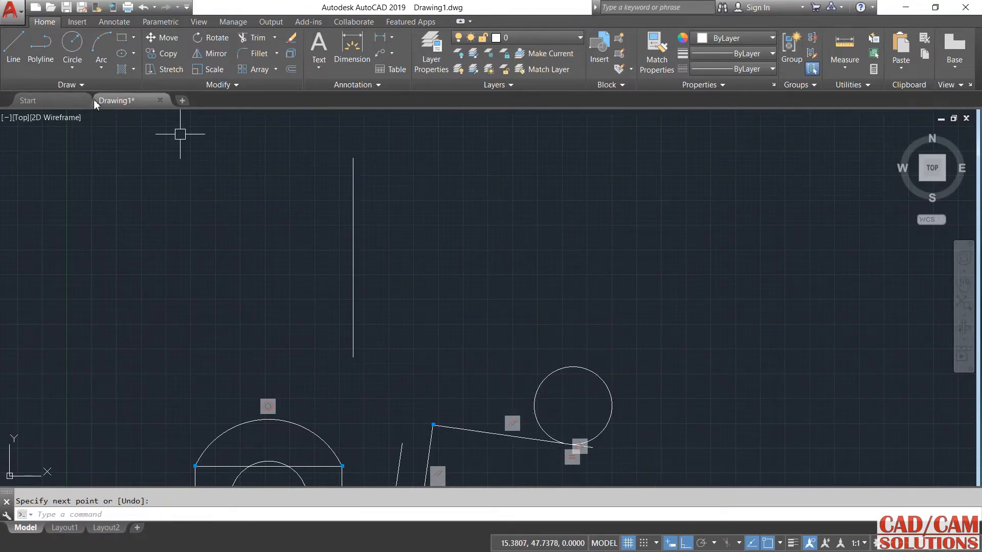
Draw a steep line to the left of the vertical line, sloping down to the left, with Ortho turned off.
click(13, 46)
click(267, 169)
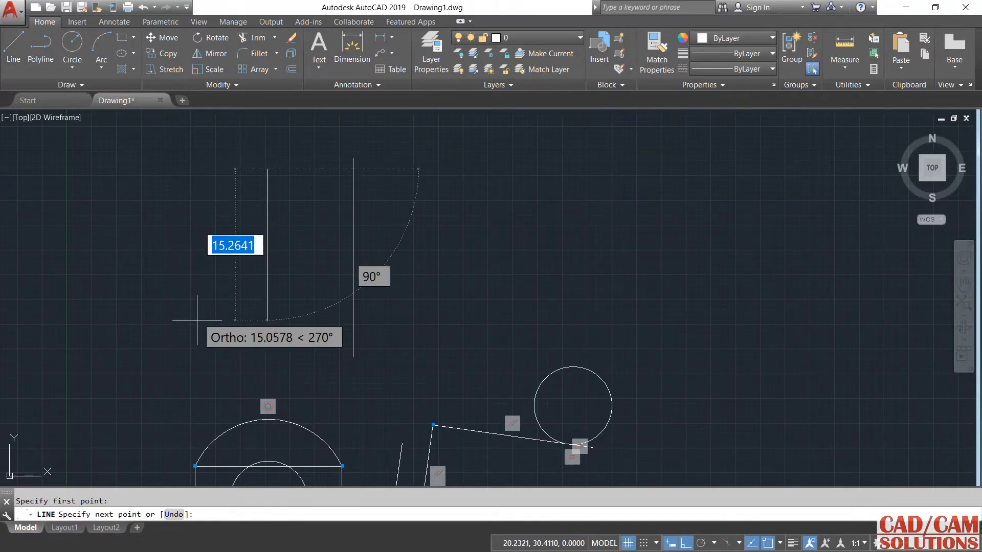
click(682, 545)
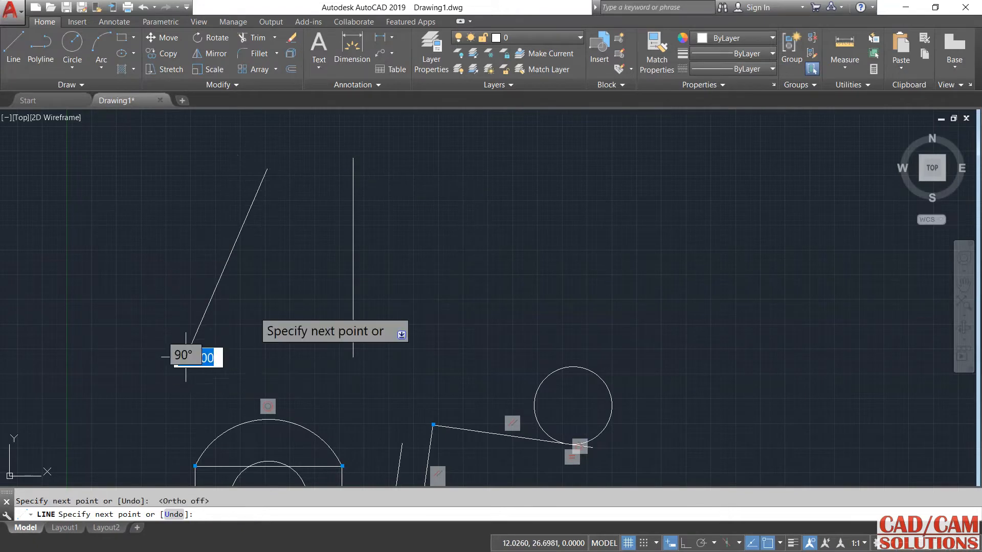
right_click(254, 313)
click(284, 331)
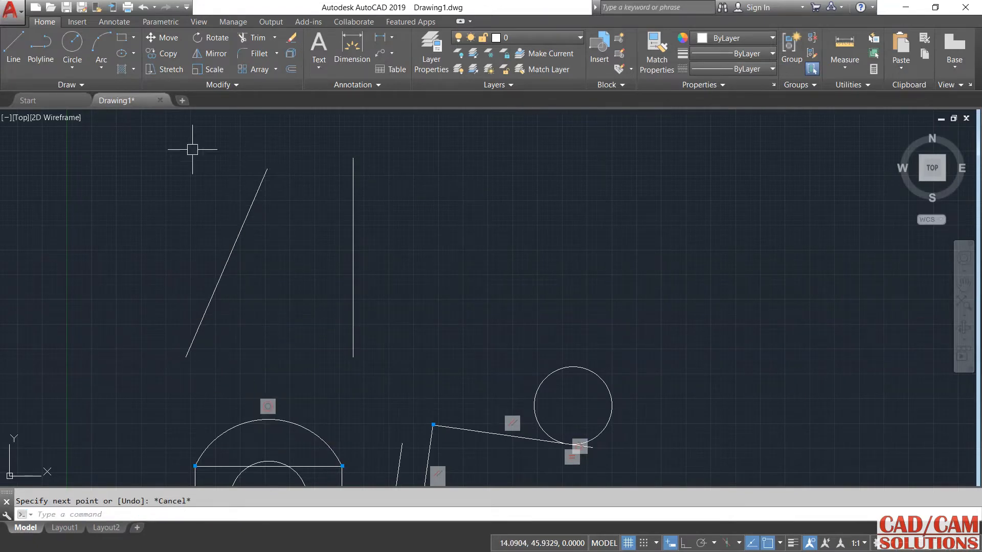
Draw a steep line to the right of the vertical line, sloping down to the right at about 71°.
click(6, 50)
click(411, 169)
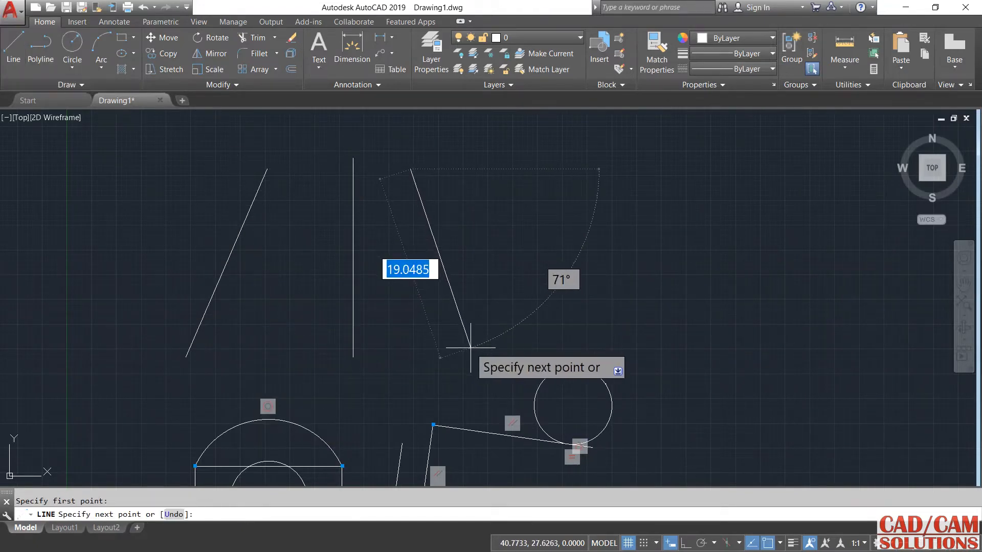
click(469, 347)
right_click(511, 265)
click(515, 269)
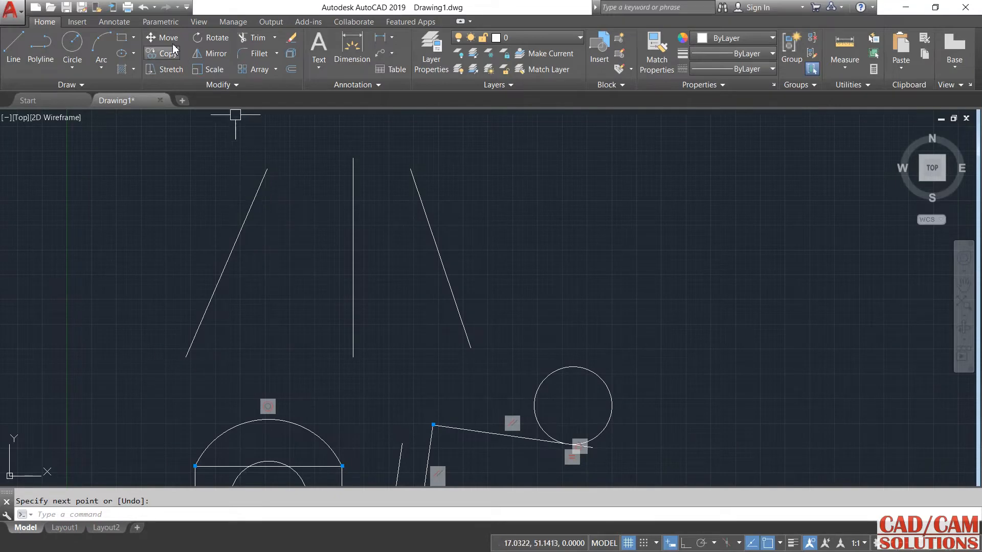
Apply a symmetric constraint to the two slanted lines about the vertical line, selecting the left slanted line first.
click(162, 22)
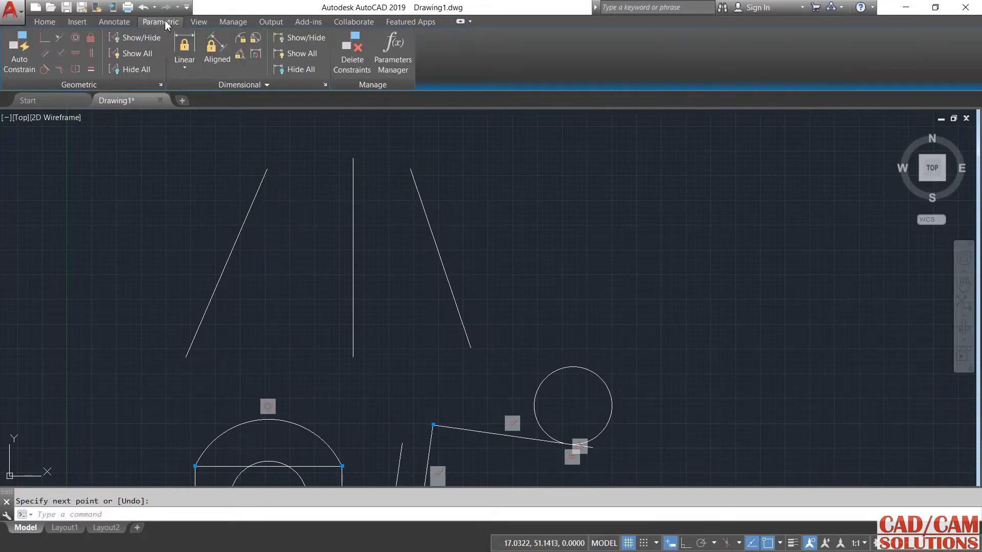
click(75, 70)
click(255, 195)
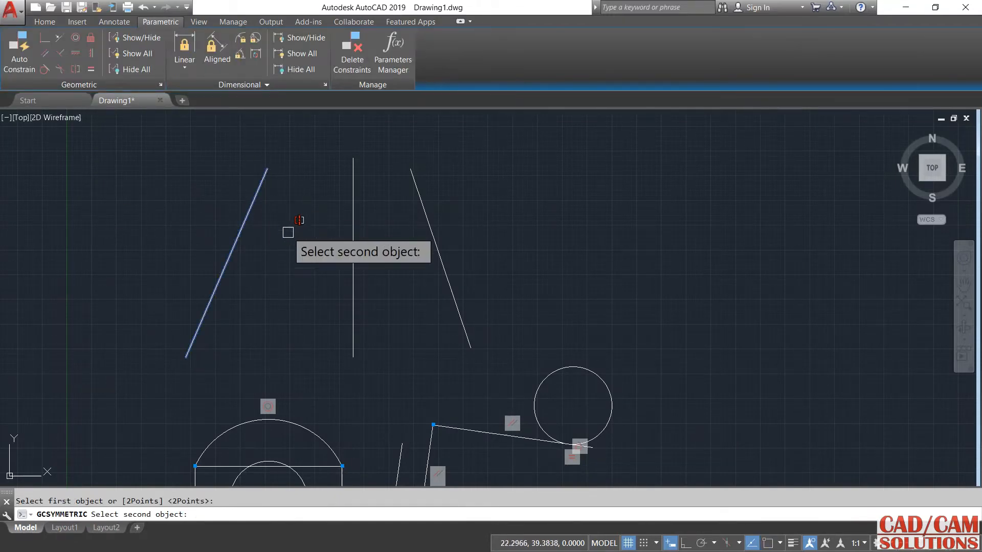
click(417, 188)
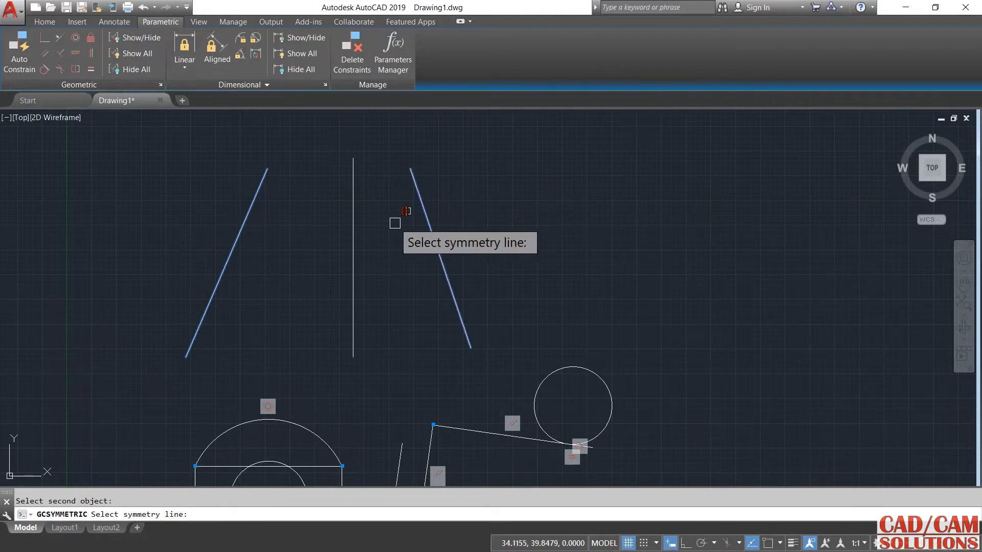
click(353, 194)
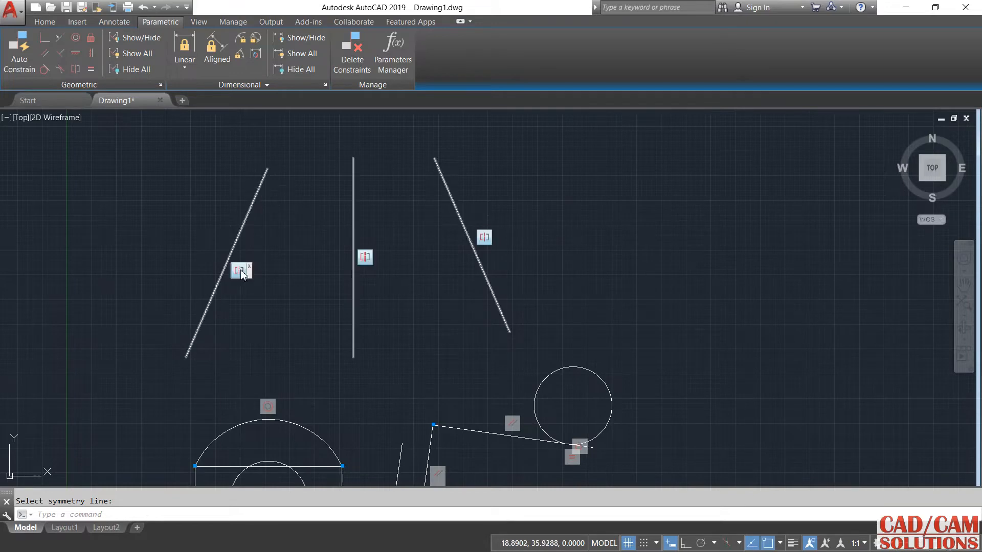
Move the right slanted line by its midpoint grip farther from the symmetry line, and clear the selection.
click(479, 282)
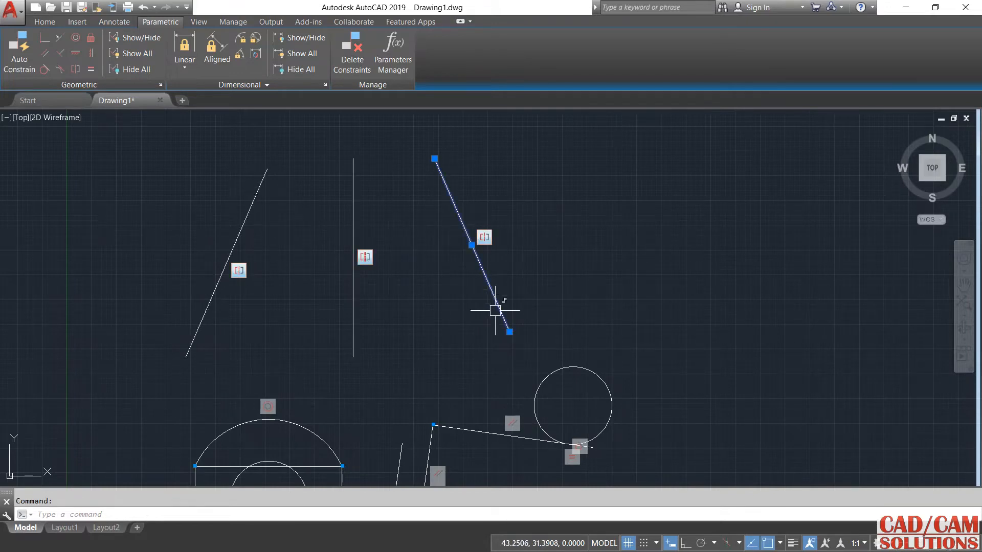
click(471, 247)
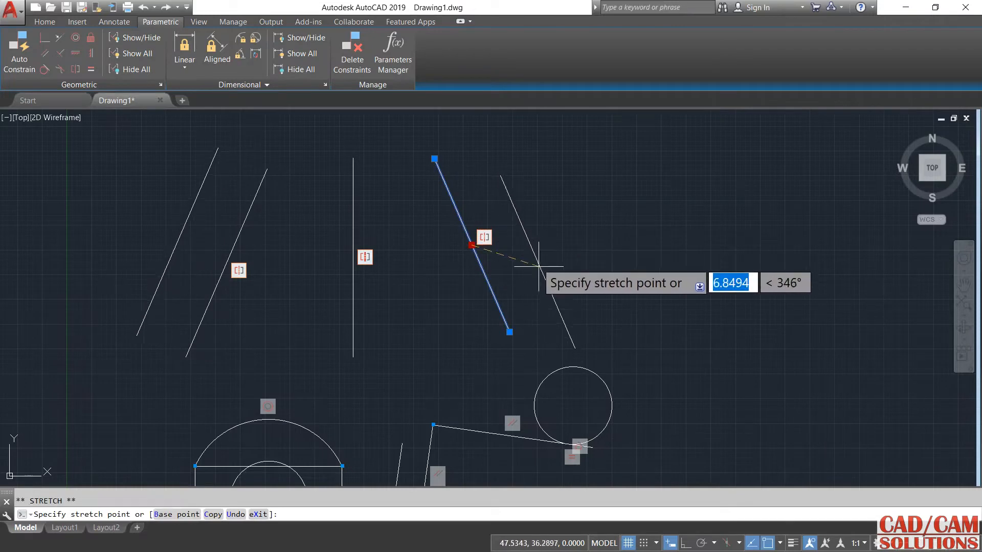
click(524, 239)
right_click(431, 273)
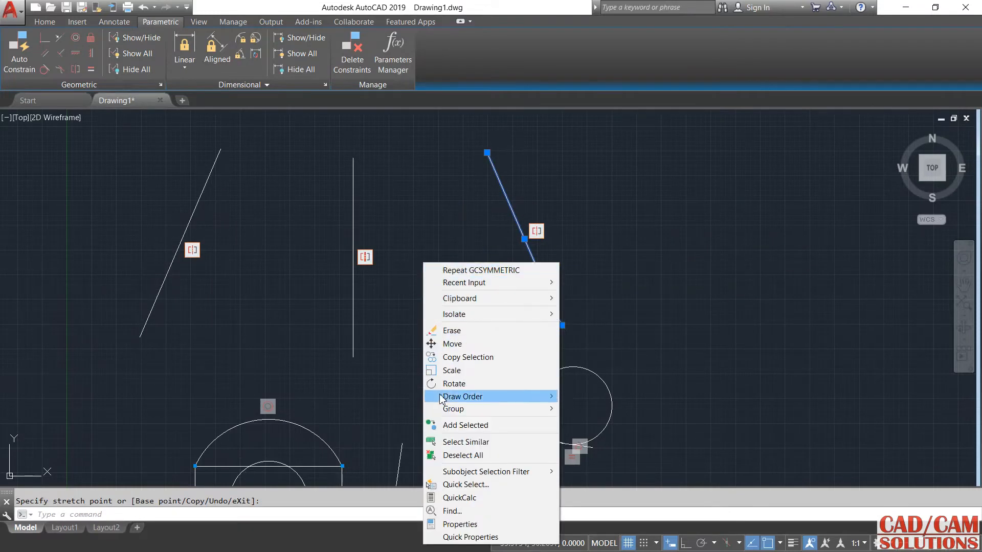
click(455, 456)
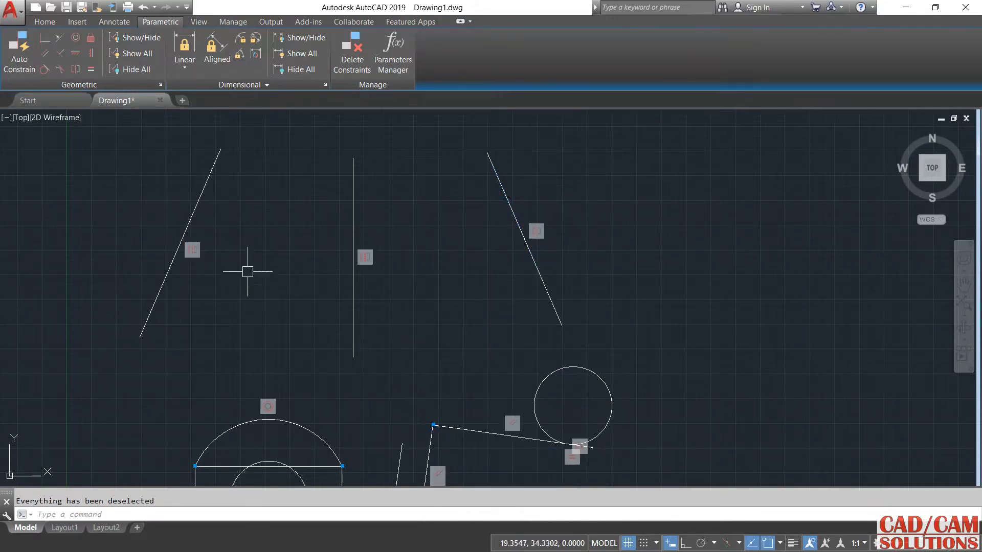
Hide the geometric constraint marker of the left slanted line with the Hide option.
scroll(294, 272, down, 3)
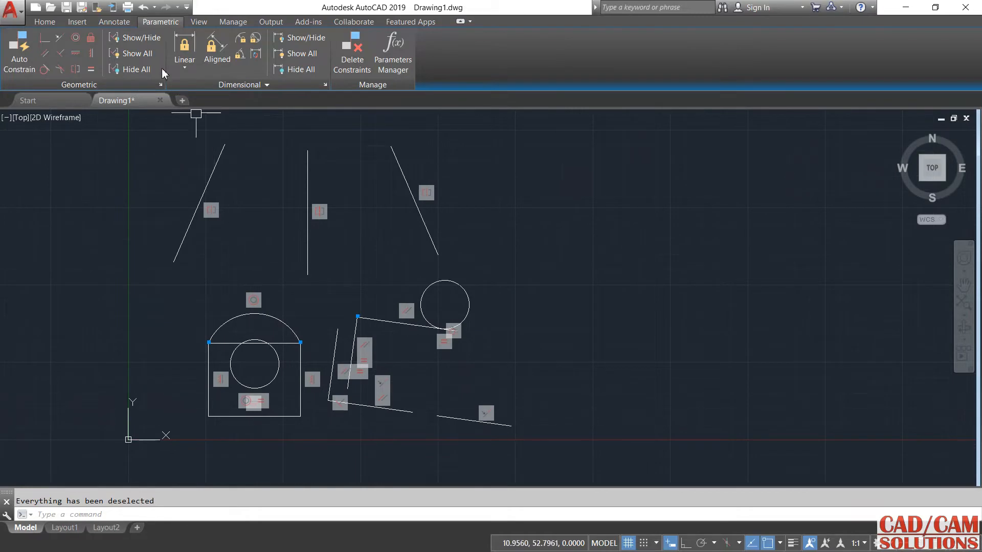
click(145, 36)
click(218, 217)
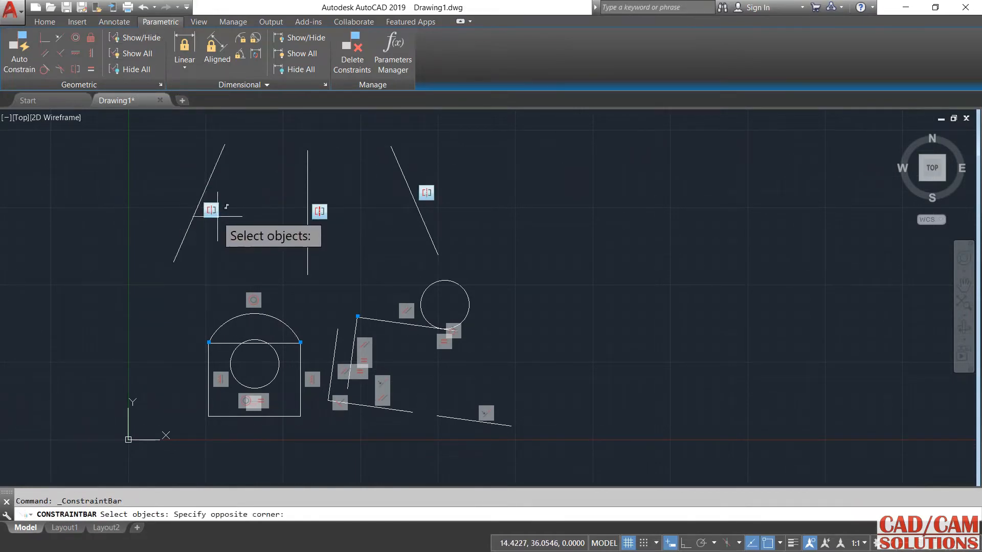
click(175, 260)
key(Return)
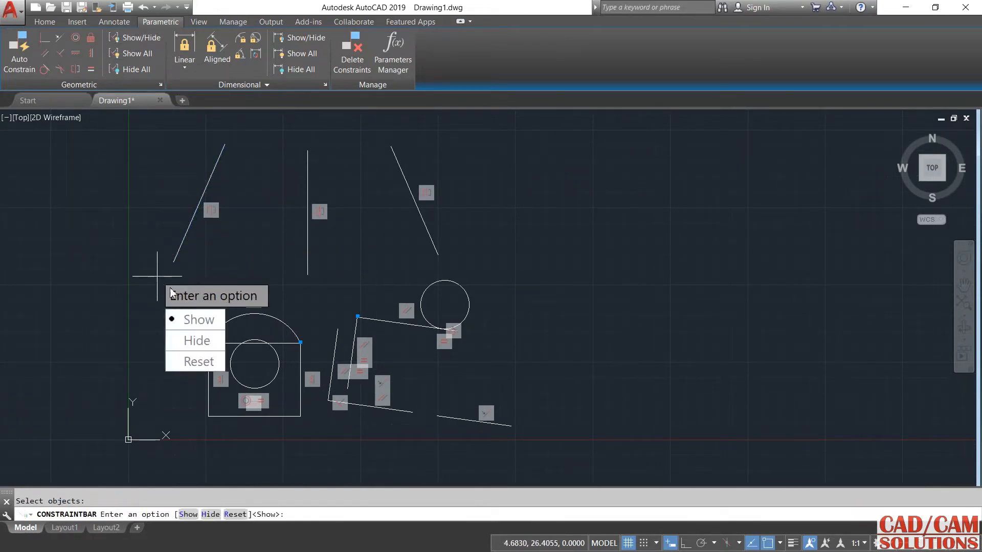
text(H)
key(Return)
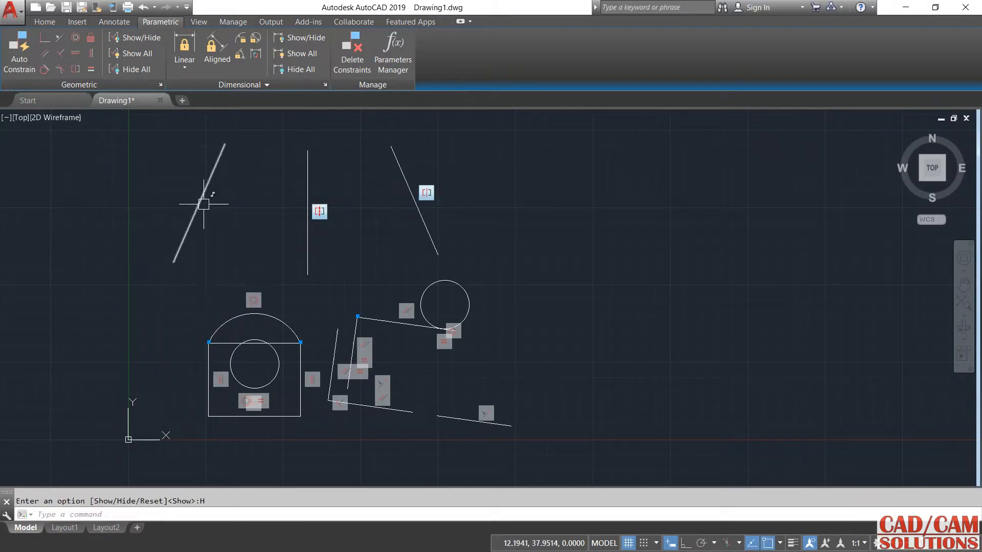
Hide all geometric constraint markers in the drawing, select the vertical symmetry line to check its constraint, and show all markers again.
click(131, 56)
click(132, 70)
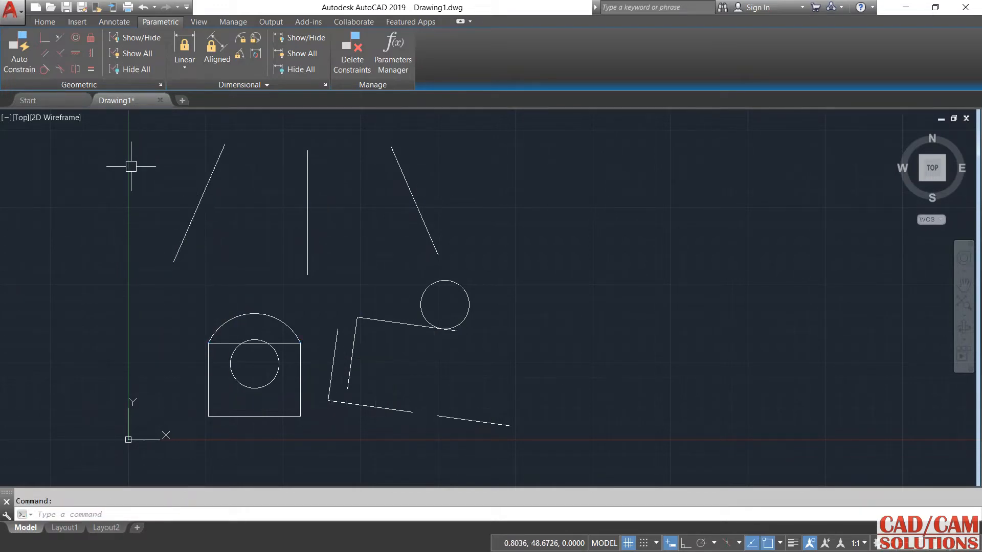
click(309, 234)
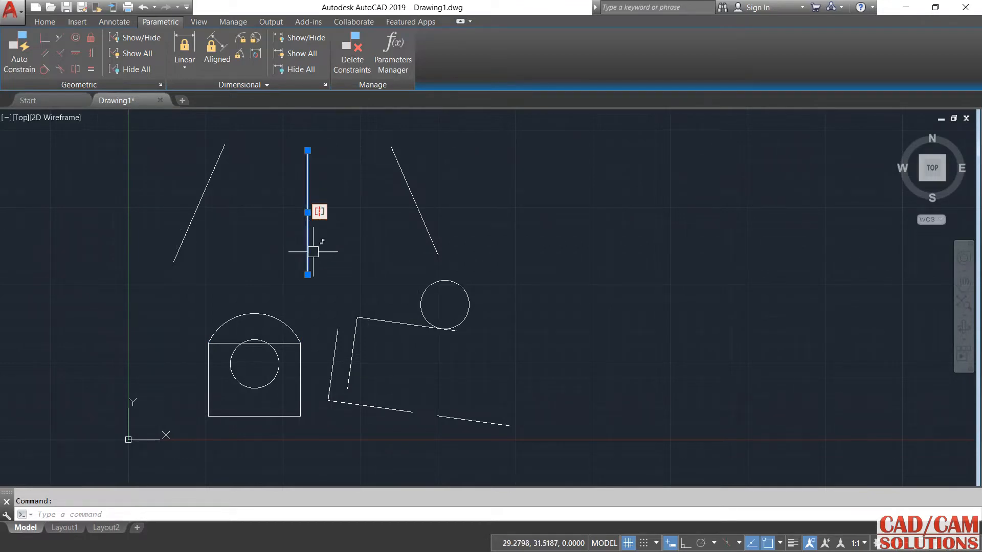
click(223, 264)
click(222, 264)
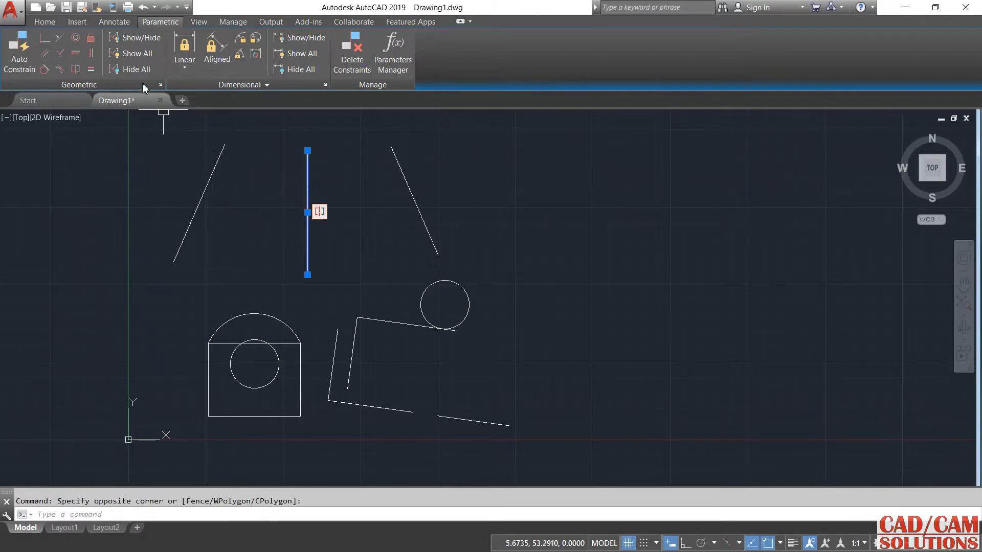
click(139, 53)
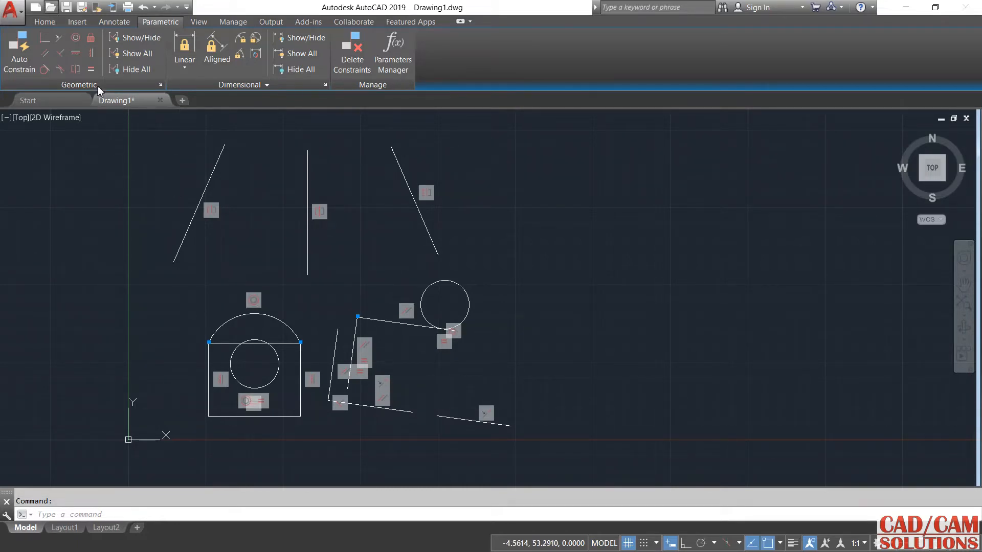
Open the existing drawing Drawing1 from the Documents folder.
key(ctrl+o)
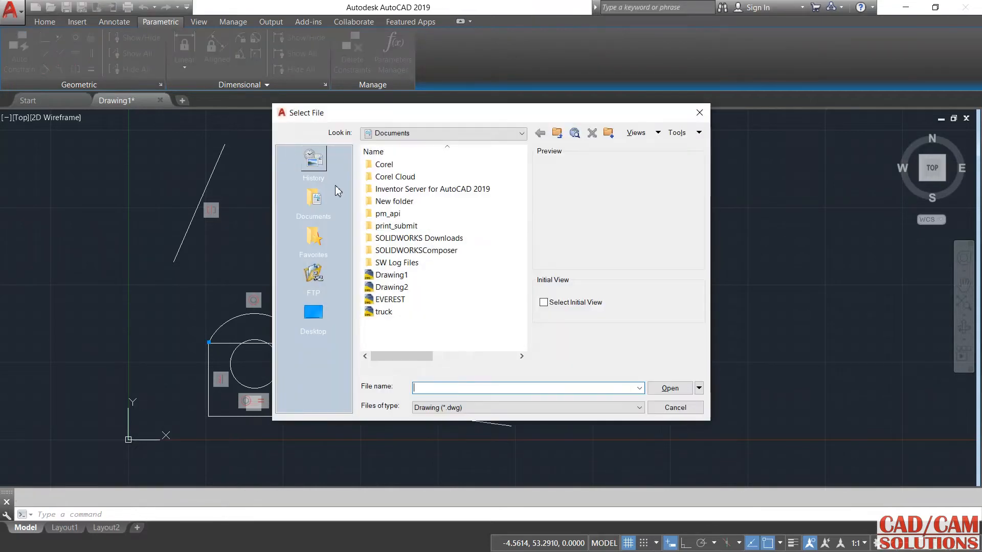
click(417, 278)
double_click(417, 279)
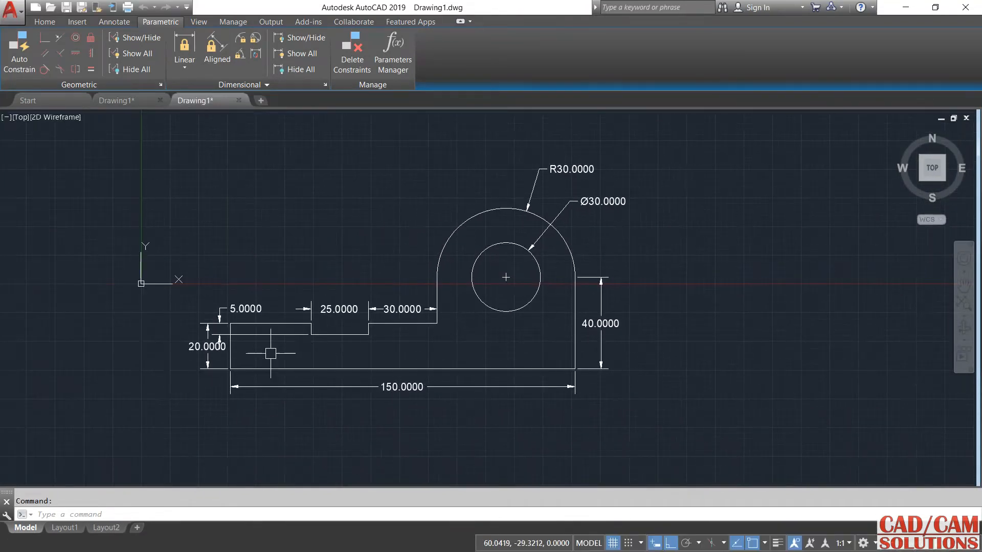
Try moving the part's left vertical edge about 26 units outward by its midpoint grip, and undo the move.
scroll(266, 358, up, 4)
click(177, 351)
scroll(370, 338, down, 2)
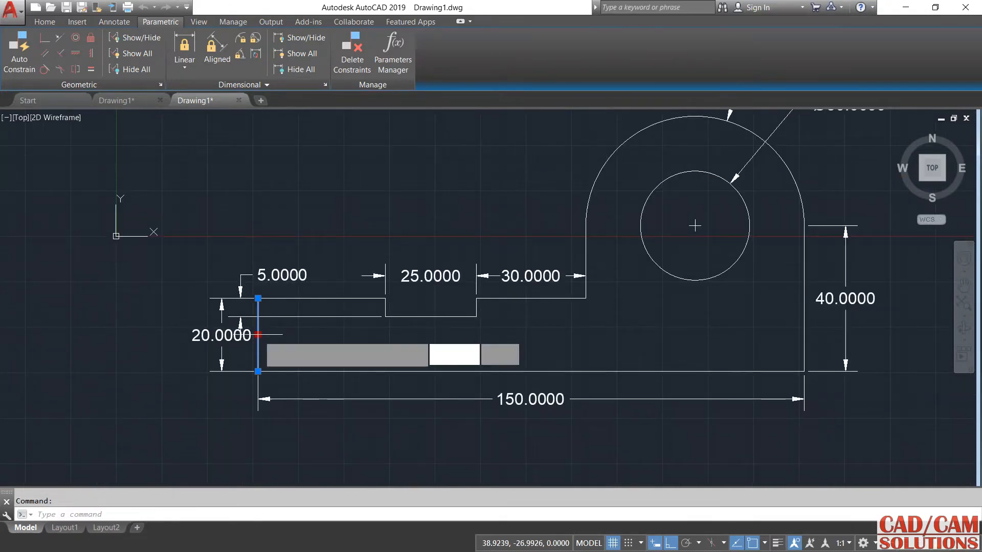
click(258, 335)
click(162, 335)
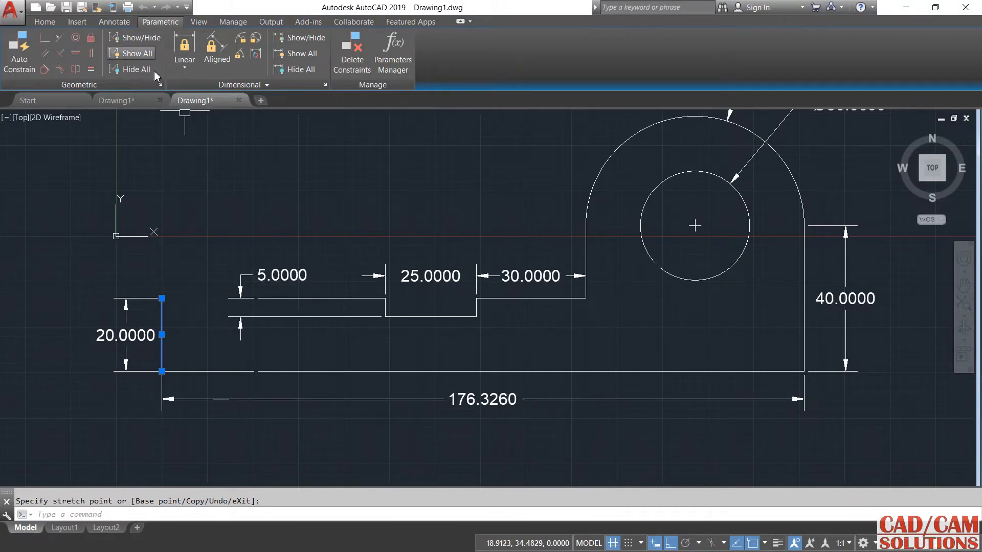
key(Escape)
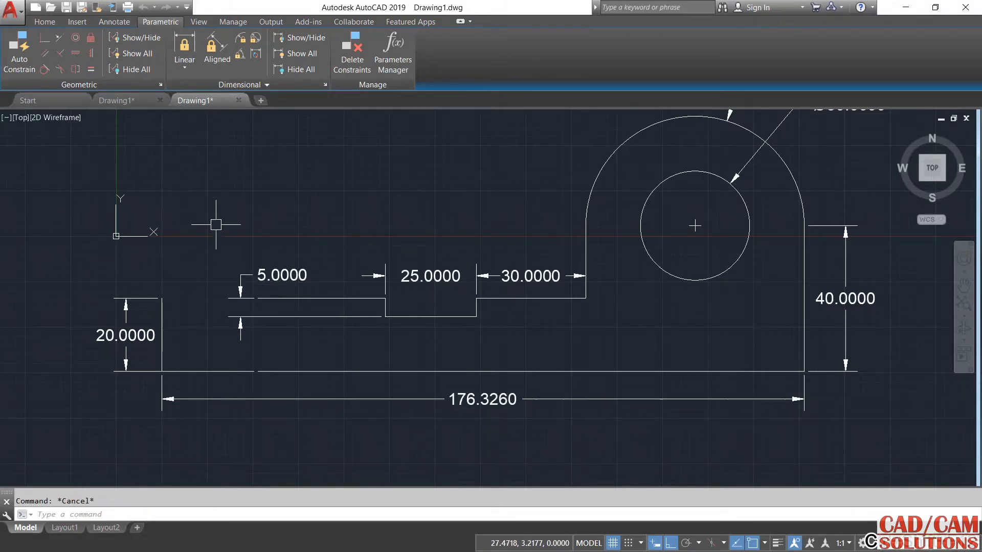
key(ctrl+z)
key(ctrl+z)
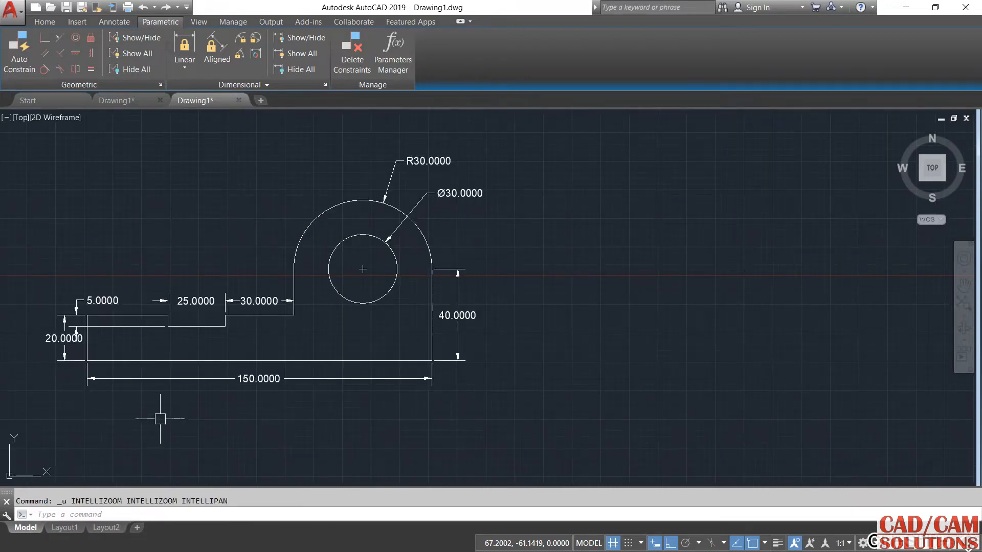
Try moving the right vertical edge below the arc about 11 units outward by its midpoint grip, and undo the move.
scroll(156, 351, up, 2)
middle_drag(156, 351, 147, 420)
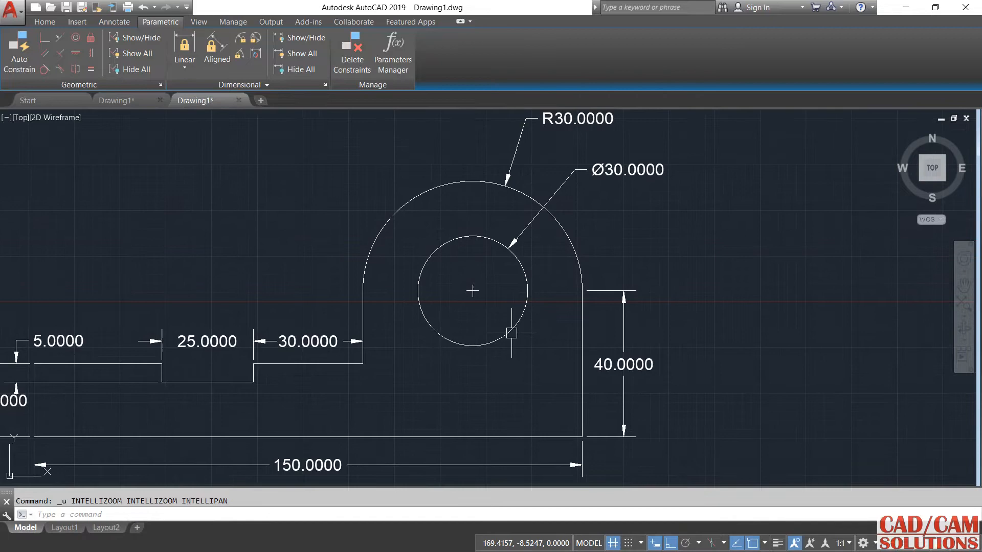
click(580, 327)
click(581, 366)
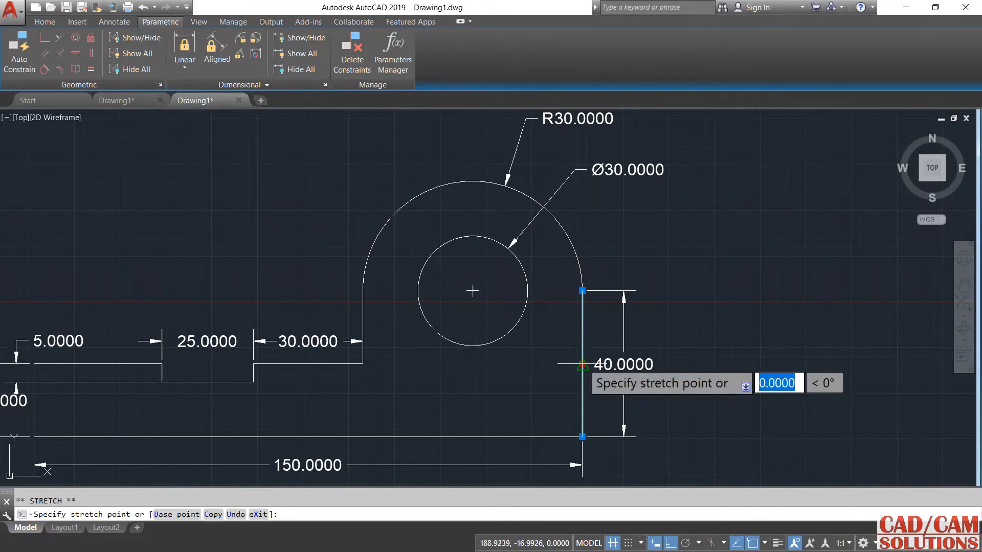
click(624, 365)
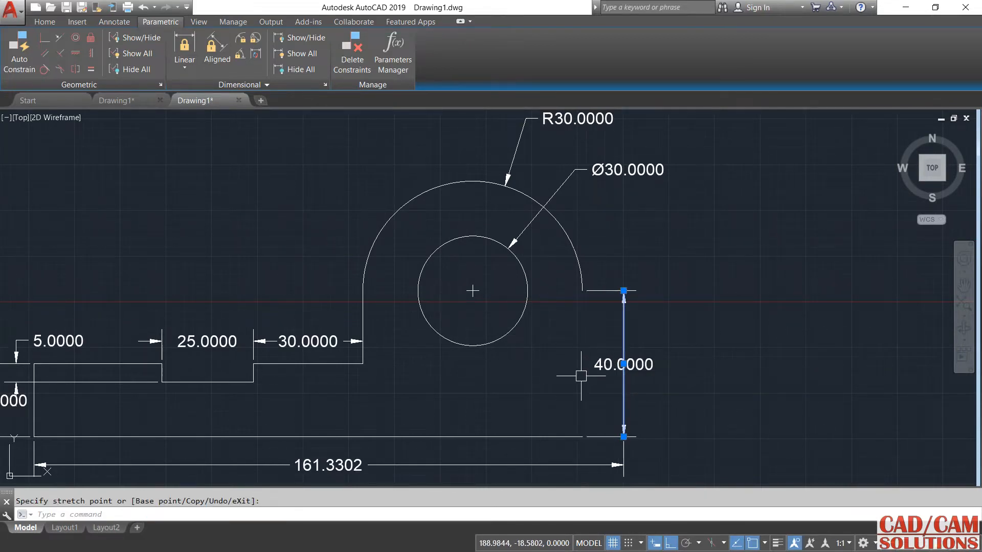
middle_drag(508, 415, 529, 355)
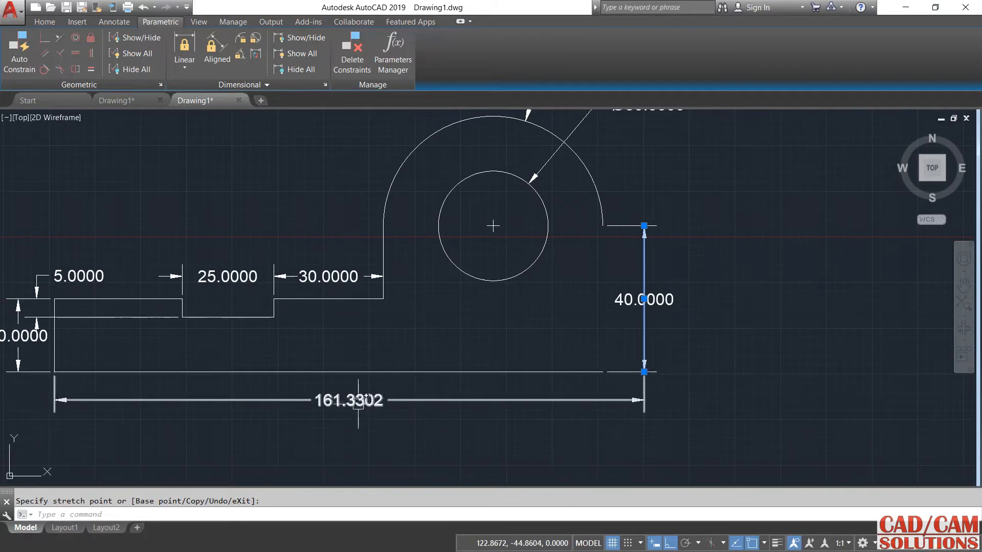
key(ctrl+z)
key(ctrl+z)
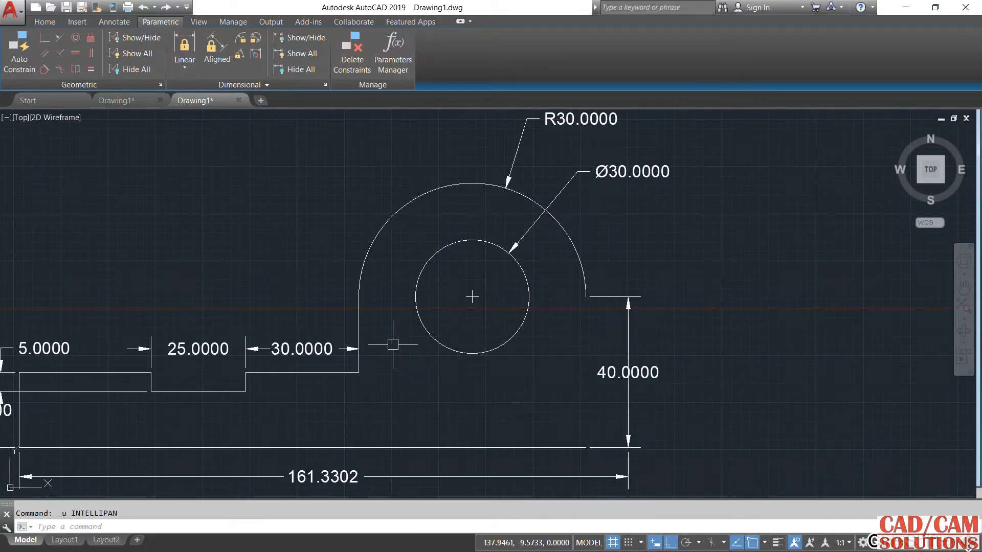
Add a linear dimensional constraint of 150 along the bottom edge, placed below the existing length dimension.
middle_drag(392, 345, 467, 276)
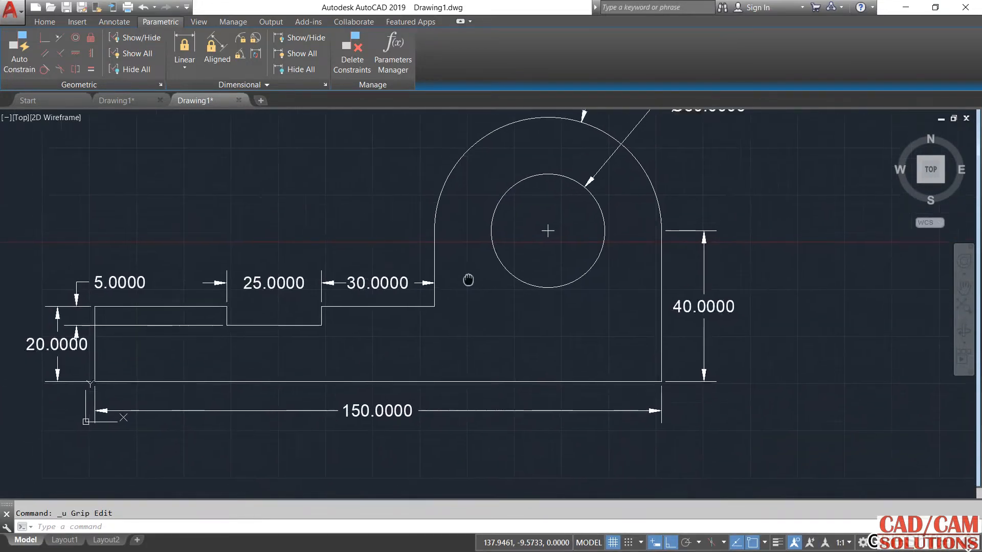
click(185, 63)
click(192, 94)
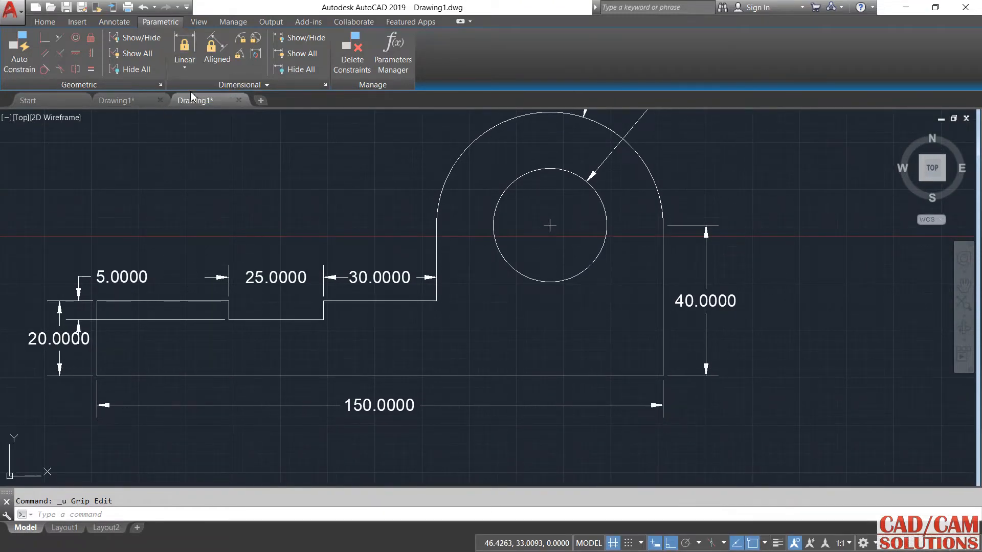
click(227, 373)
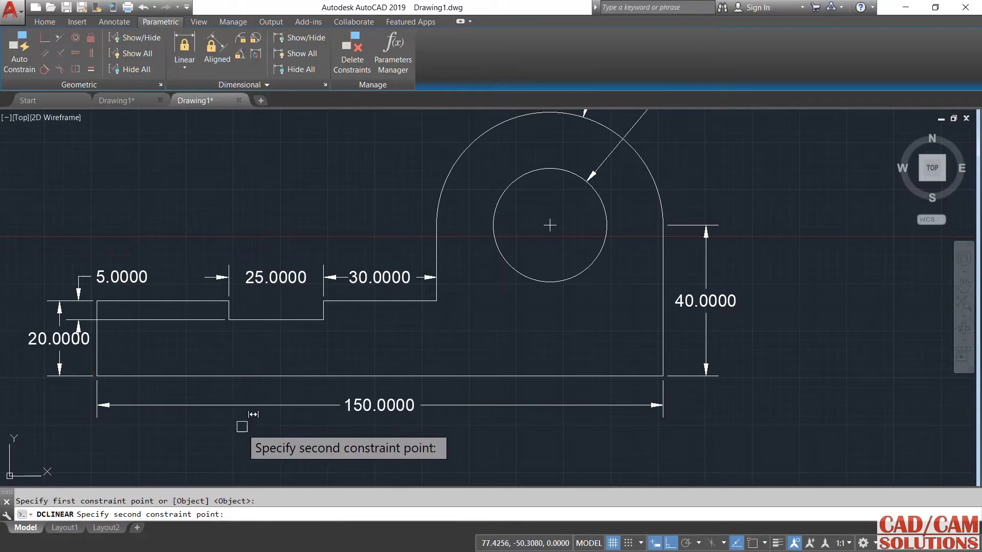
click(640, 376)
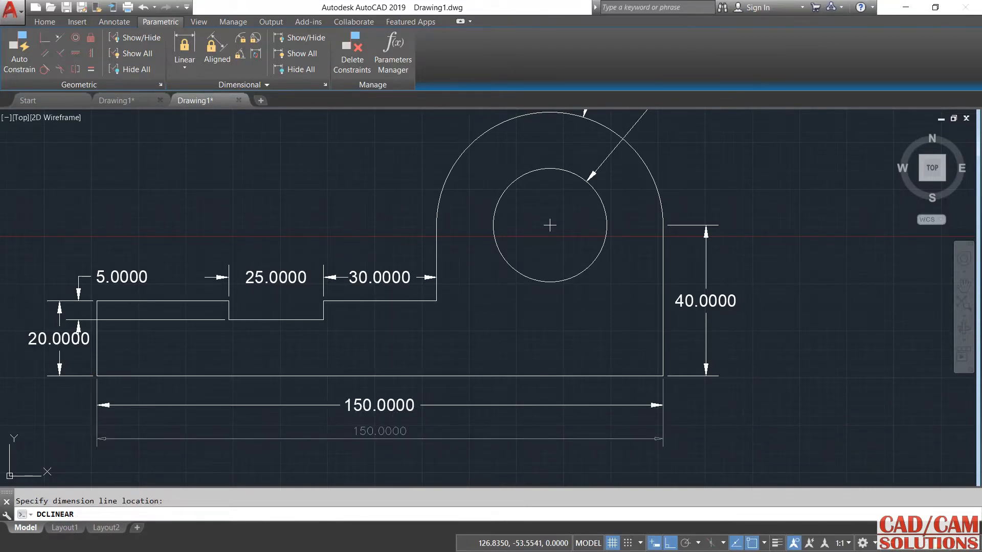
click(380, 439)
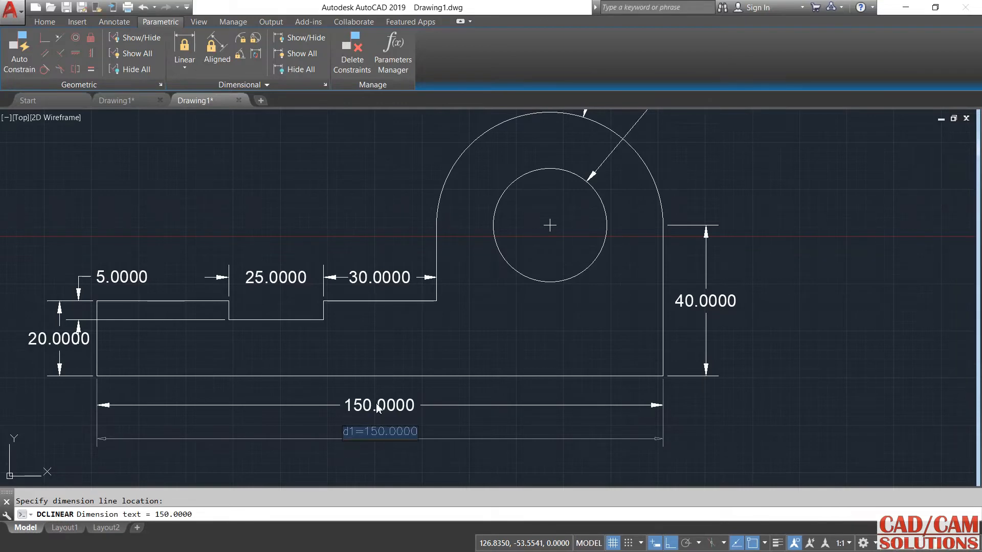
key(Return)
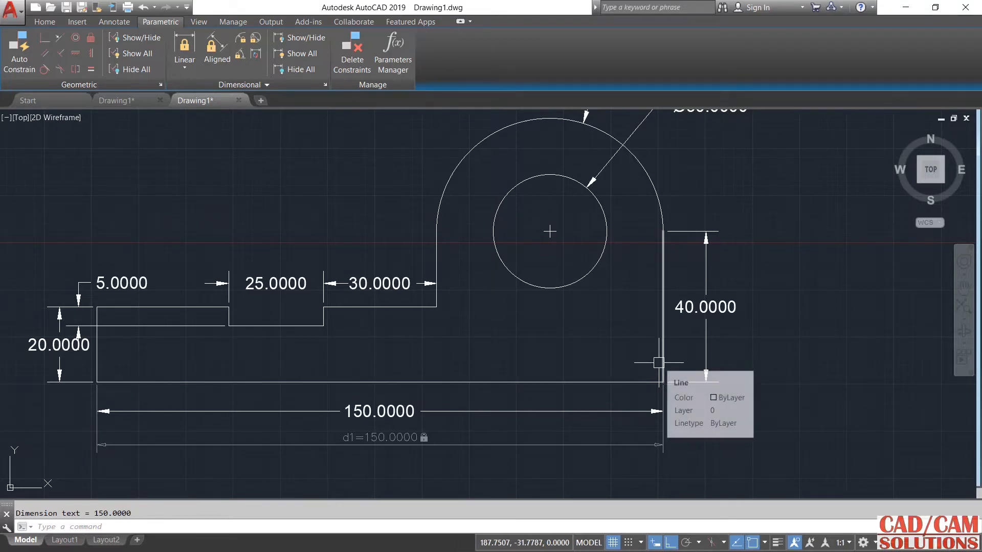
Try moving the right vertical edge about 24 units outward by its midpoint grip, check the constrained bottom line, and undo the move.
click(659, 363)
click(663, 307)
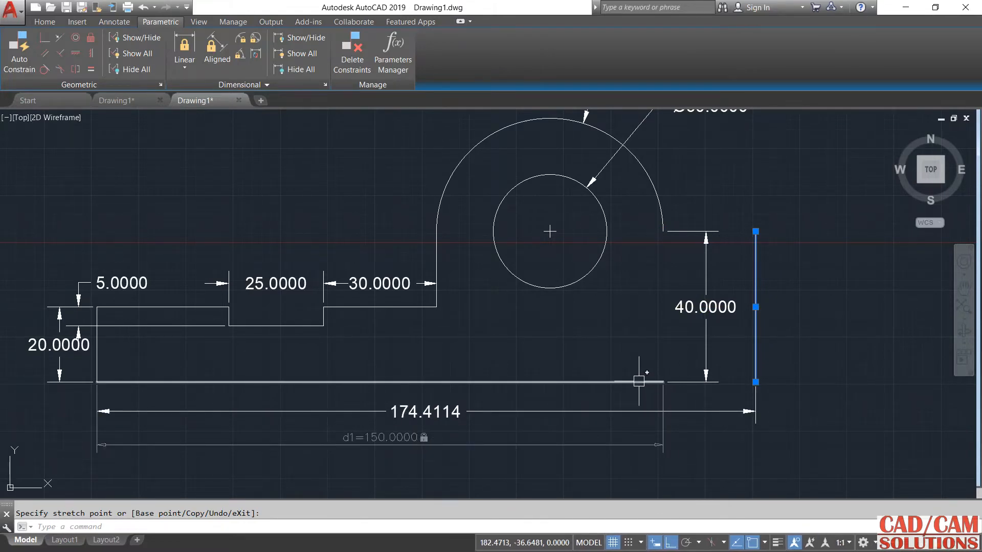
key(Escape)
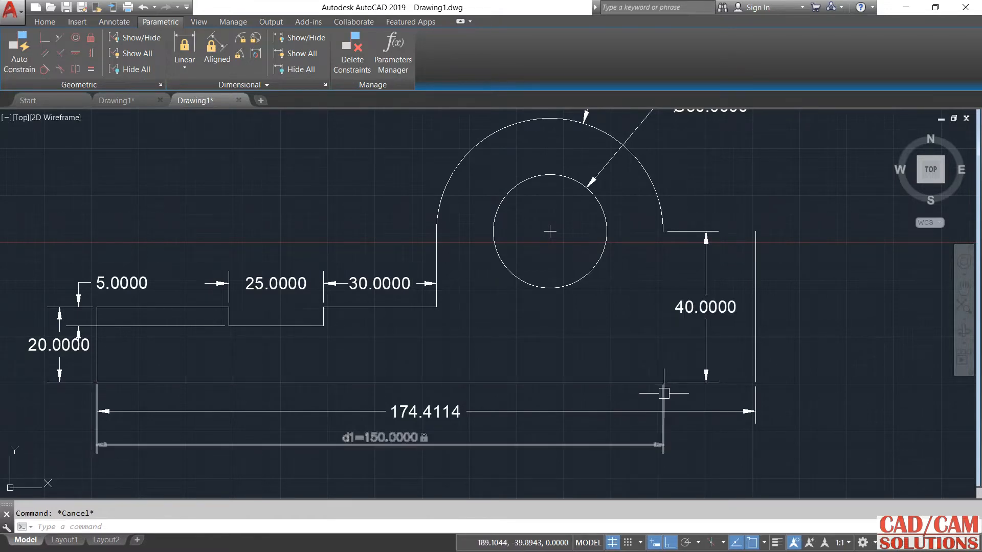
scroll(637, 394, up, 1)
click(638, 383)
scroll(640, 391, down, 3)
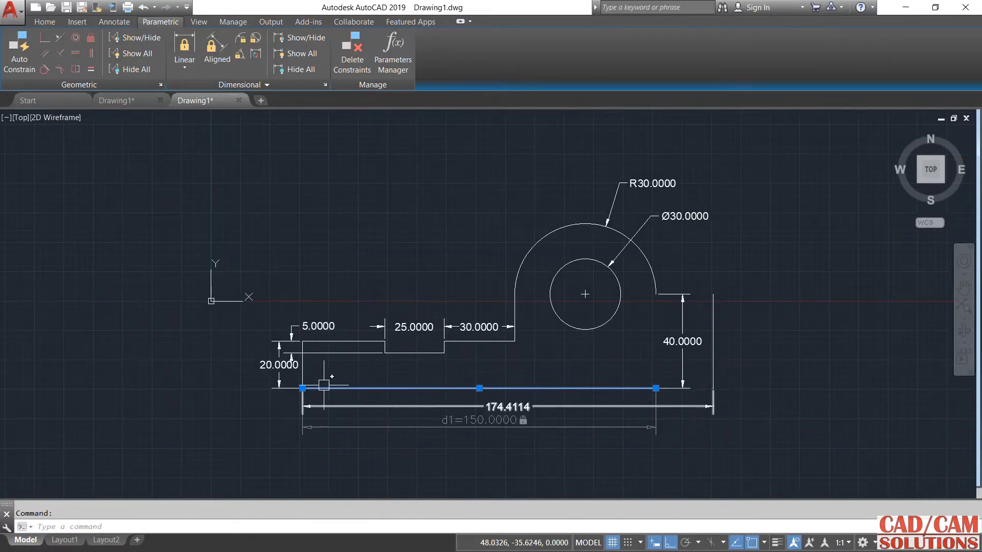
key(Escape)
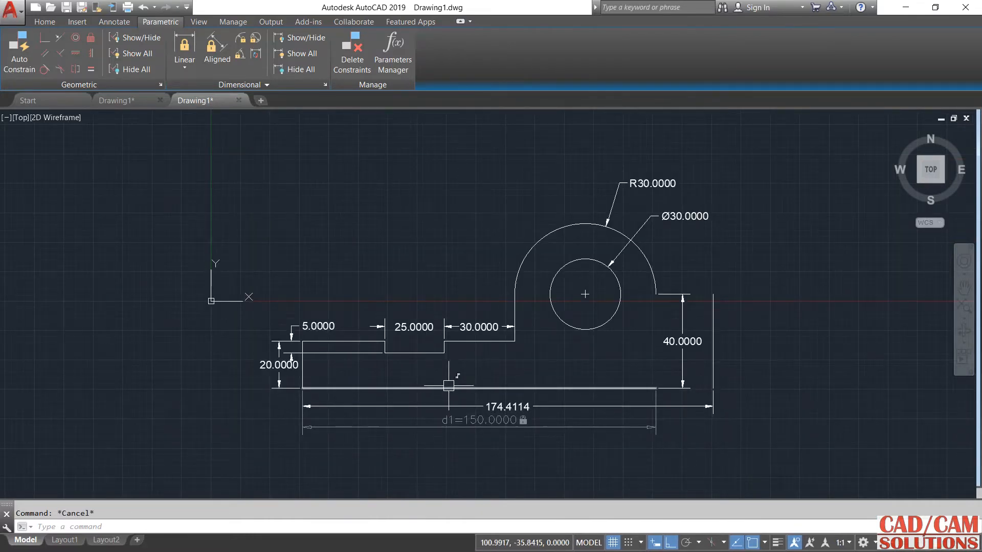
click(143, 7)
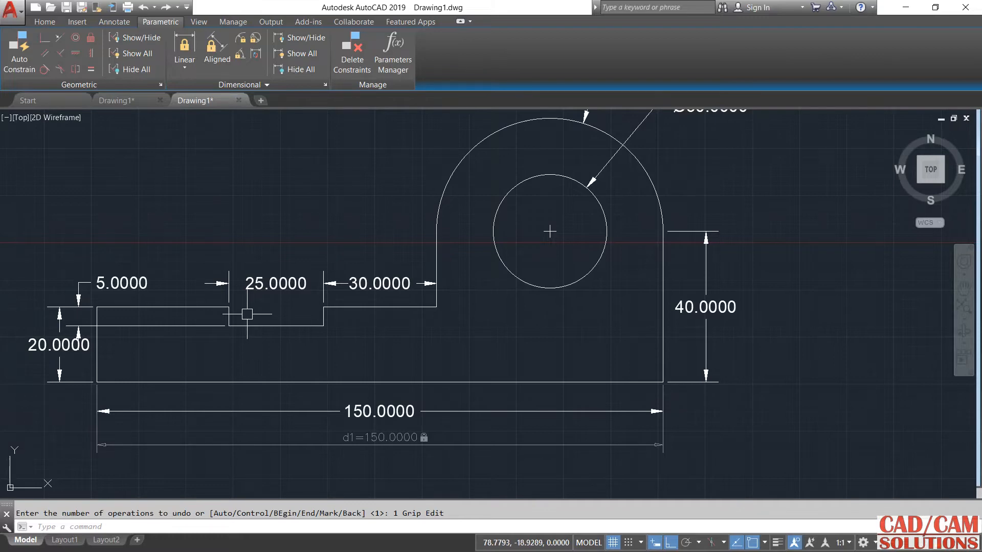
Add a vertical dimensional constraint of 40 to the right vertical edge, placed outside the existing height dimension.
click(185, 63)
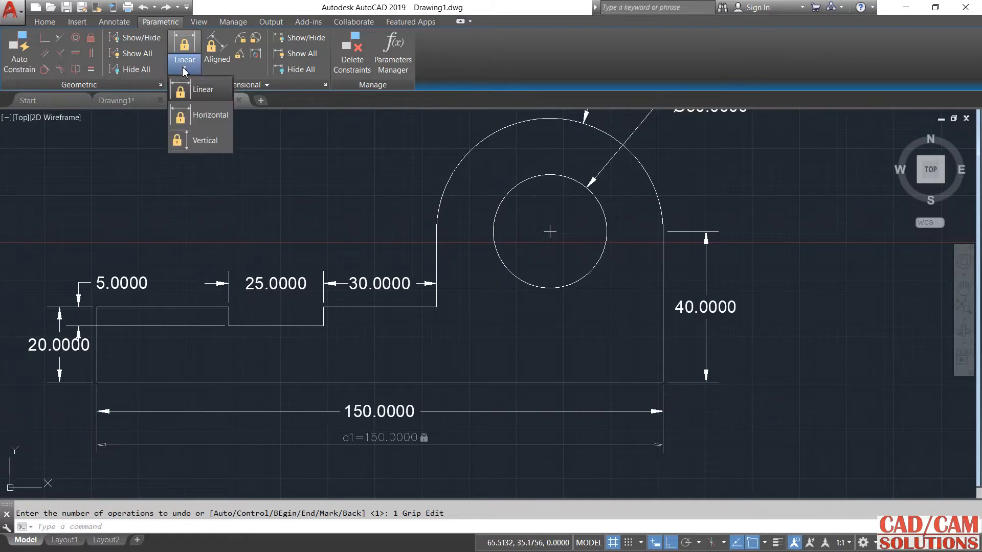
click(205, 140)
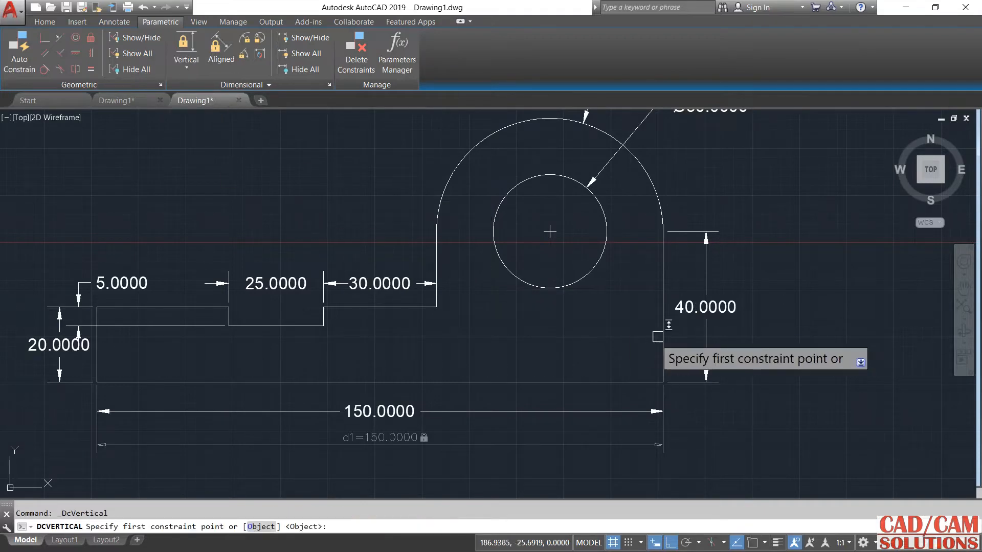
click(665, 240)
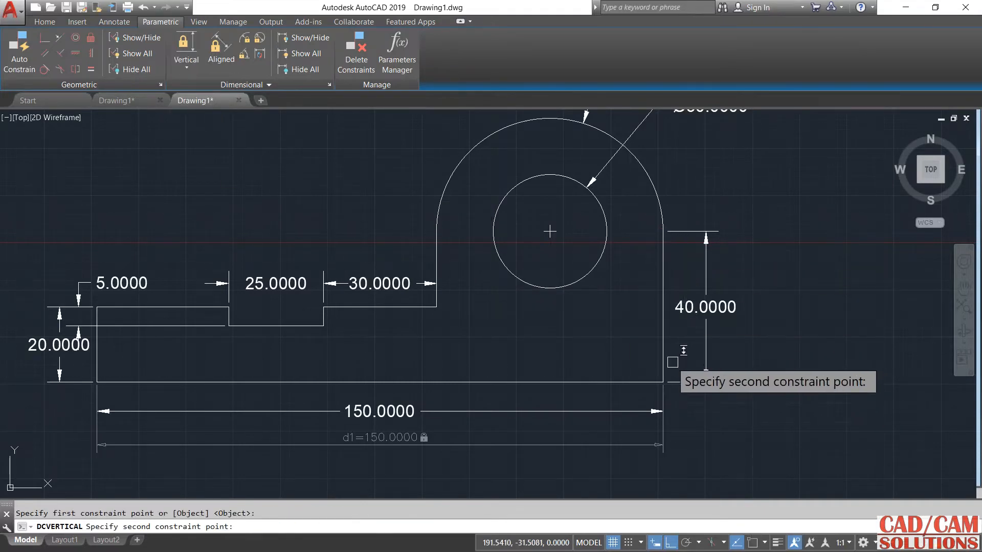
click(665, 381)
click(765, 349)
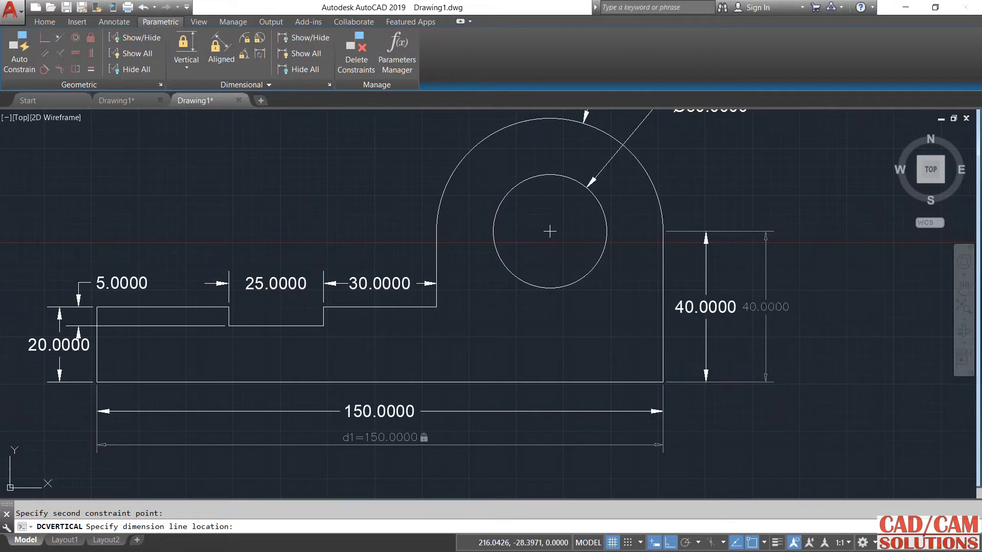
key(Return)
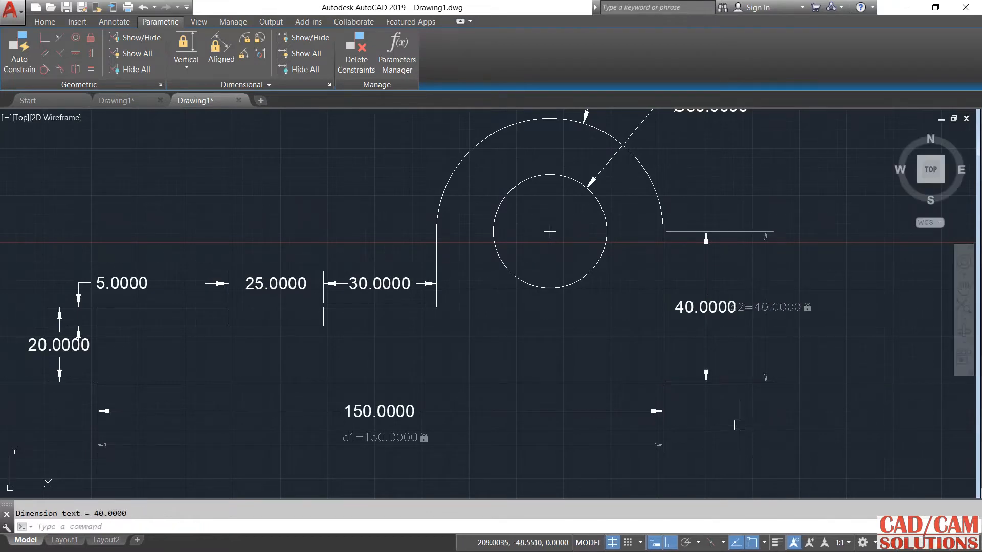
Try moving the right vertical edge upward by its top grip and making its lower end coincident with the bottom line's end, and undo both.
click(663, 250)
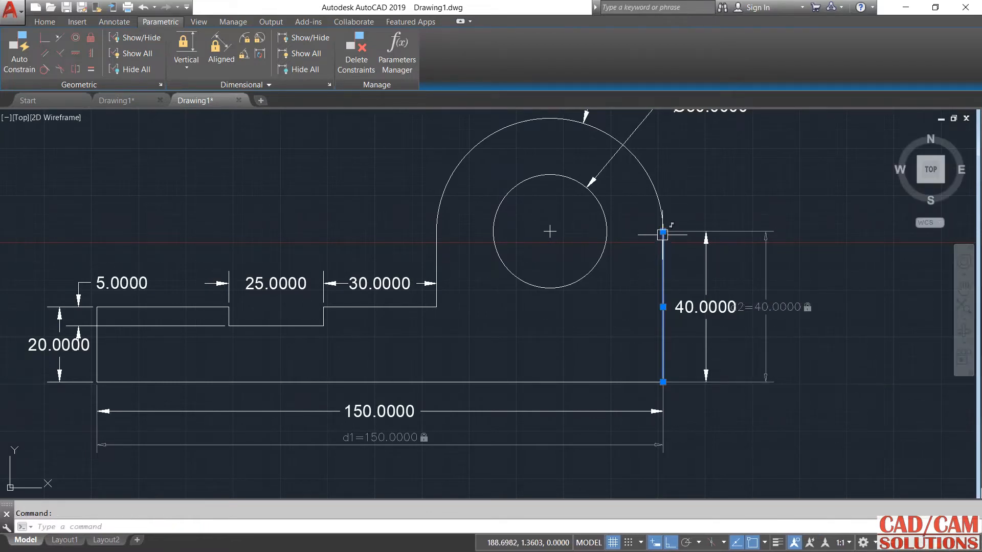
click(663, 228)
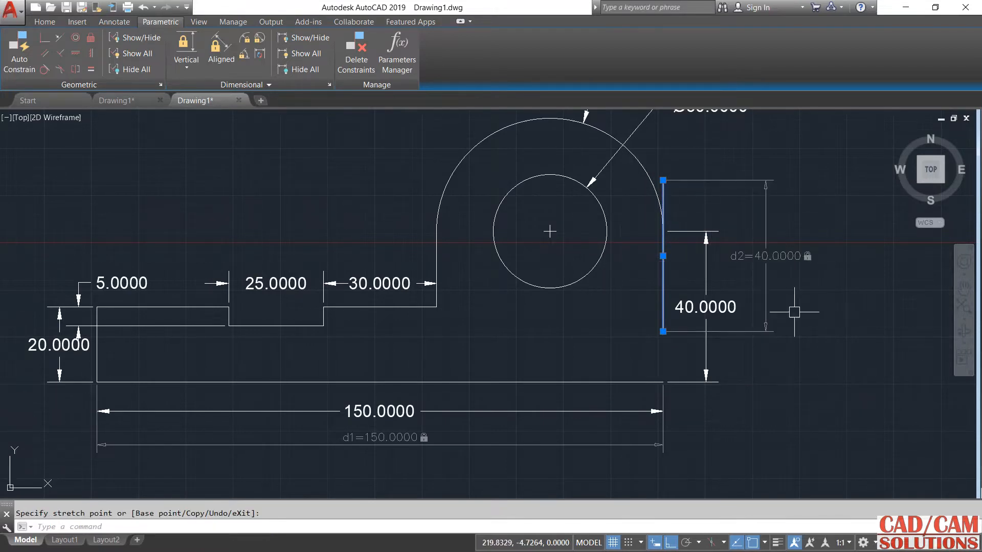
click(44, 37)
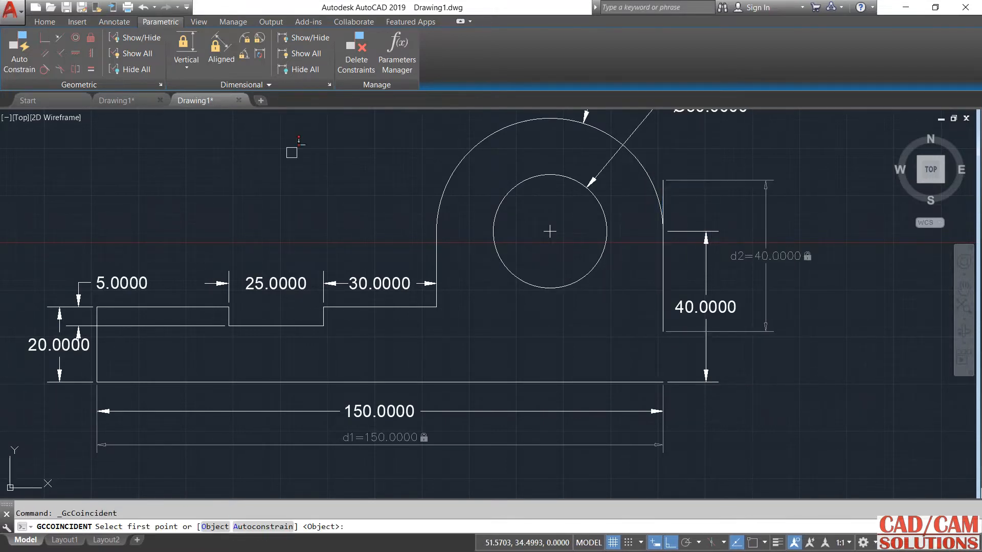
click(663, 331)
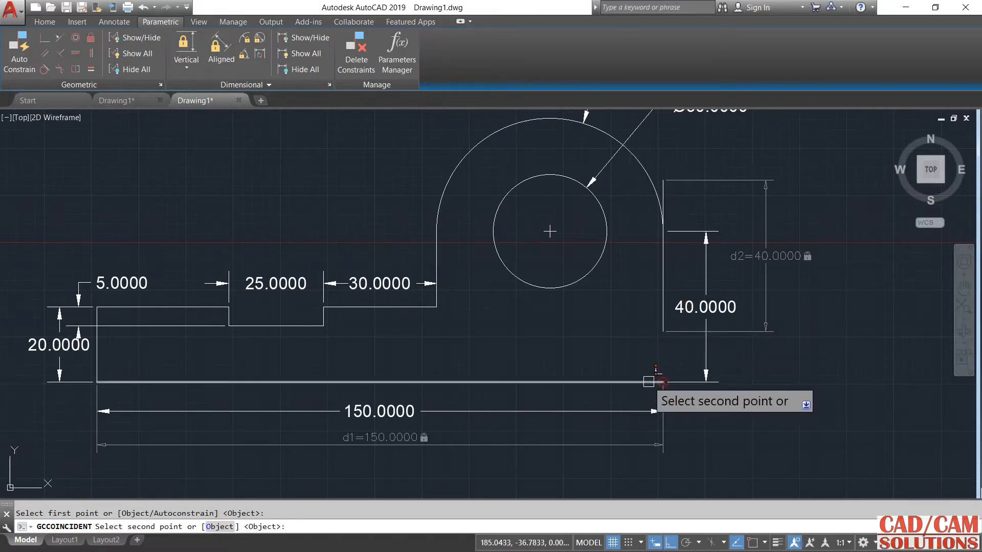
click(664, 381)
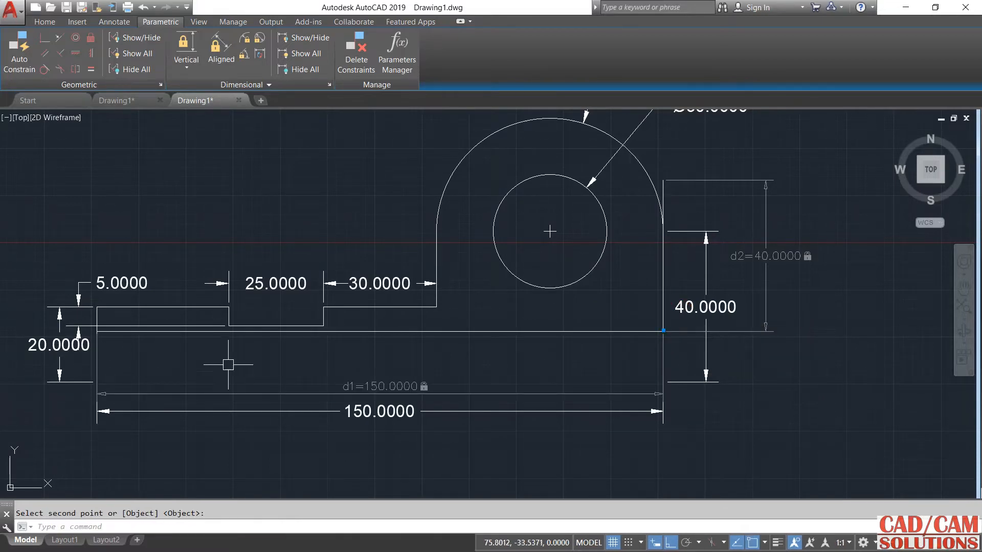
click(144, 8)
click(144, 8)
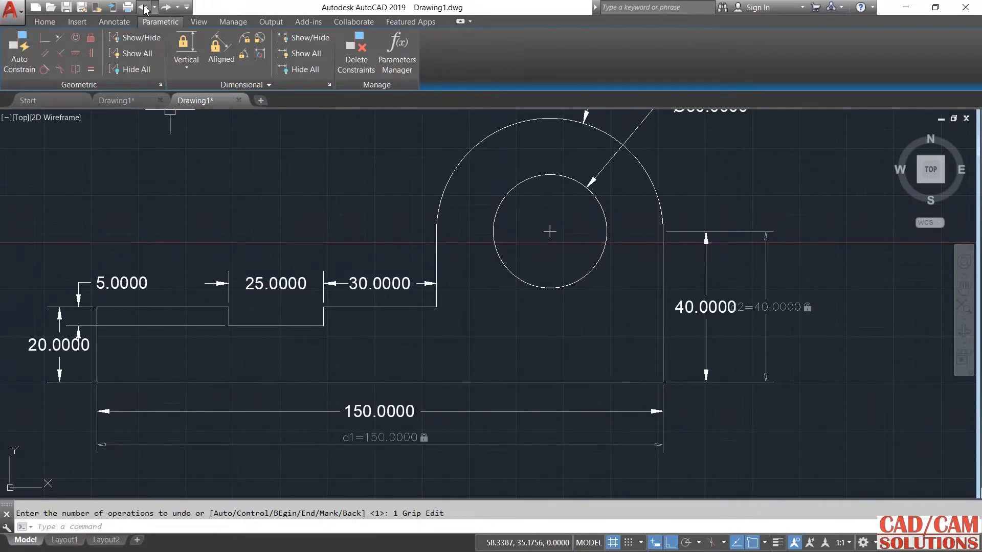
Add a coincident constraint between the bottom line and the right vertical edge at their shared corner.
click(42, 45)
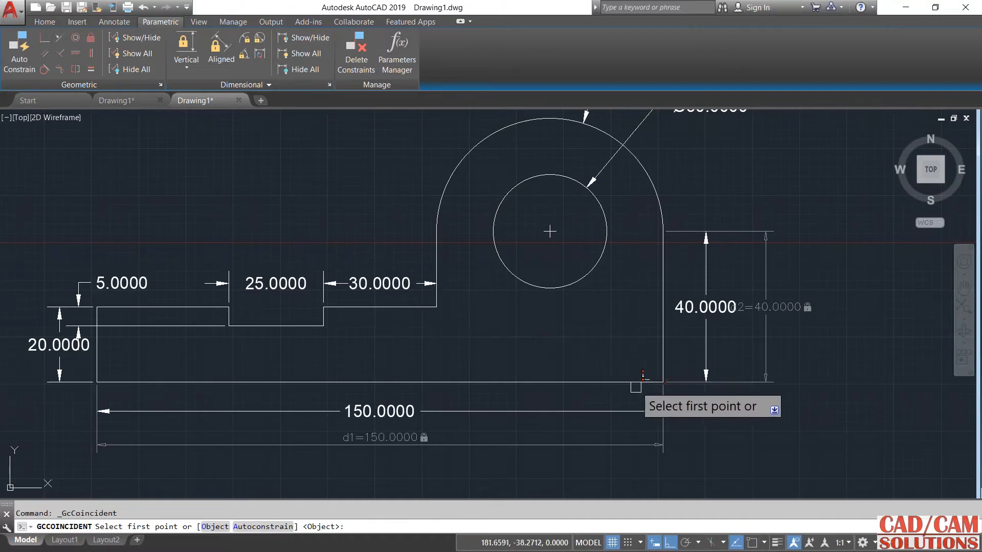
click(662, 383)
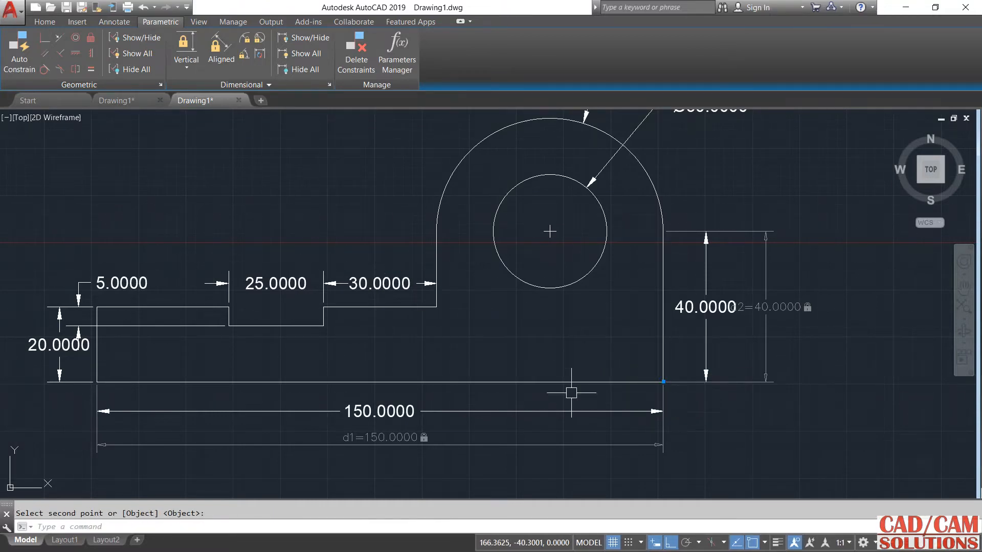
Try an aligned dimensional constraint from the part's upper-left corner to the arc's left endpoint, and delete it.
click(221, 51)
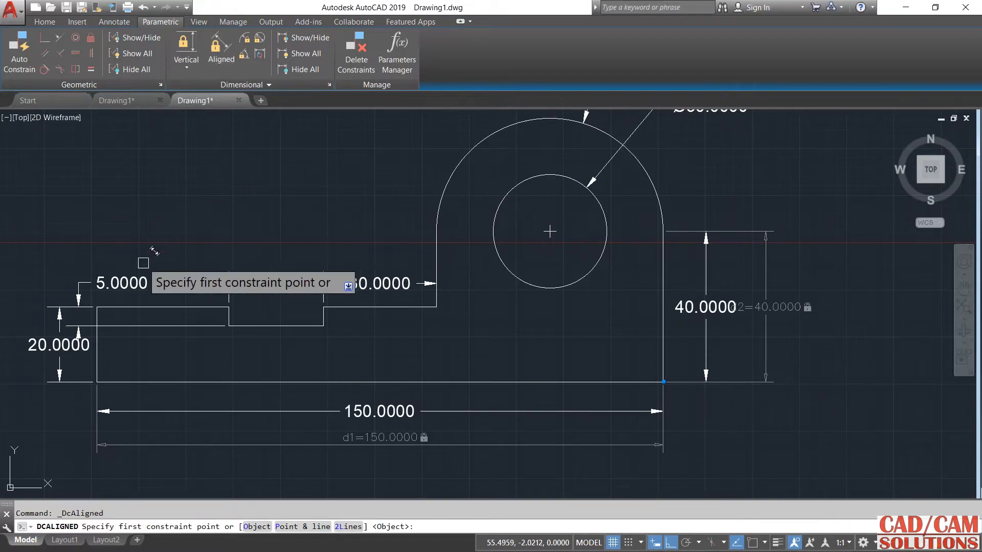
click(110, 307)
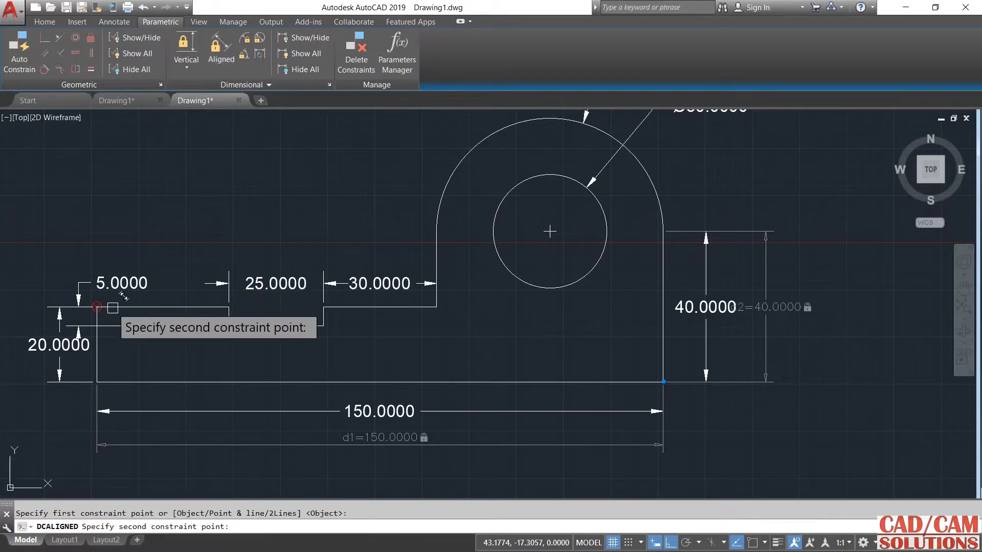
click(436, 223)
click(357, 191)
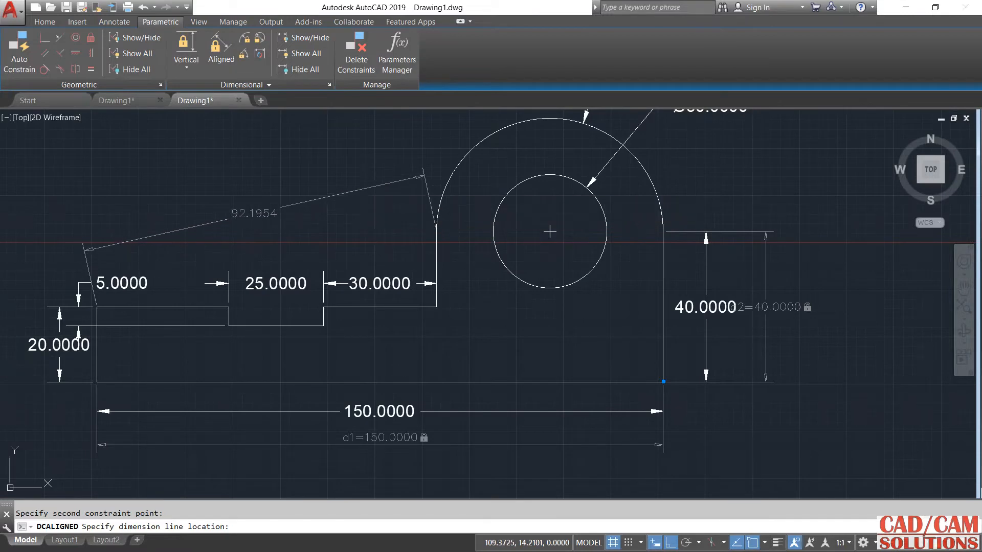
key(Return)
key(Escape)
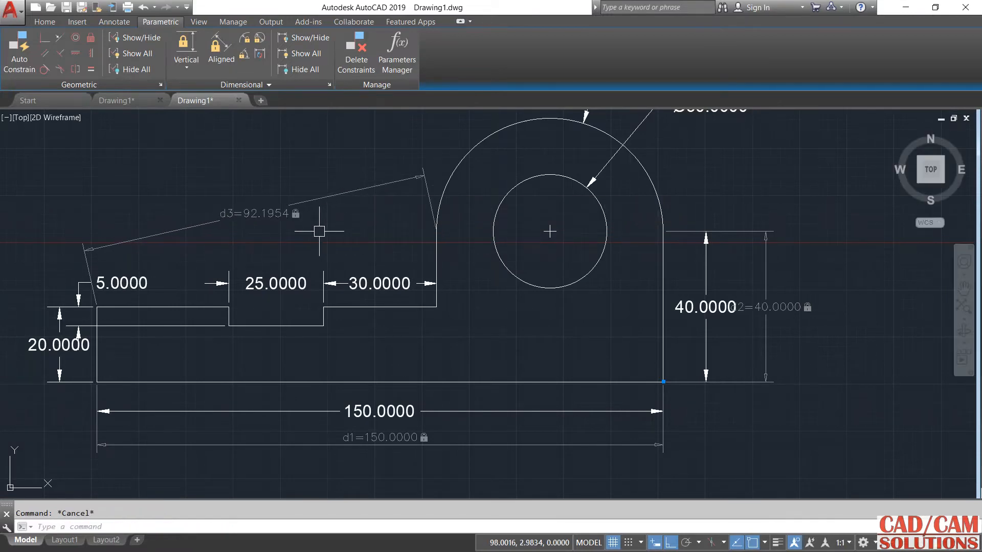
click(303, 202)
key(Delete)
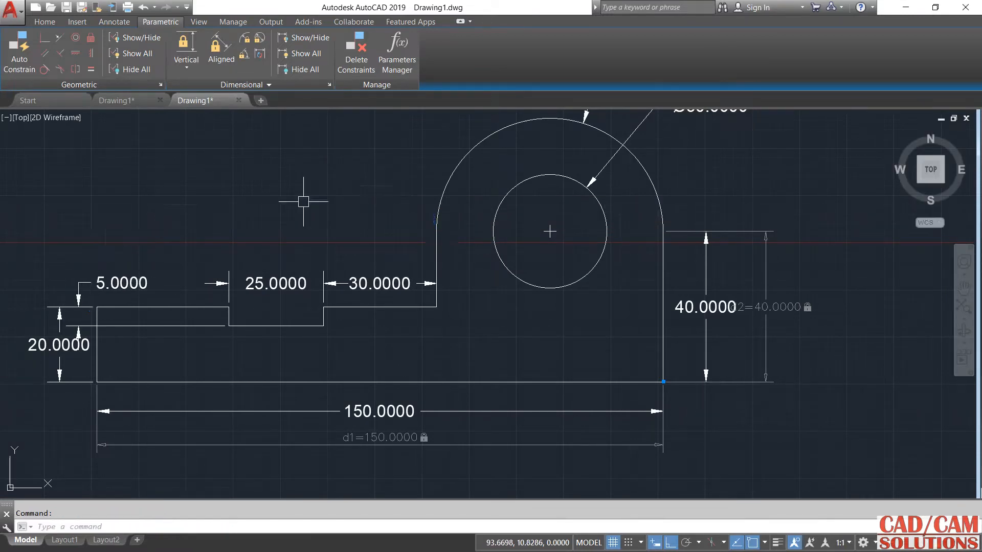
Add a radius dimensional constraint of 30 to the large outer arc.
click(249, 44)
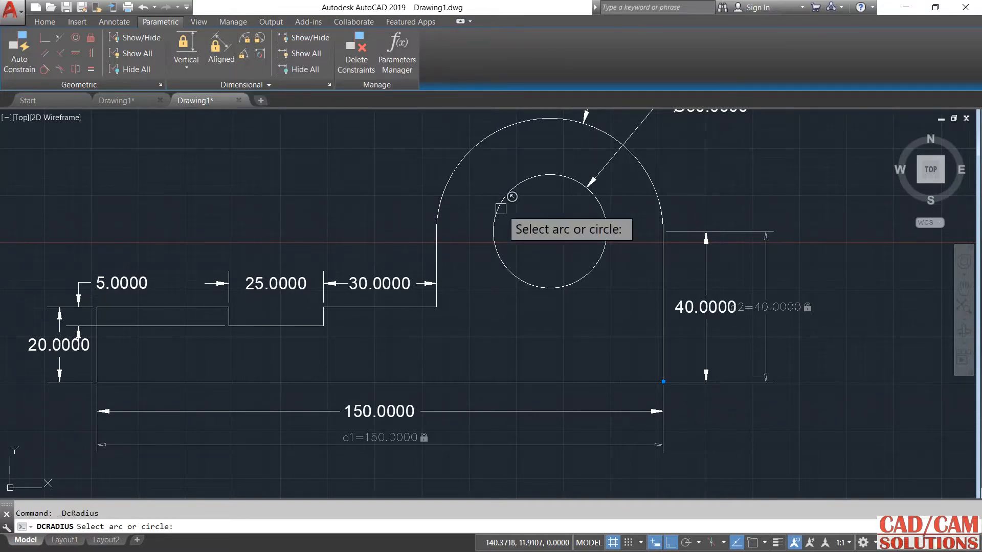
click(654, 172)
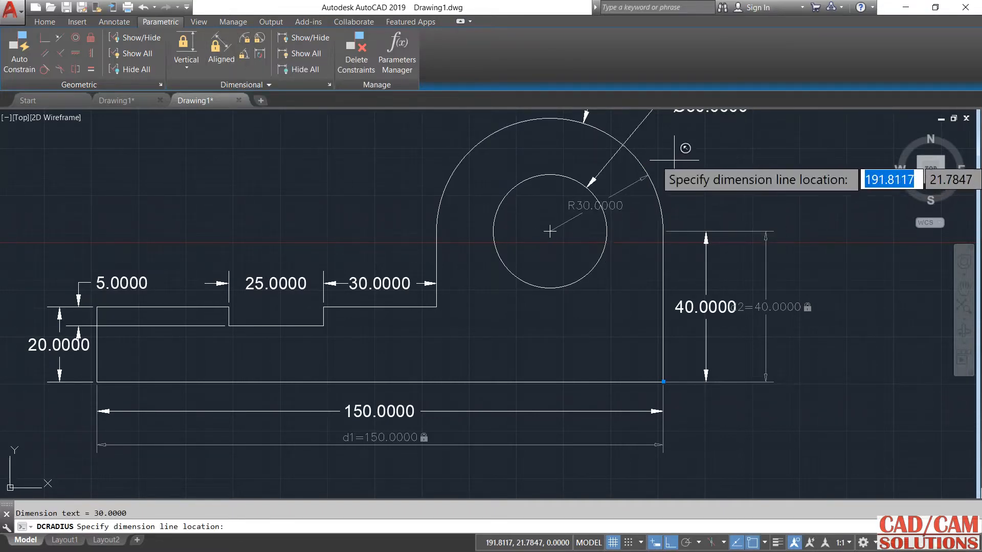
click(674, 189)
key(Return)
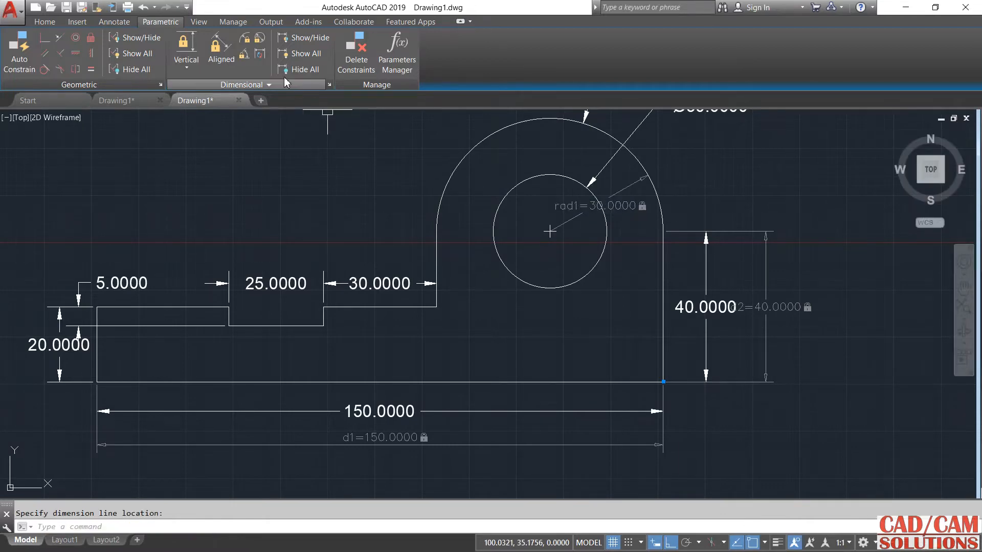
Add a diameter dimensional constraint of 30 to the inner circle, placed at its center.
click(258, 44)
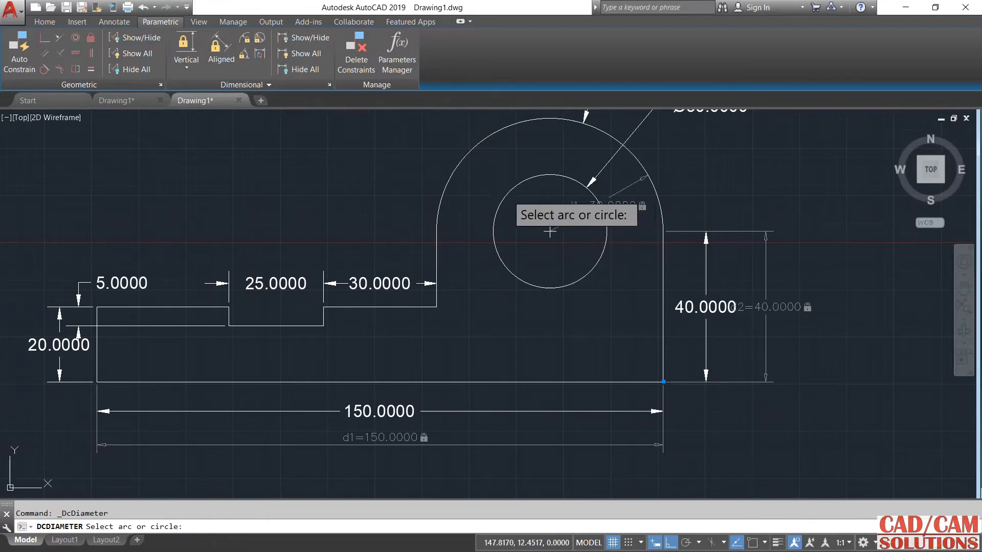
click(506, 195)
click(549, 231)
key(Return)
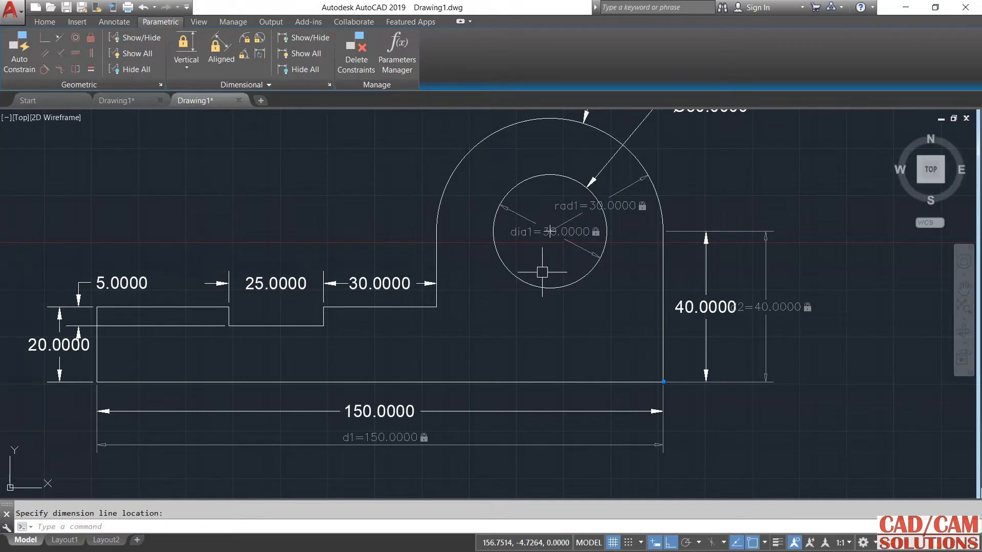
Add an angular dimensional constraint of 90 between the left vertical edge and the bottom line.
click(250, 58)
click(101, 347)
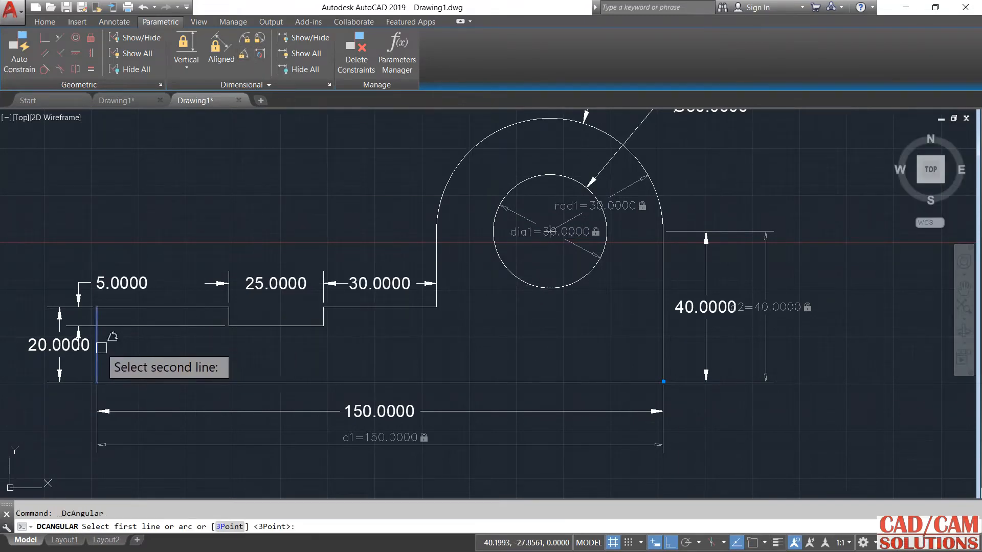
click(141, 382)
click(136, 363)
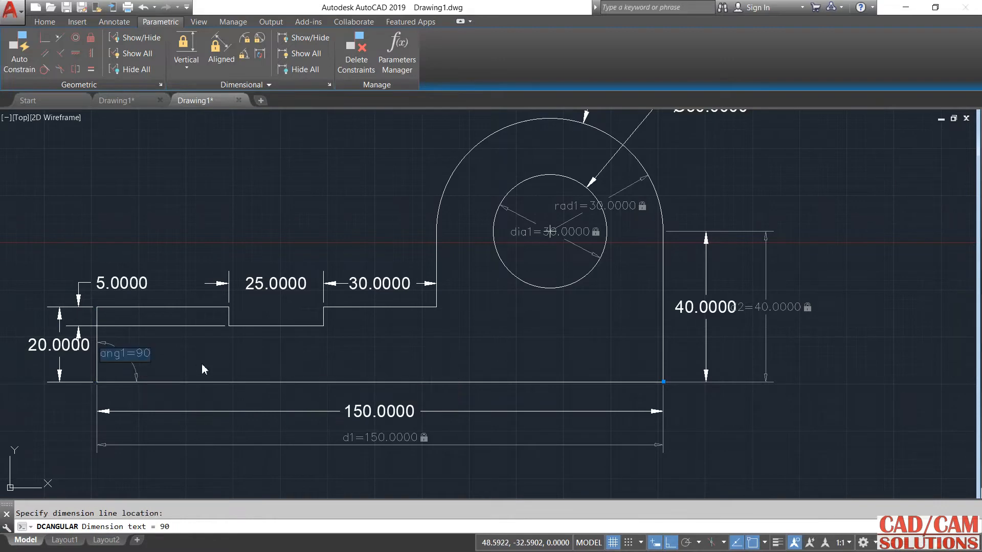
key(Return)
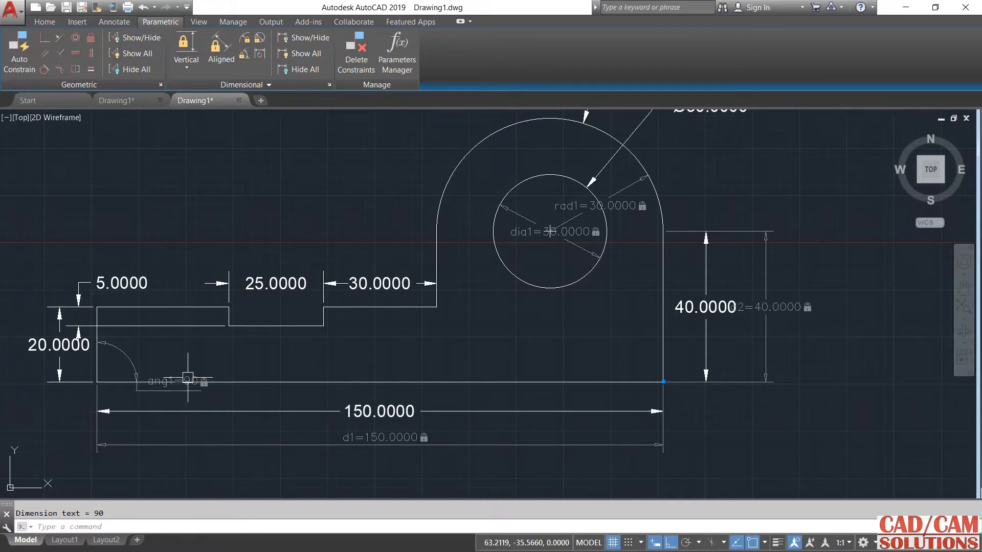
Undo all the added dimensional and coincident constraints, back to the part drawing with only its ordinary dimensions.
click(144, 7)
click(144, 7)
click(143, 8)
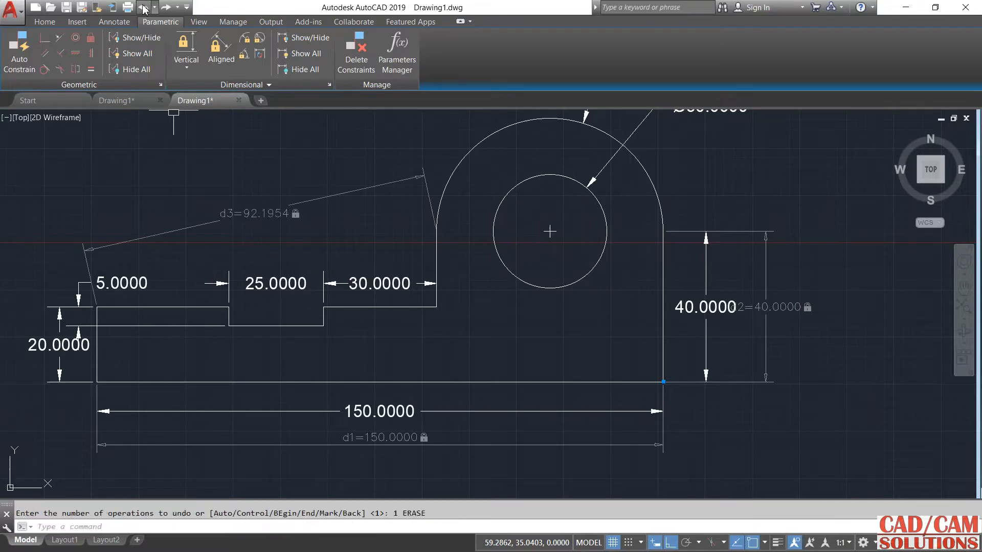
click(144, 7)
click(144, 8)
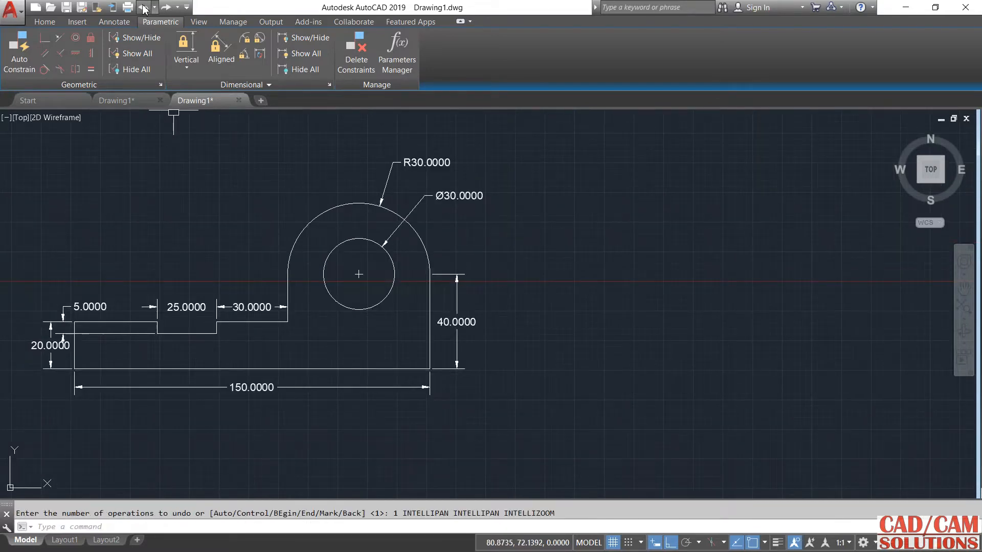
Convert the part's associative dimensions to dimensional constraints by selecting the whole drawing, covering the arc radius, circle diameter and 25 slot width.
click(260, 53)
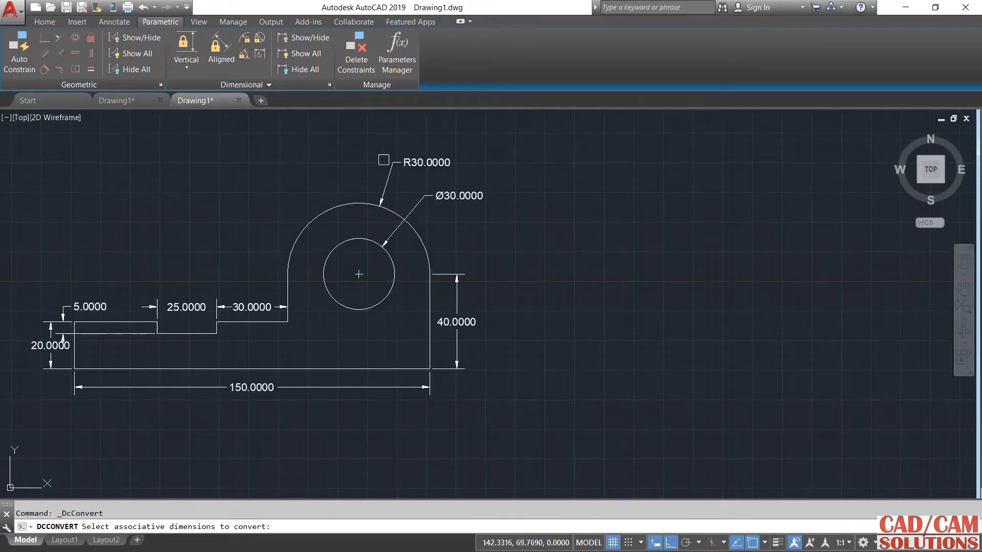
click(555, 129)
click(47, 420)
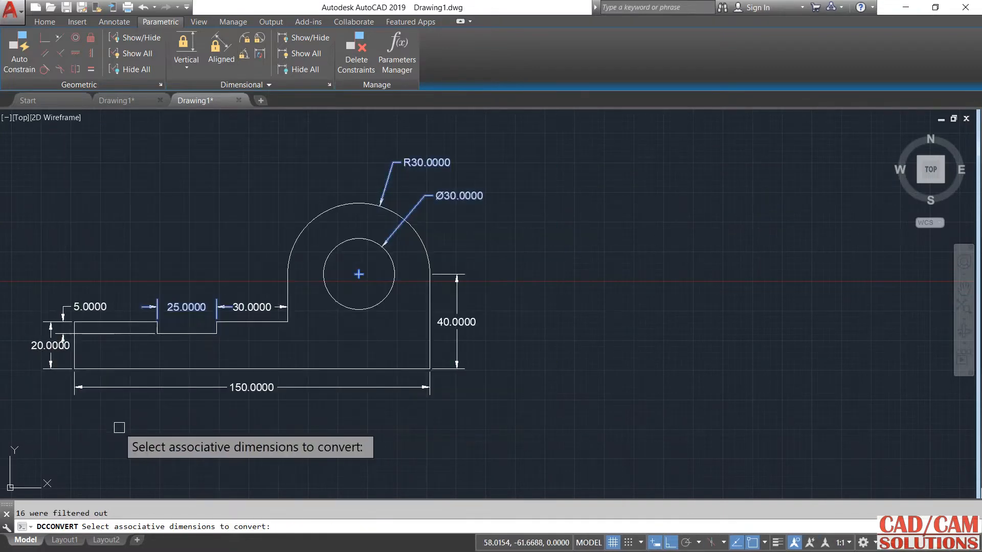
key(Return)
scroll(376, 383, up, 2)
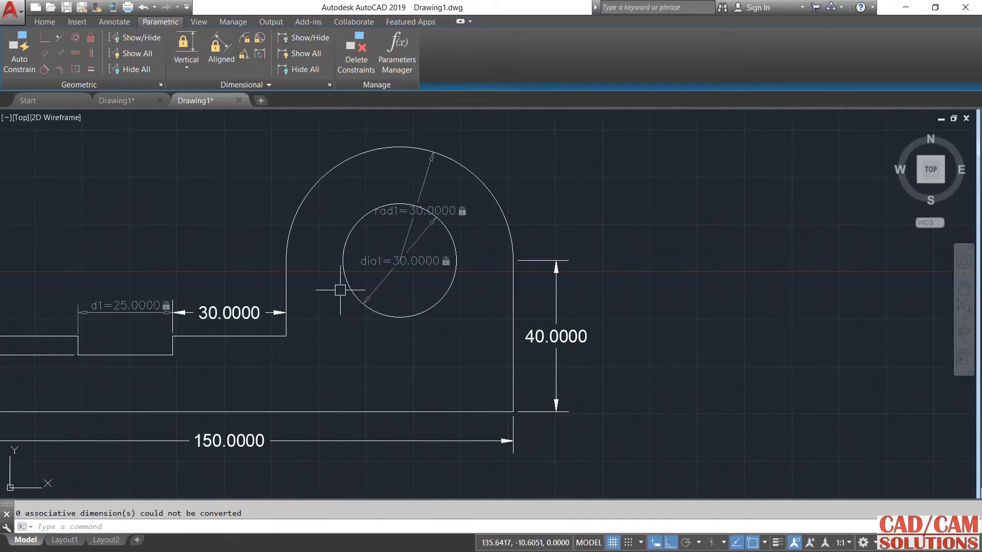
middle_drag(438, 296, 615, 272)
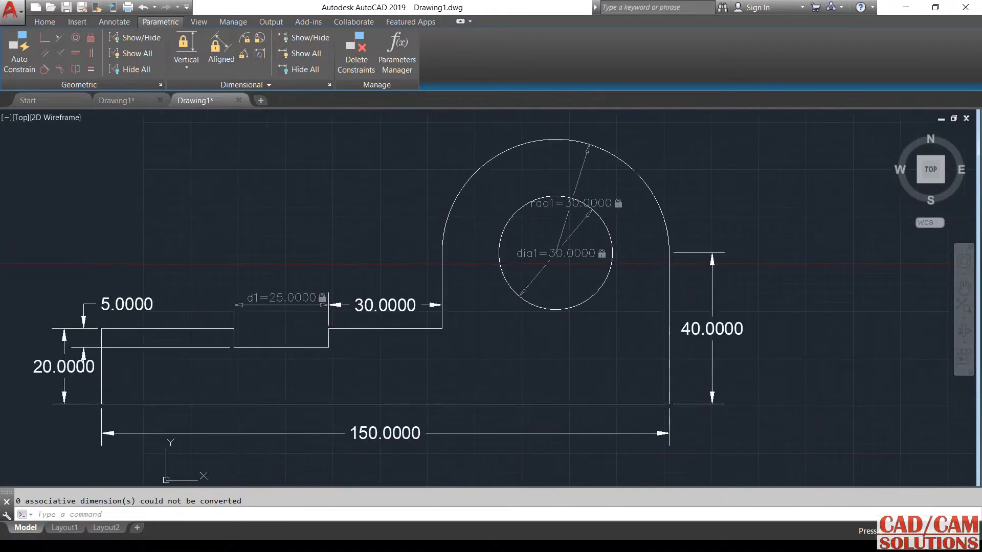
Try to convert the 30 length dimension beside the slot into a dimensional constraint.
click(261, 53)
click(394, 307)
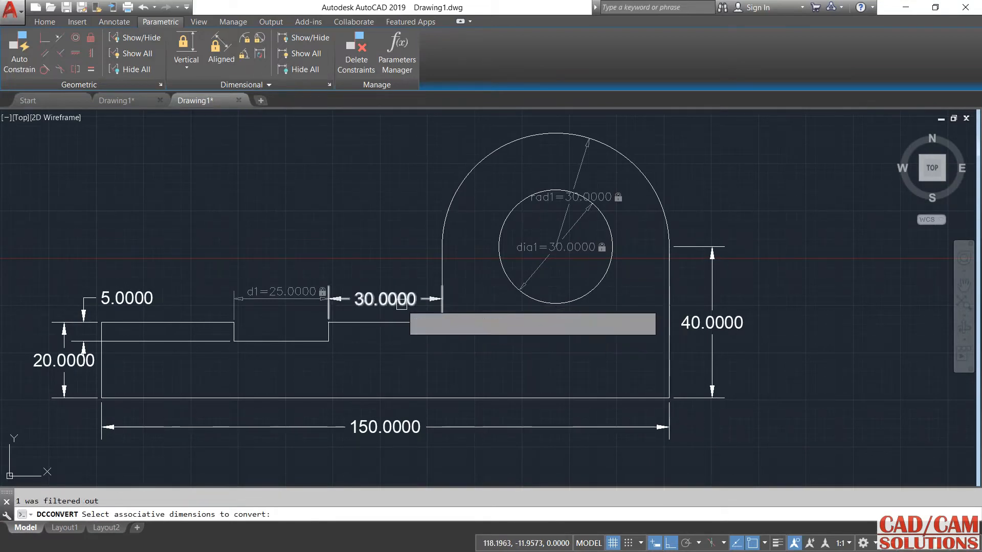
click(343, 306)
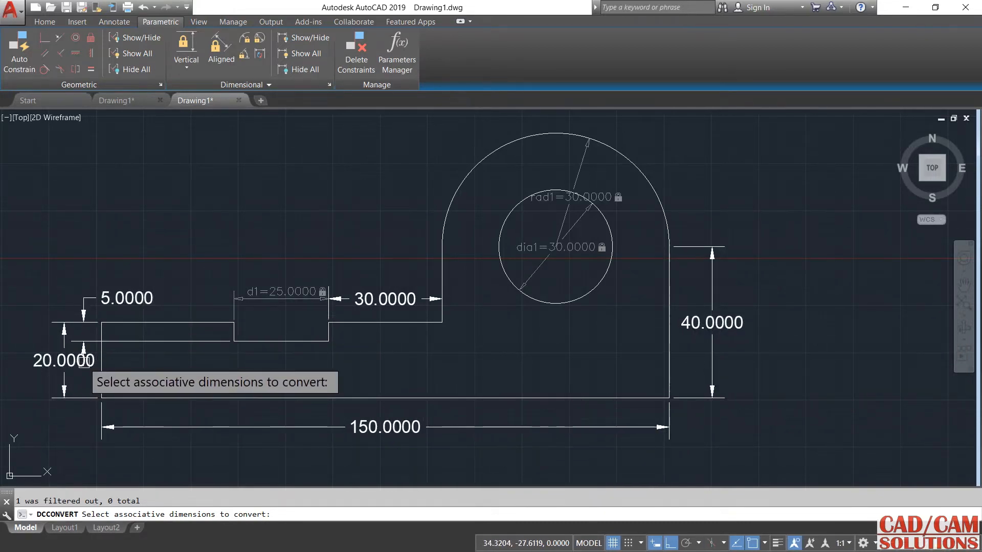
key(Return)
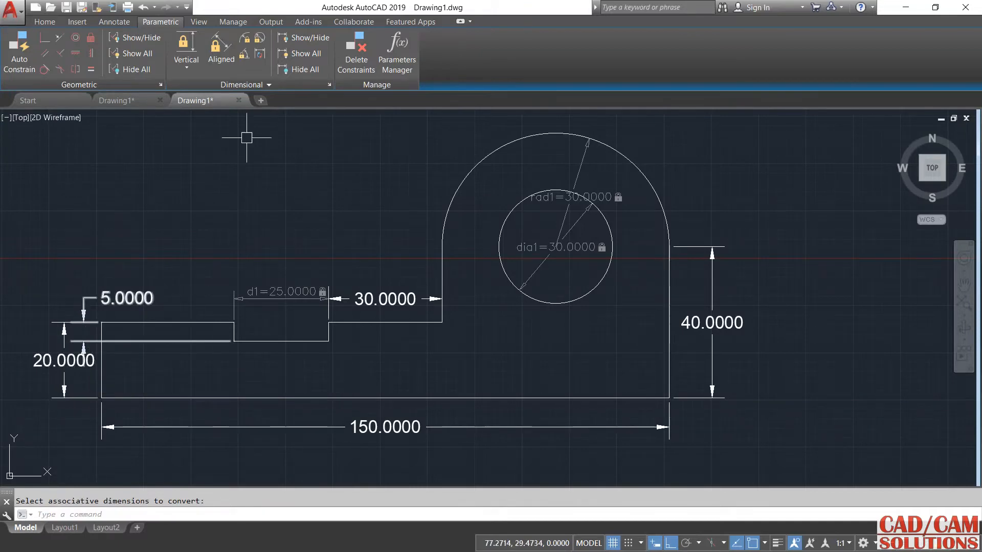
Hide all dimensional constraints in the drawing and show them all again.
click(297, 71)
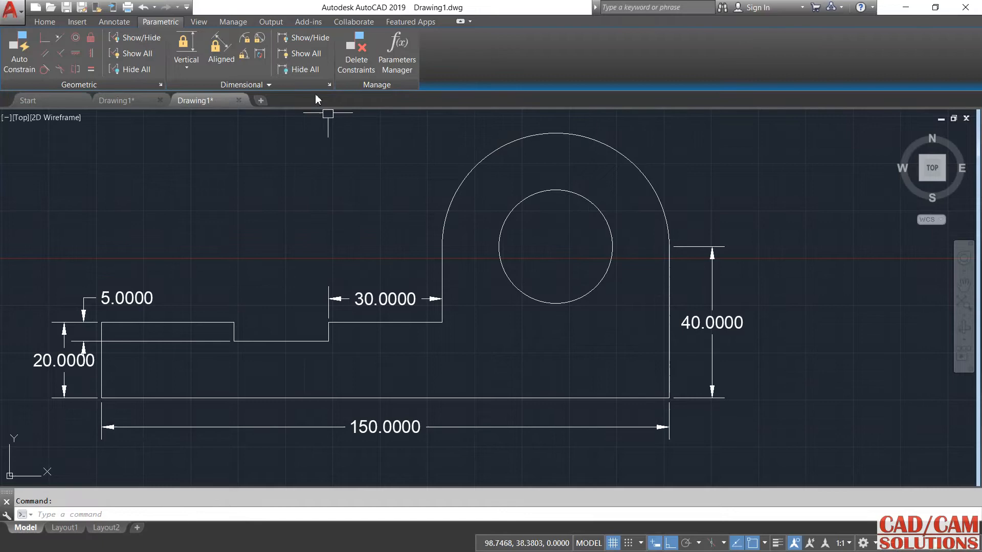
click(302, 54)
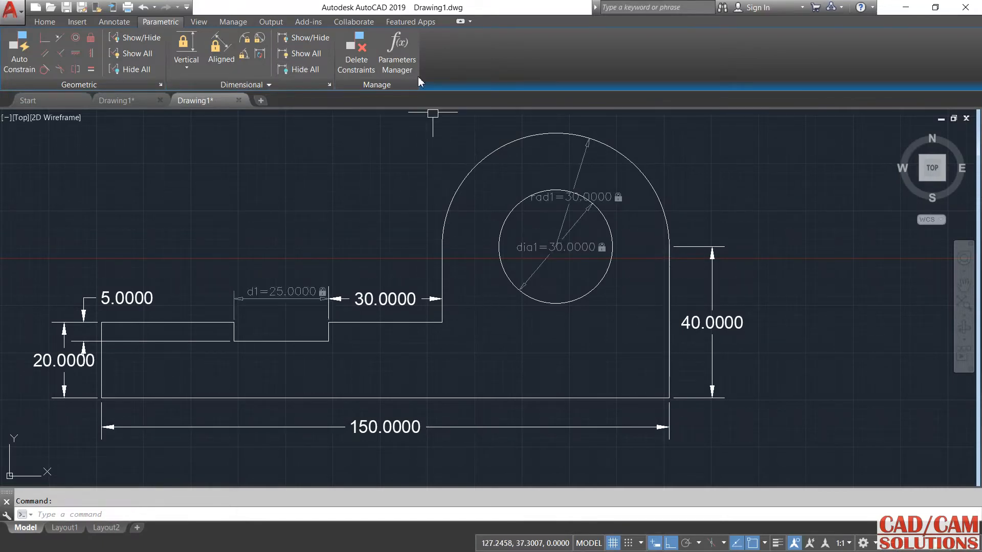
Delete the dimensional constraints on the slot width, the inner circle's diameter and the outer arc's radius.
click(373, 70)
click(303, 289)
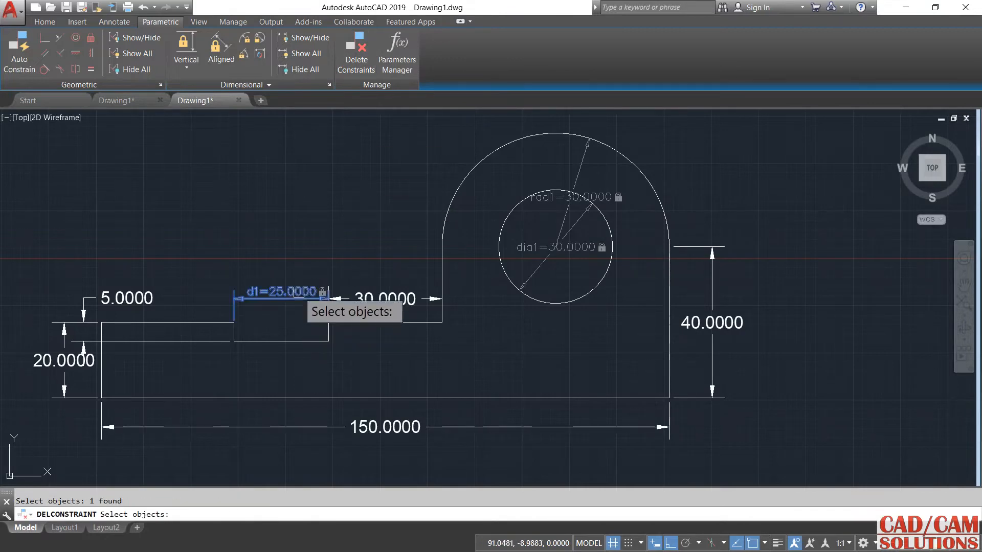
click(570, 237)
click(569, 215)
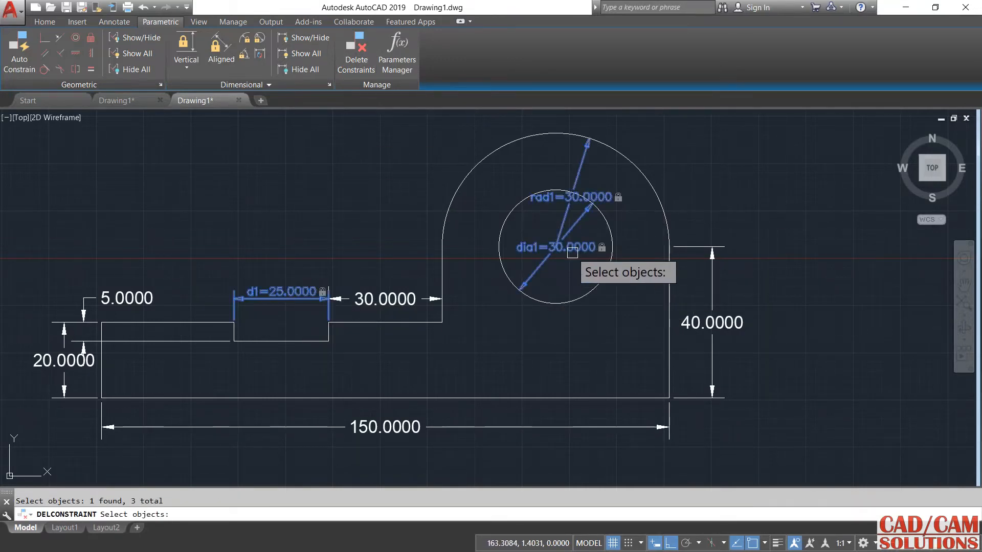
key(Return)
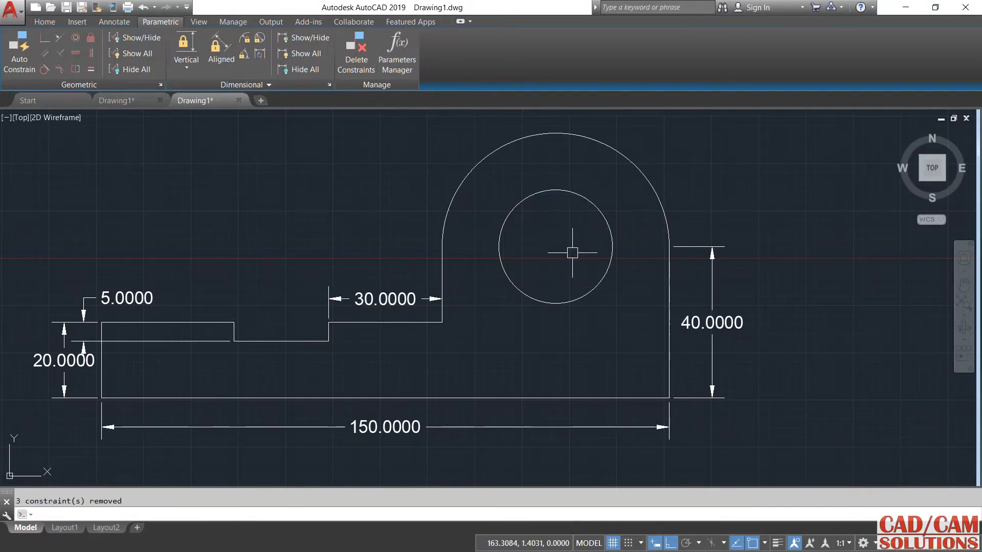
Undo the constraint deletion and set the slot width parameter d1 to 30 in the Parameters Manager.
click(148, 8)
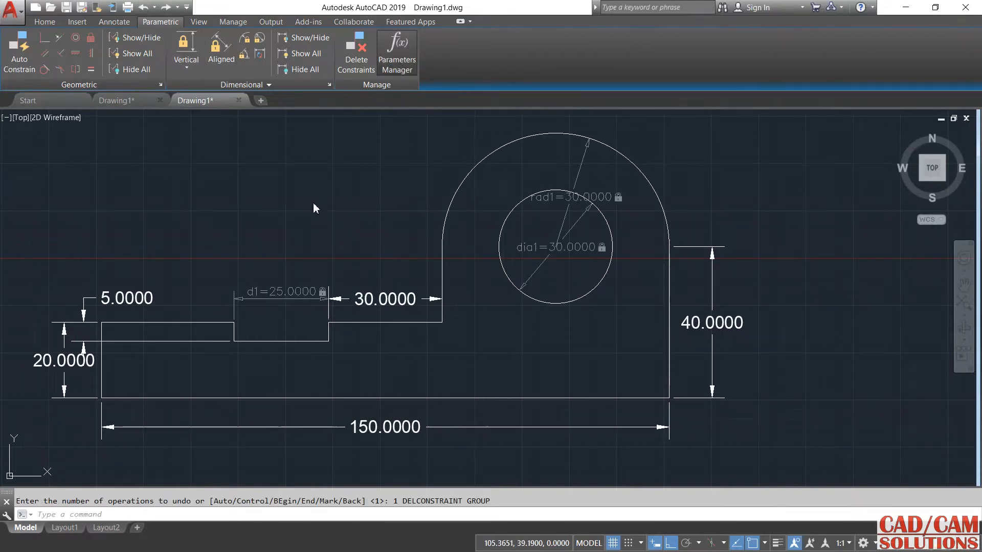
middle_drag(376, 225, 508, 210)
click(143, 173)
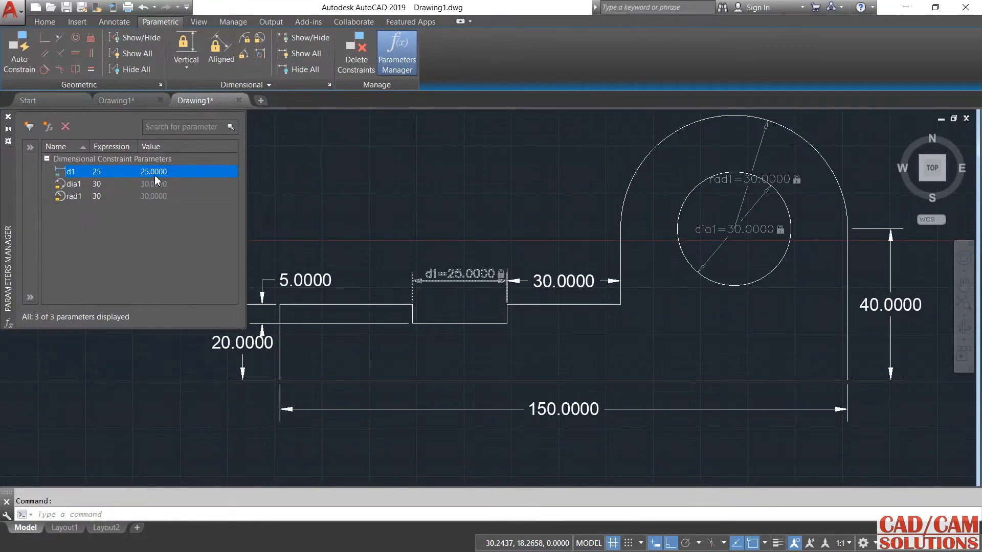
double_click(96, 174)
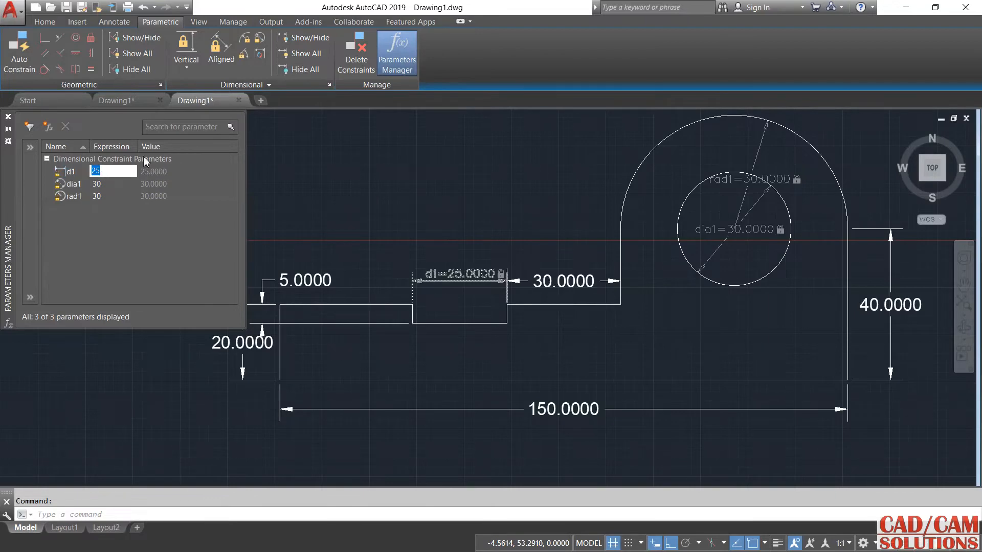
text(30)
key(Return)
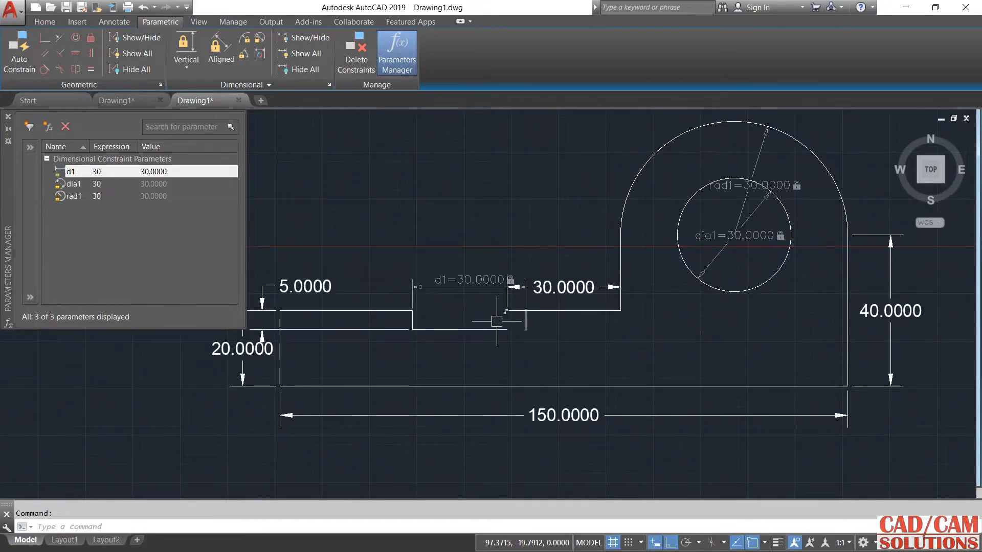
Set the slot width parameter d1 to 25.
double_click(106, 173)
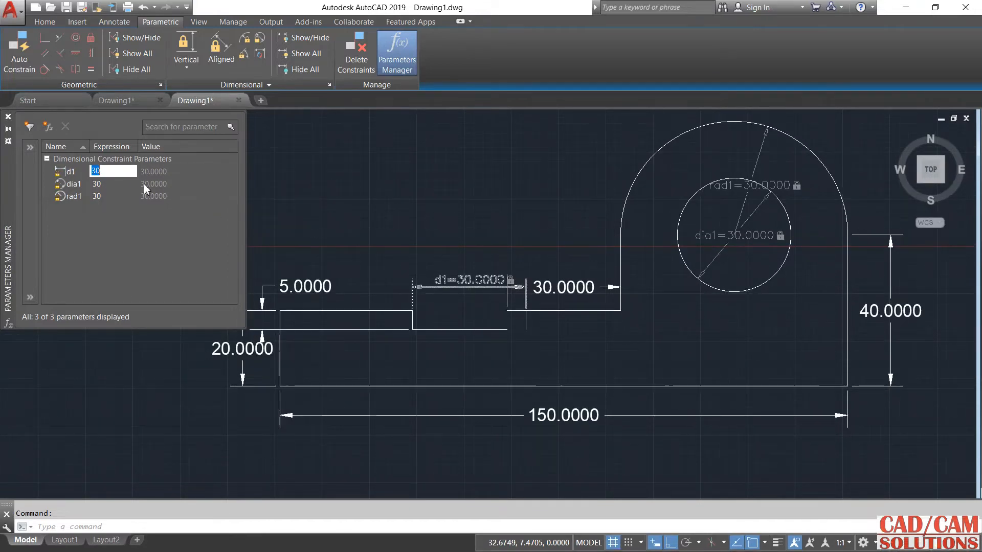
text(25)
key(Return)
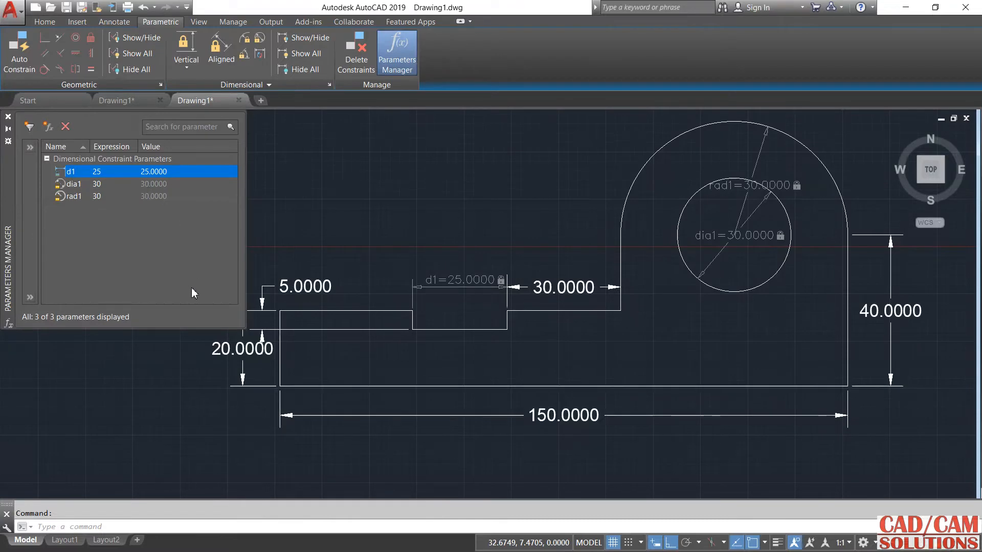
Set the inner circle's diameter parameter dia1 to 40.
click(103, 183)
double_click(102, 181)
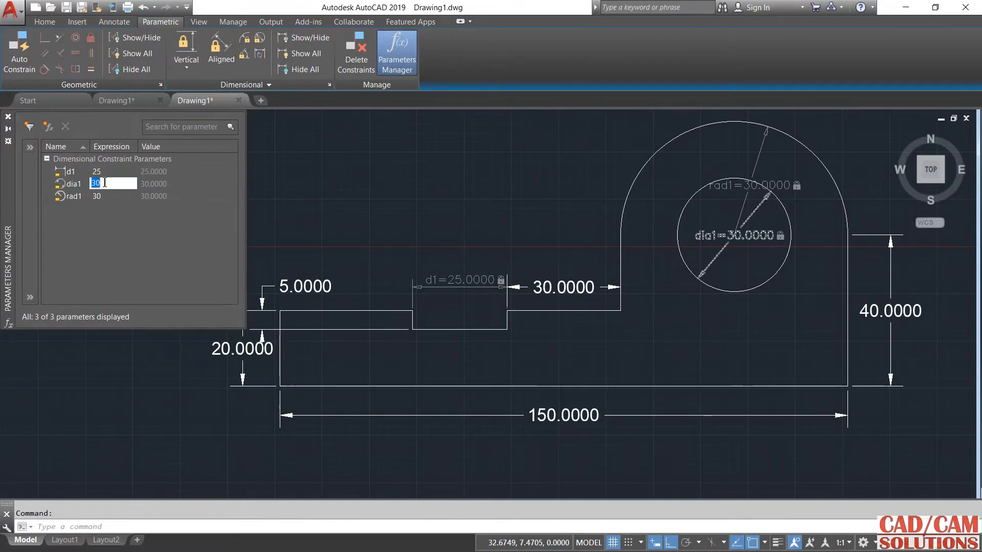
text(40)
key(Return)
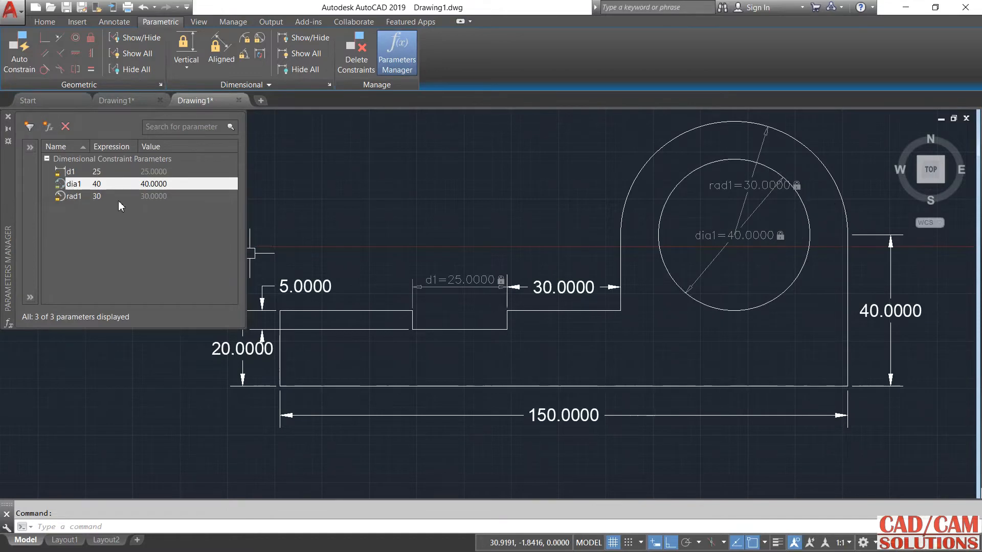
Set the outer arc's radius parameter rad1 to 40 and close the Parameters Manager.
click(94, 197)
double_click(95, 196)
text(40)
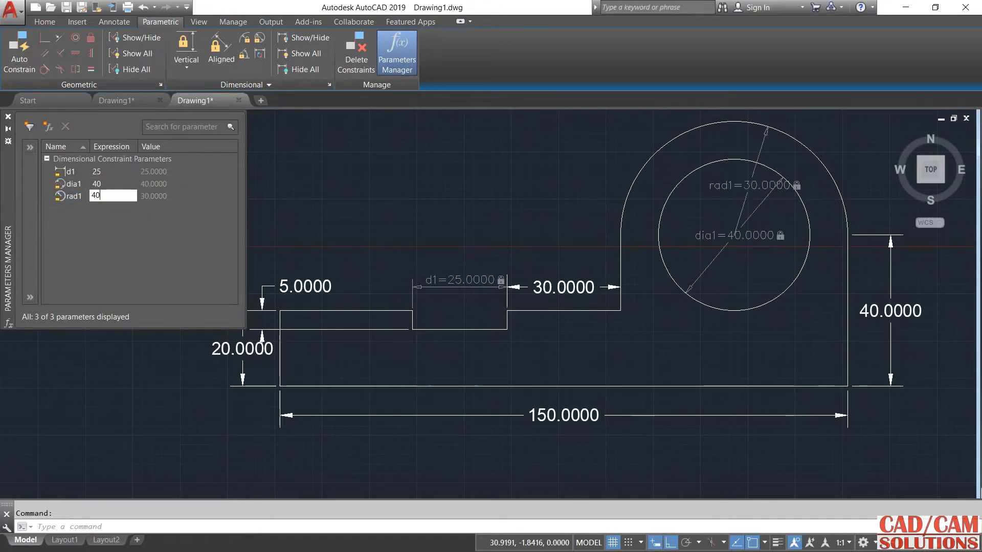
key(Return)
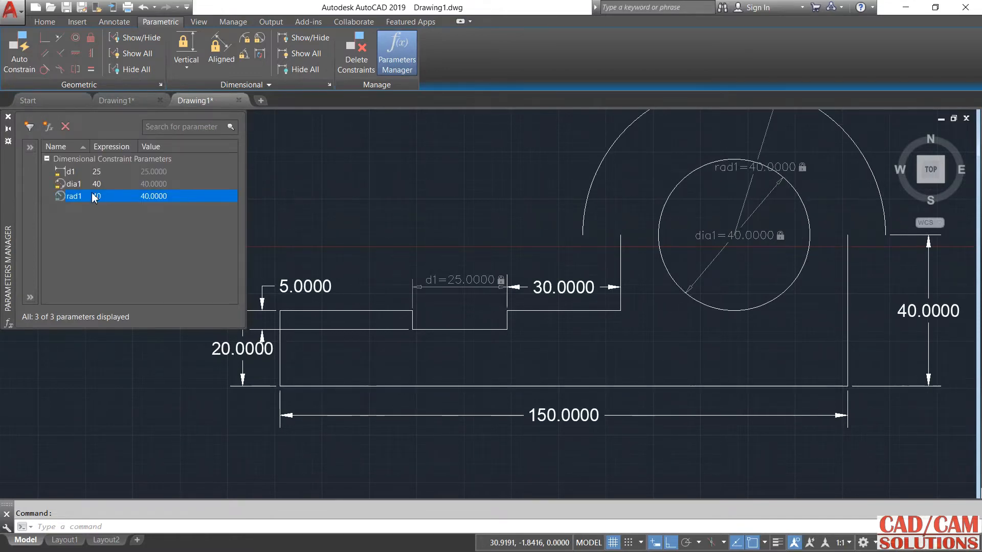
click(8, 118)
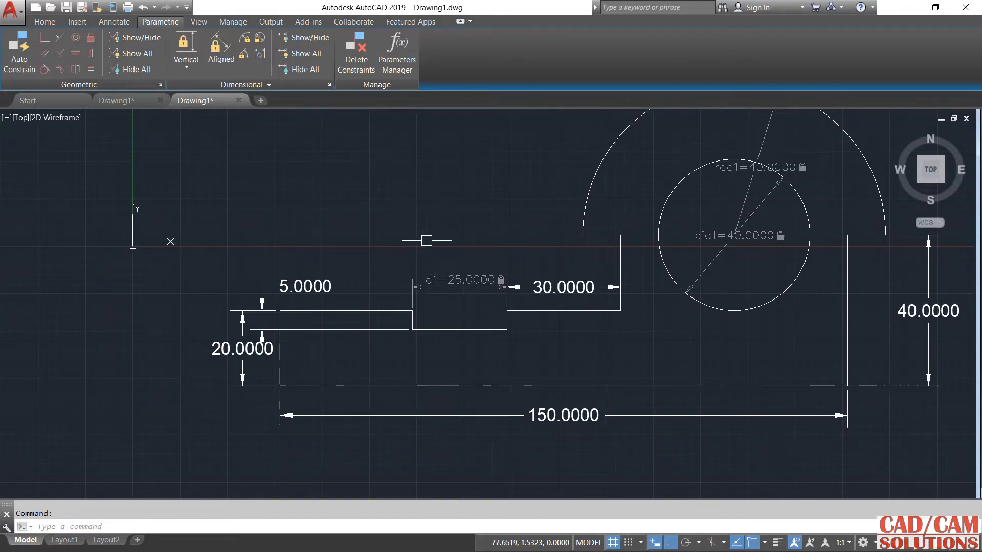
Reopen the Parameters Manager and make the upper end of the right vertical line coincident with the outer arc's right endpoint.
click(397, 51)
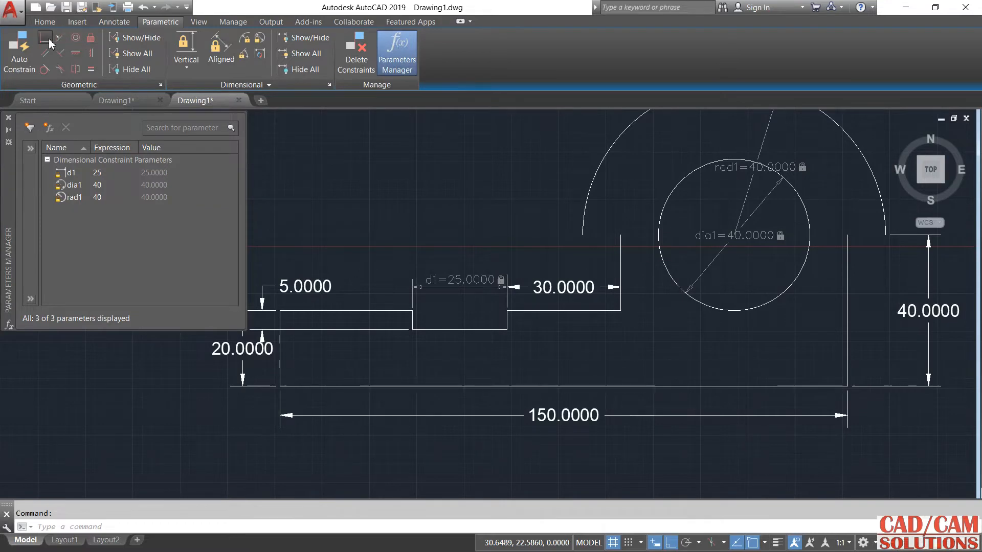
click(45, 38)
click(882, 214)
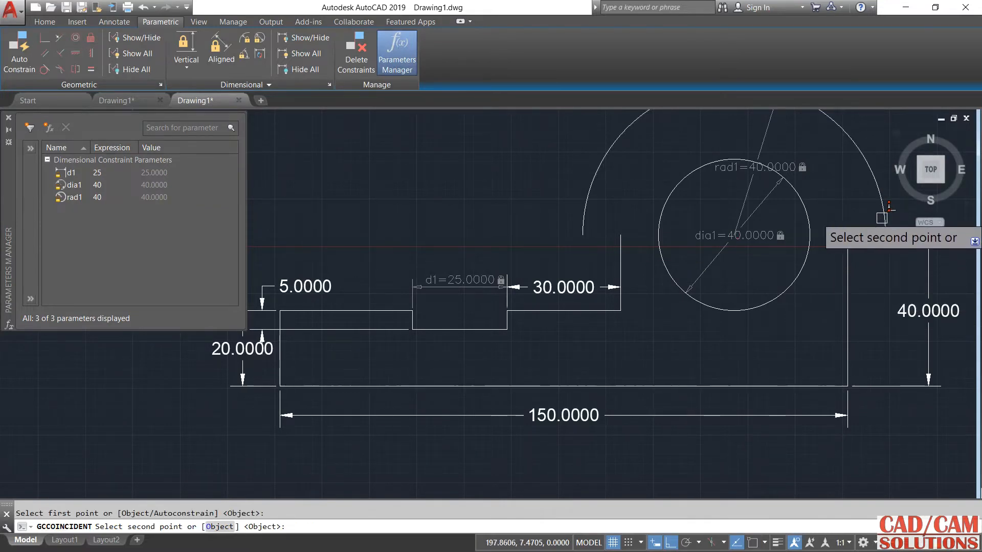
click(847, 236)
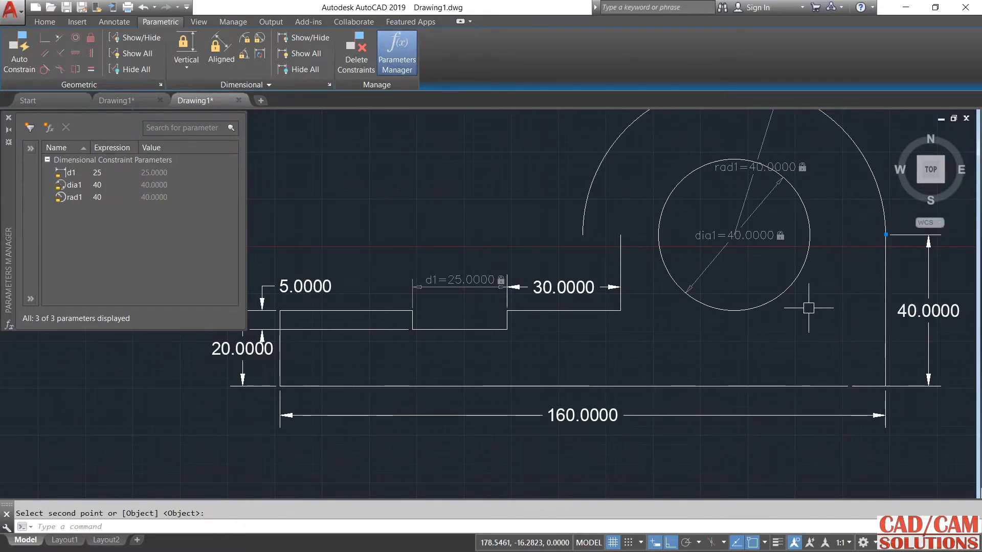
Make the right end of the base line coincident with the lower end of the right vertical line.
click(45, 38)
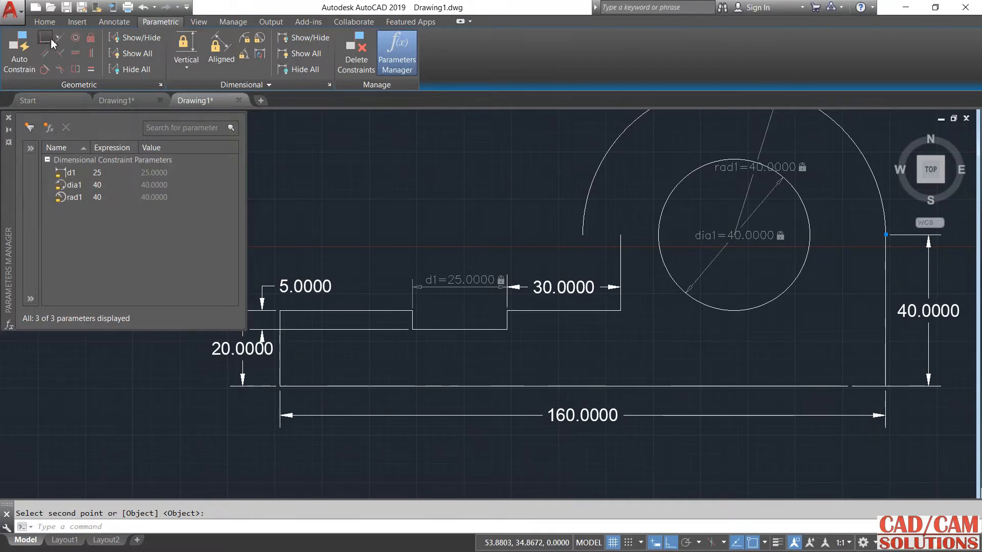
click(883, 361)
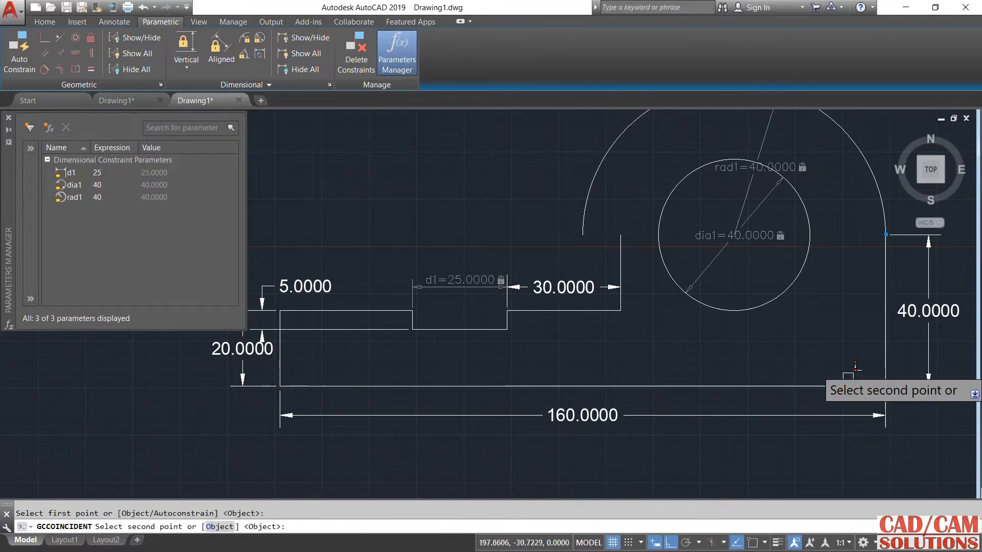
click(833, 384)
scroll(603, 373, up, 1)
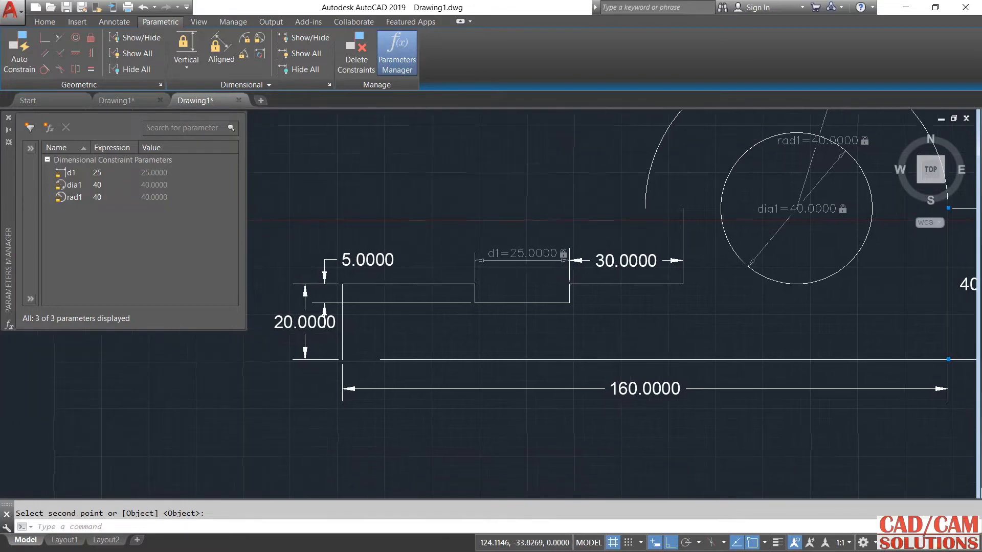
scroll(701, 351, down, 3)
scroll(775, 294, up, 2)
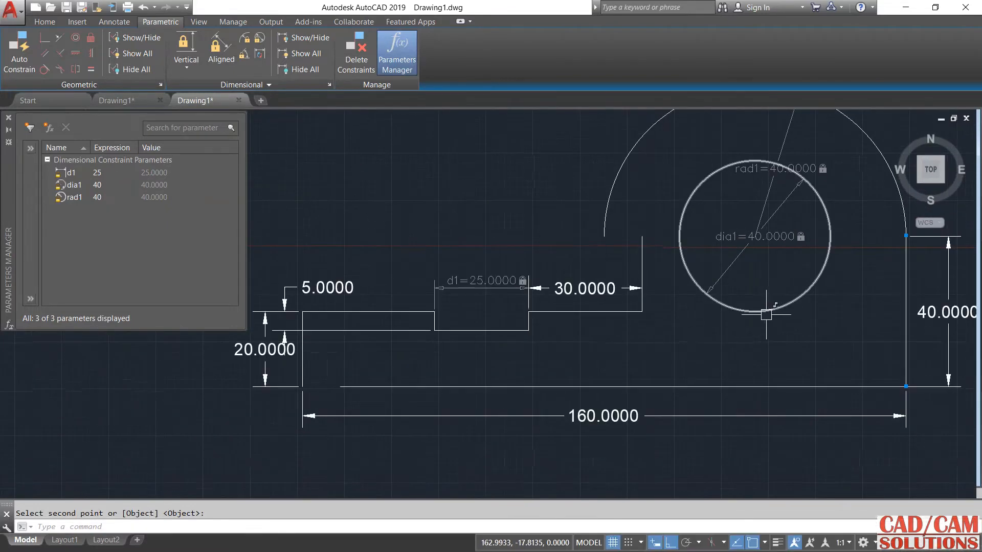
middle_drag(743, 319, 597, 344)
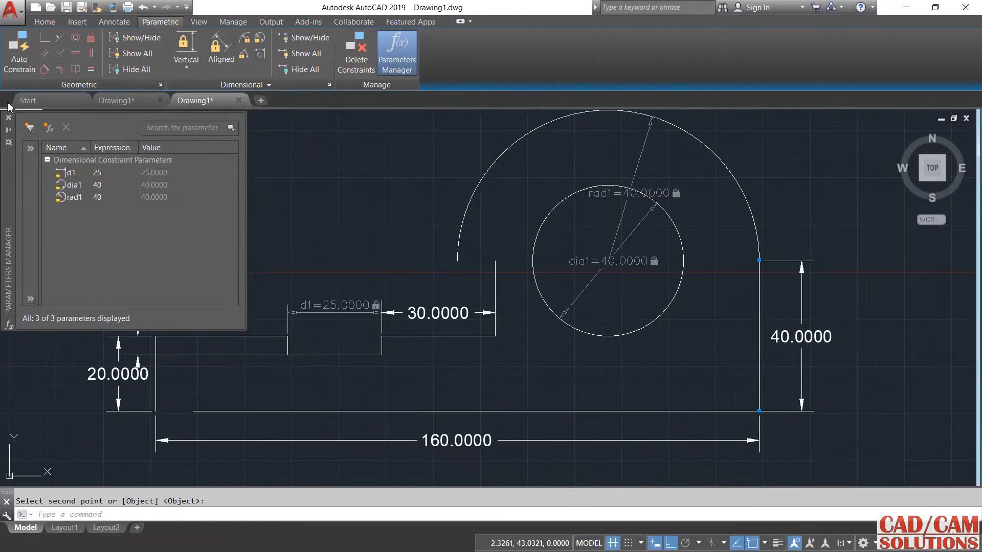
Undo the coincident constraints, the parameter edits and the conversion to dimensional constraints, back to the part with plain associative dimensions.
click(143, 9)
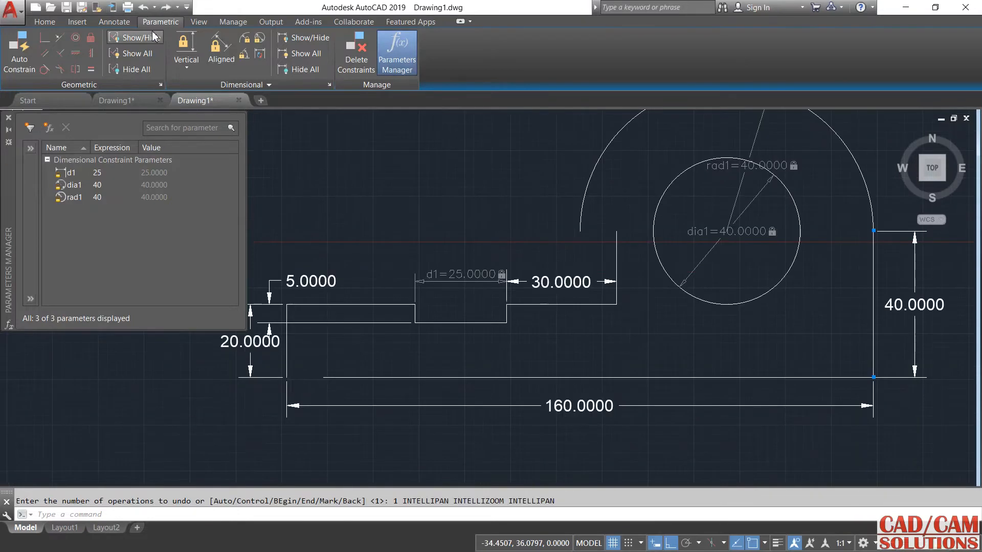
key(ctrl+z)
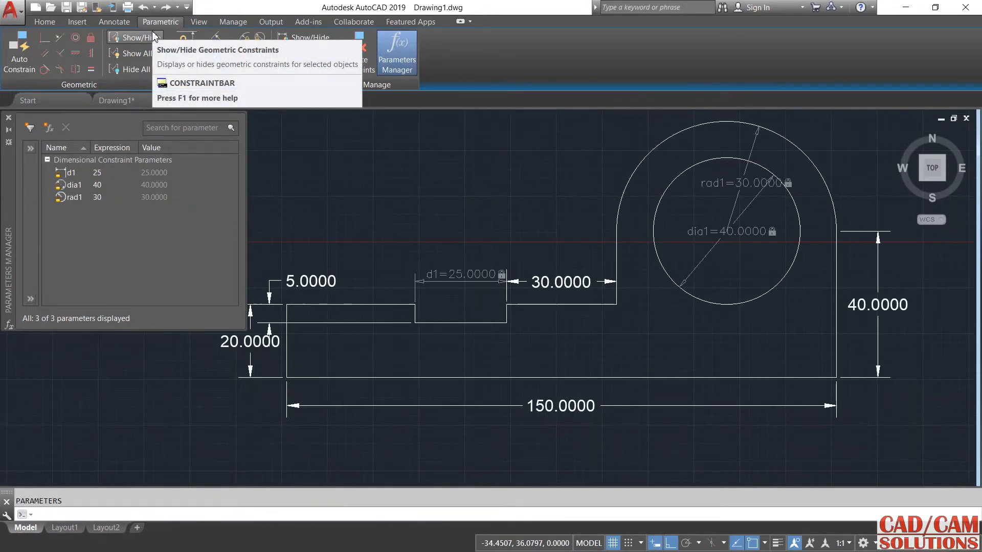
key(ctrl+z)
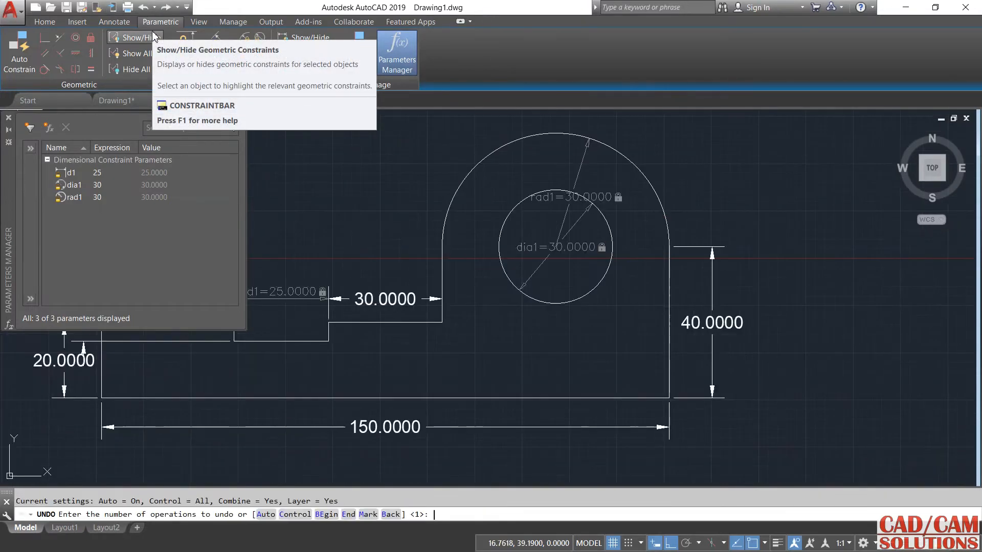
key(ctrl+z)
key(ctrl+z)
key(ctrl+z)
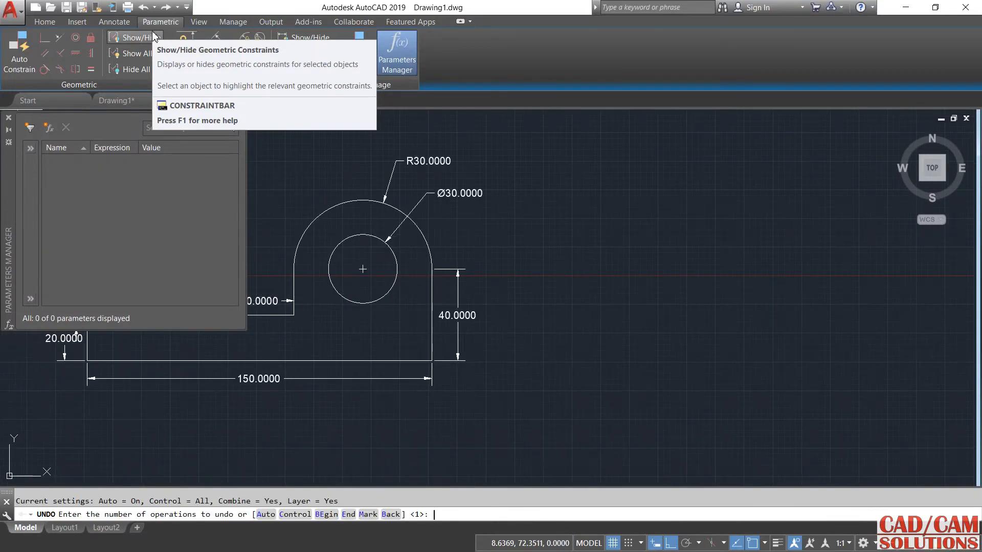
Auto-constrain the whole part with its dimensions selected and close the Parameters Manager.
middle_drag(470, 299, 680, 310)
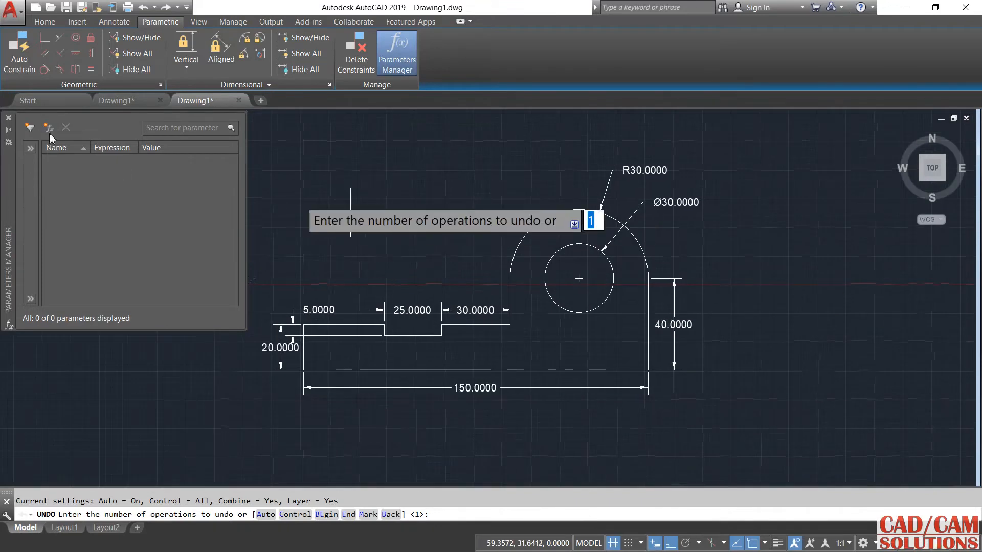
click(20, 51)
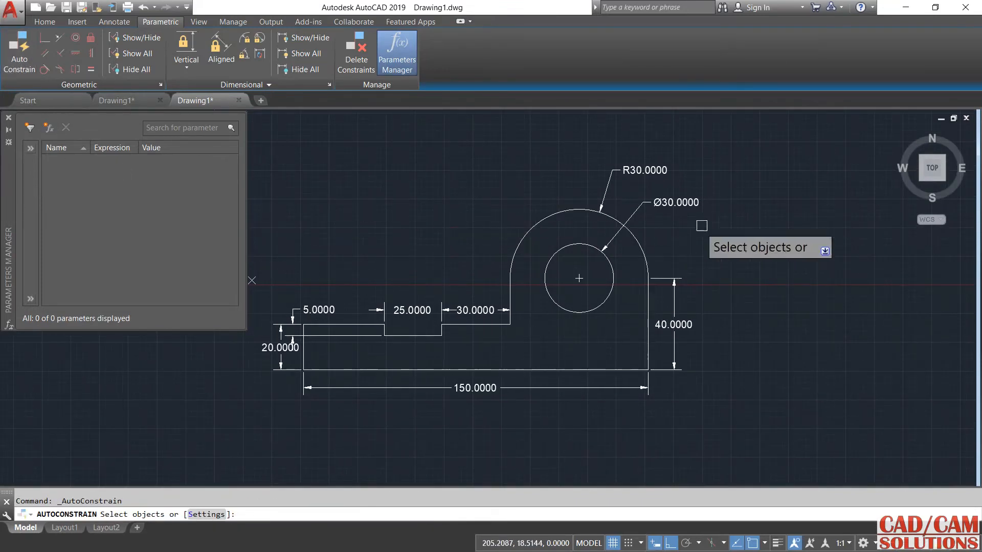
click(734, 169)
click(282, 424)
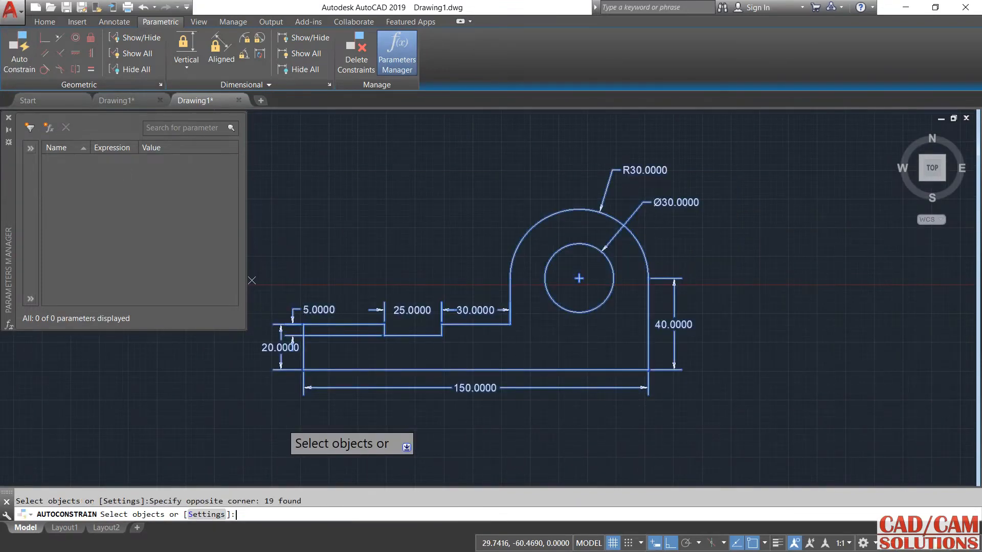
key(Return)
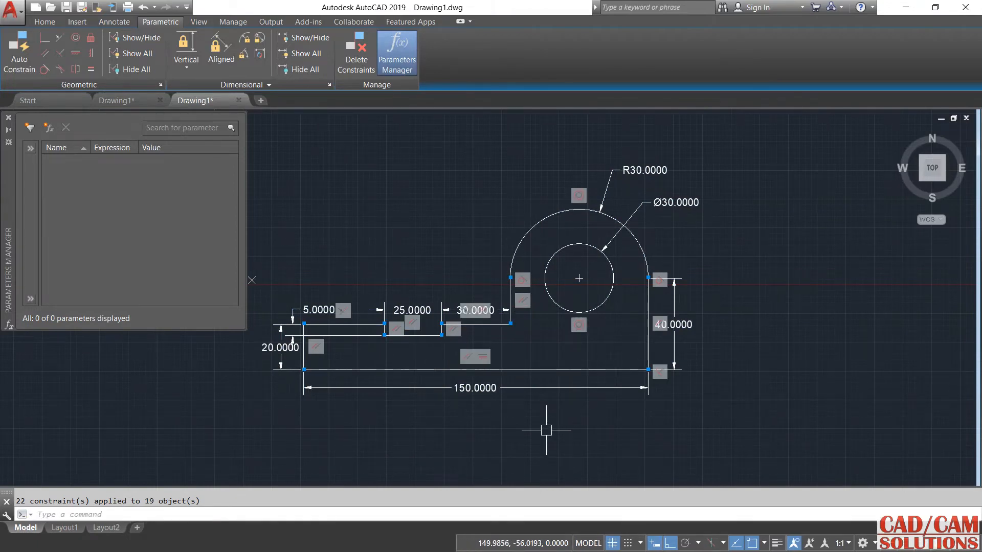
click(9, 121)
Convert the part's associative dimensions to dimensional constraints by selecting the entire constrained drawing.
click(260, 55)
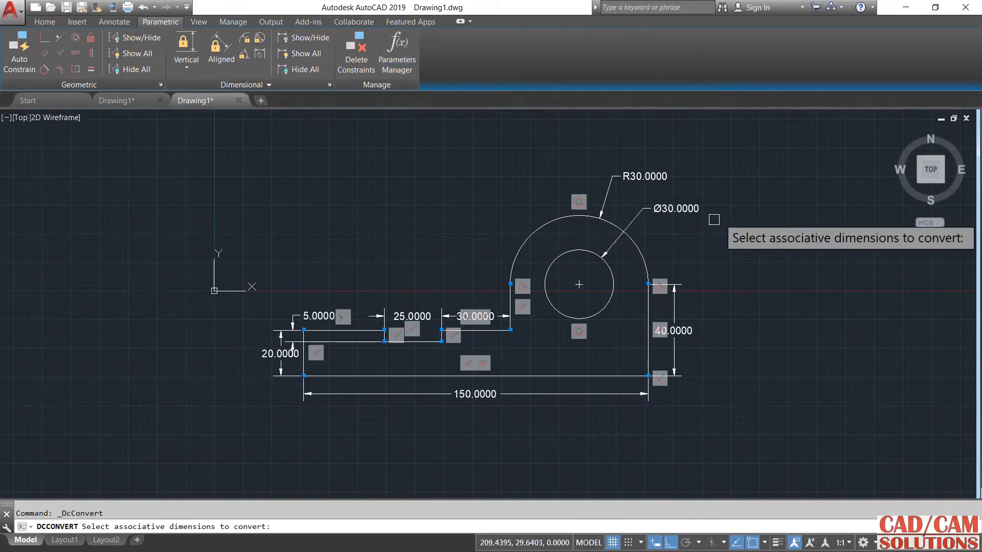
click(765, 152)
click(236, 465)
key(Return)
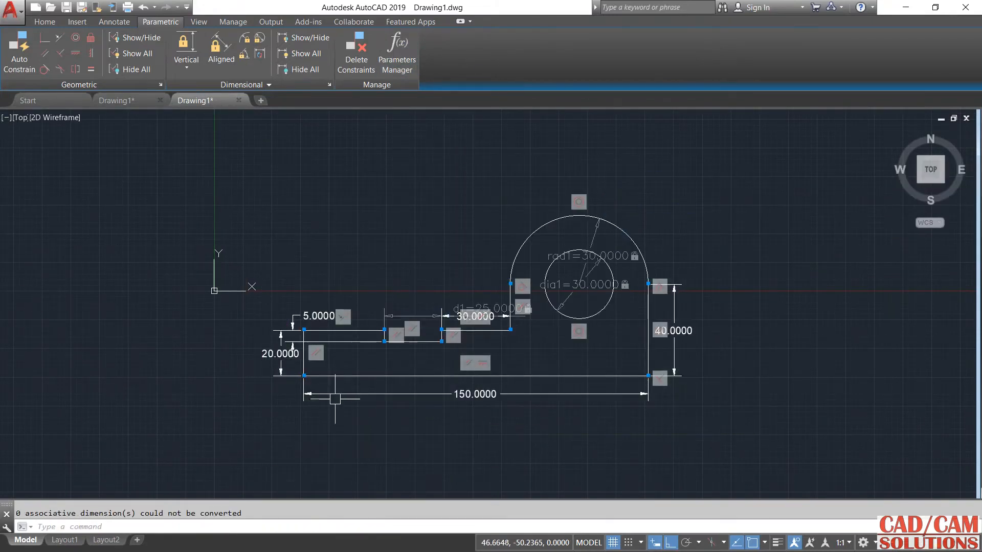
scroll(621, 290, up, 2)
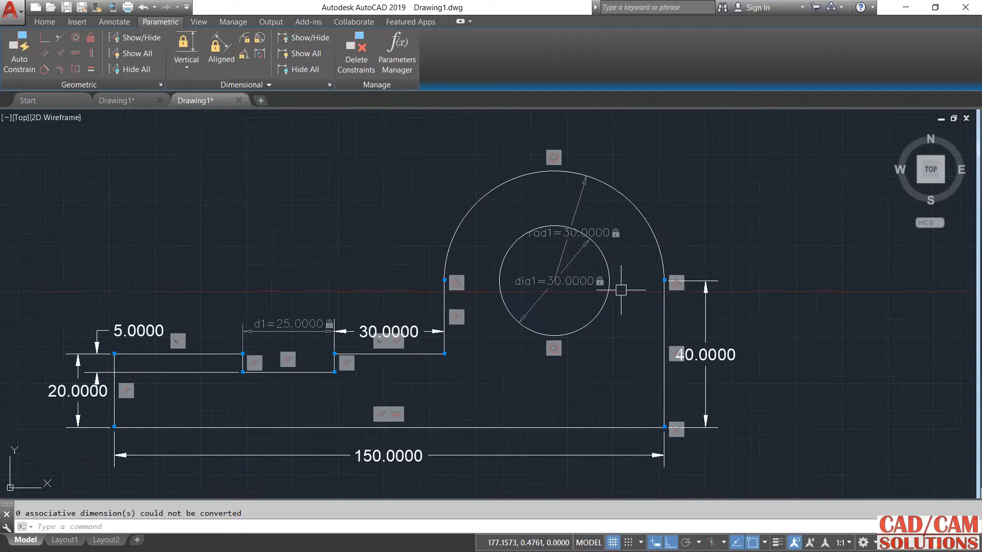
Set the outer arc's radius constraint to 40 directly in the drawing, end text editing and undo the change.
double_click(614, 235)
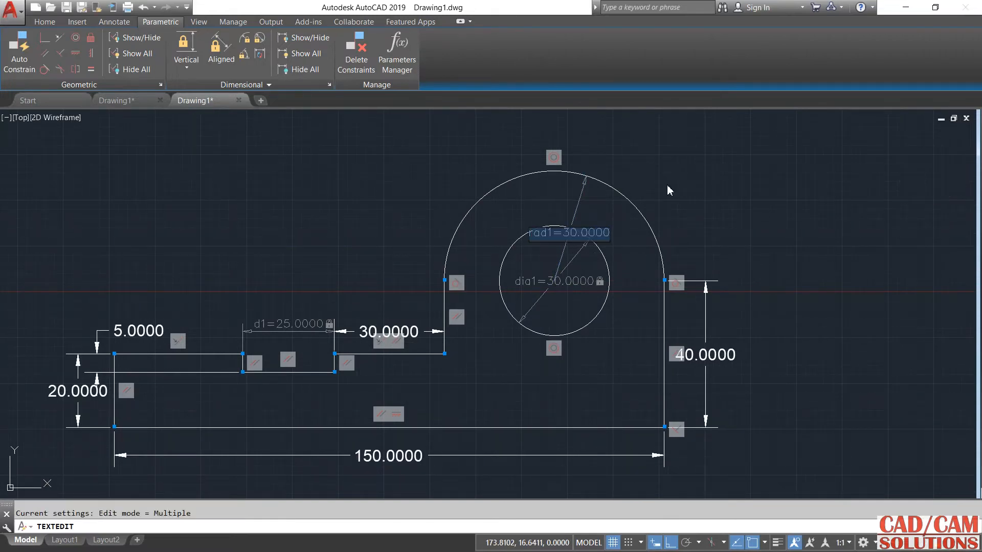
text(40)
key(Return)
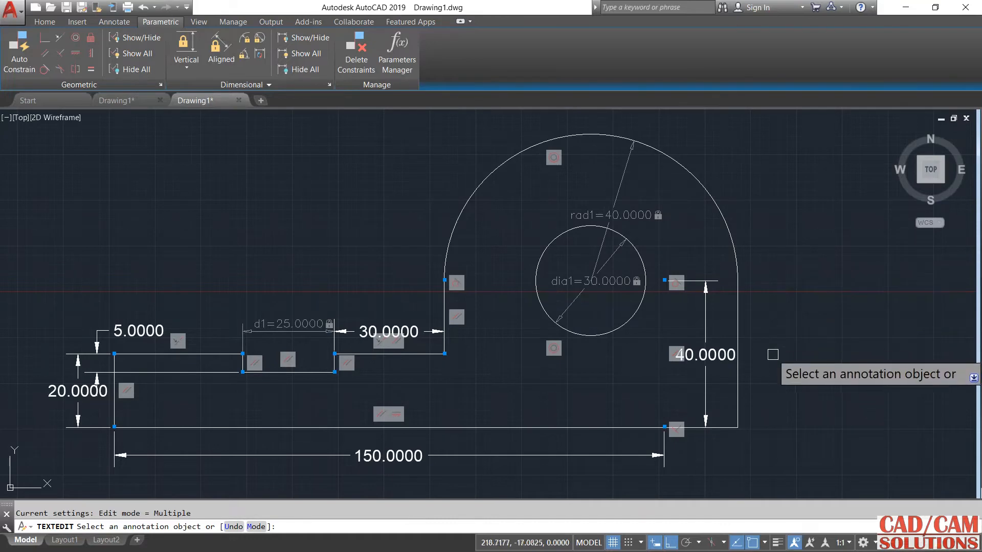
right_click(335, 187)
click(349, 192)
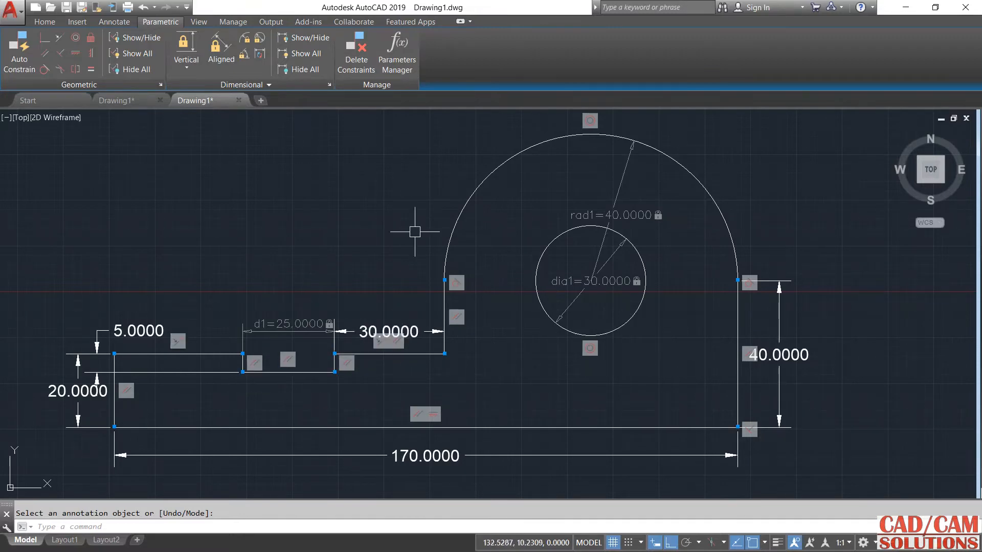
click(144, 8)
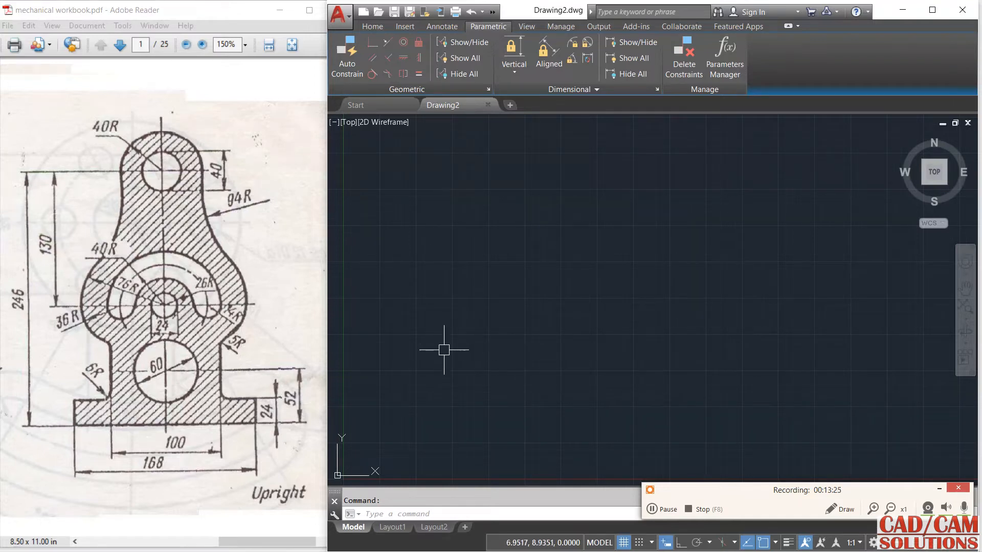
Start a circle for the rounded top of the upright, placing its centre in the upper middle of the empty drawing.
click(378, 26)
click(400, 49)
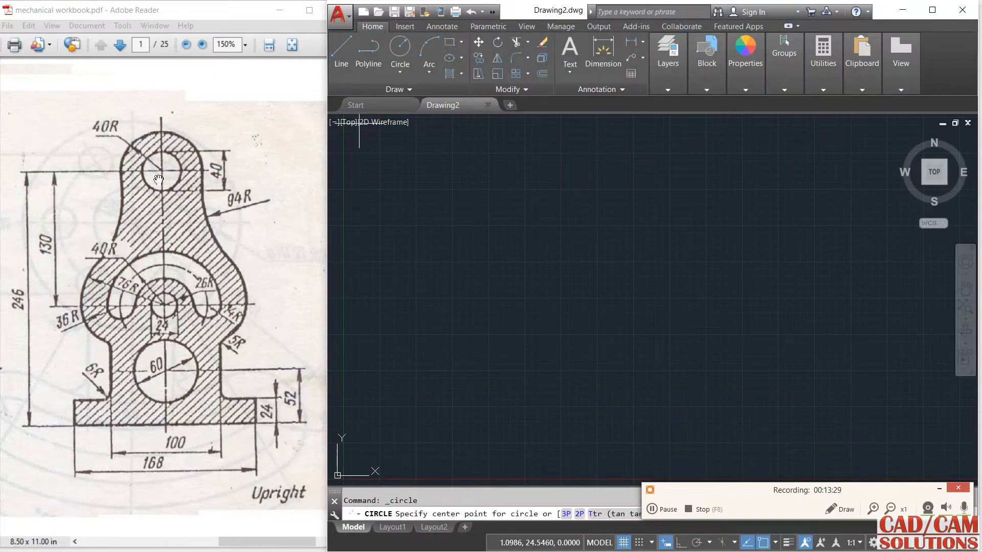
click(575, 167)
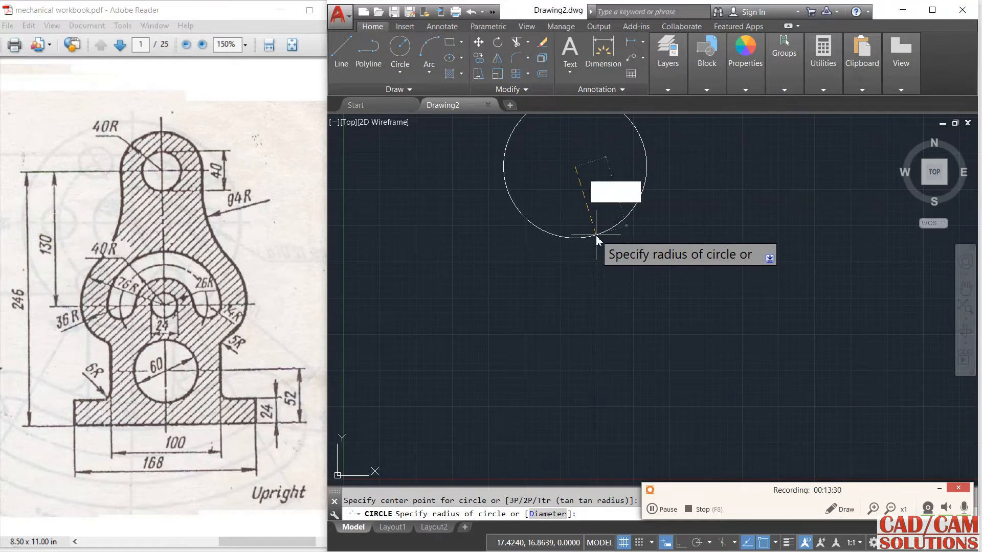
Finish the outer top circle with a radius of 40.
text(40)
key(Return)
middle_click(595, 234)
middle_click(595, 235)
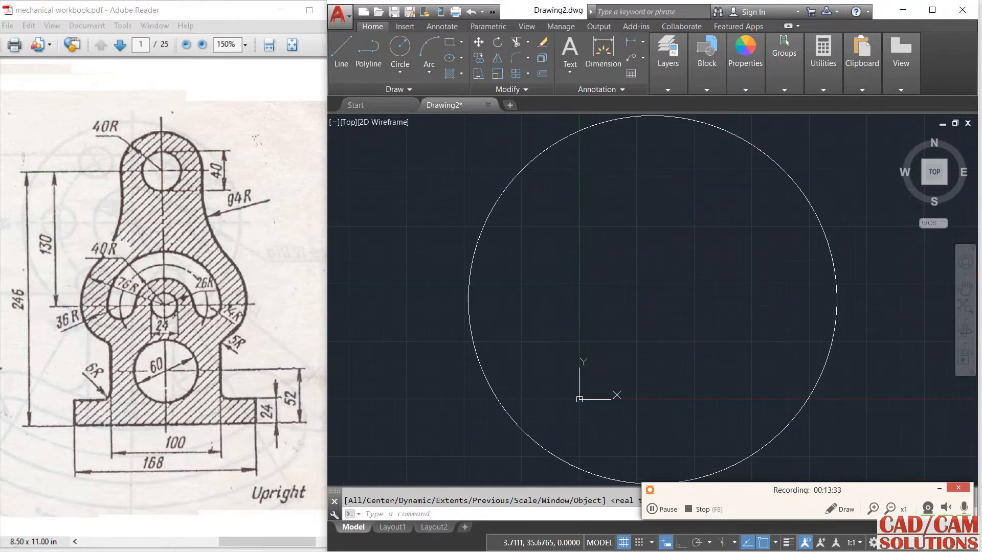
scroll(605, 244, down, 3)
middle_drag(605, 244, 577, 215)
scroll(564, 219, down, 2)
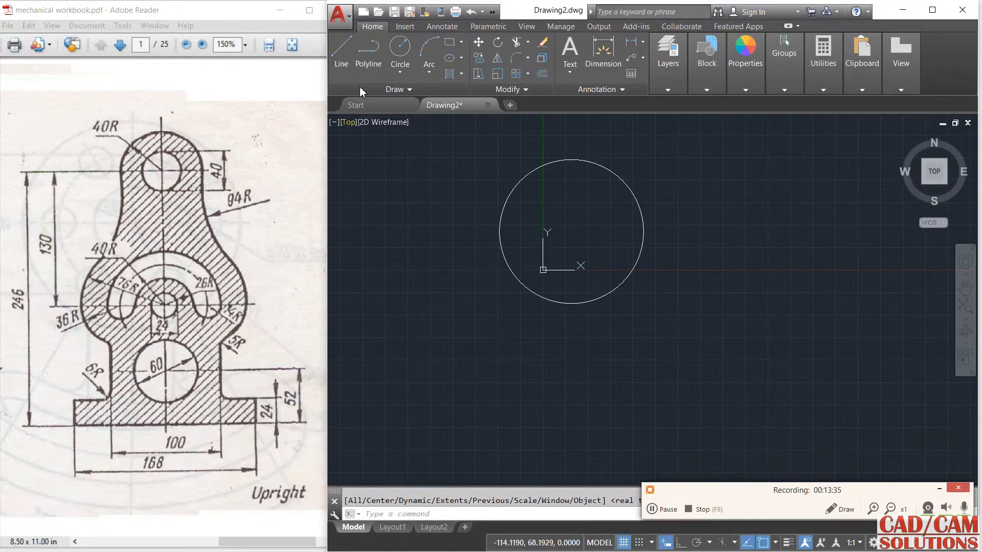
Draw a concentric circle with a diameter of 40 inside the radius 40 circle.
click(399, 70)
click(409, 119)
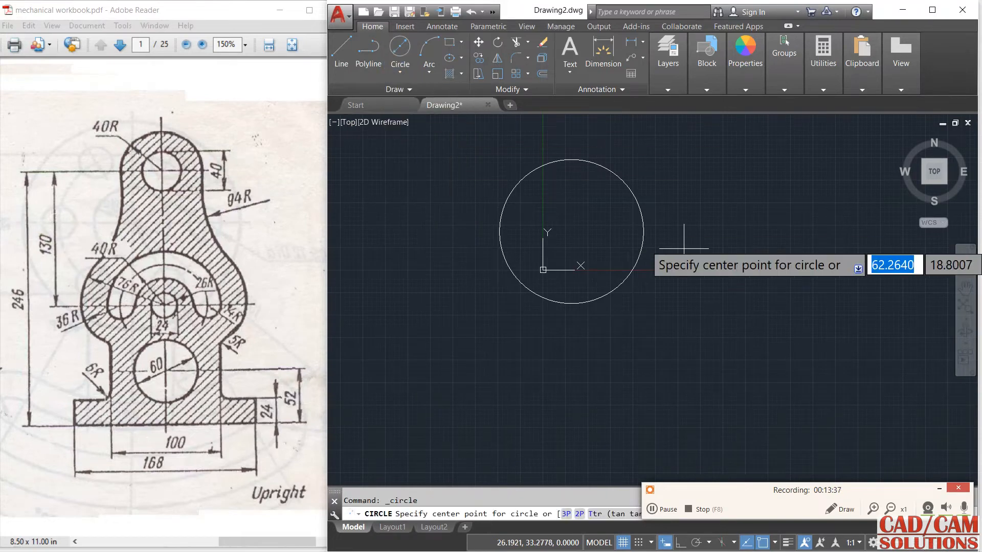
click(571, 231)
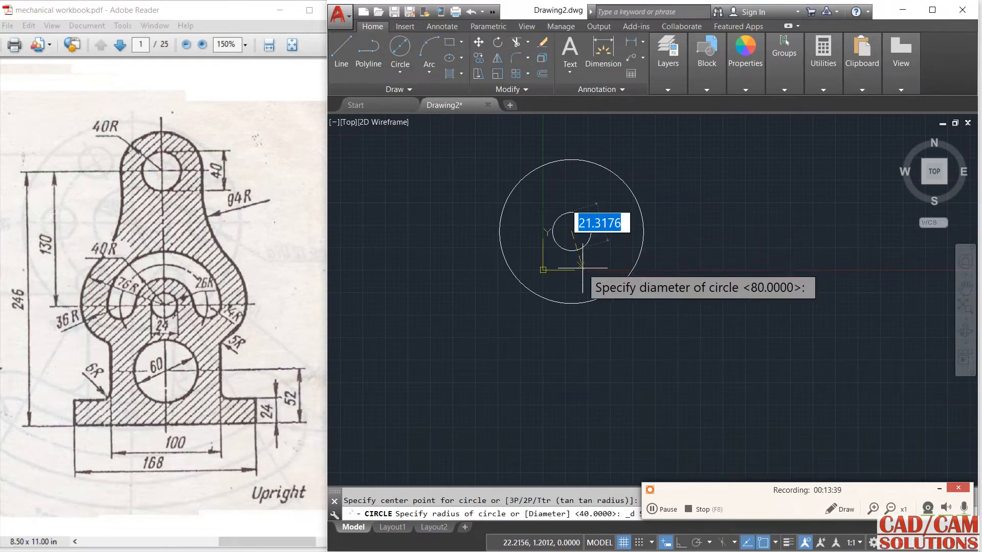
text(40)
key(Return)
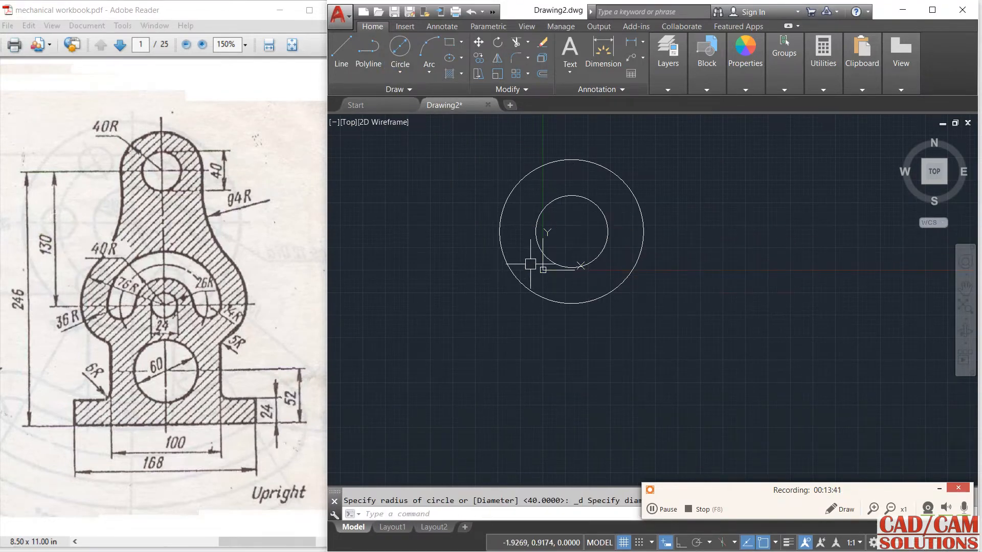
Turn on Ortho mode and draw a vertical line 246 long downward from the circles' centre.
click(341, 52)
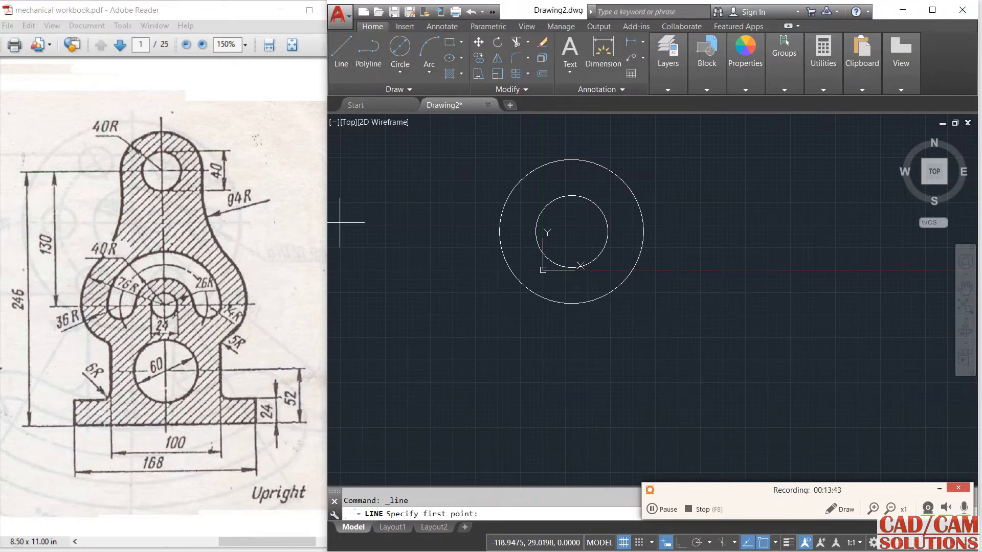
click(571, 231)
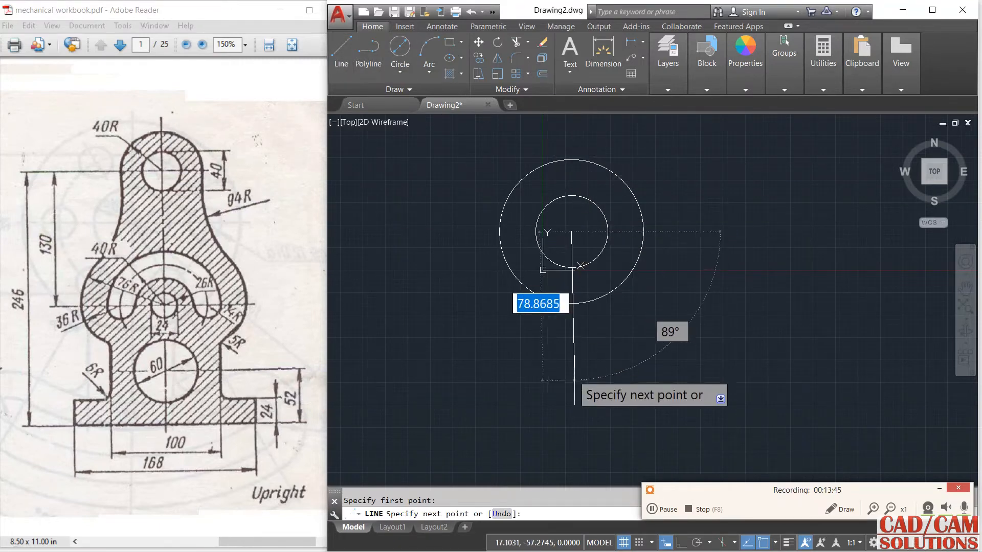
click(680, 543)
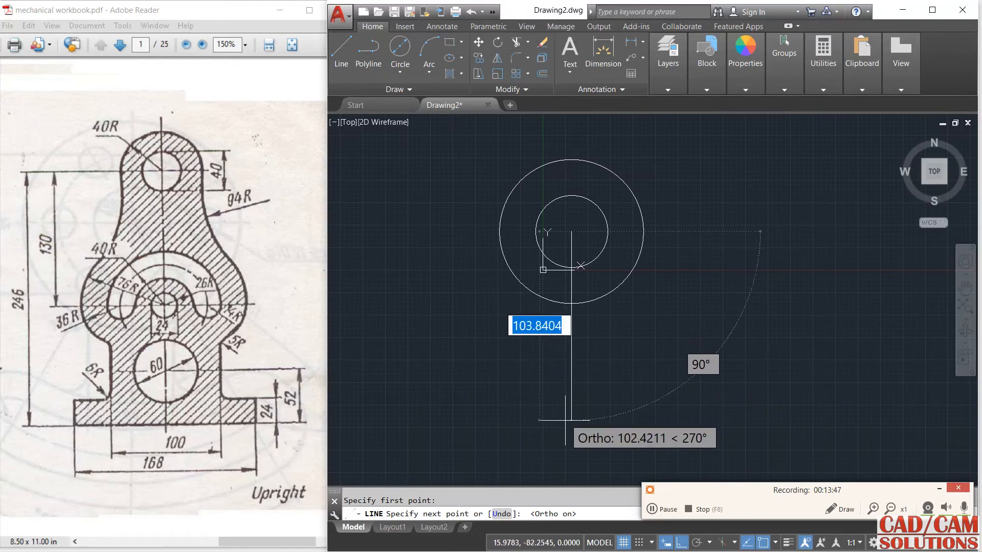
text(246)
key(Return)
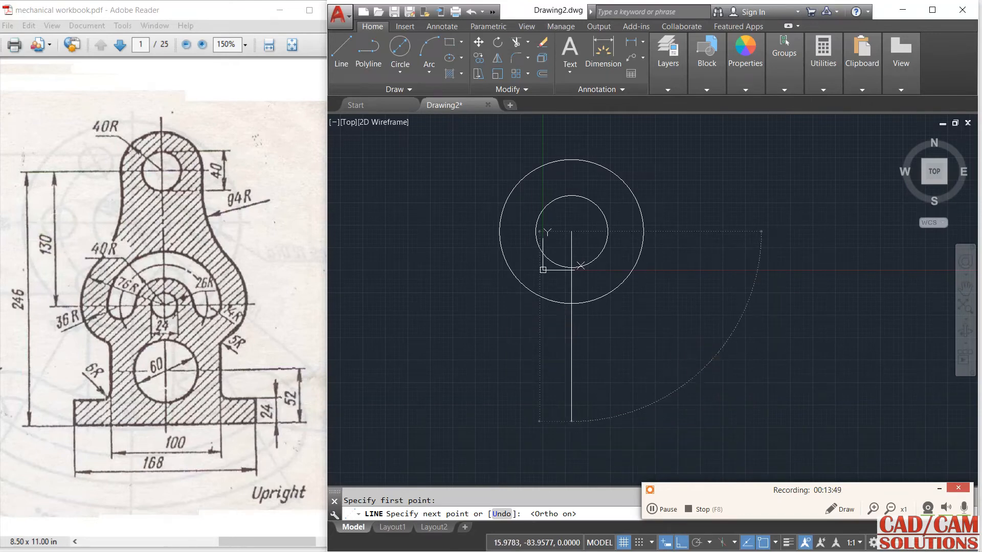
middle_drag(618, 333, 585, 285)
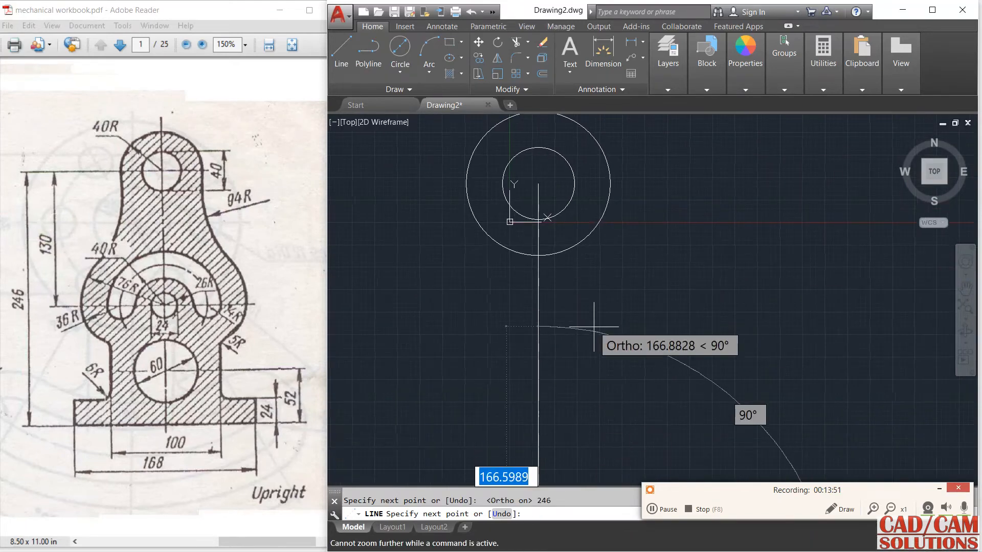
key(Escape)
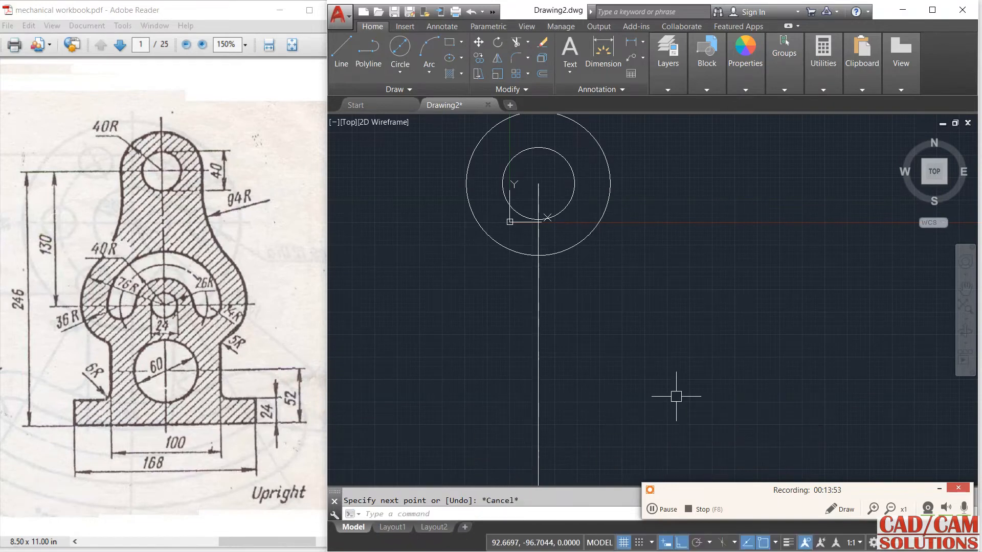
Start the base's right half at the vertical line's lower end, drawing 84 to the right and 24 up.
text(Z)
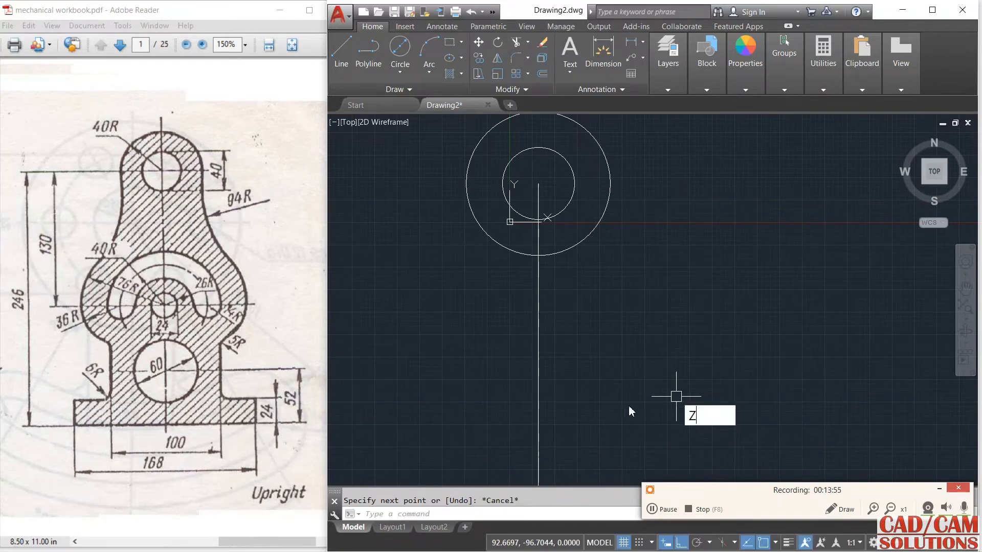
key(Return)
scroll(631, 377, down, 2)
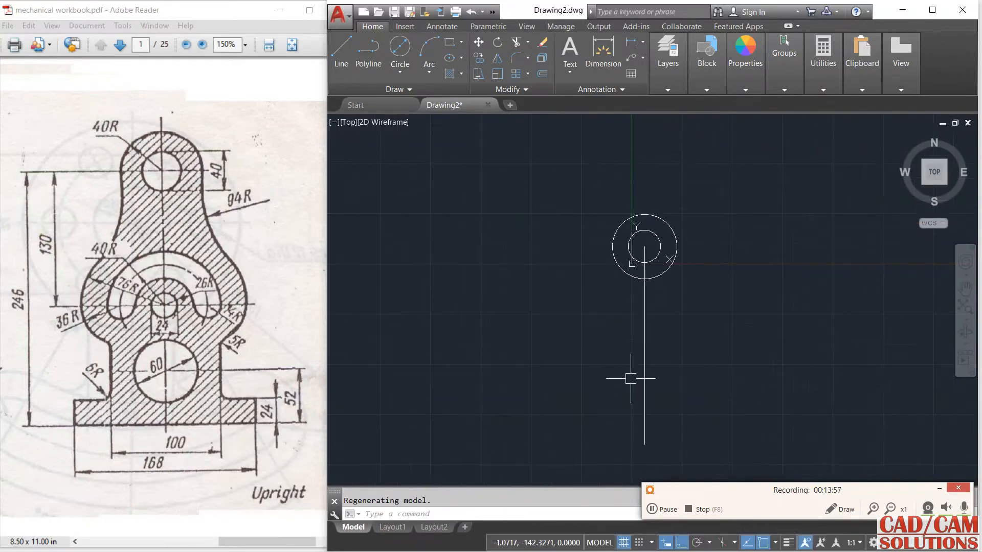
middle_drag(631, 377, 537, 369)
click(341, 51)
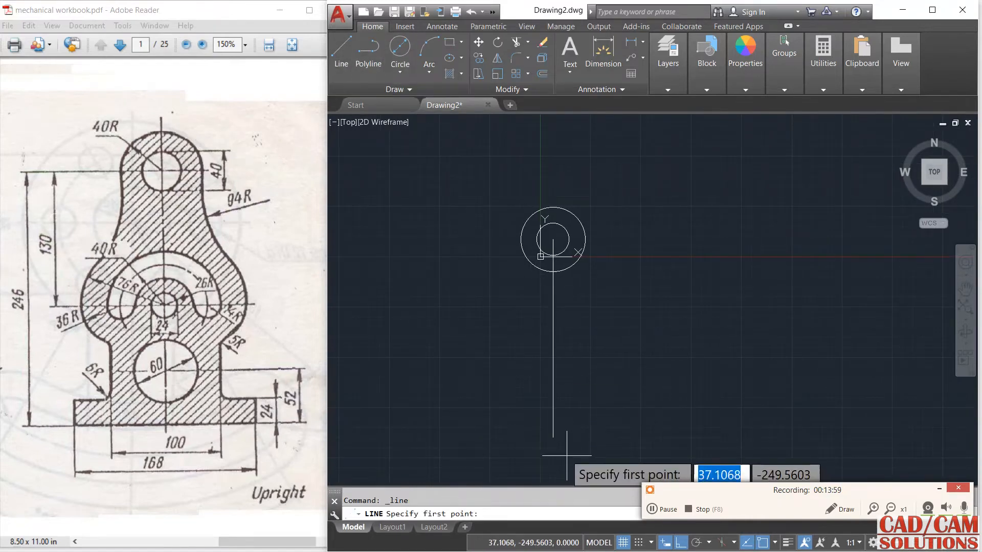
click(553, 437)
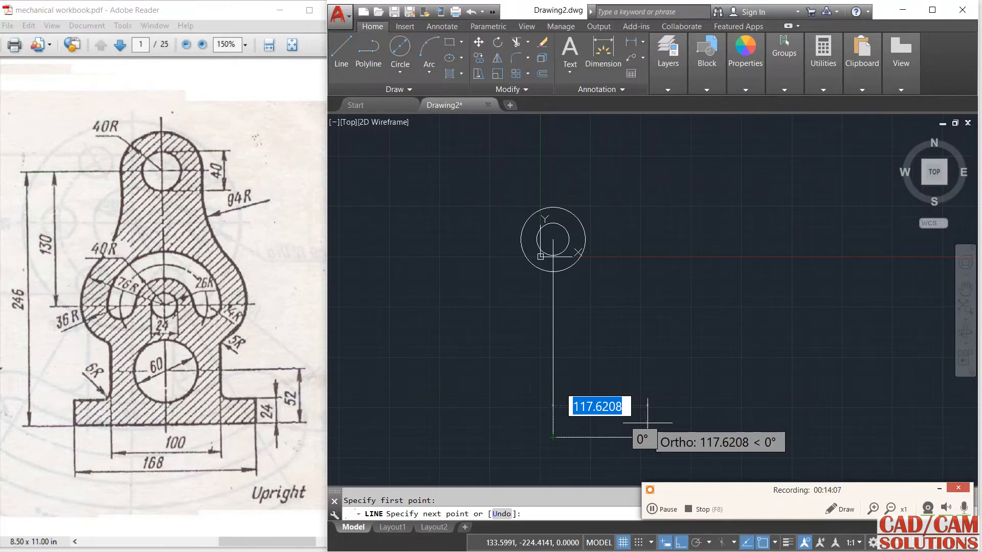
text(84)
key(Return)
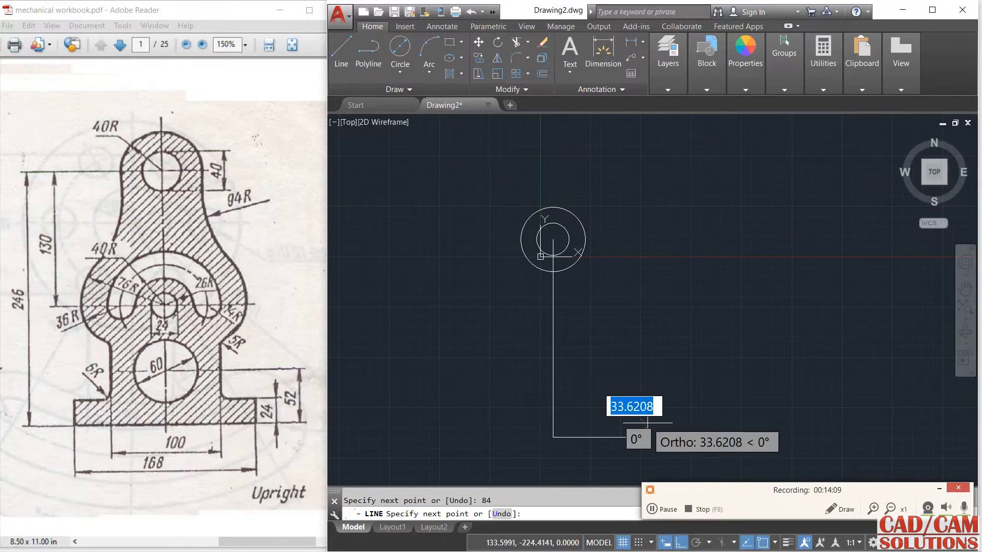
text(24)
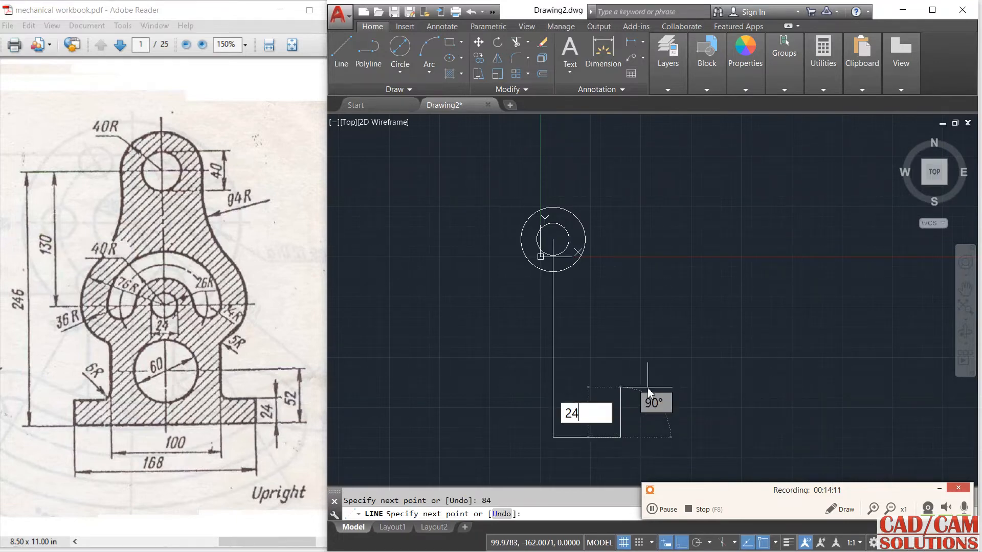
key(Return)
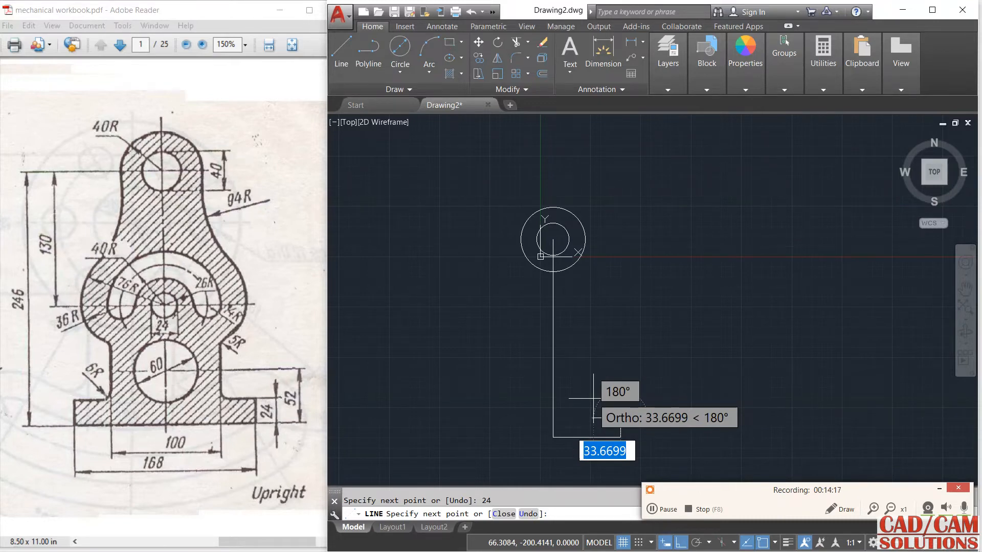
Continue the base profile 34 to the left, add a freehand vertical line upward, and end the Line command.
text(34)
key(Return)
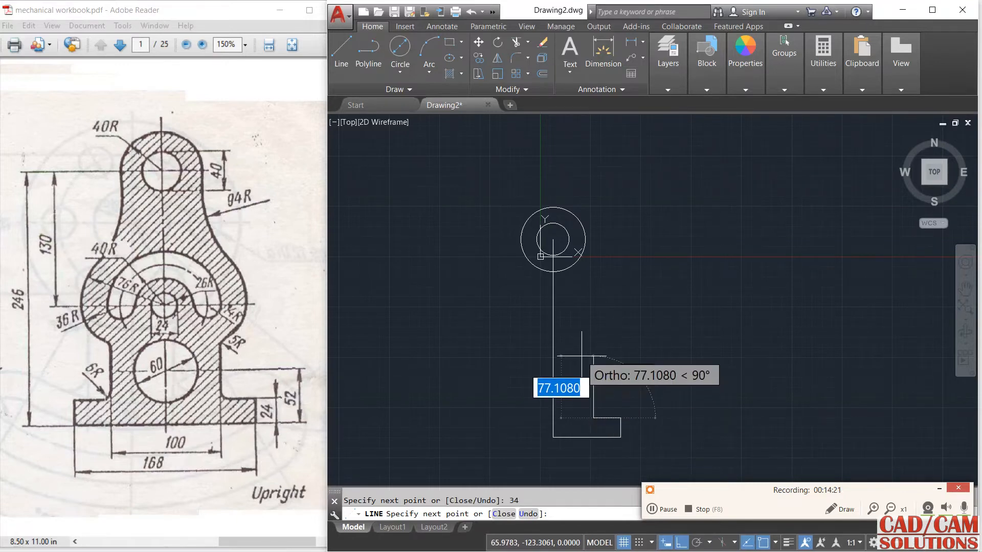
right_click(616, 351)
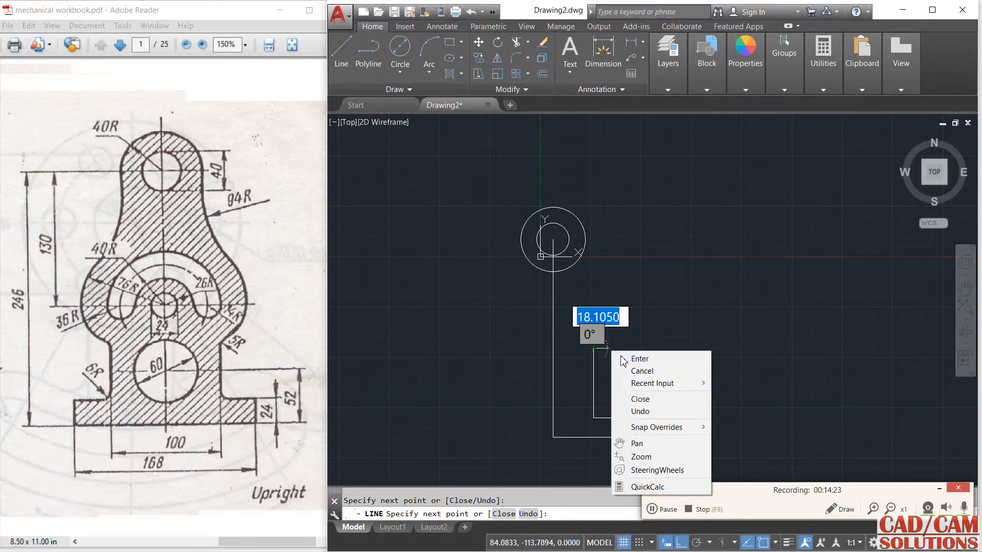
click(631, 358)
scroll(603, 380, up, 2)
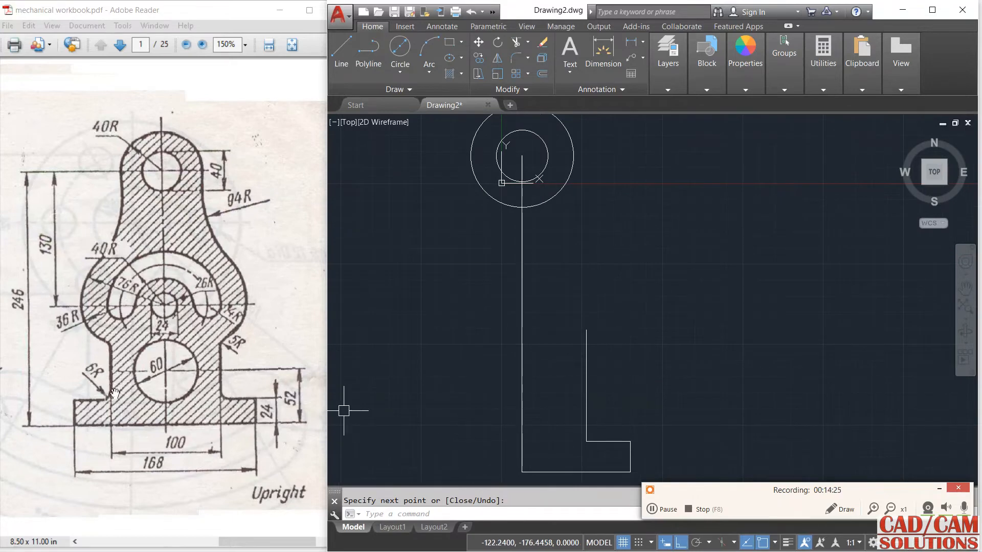
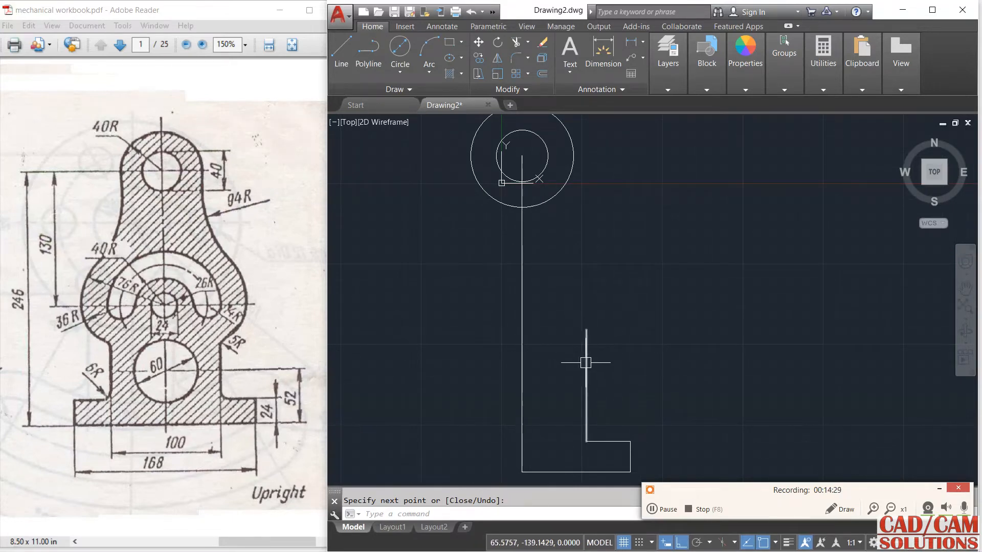
Draw a line 52 up from the base's midpoint, ending with a short horizontal segment to the left.
click(341, 53)
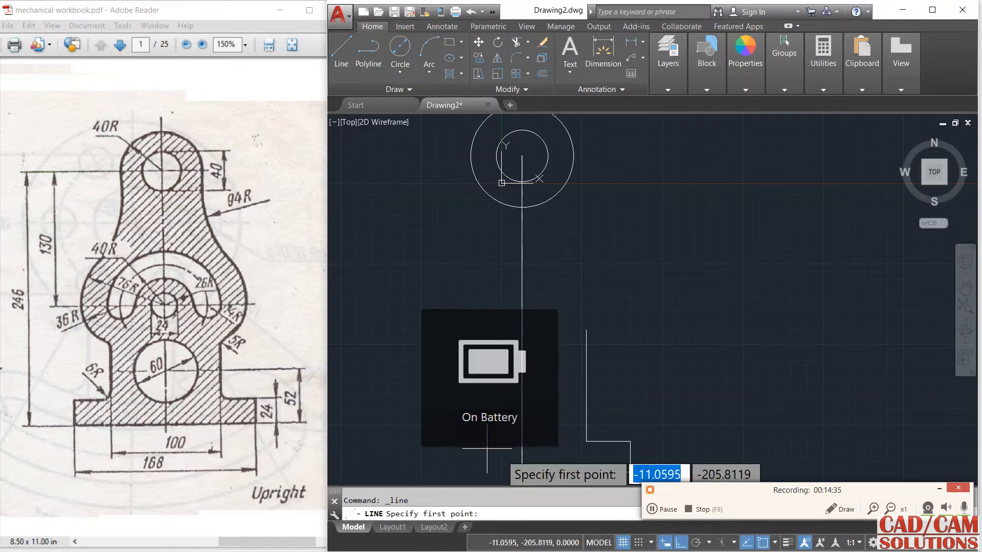
click(522, 472)
text(5)
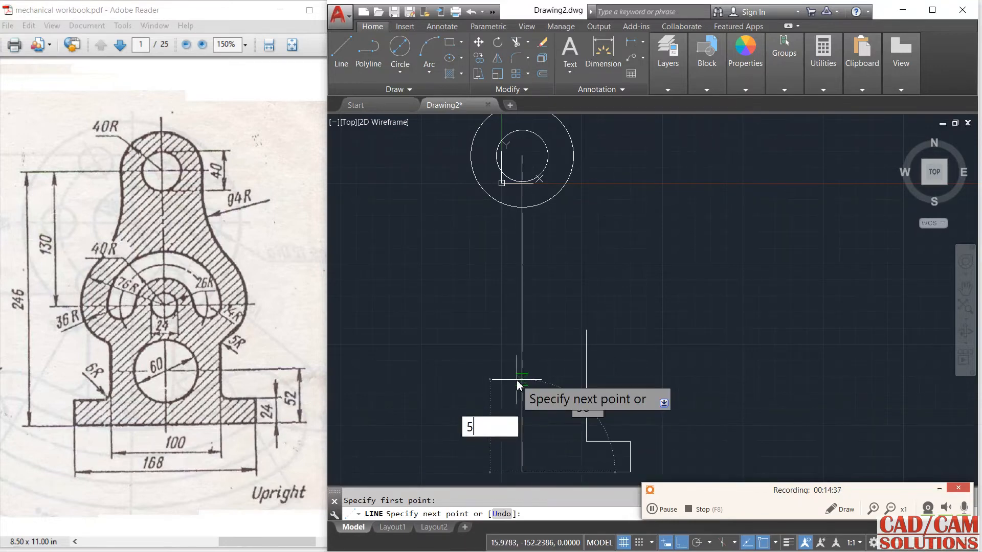
text(2)
key(Return)
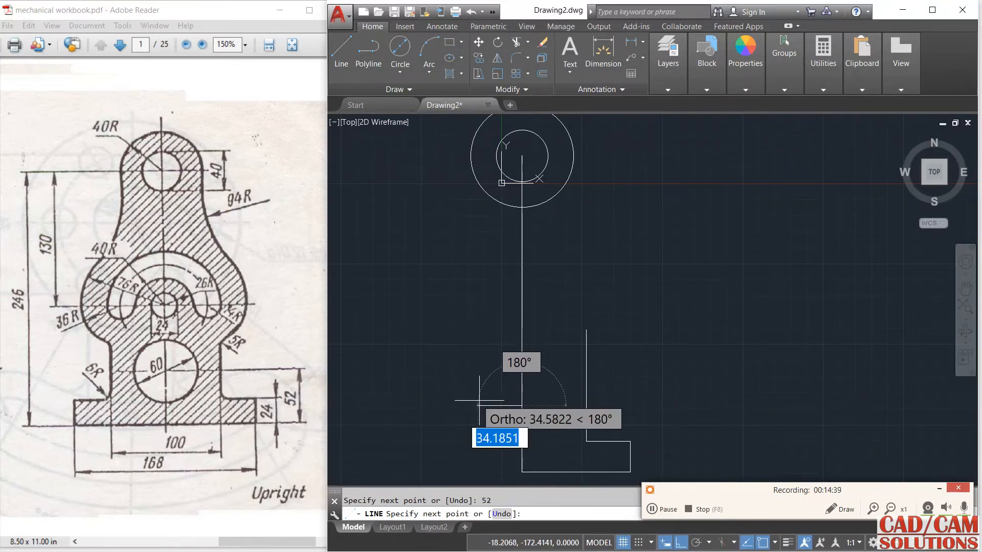
click(492, 403)
key(Escape)
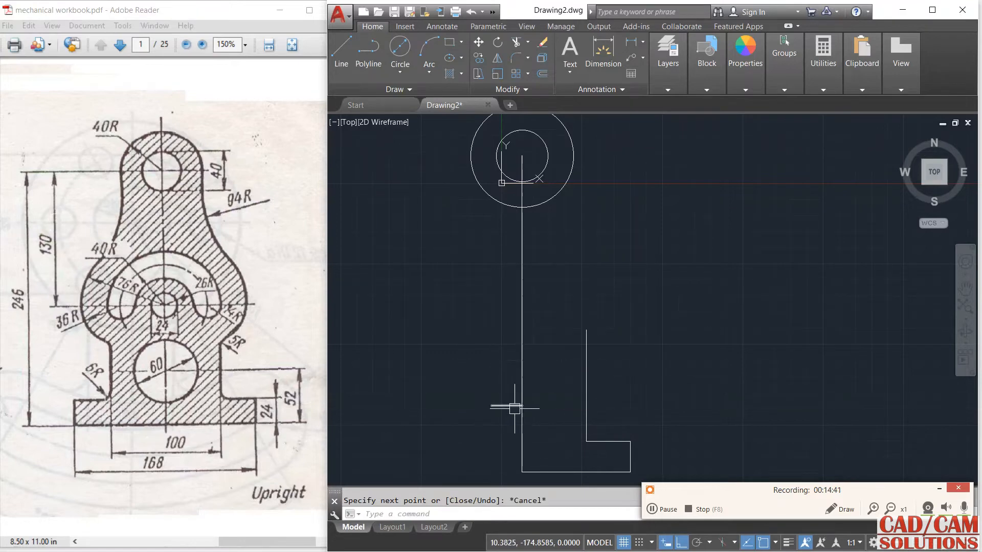
Draw a circle with a diameter of 60 centred on the upper end of the 52 line.
click(398, 53)
click(521, 405)
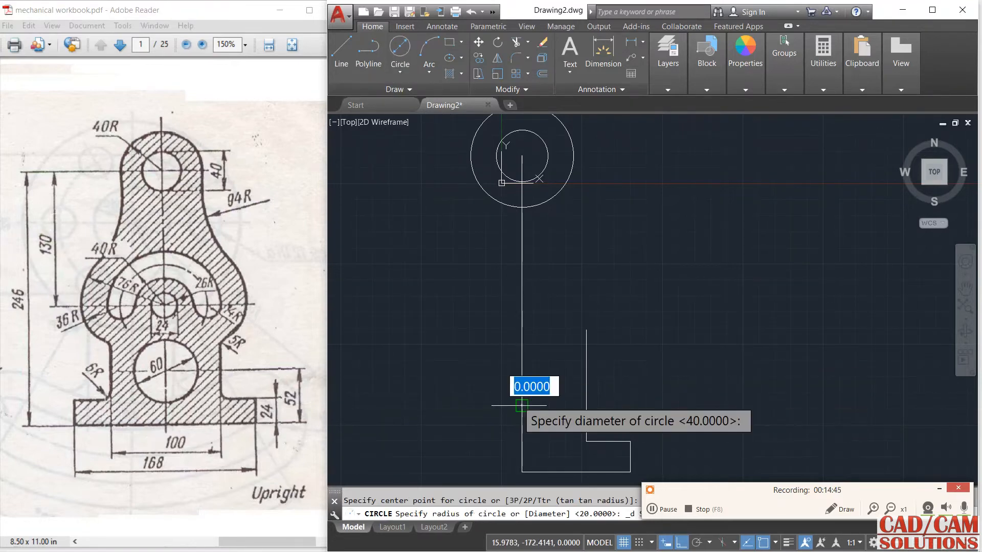
text(60)
key(Return)
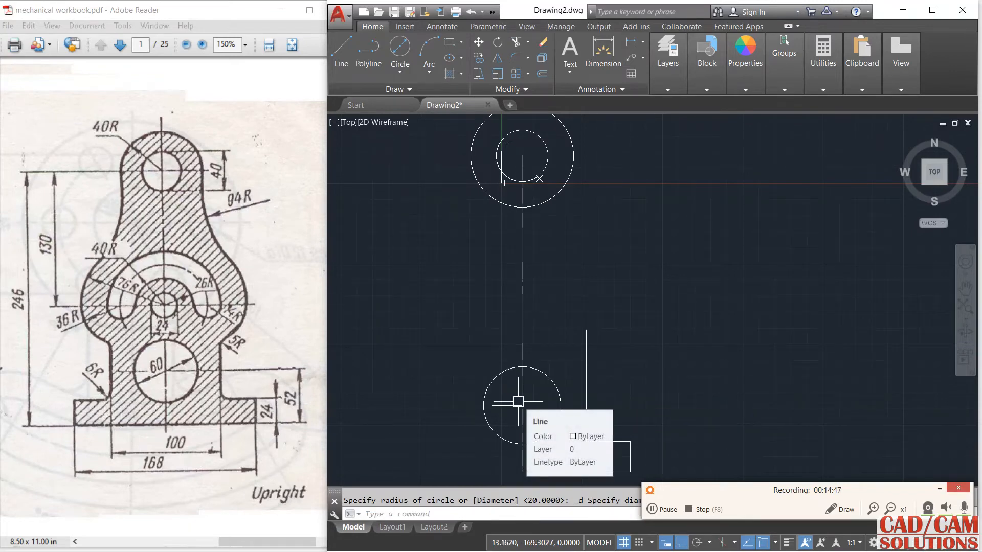
Erase the short horizontal line in the lower circle and the 246 vertical line.
click(507, 406)
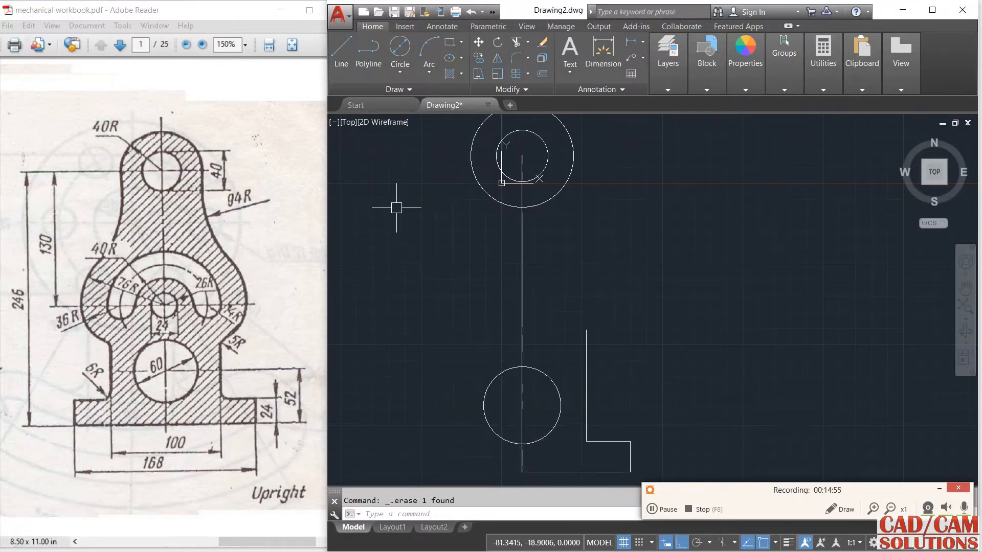
click(542, 288)
click(473, 306)
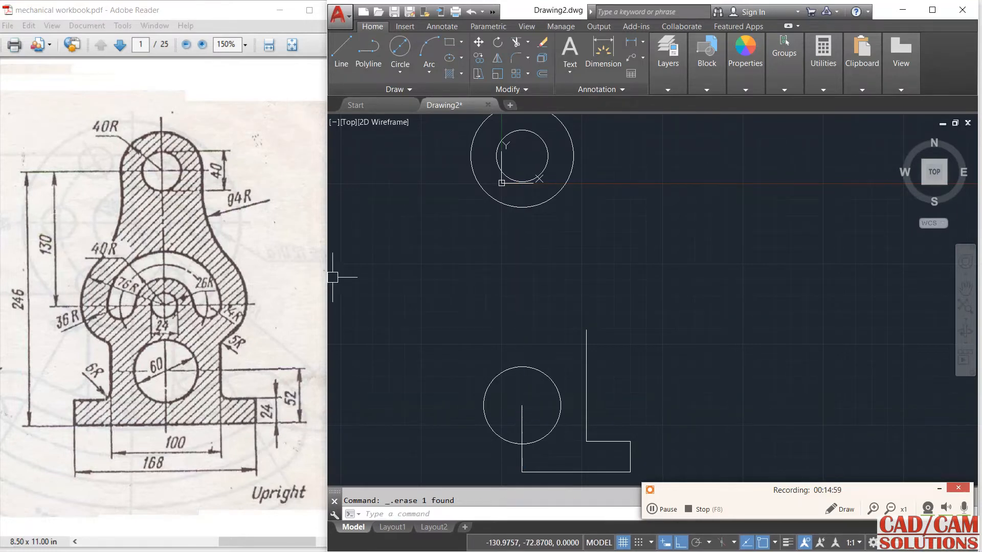
Draw a vertical line 130 long downward from the centre of the top circles.
click(342, 51)
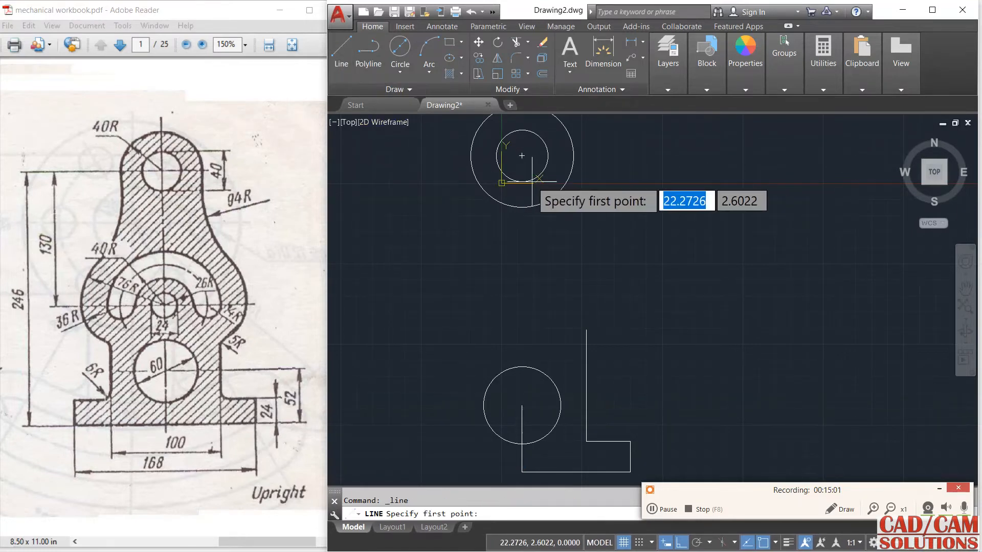
click(522, 156)
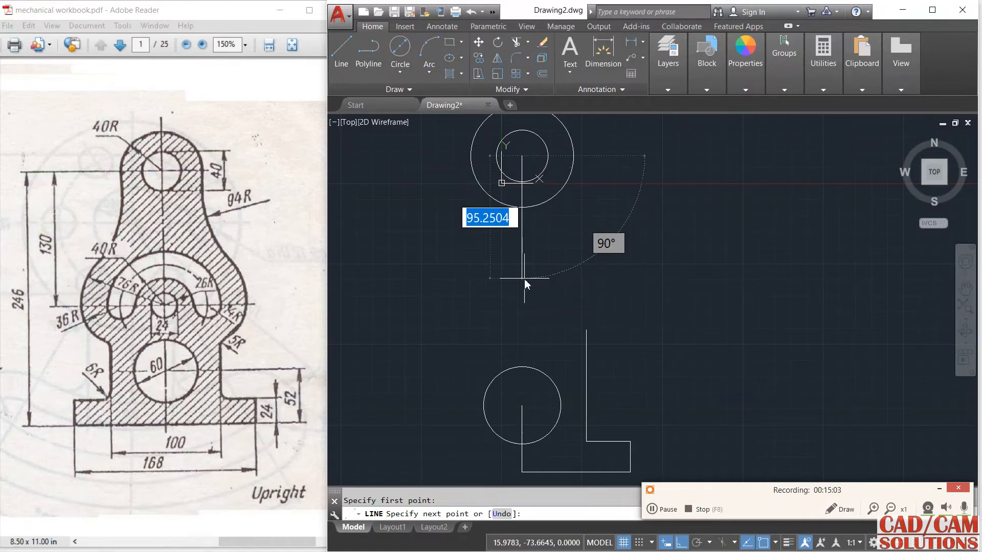
text(130)
key(Return)
key(Return)
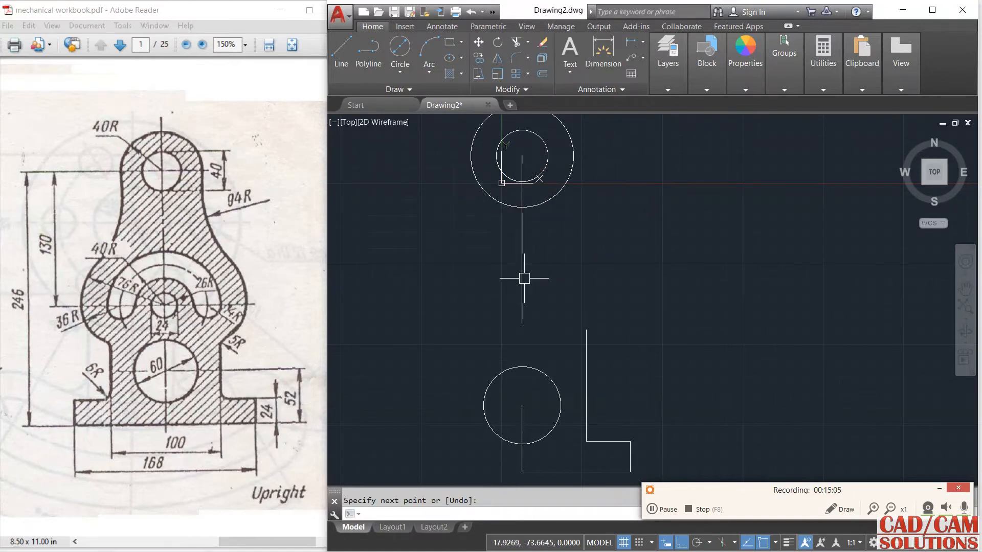
Draw a circle with a diameter of 24 centred on the lower end of the 130 vertical line.
click(400, 46)
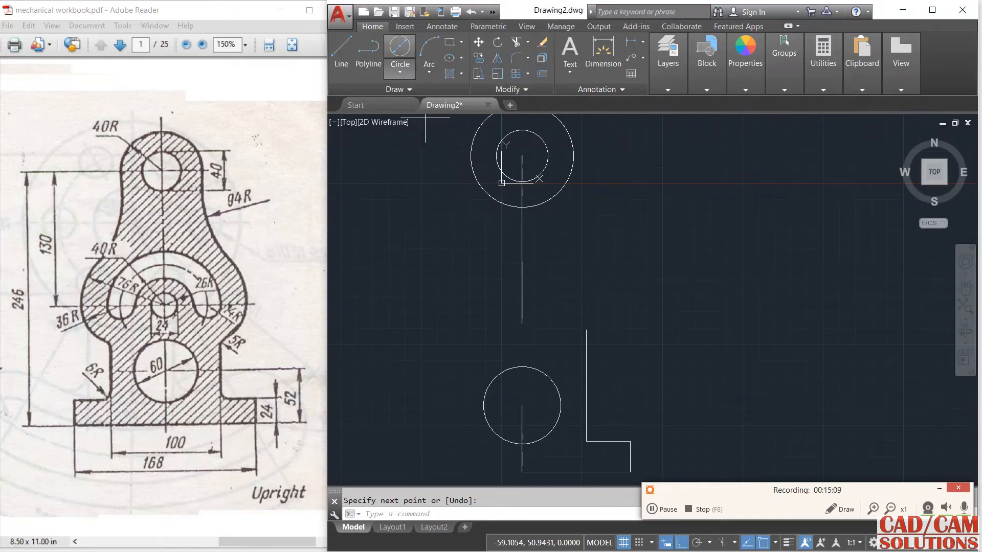
click(522, 324)
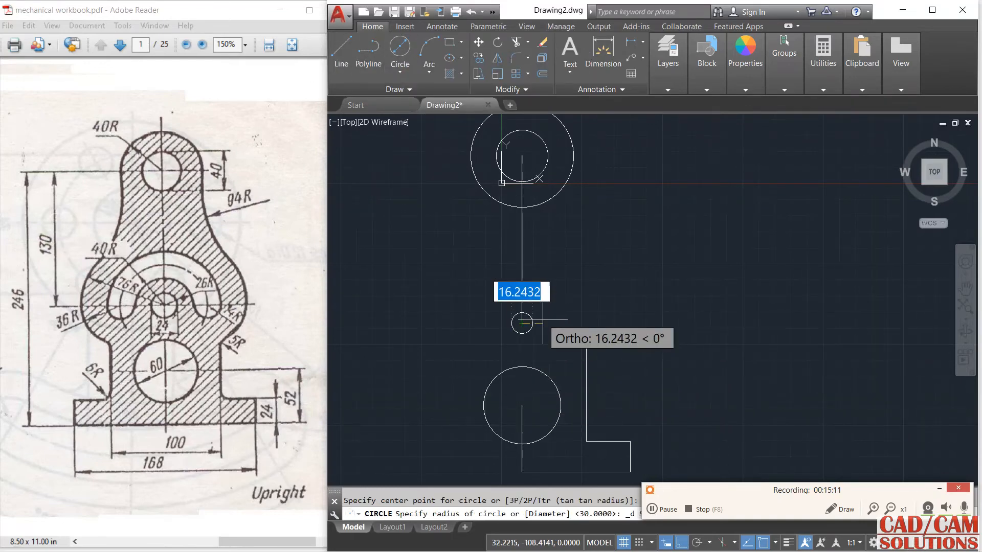
text(d)
key(Return)
text(24)
key(Return)
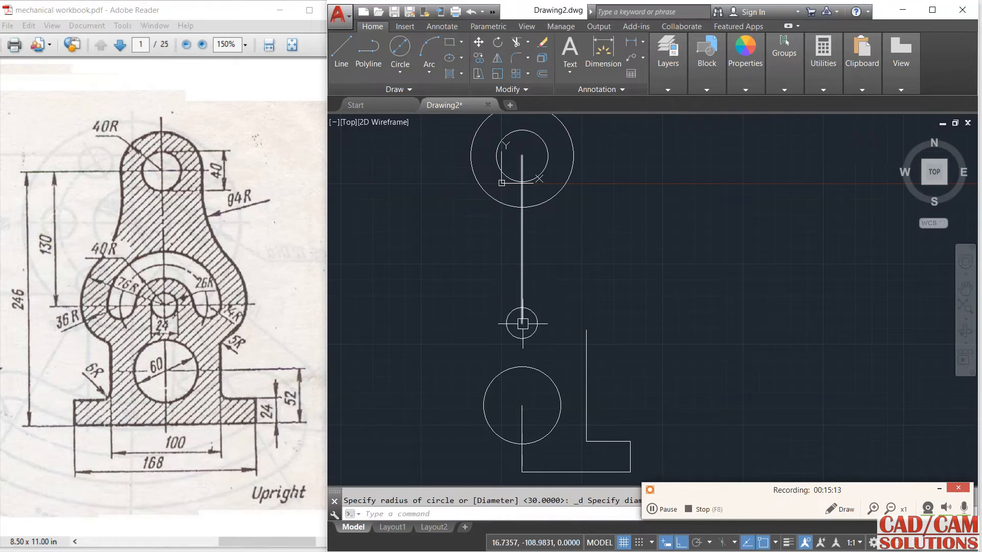
Draw a circle with a radius of 40 concentric with the 24 diameter circle.
scroll(522, 323, up, 2)
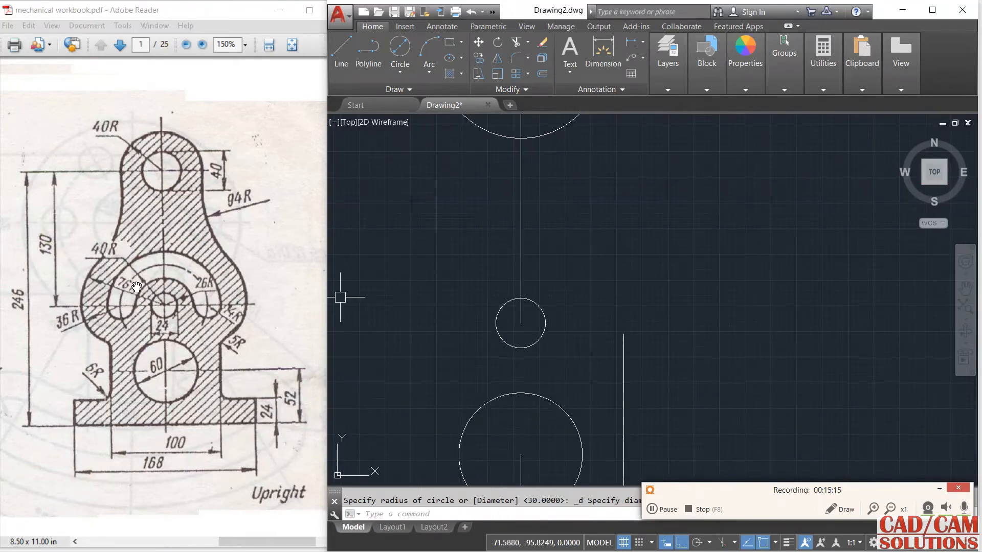
click(400, 47)
click(401, 72)
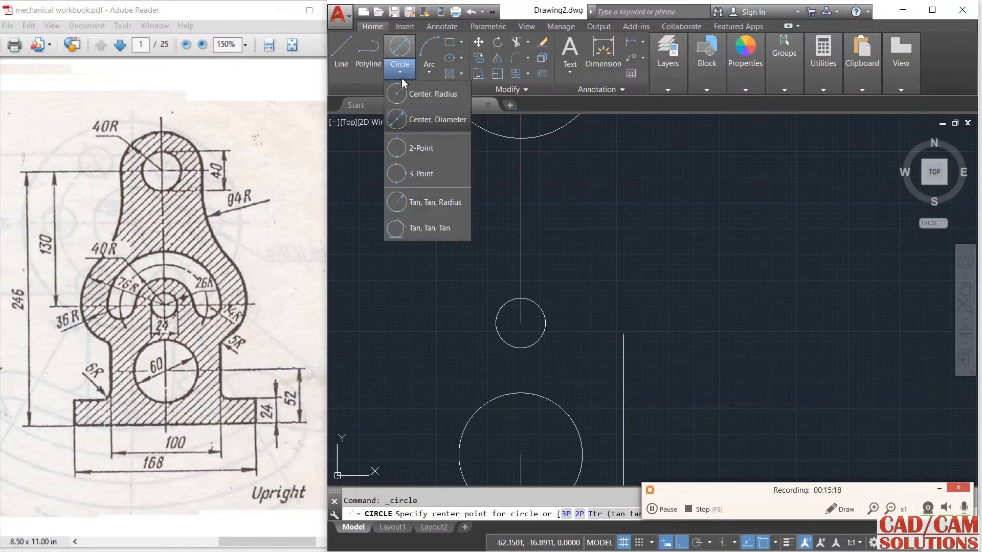
click(521, 323)
text(40)
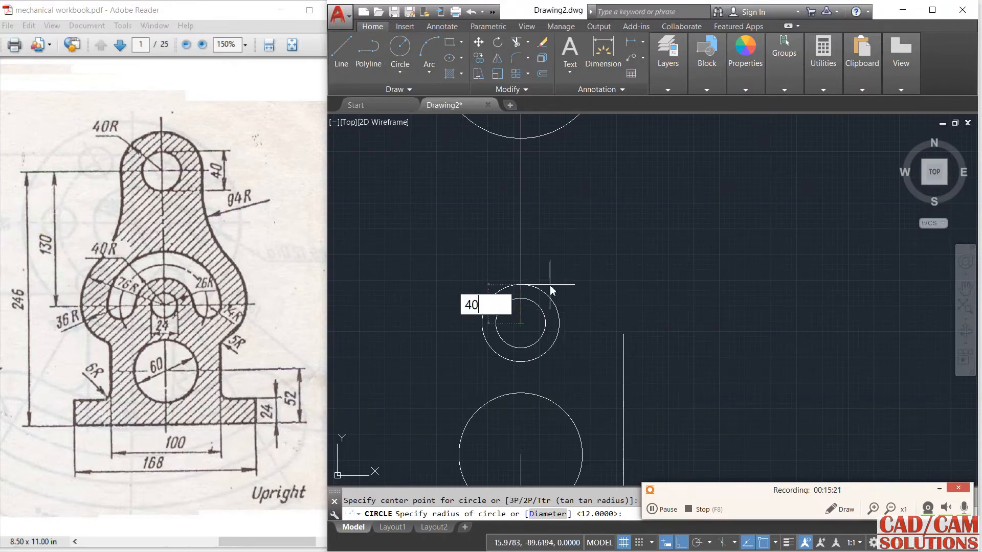
key(Return)
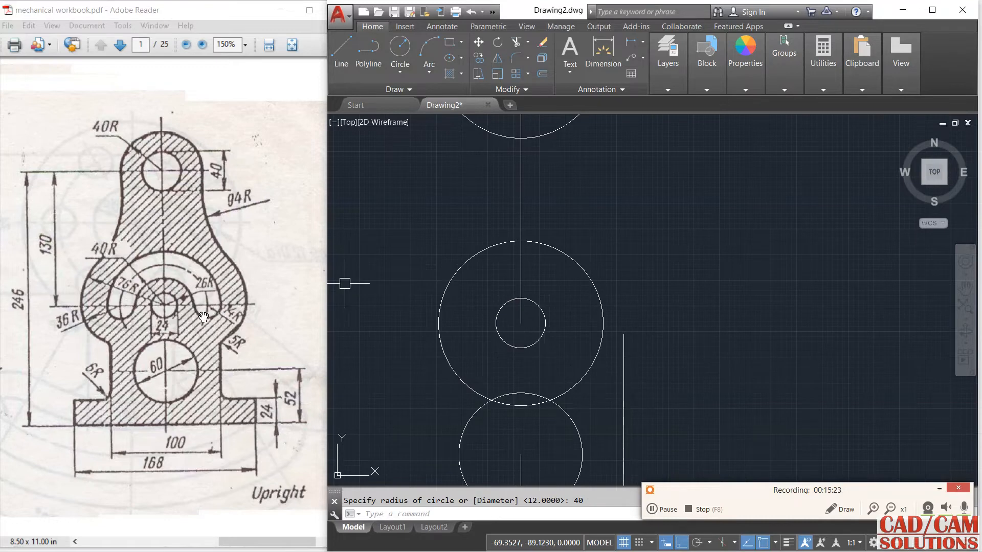
Draw a circle with a radius of 14 centred on the right quadrant of the radius 40 circle.
click(400, 72)
click(410, 97)
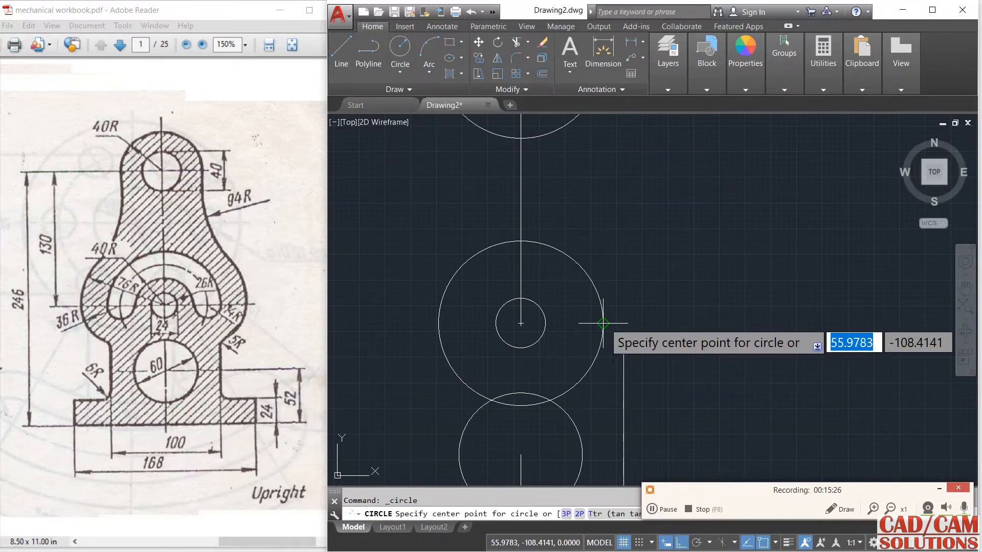
click(603, 323)
text(14)
key(Return)
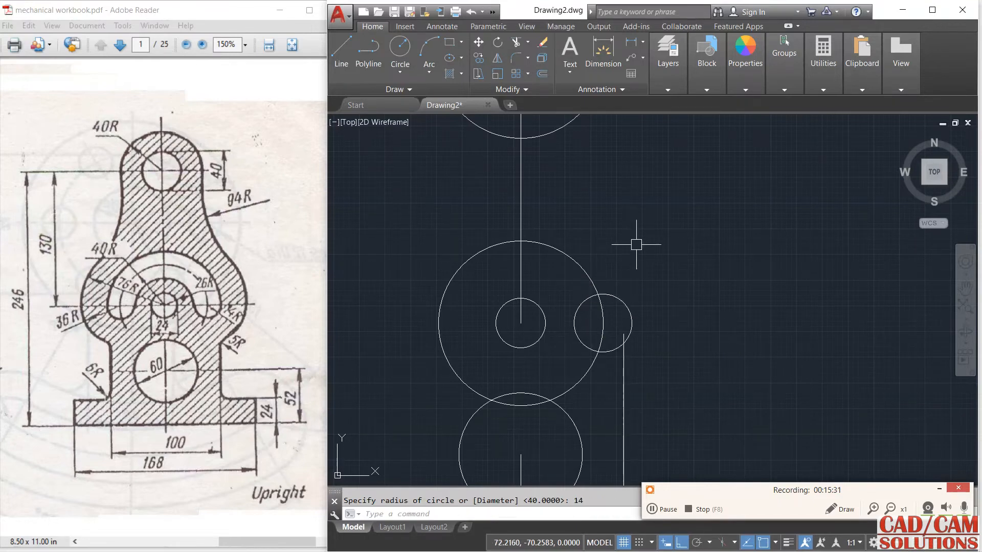
Draw a circle with a radius of 14 centred on the left quadrant of the radius 40 circle.
mouse_move(635, 237)
middle_down()
mouse_move(638, 257)
mouse_move(631, 228)
middle_up()
right_click(631, 228)
click(642, 233)
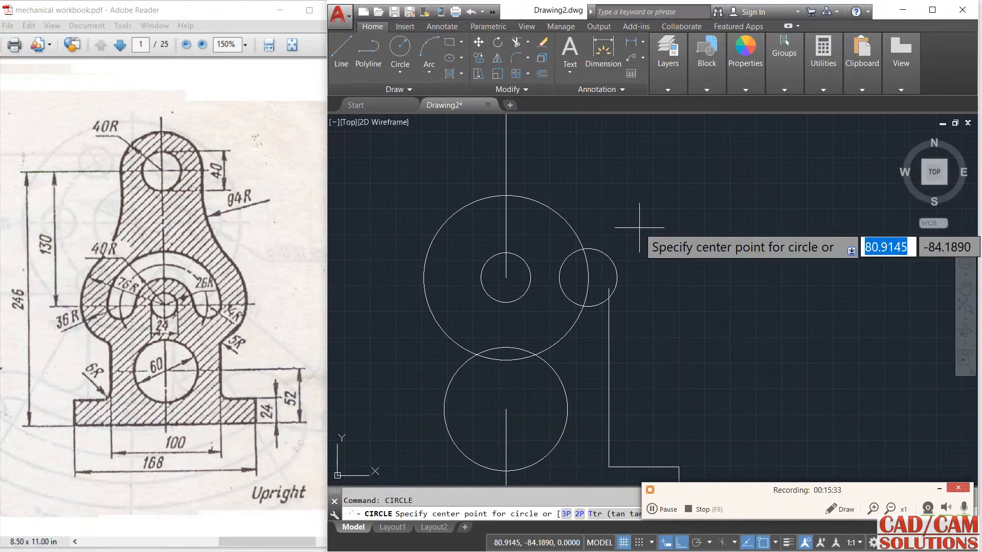
click(423, 278)
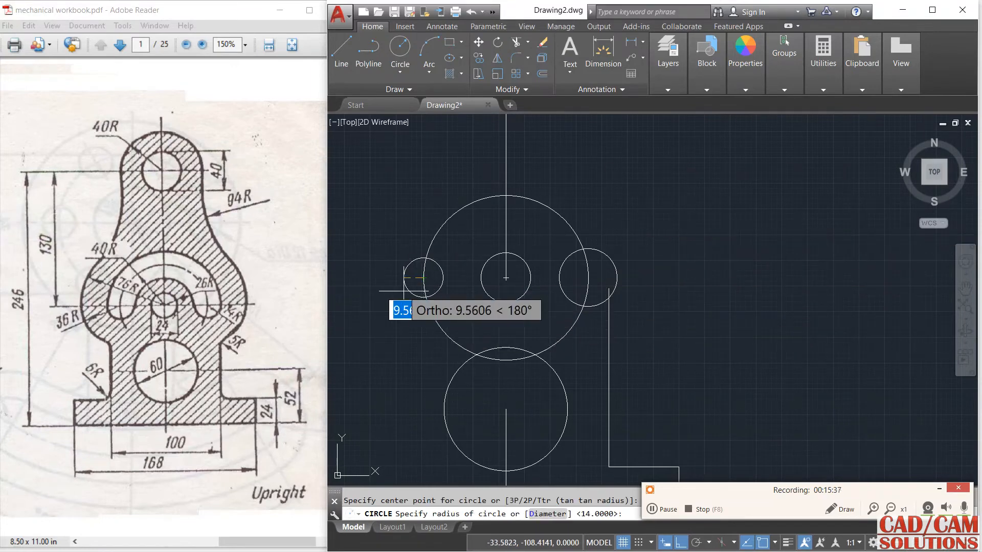
text(14)
key(Return)
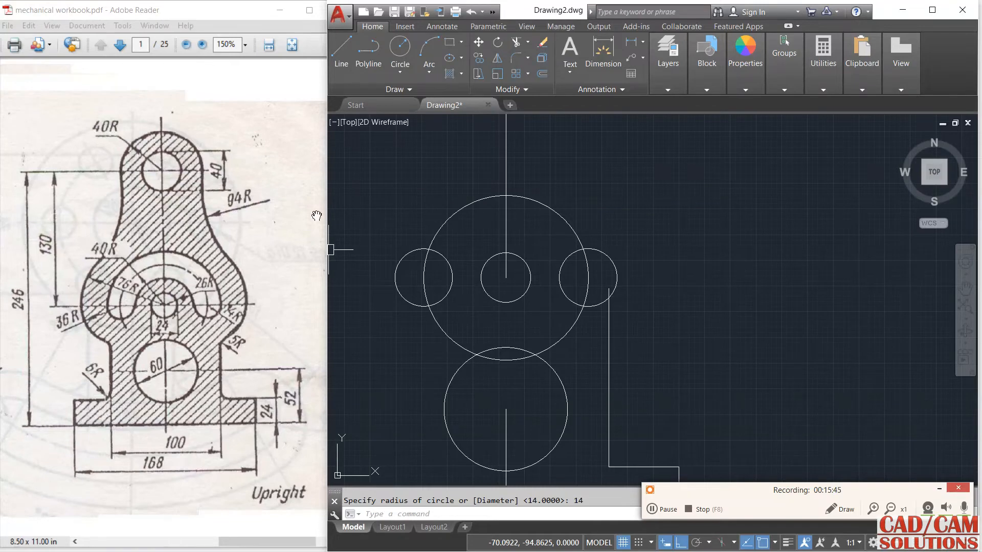
Draw a circle with a radius of 26 around the 24 diameter circle's centre, touching the inner sides of the two small circles.
click(394, 74)
click(412, 95)
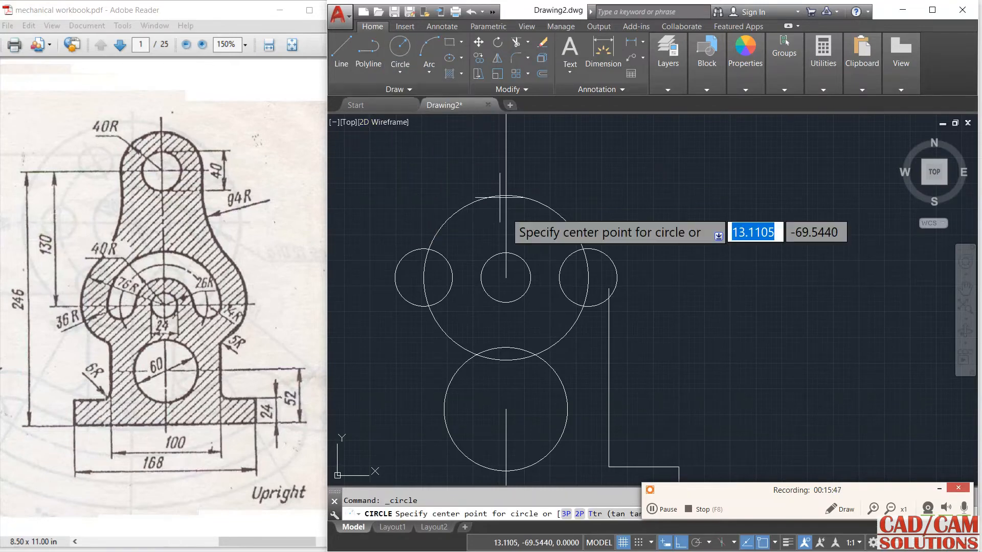
click(505, 278)
text(26)
key(Return)
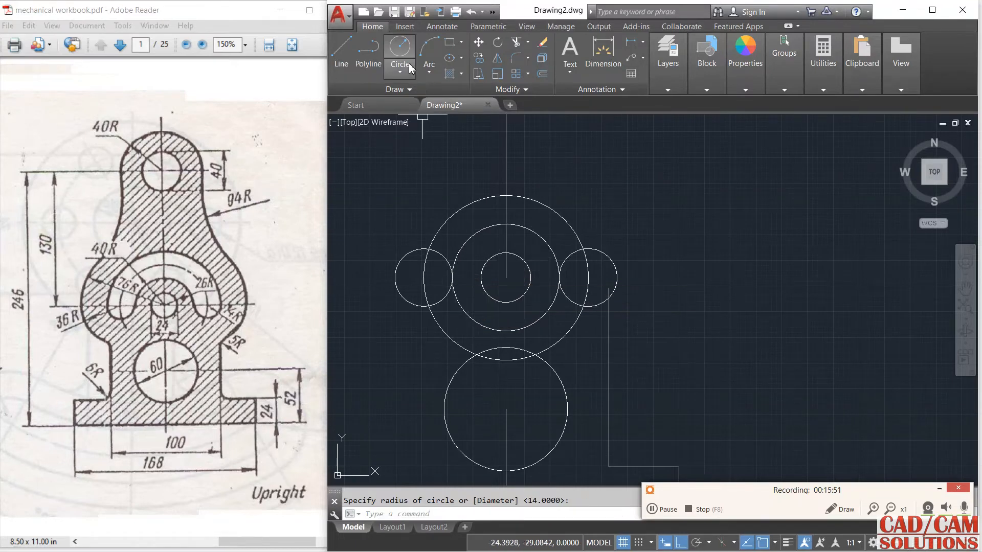
Draw a concentric circle with a radius of 54 through the outer quadrant of the left radius 14 circle.
click(400, 48)
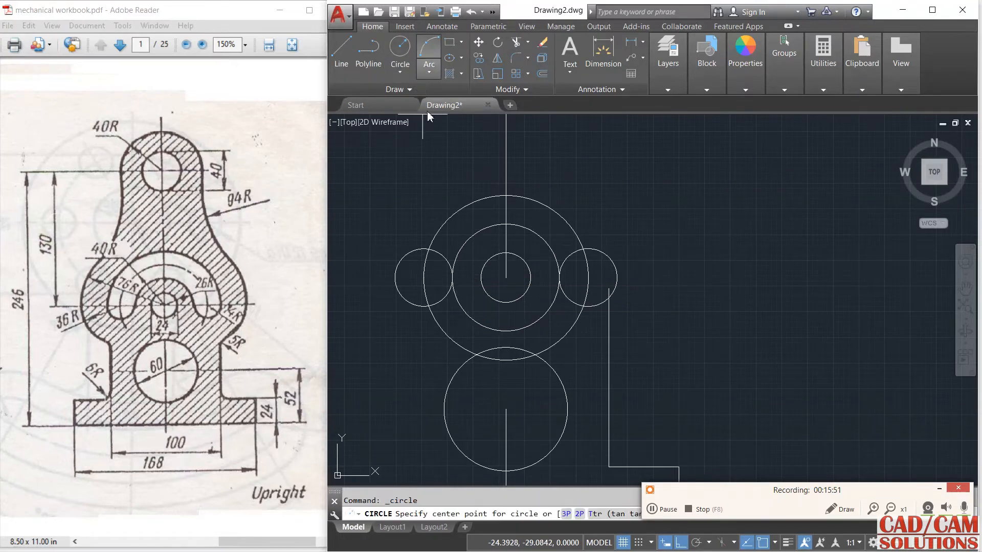
click(505, 277)
click(395, 278)
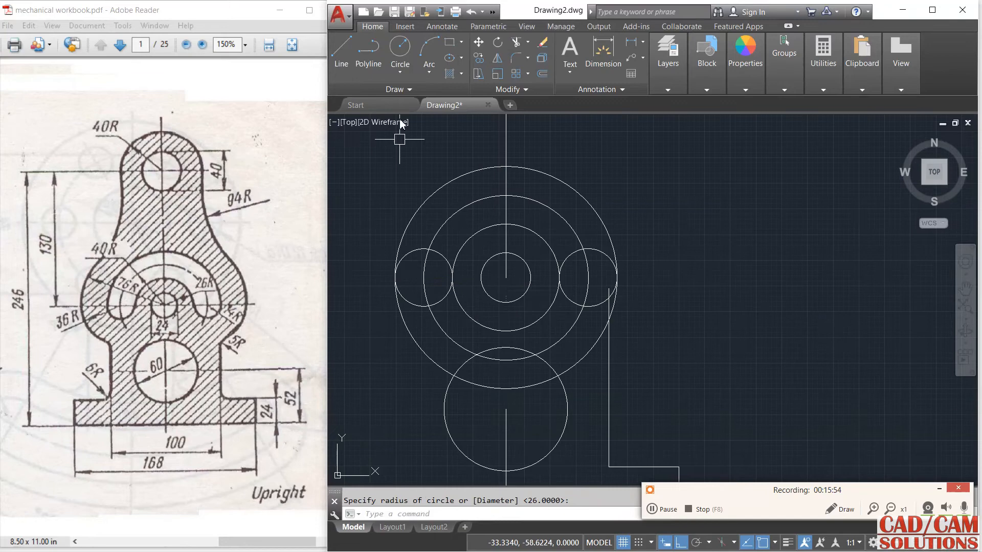
Trim away the lower portions of the radius 54, 40 and 26 circles below the two radius 14 circles.
click(517, 42)
key(Return)
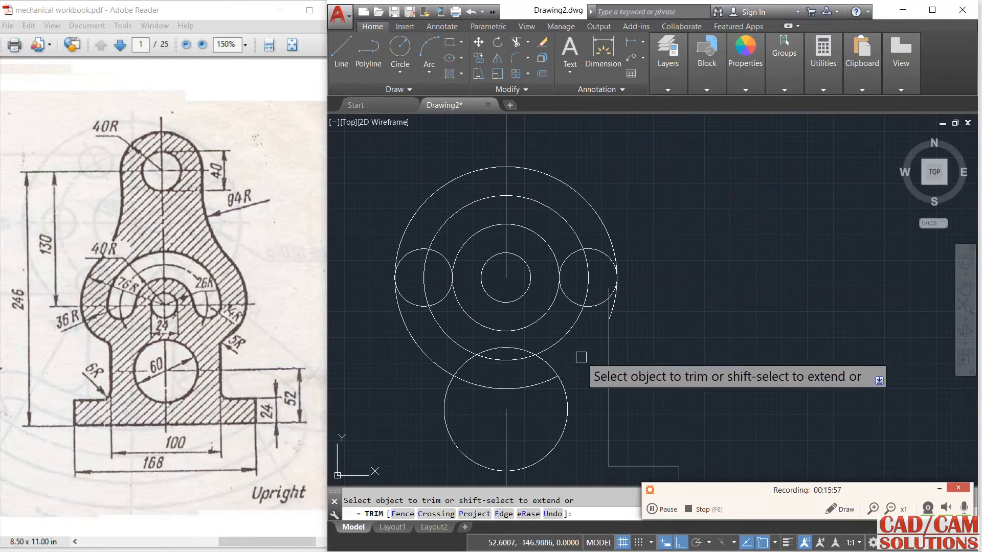
click(458, 377)
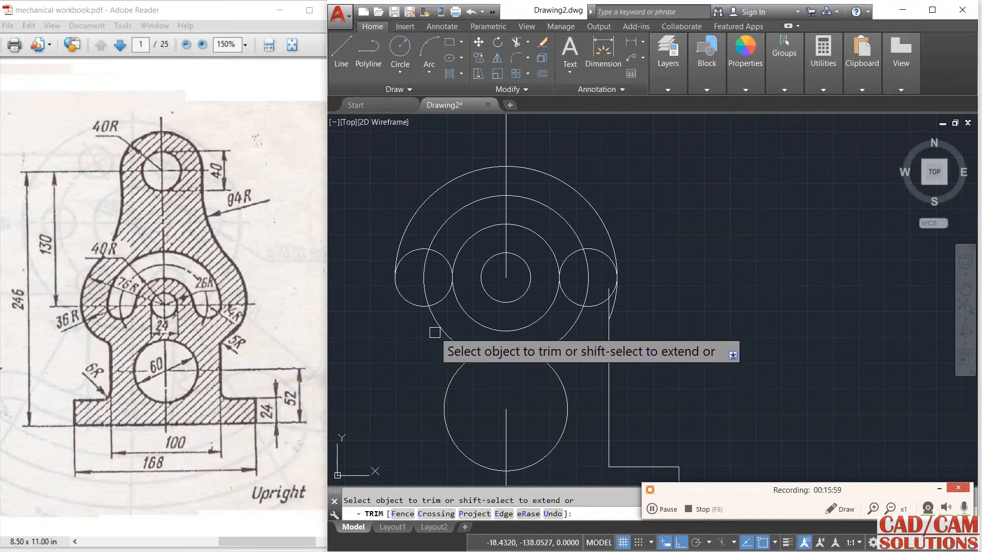
click(460, 306)
click(508, 357)
click(552, 345)
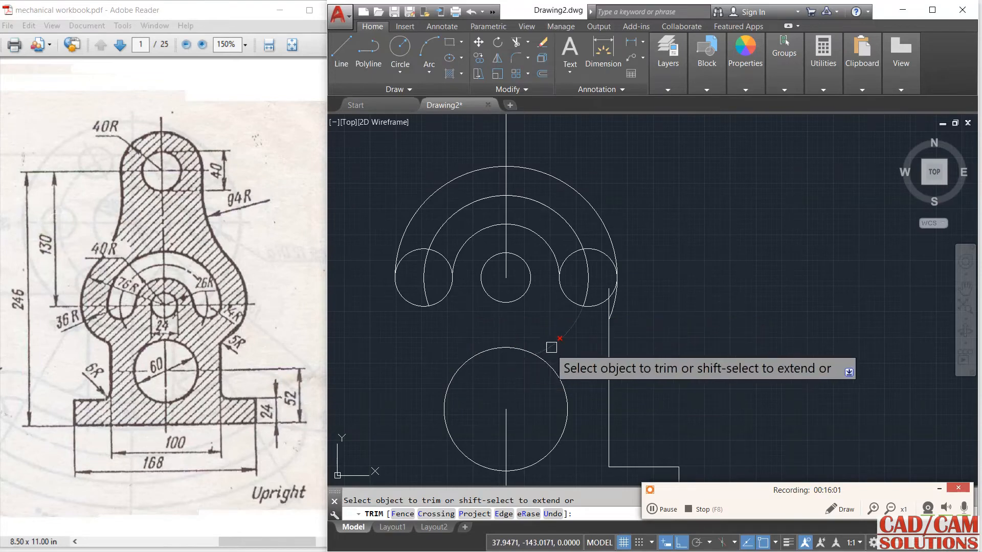
click(617, 305)
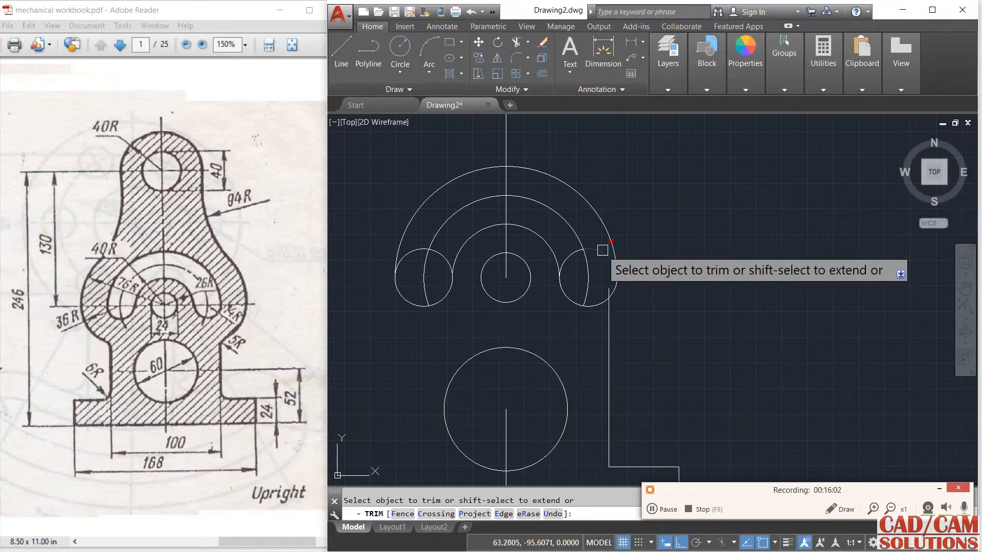
Trim the upper halves of both radius 14 circles to leave the curved slot with rounded ends.
click(572, 258)
click(446, 257)
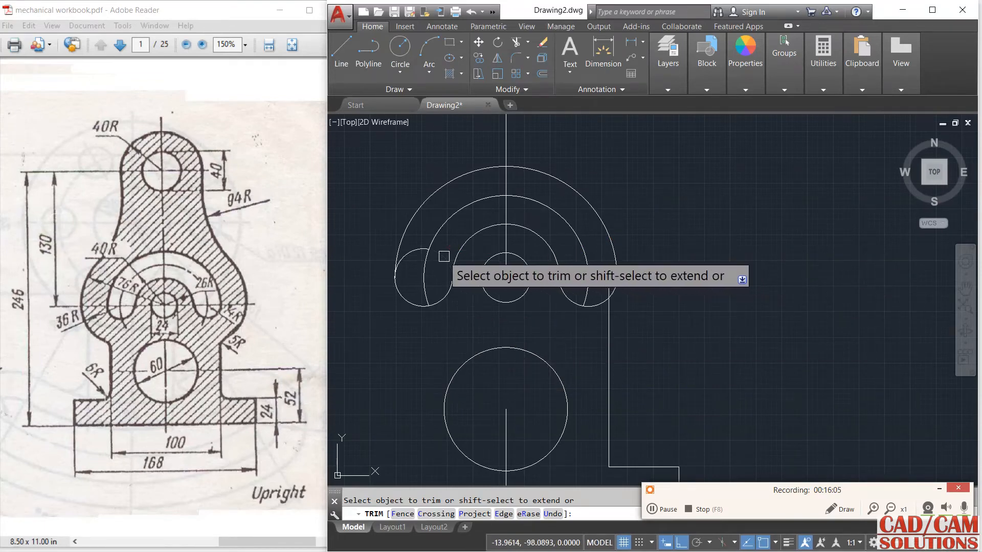
click(415, 253)
right_click(488, 323)
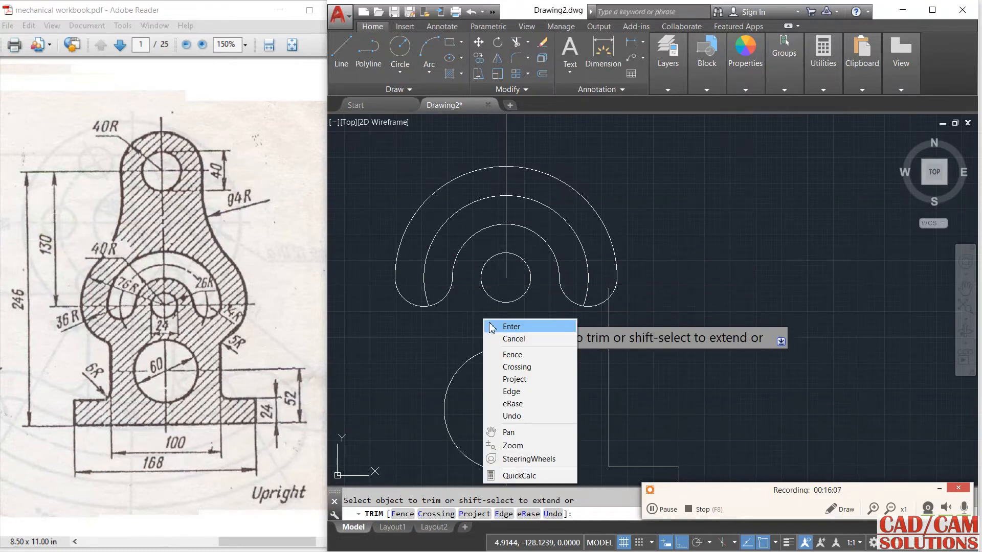
click(490, 325)
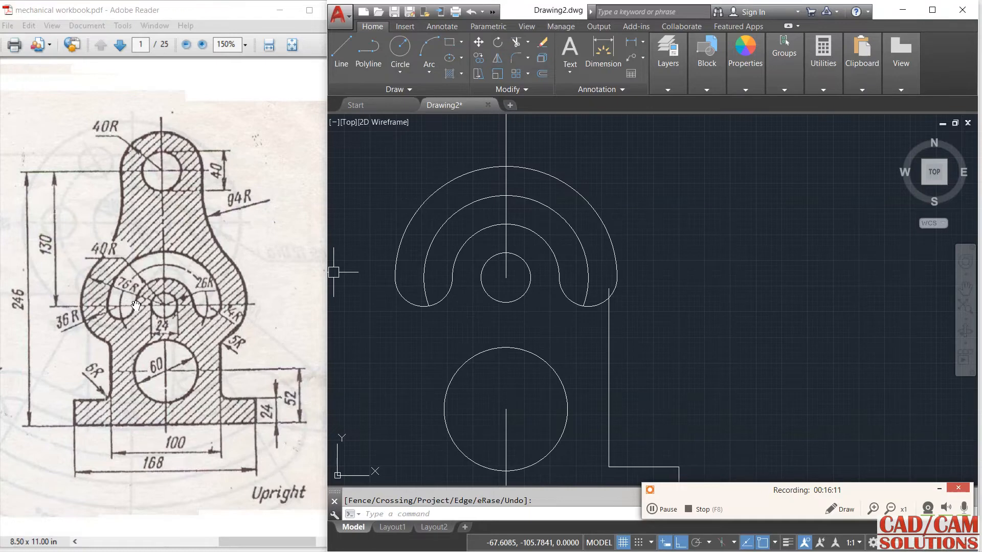
Draw a circle with a radius of 76 centred on the 24 diameter circle's centre.
click(400, 47)
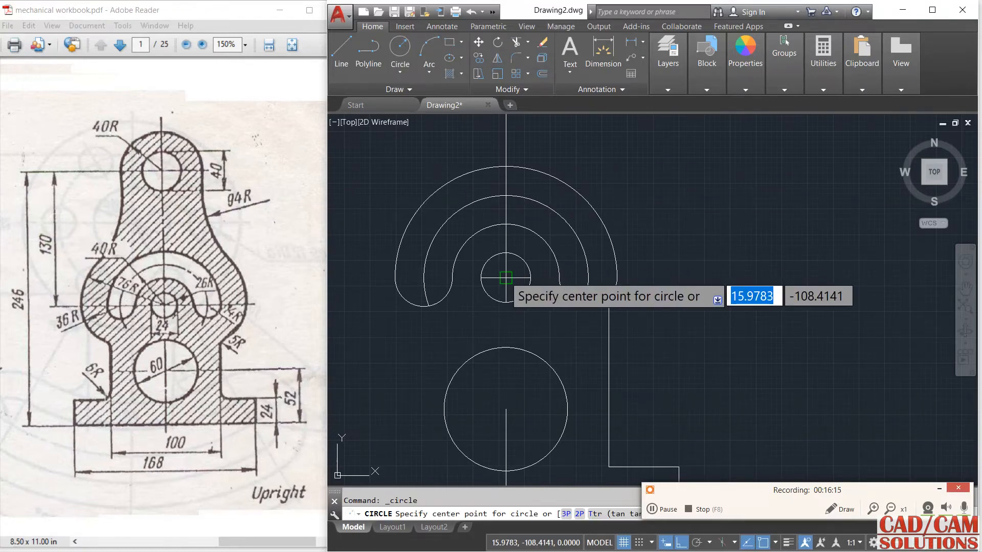
click(506, 278)
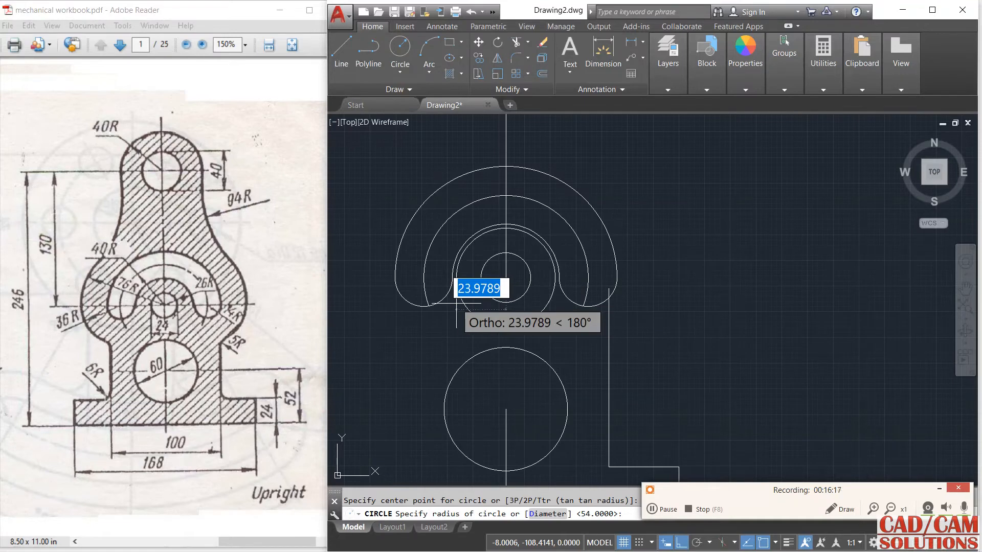
text(76)
key(Return)
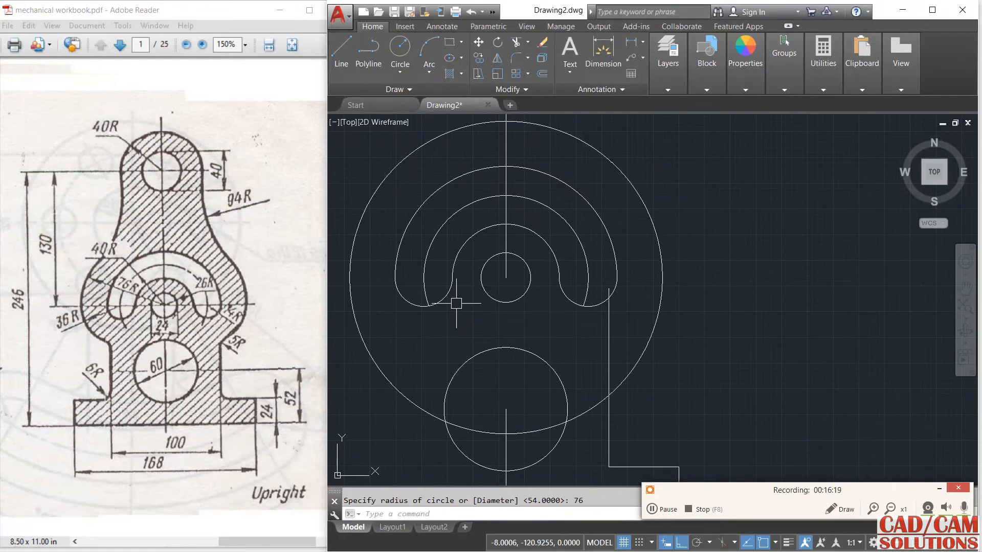
Draw two circles with a radius of 36, centred on the left and right end-arc centres of the curved slot.
mouse_move(532, 210)
middle_down()
mouse_move(550, 212)
mouse_move(561, 268)
mouse_move(536, 297)
middle_up()
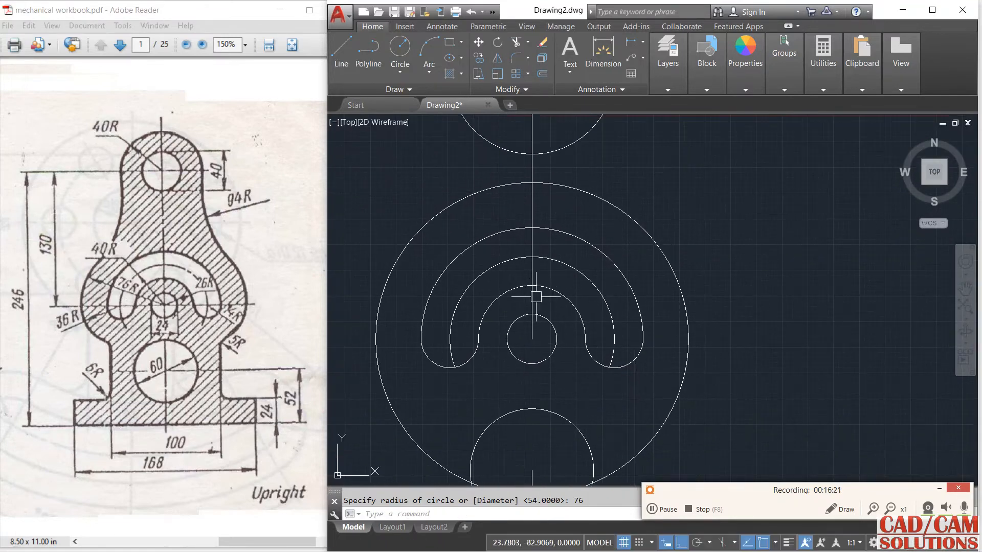
click(399, 47)
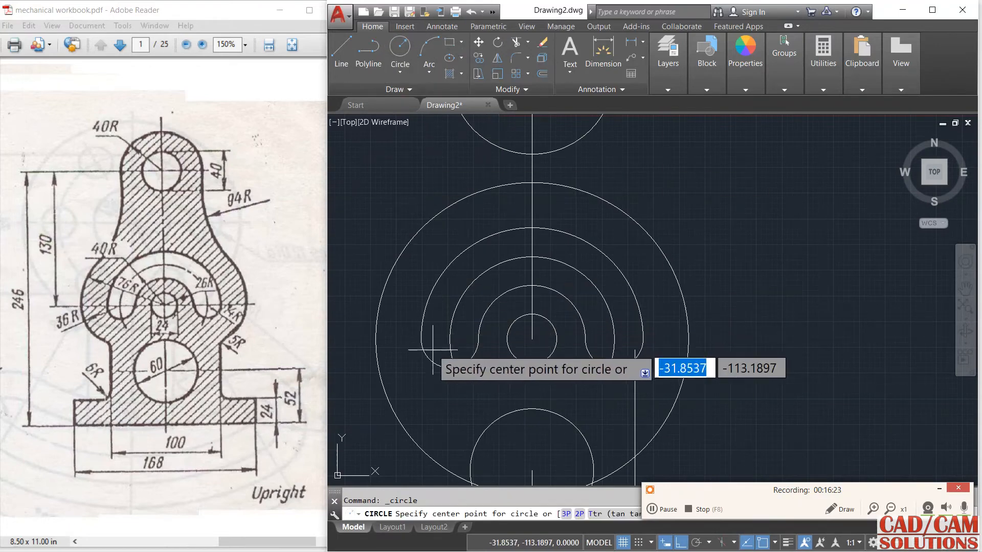
click(450, 339)
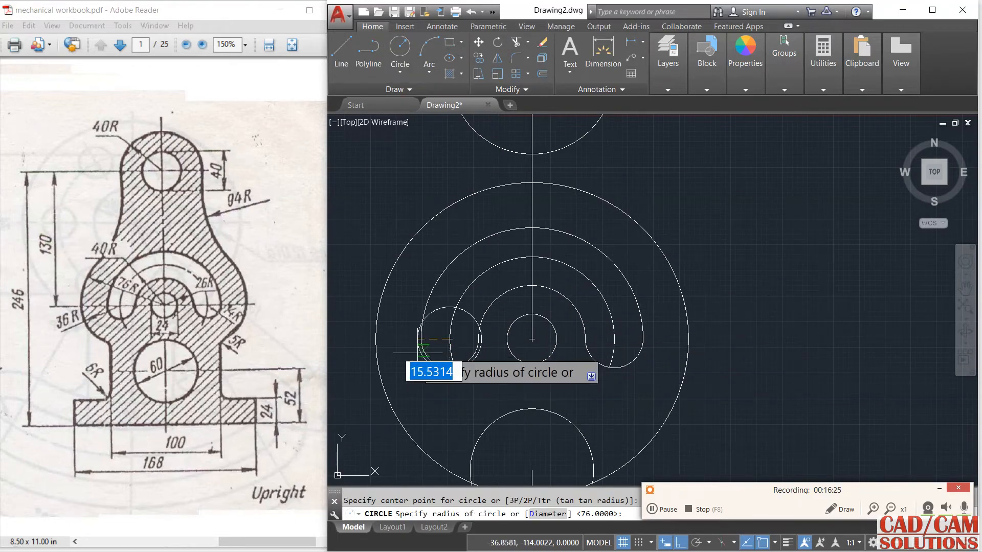
text(36)
key(Return)
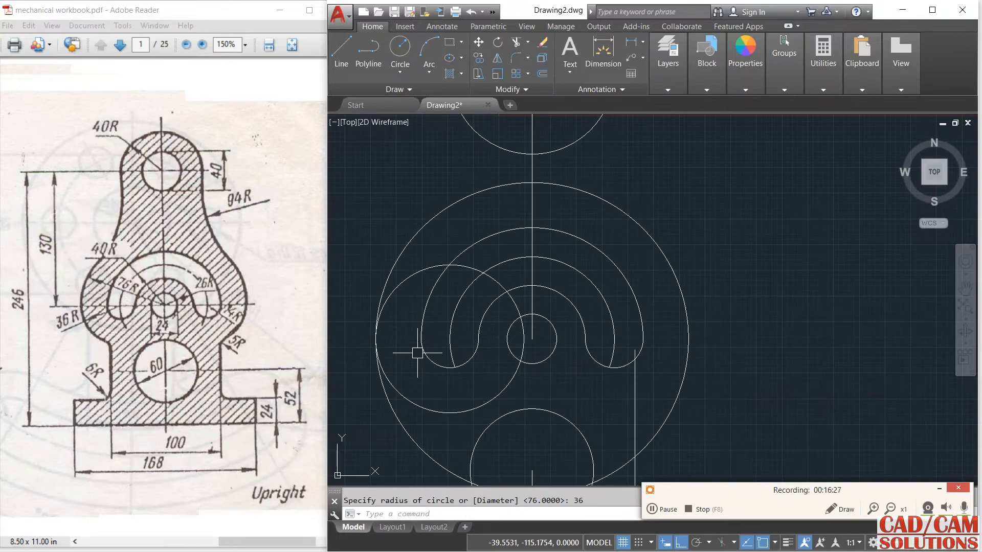
click(400, 48)
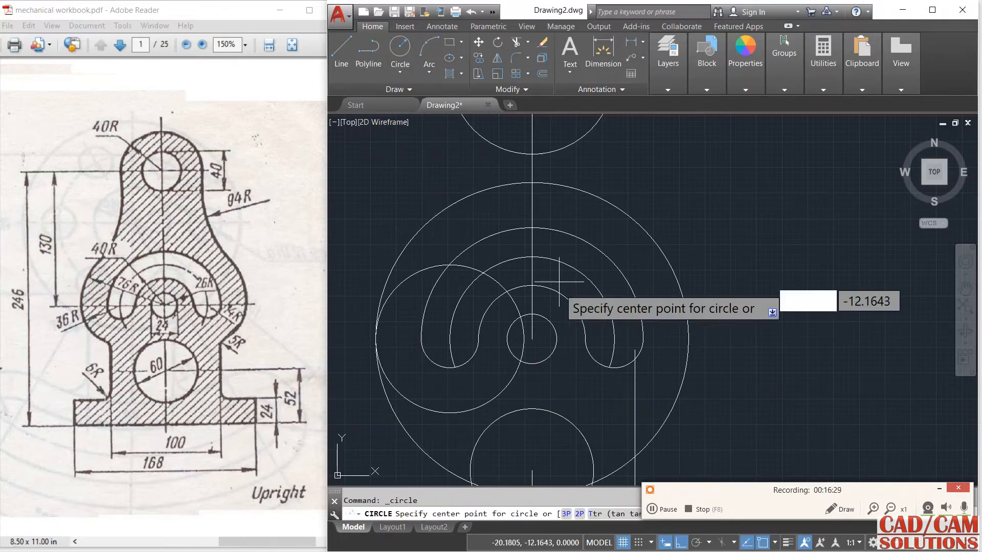
click(612, 339)
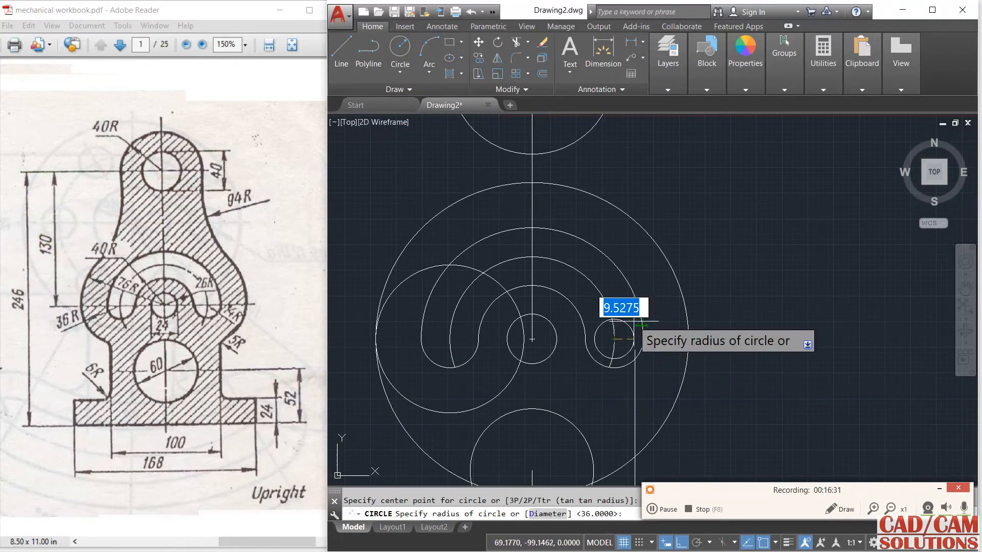
text(36)
key(Return)
middle_drag(629, 324, 612, 258)
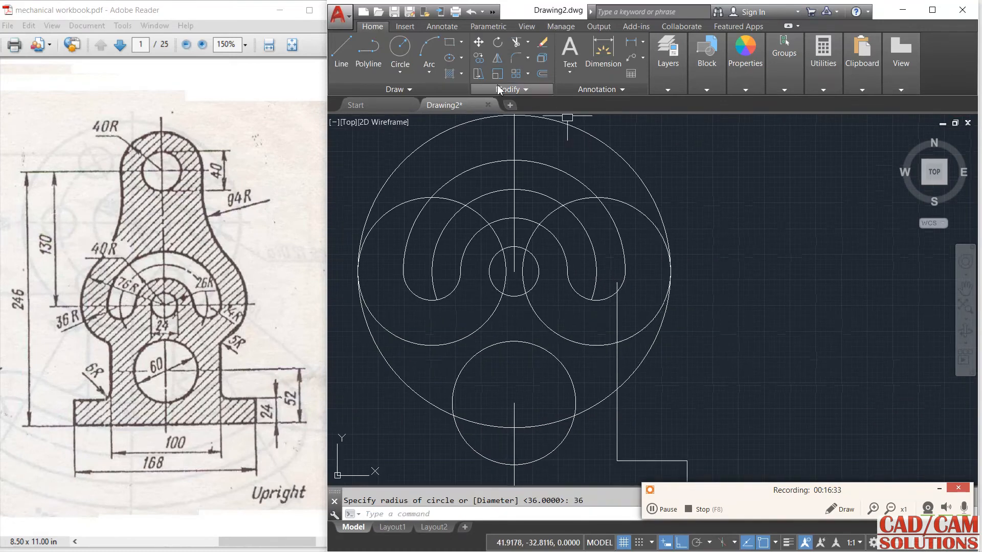
click(516, 44)
middle_drag(538, 230, 542, 261)
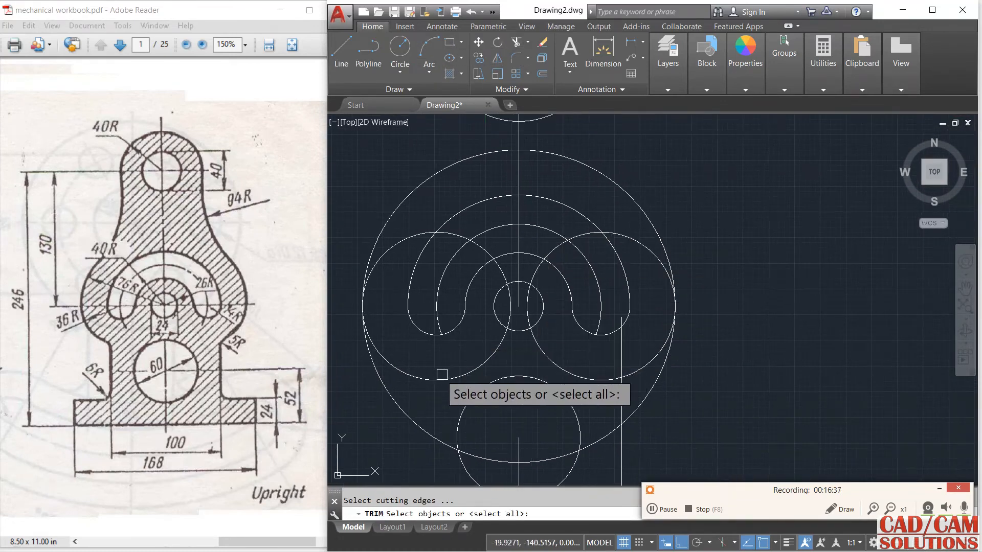
click(406, 409)
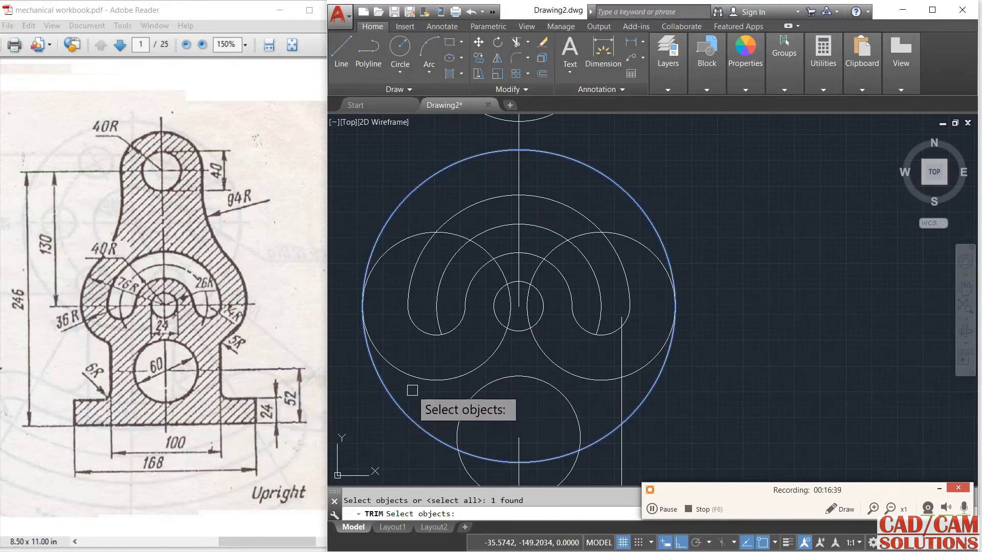
key(Escape)
Trim the lower part of the radius 76 circle and the outer upper arcs of both radius 36 circles.
key(space)
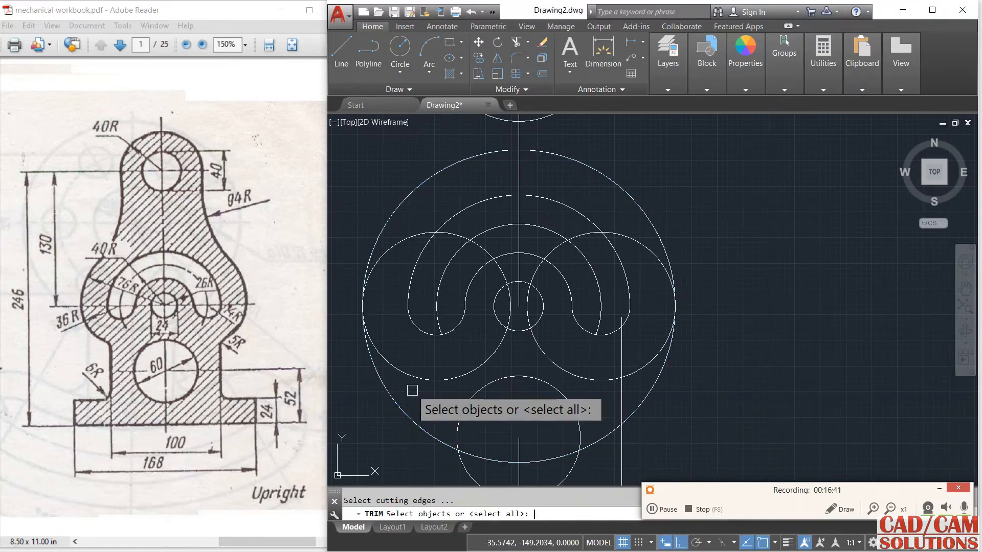
key(space)
click(407, 419)
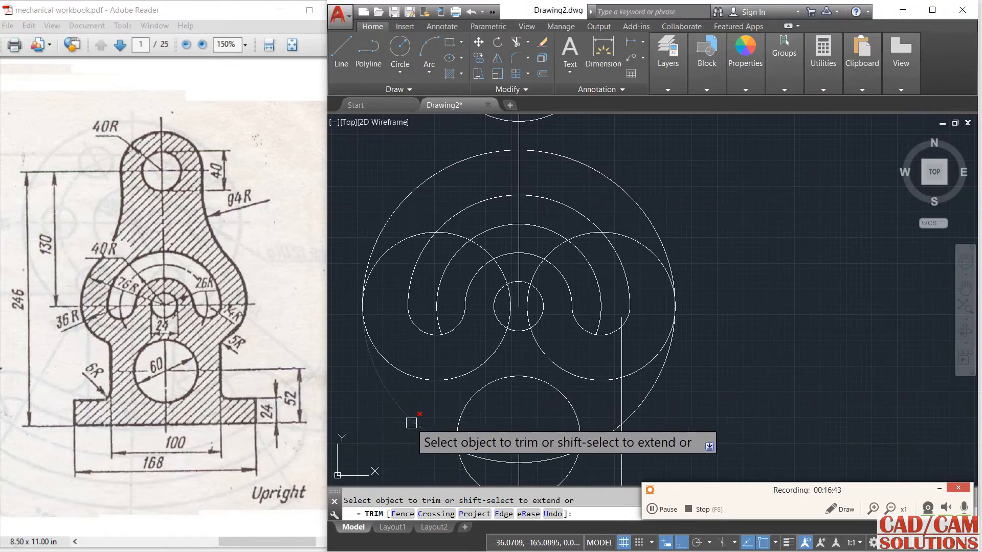
click(620, 405)
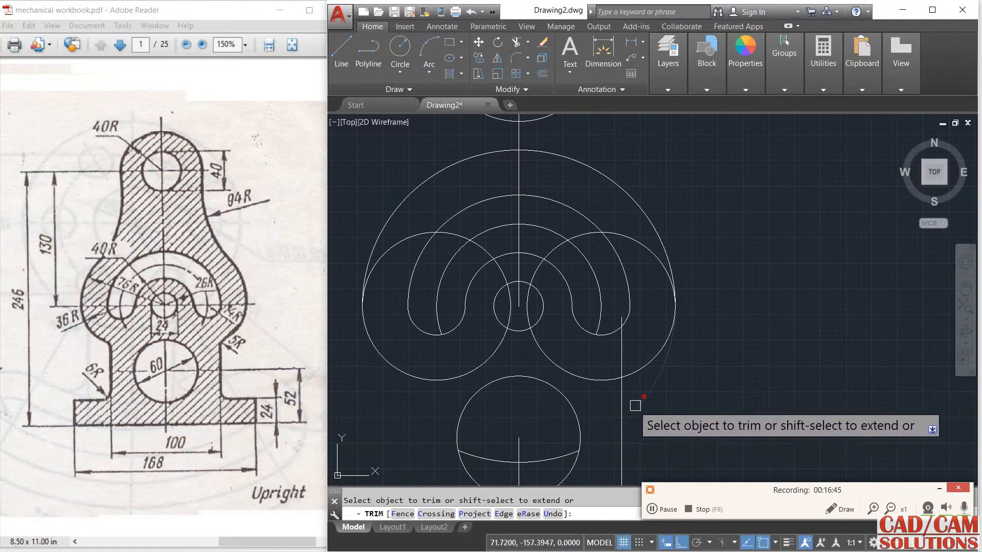
right_click(705, 355)
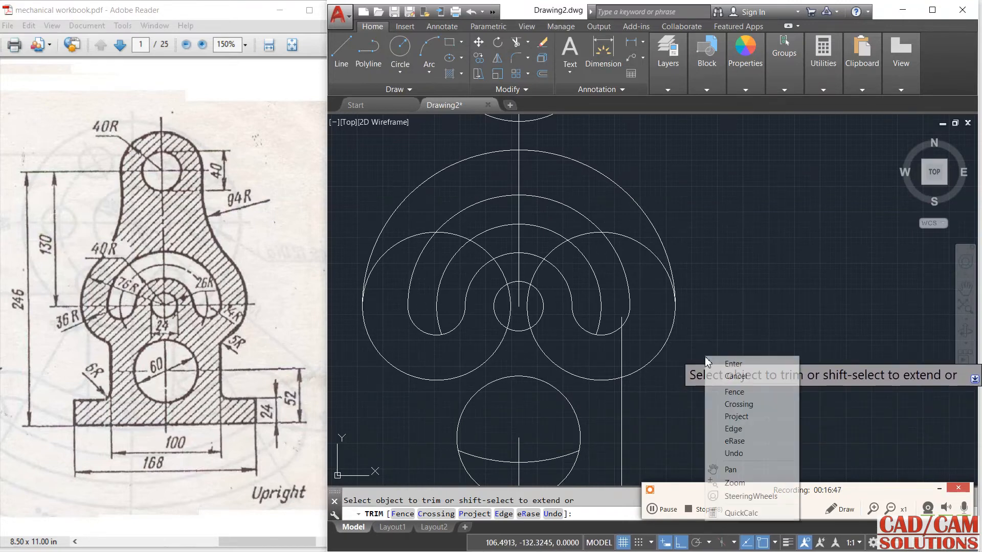
click(643, 248)
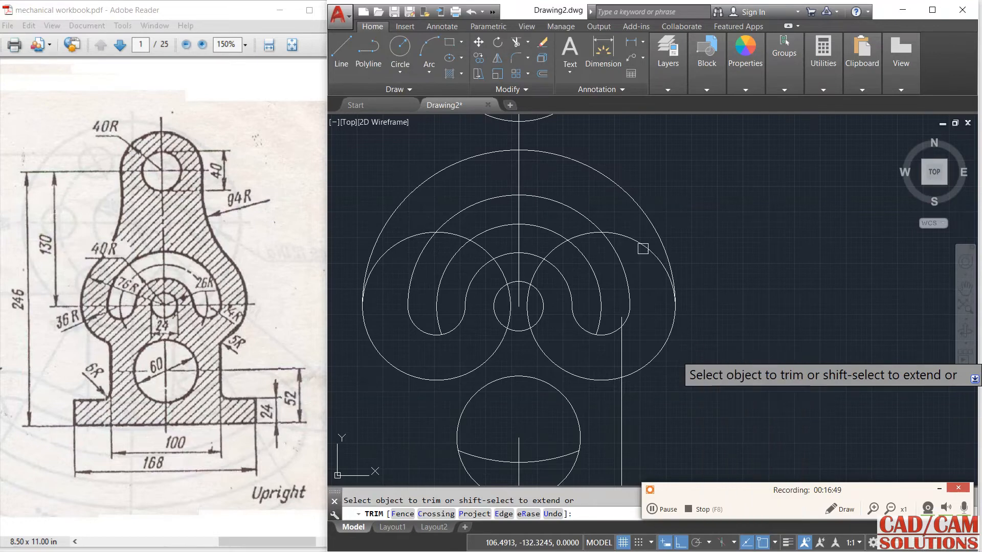
click(643, 247)
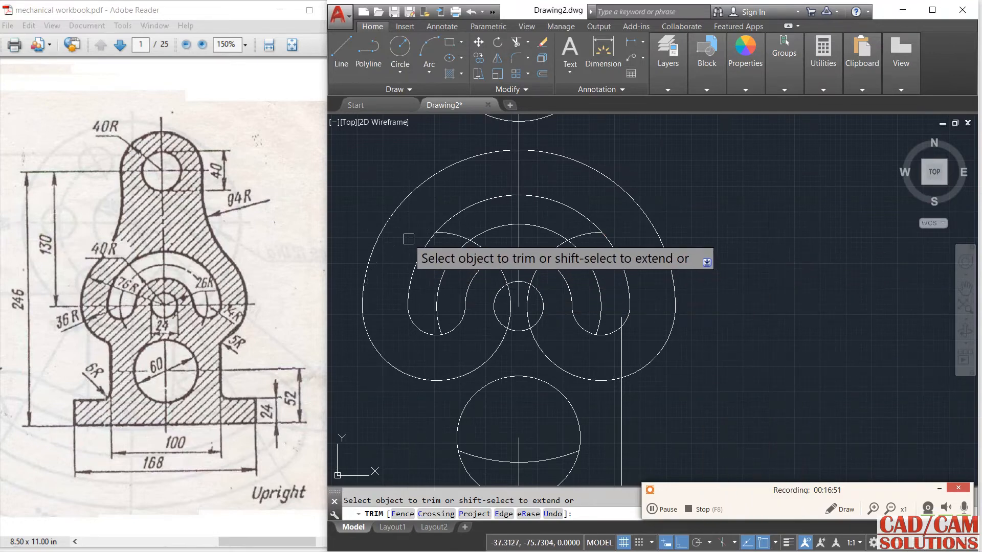
right_click(450, 315)
click(475, 335)
Erase the leftover radius 76 arc and the vertical line inside the 60 diameter circle.
click(528, 458)
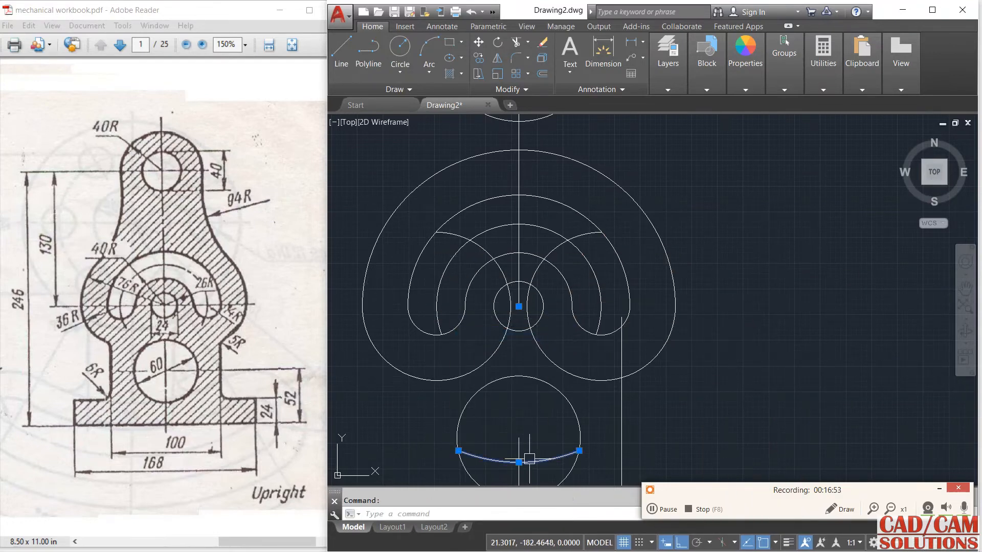
key(Delete)
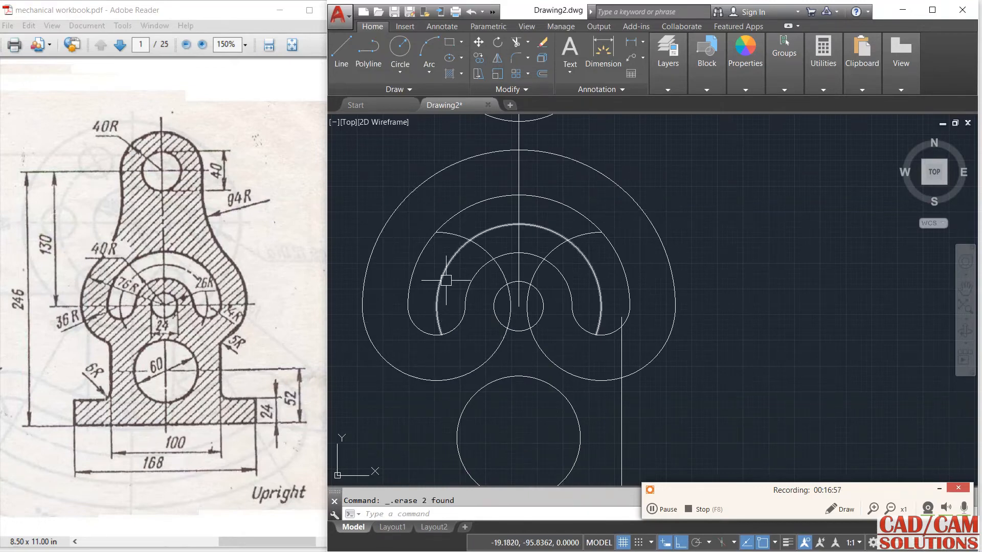
Draw a radius 94 circle tangent to the left sides of the upper radius 40 circle and the radius 76 arc.
middle_drag(446, 280, 478, 376)
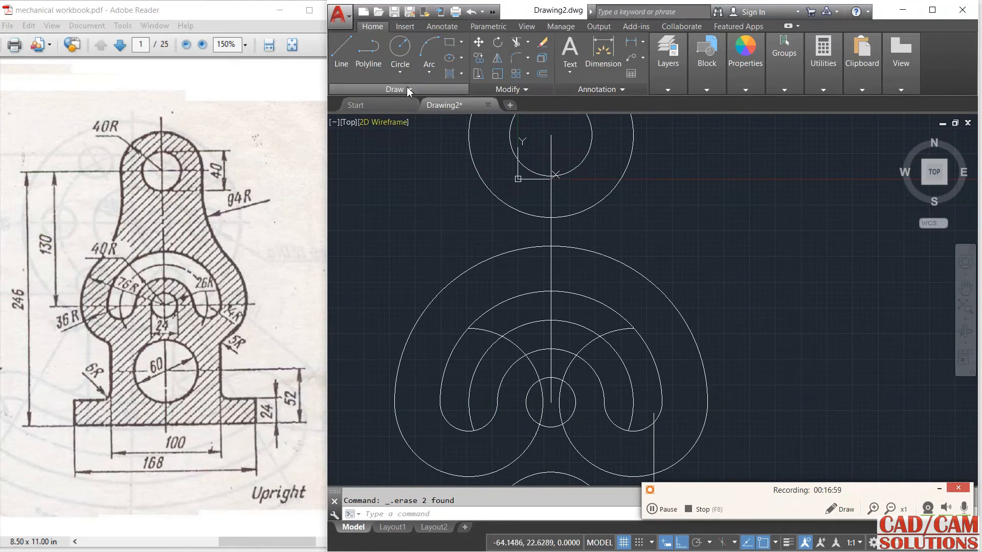
click(400, 73)
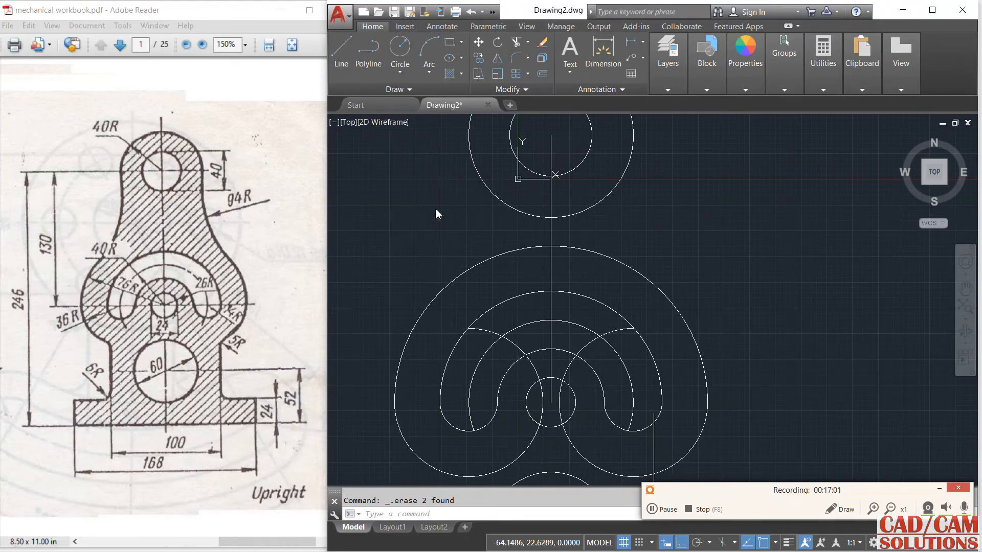
click(470, 154)
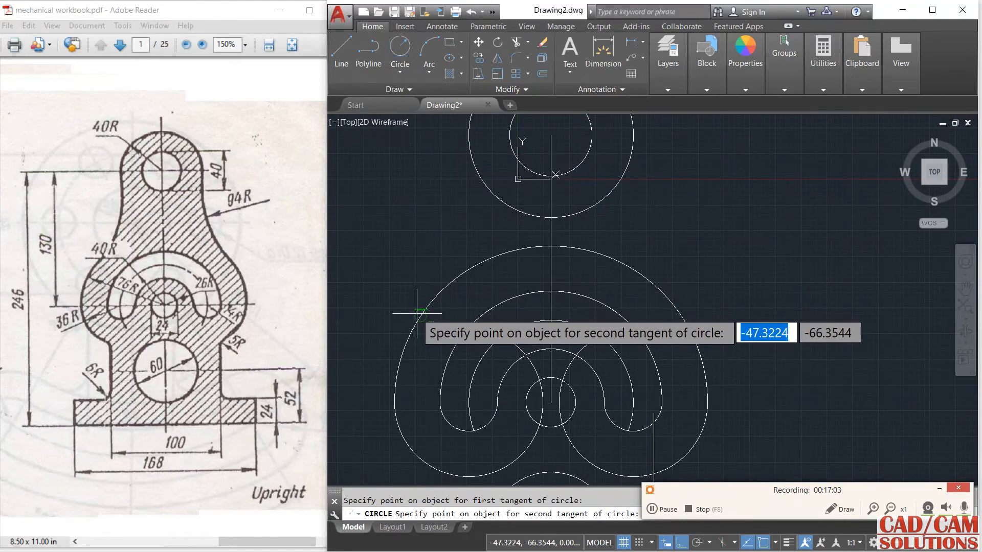
click(416, 313)
text(94)
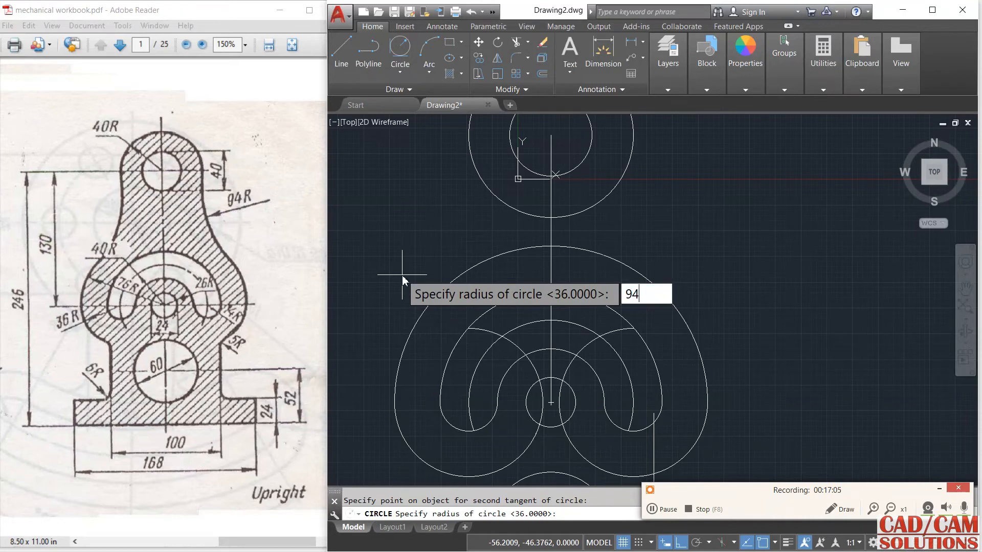
key(Return)
Draw a matching radius 94 circle tangent to the right sides of the upper radius 40 circle and the radius 76 arc.
click(400, 48)
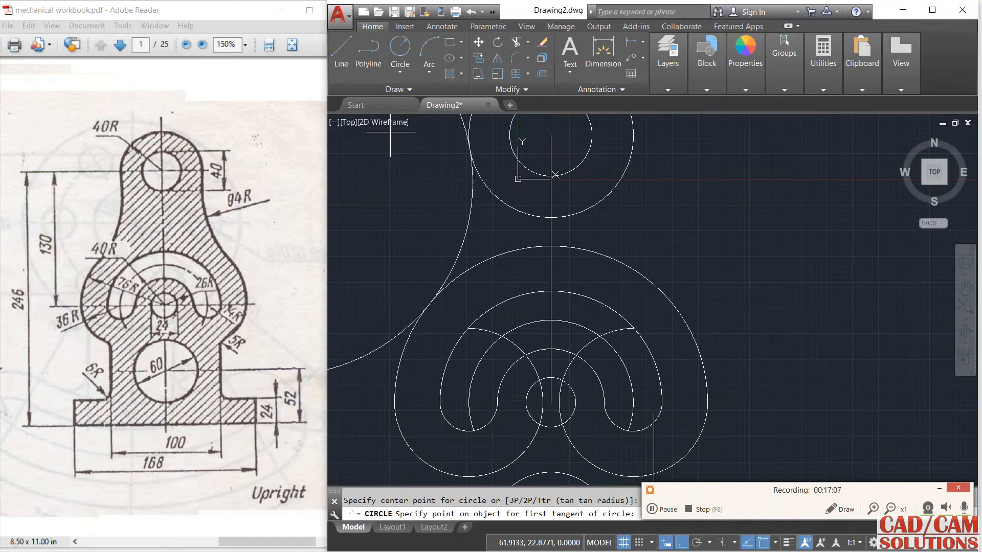
click(635, 141)
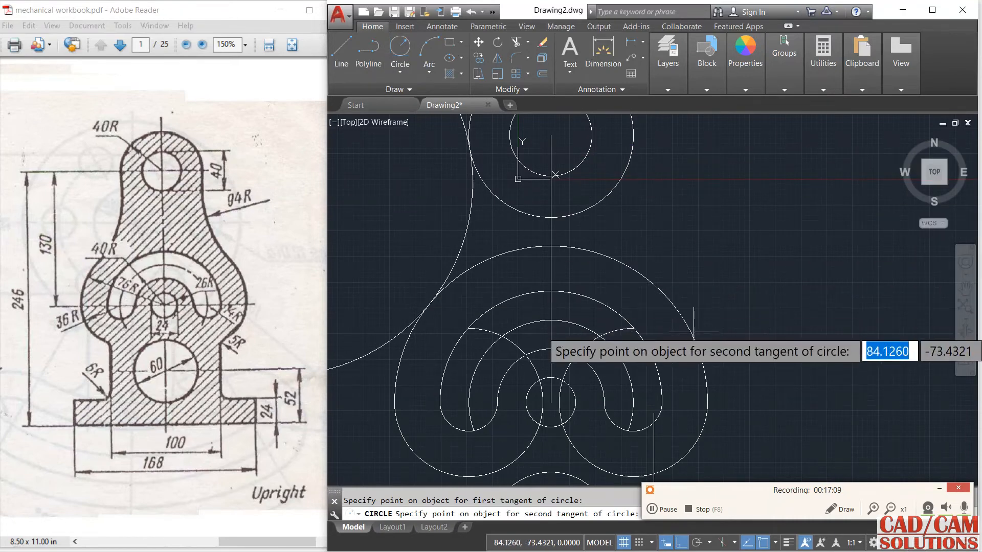
click(688, 314)
text(94)
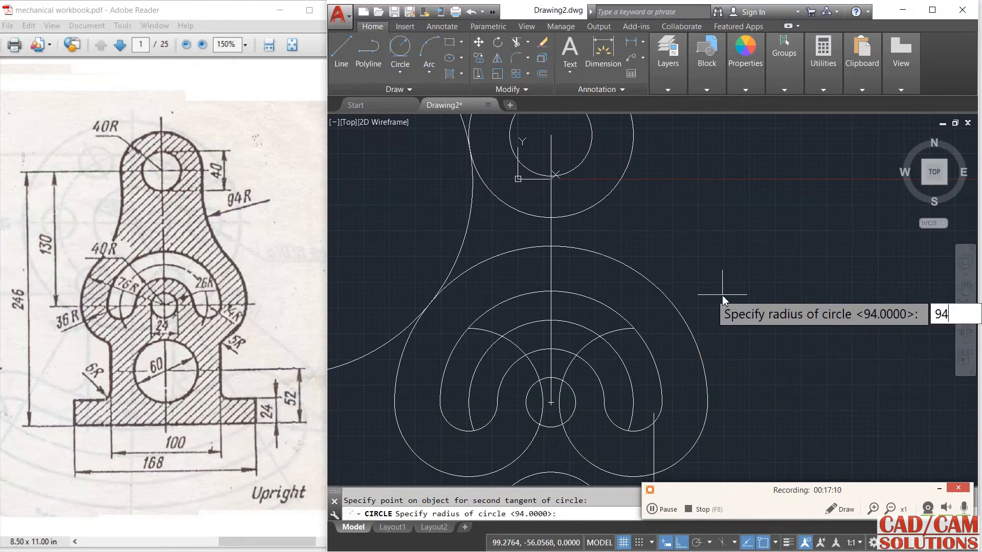
key(Return)
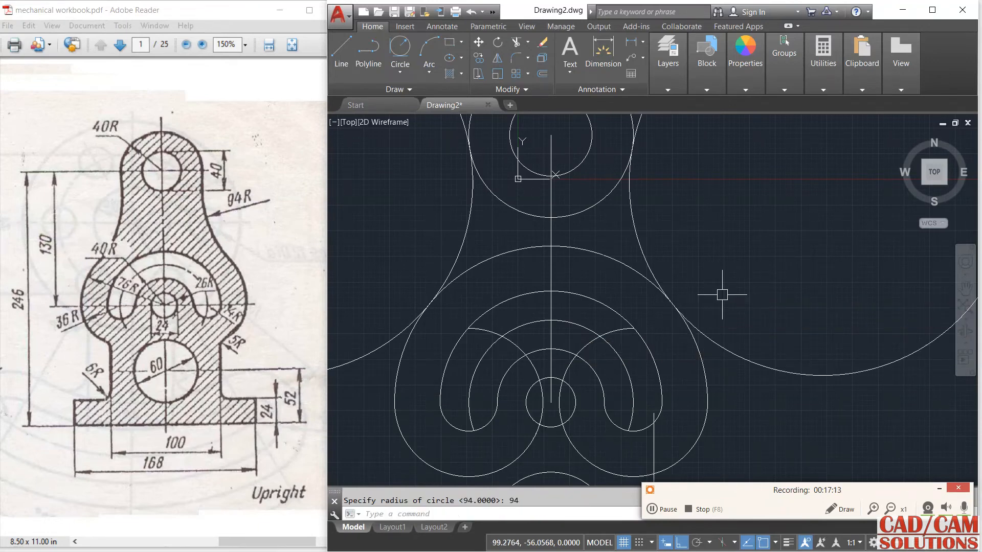
Trim the outer portions of both radius 94 circles, keeping only the concave side arcs between their tangent points.
scroll(722, 294, down, 4)
click(516, 42)
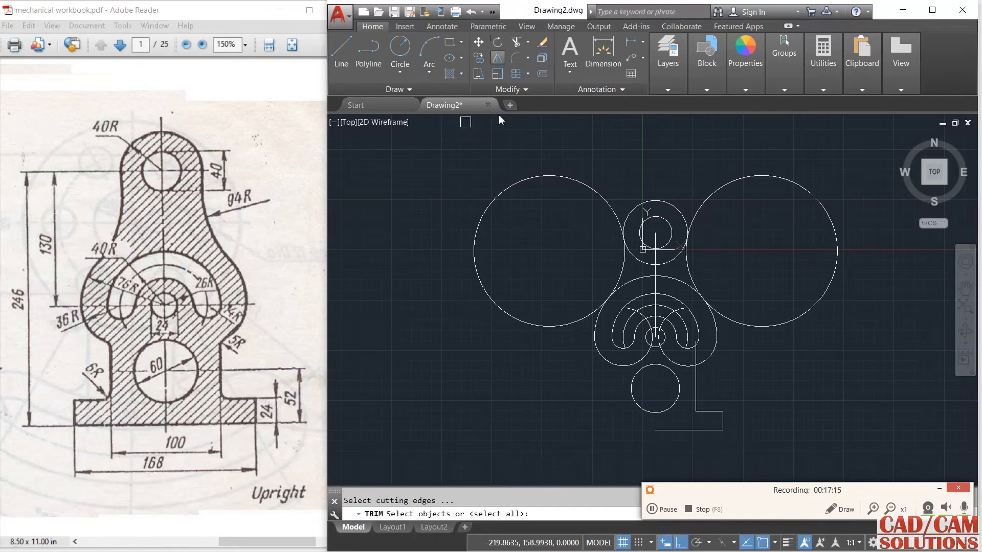
key(Return)
click(548, 174)
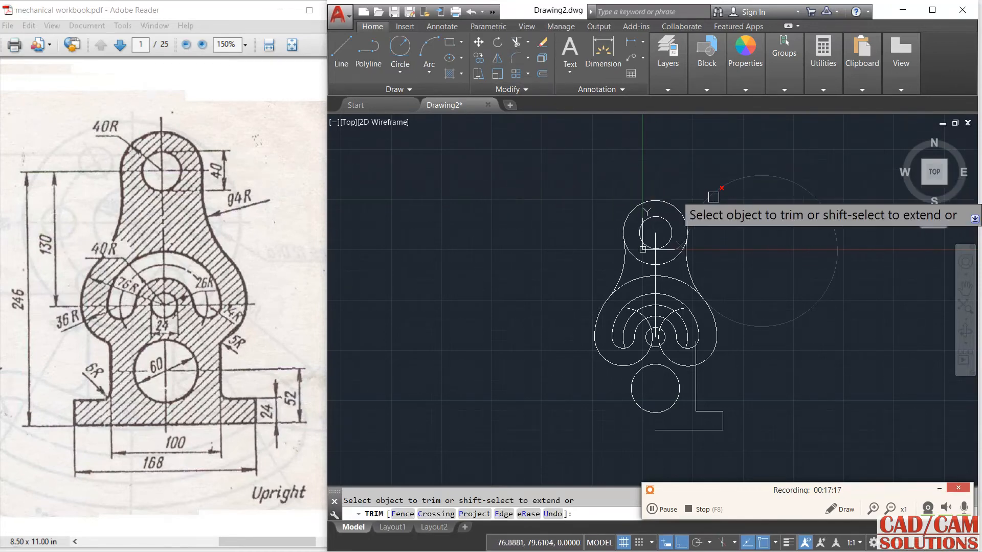
click(714, 197)
Trim the lower part of the upper radius 40 circle and the top of the radius 76 arc between the side arcs.
scroll(719, 276, up, 2)
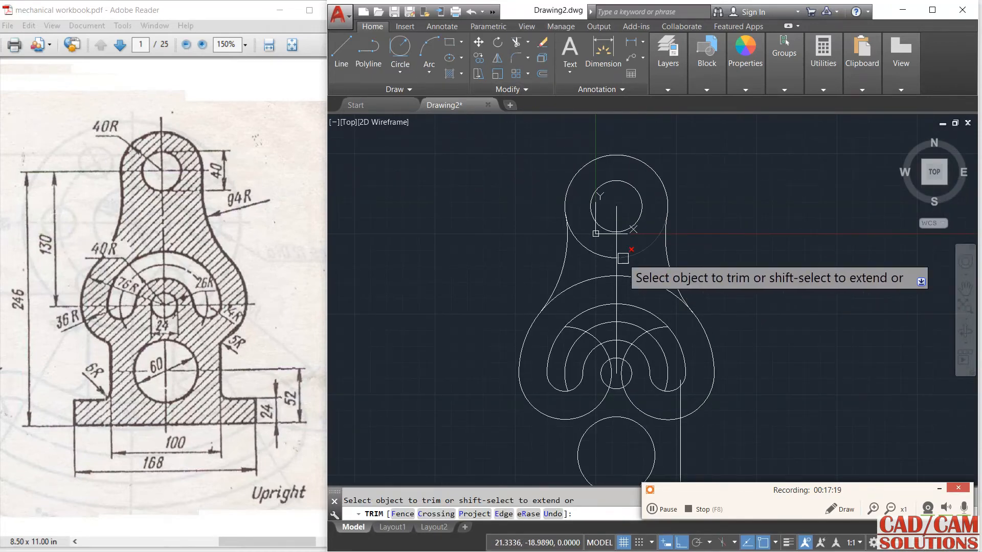
click(622, 257)
click(620, 276)
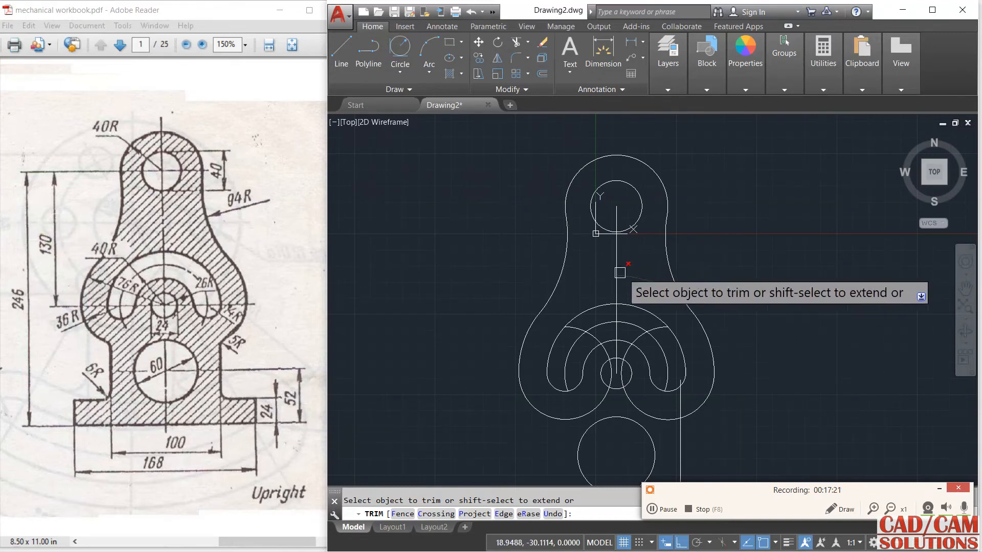
mouse_move(706, 278)
middle_down()
mouse_move(661, 239)
mouse_move(642, 240)
middle_up()
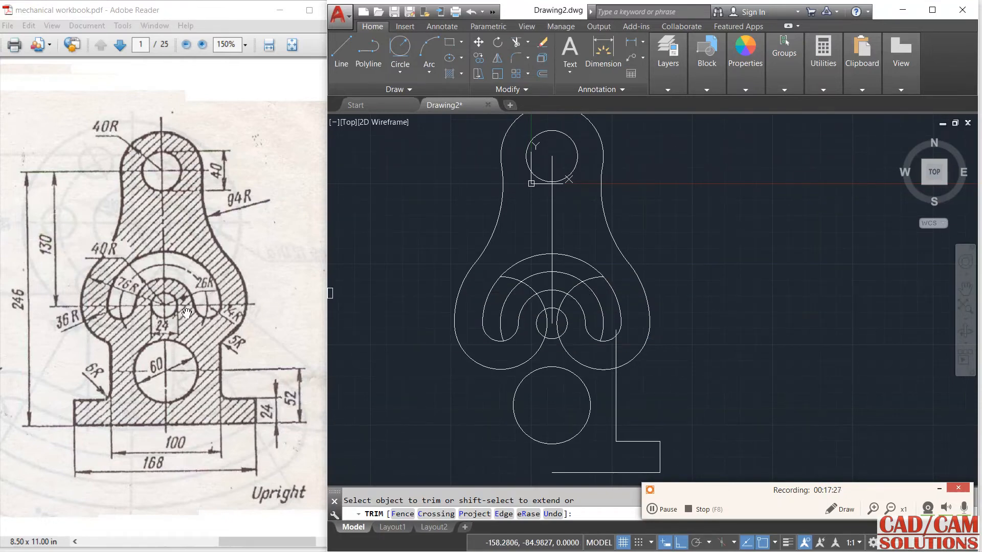
right_click(398, 259)
click(412, 281)
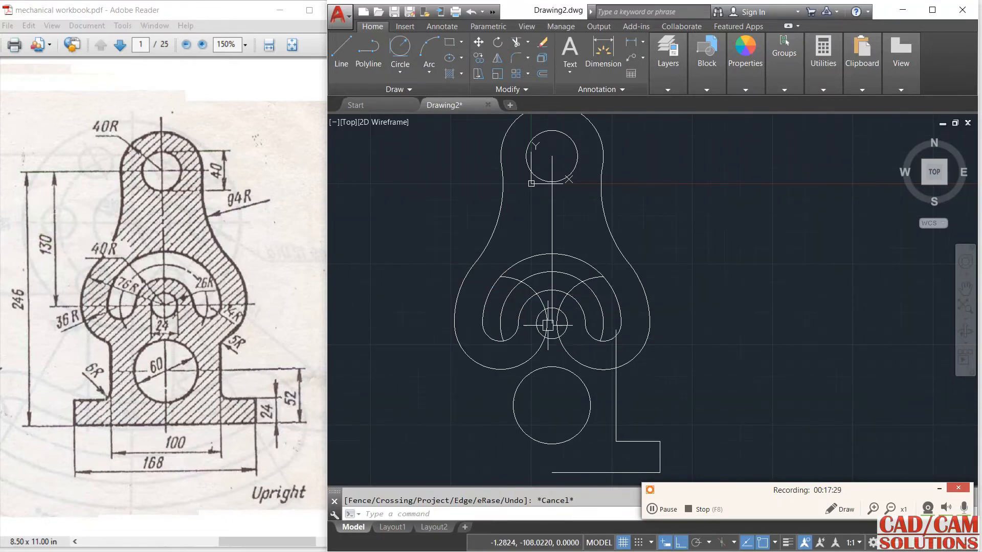
scroll(568, 324, up, 4)
click(606, 307)
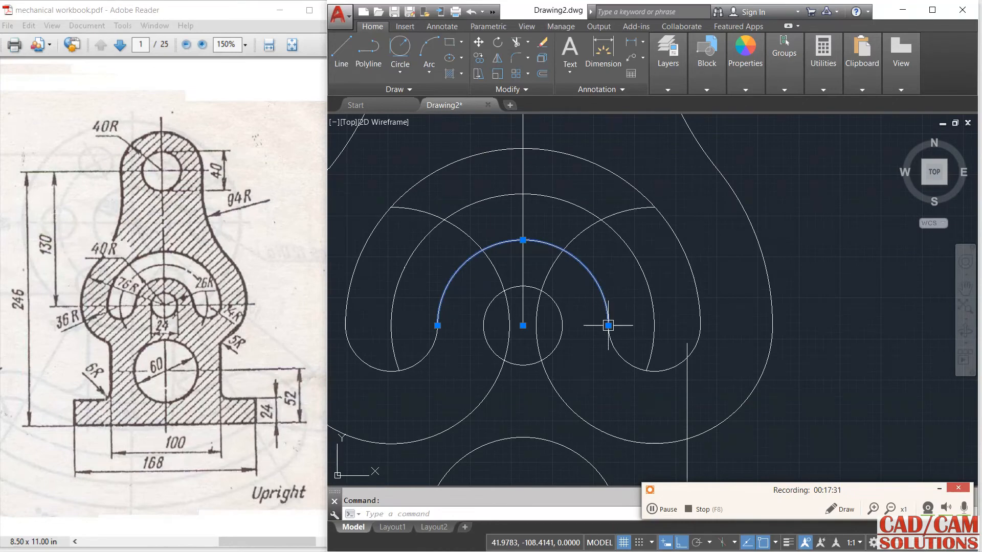
mouse_move(608, 325)
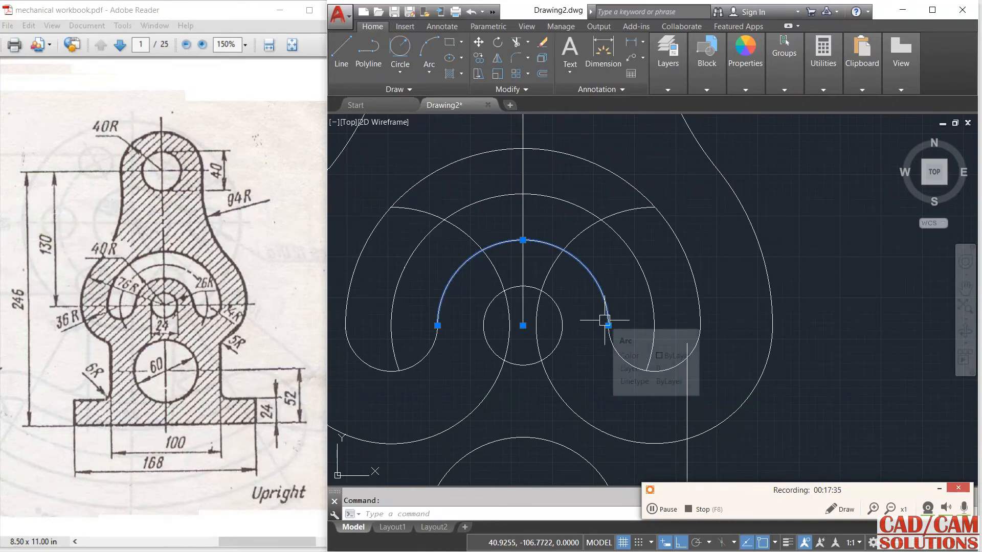
scroll(664, 283, down, 4)
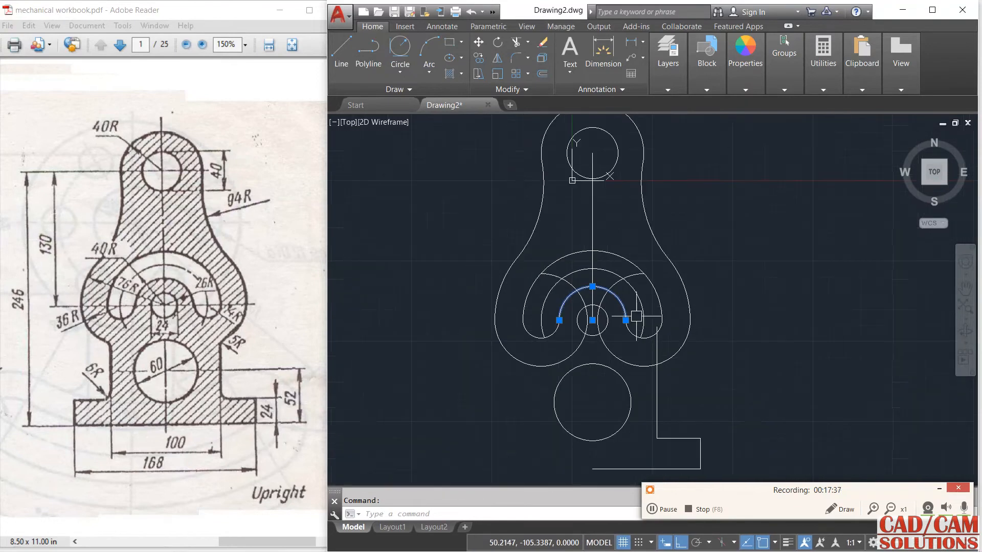
middle_drag(664, 283, 610, 227)
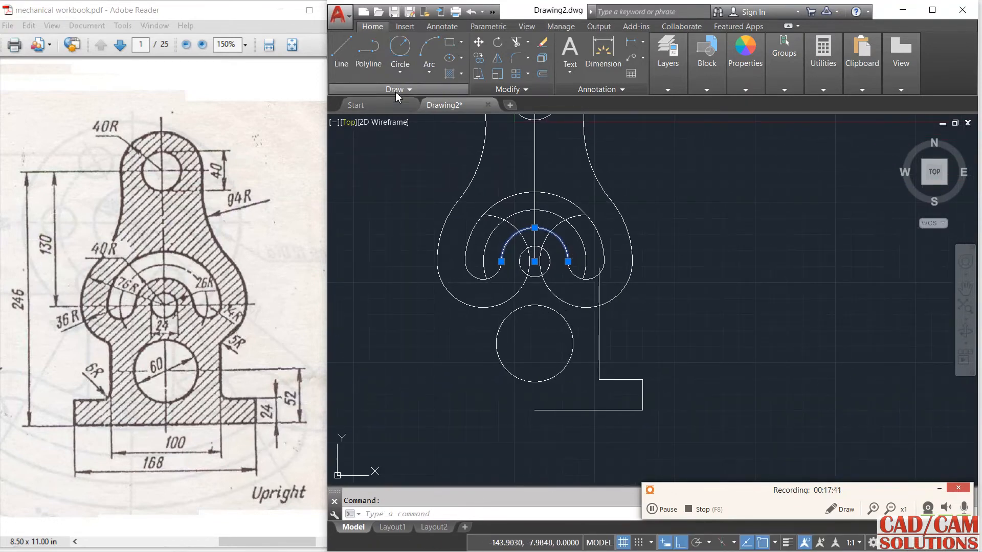
Fillet the right radius 36 arc and the vertical side line of the base with a radius of 5.
click(518, 61)
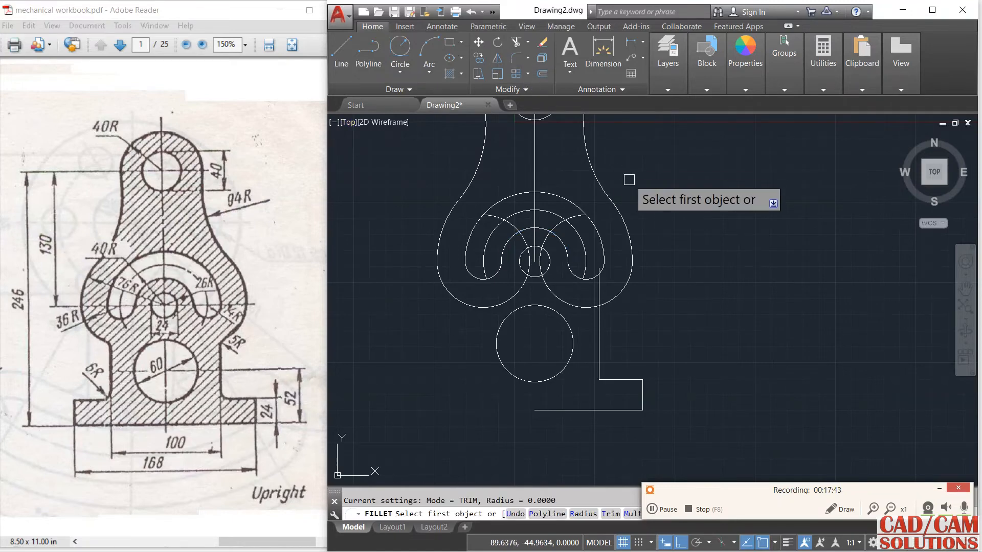
right_click(632, 182)
click(665, 243)
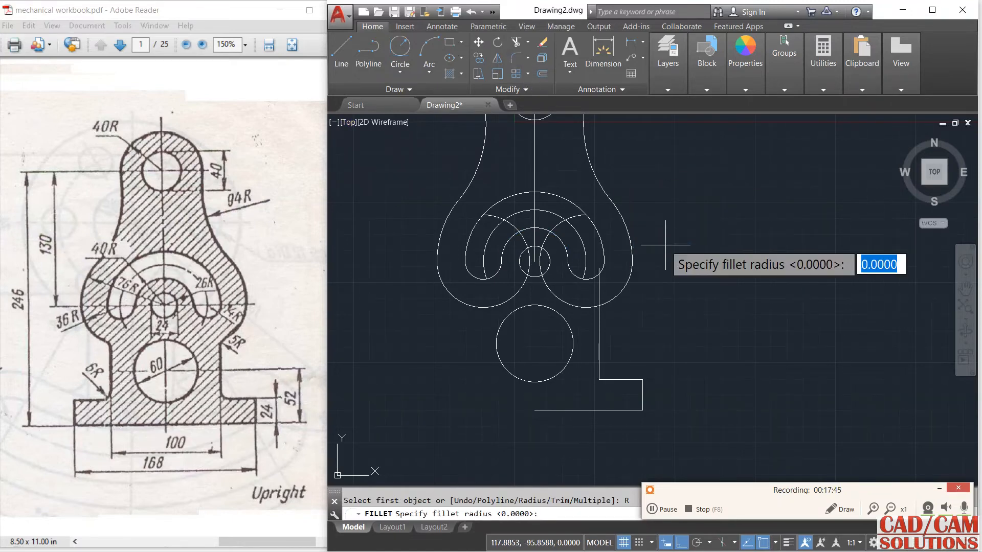
text(5)
key(Return)
click(612, 304)
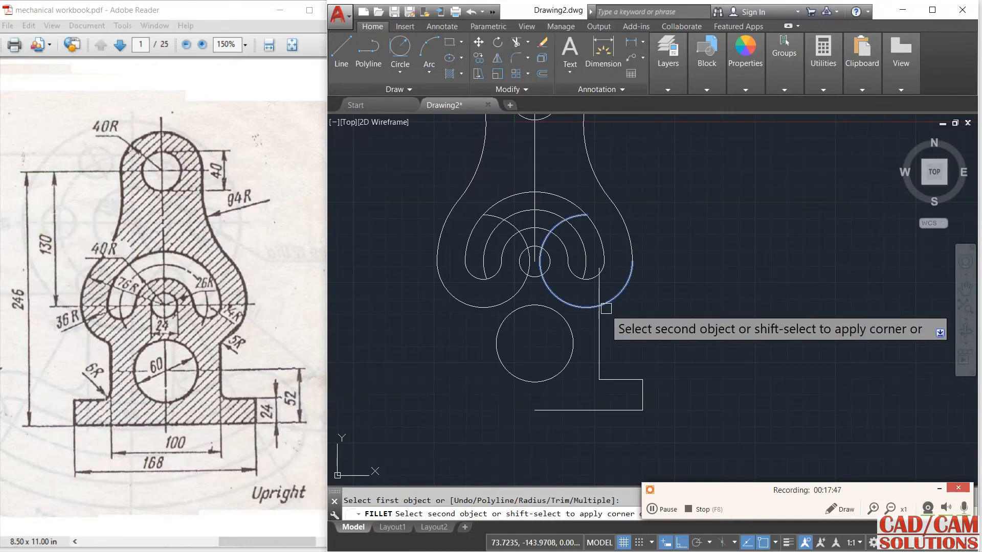
click(600, 313)
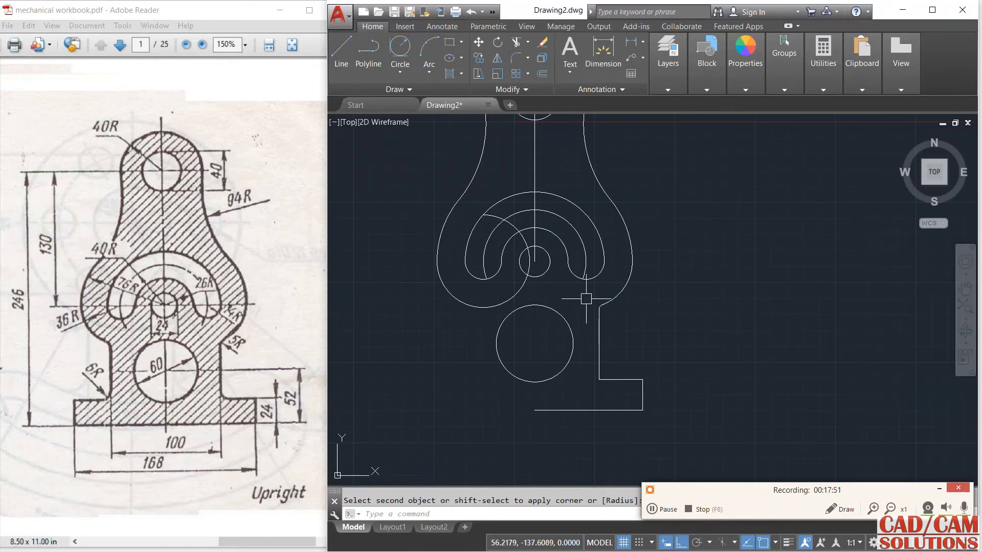
Mirror the right base lines and their fillet about the vertical centreline, keeping the source objects.
click(588, 302)
click(683, 411)
click(676, 395)
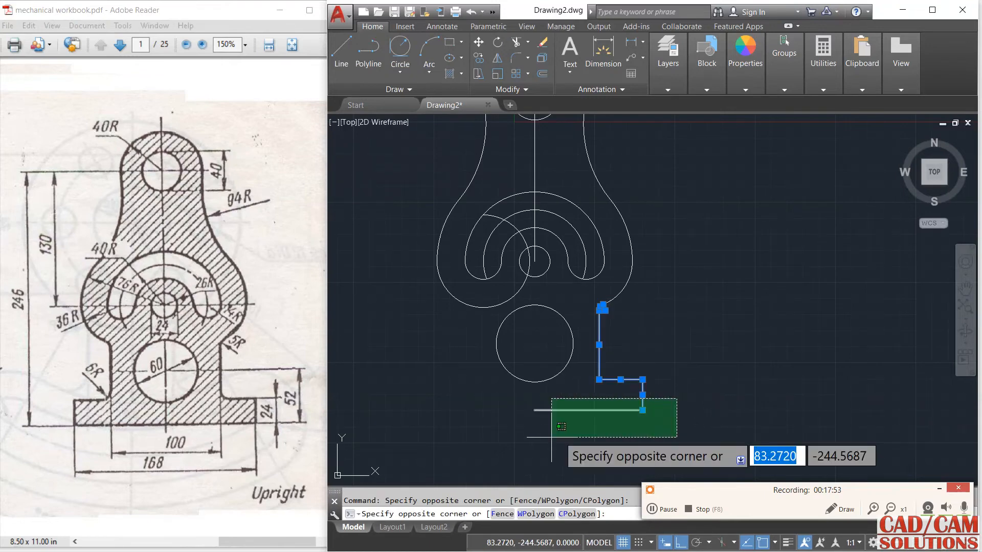
click(537, 437)
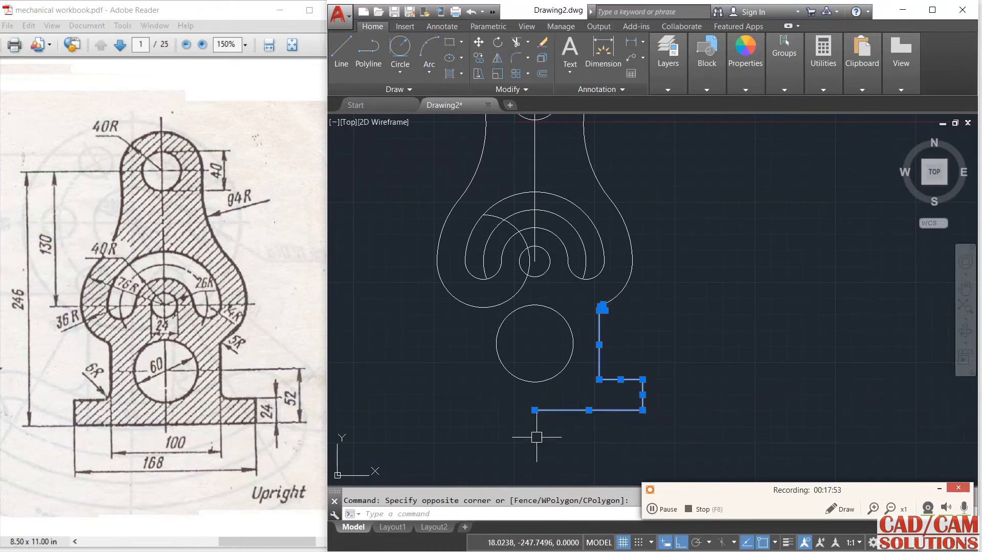
click(497, 58)
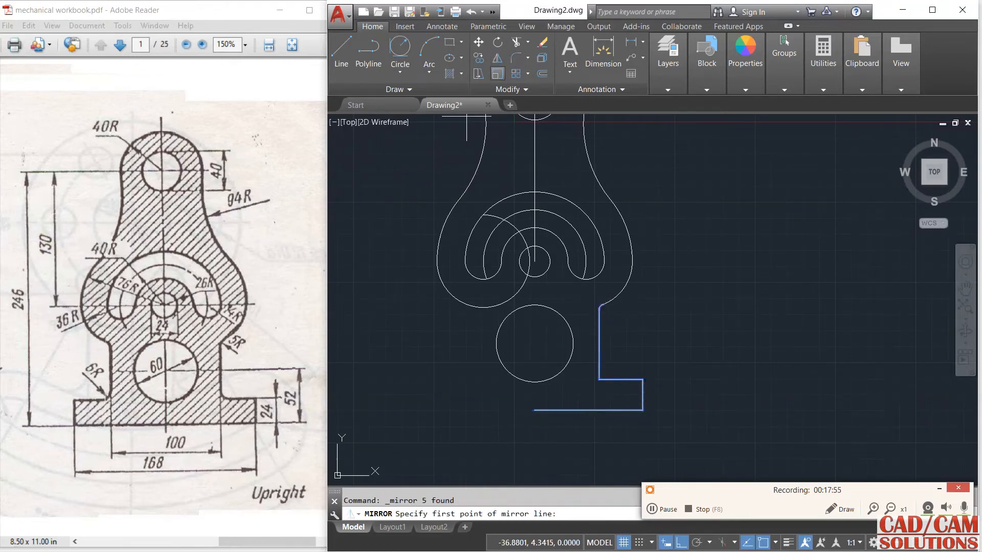
click(535, 261)
click(534, 356)
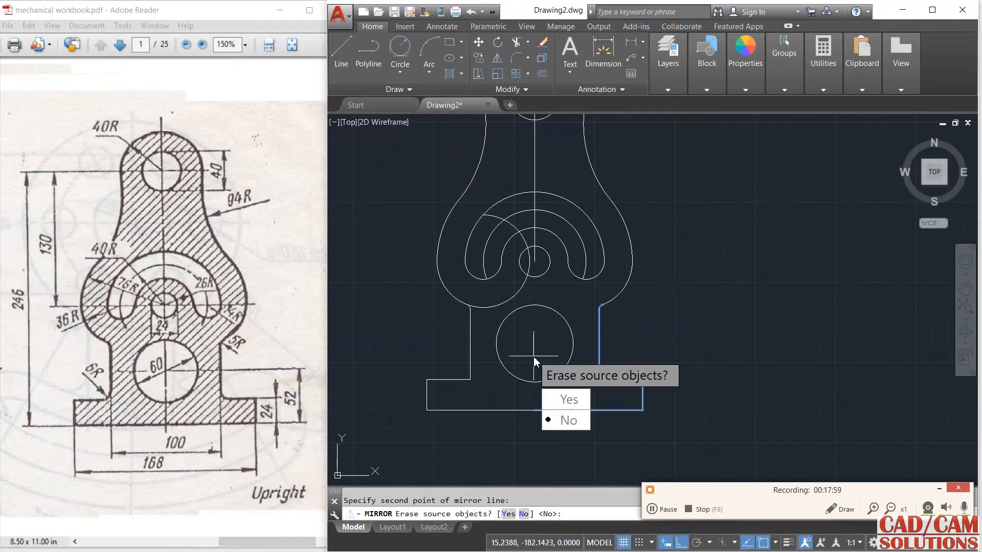
key(Return)
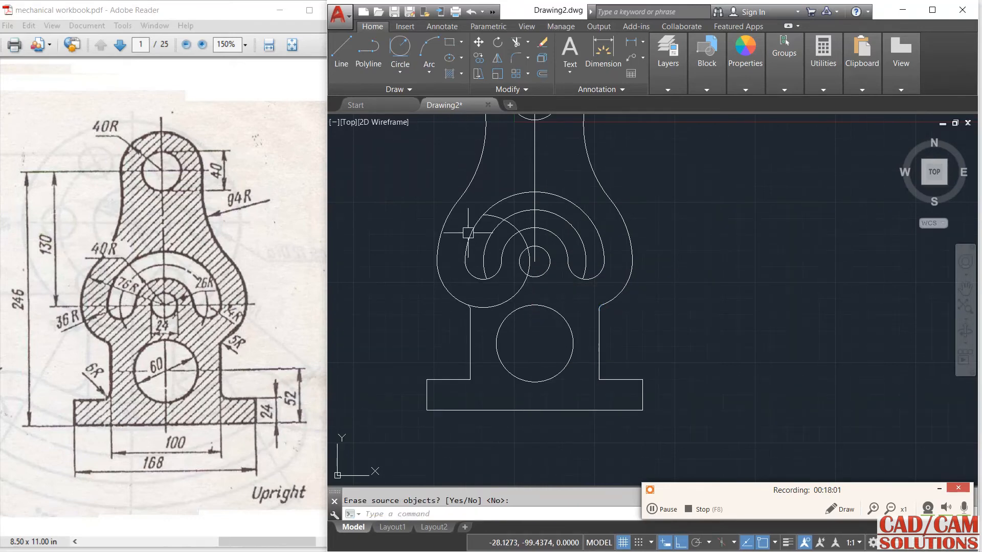
Trim the part of the left radius 36 arc that runs inward past the mirrored base side.
click(516, 42)
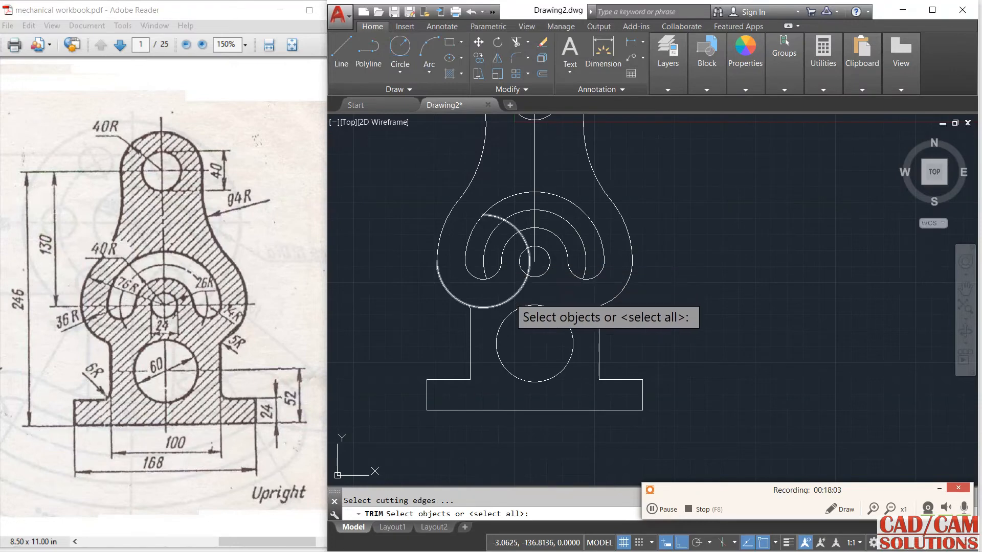
key(Return)
right_click(499, 302)
click(514, 304)
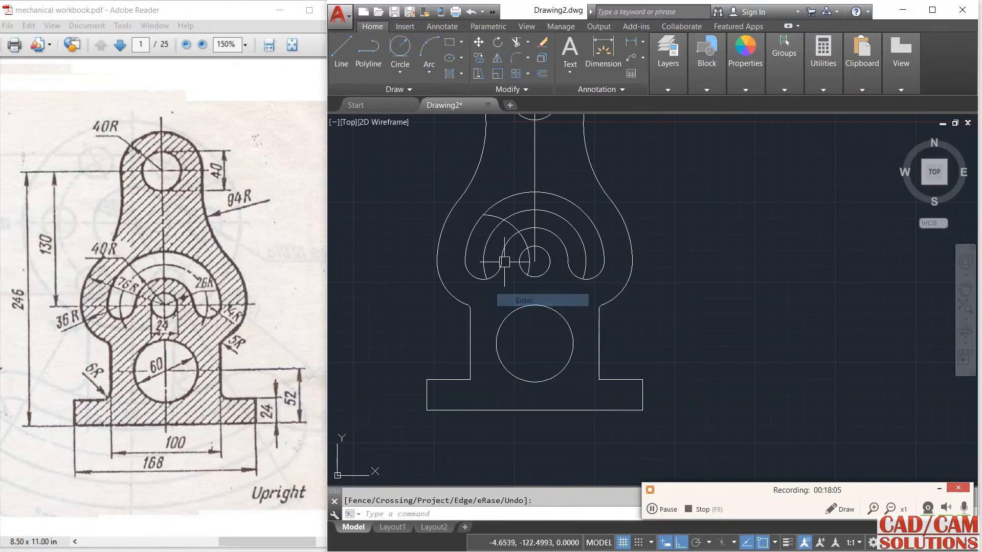
Erase the leftover radius 36 arc piece crossing the curved slot and the slot's centre arc.
scroll(508, 223, up, 1)
click(509, 218)
click(521, 206)
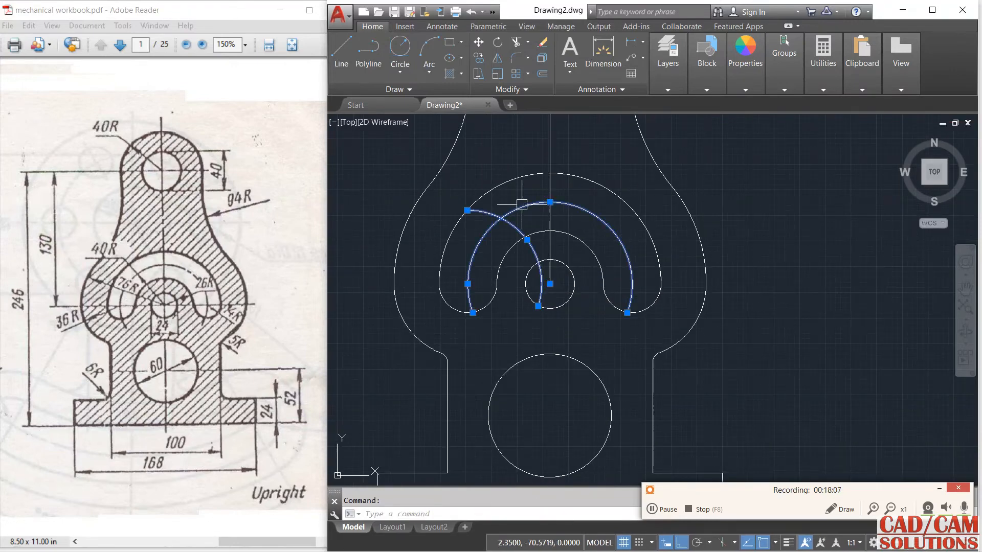
key(Delete)
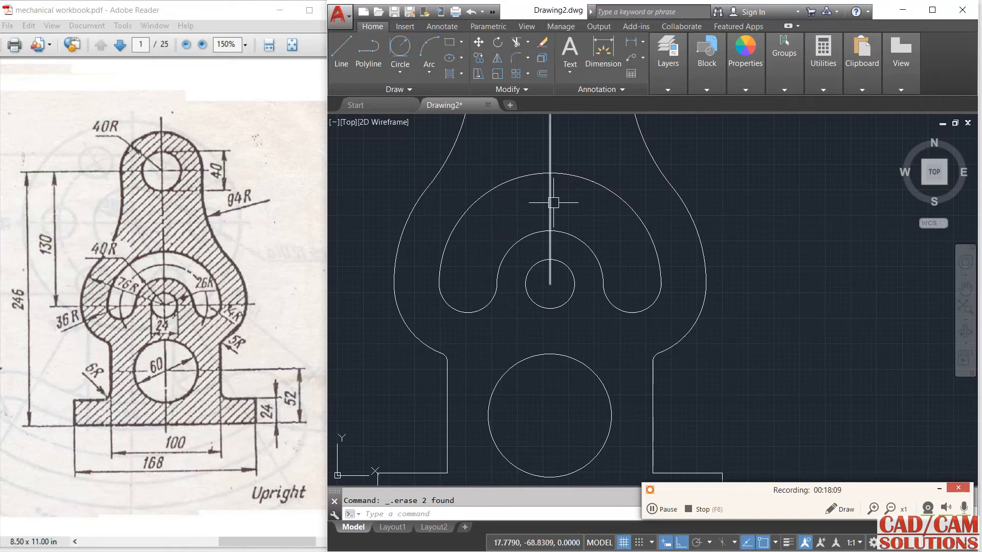
scroll(554, 202, down, 1)
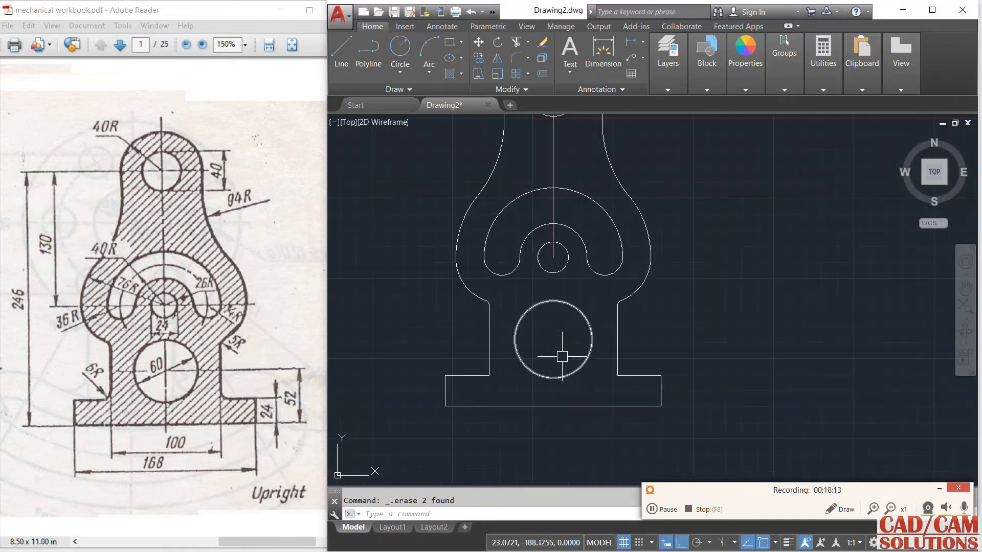
click(499, 61)
click(688, 313)
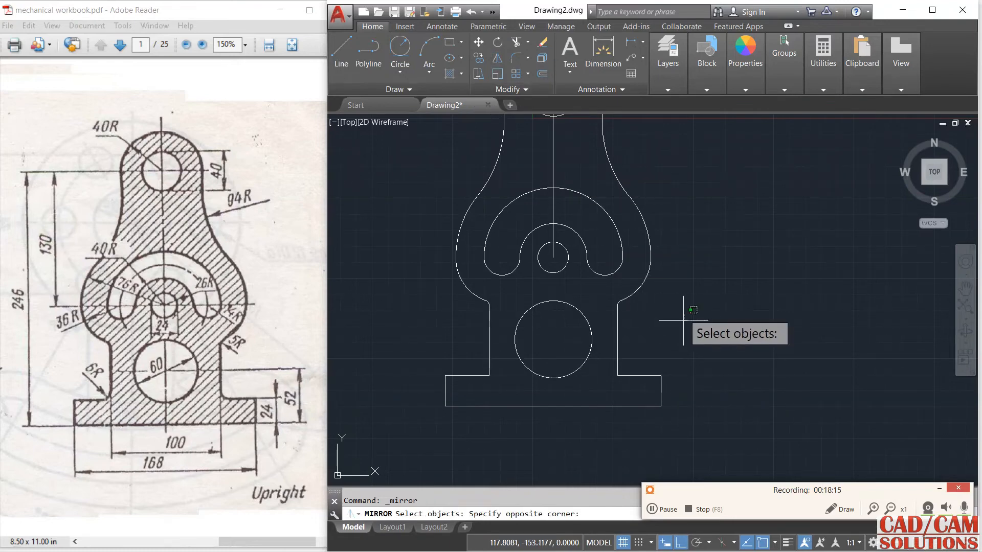
click(603, 412)
key(Return)
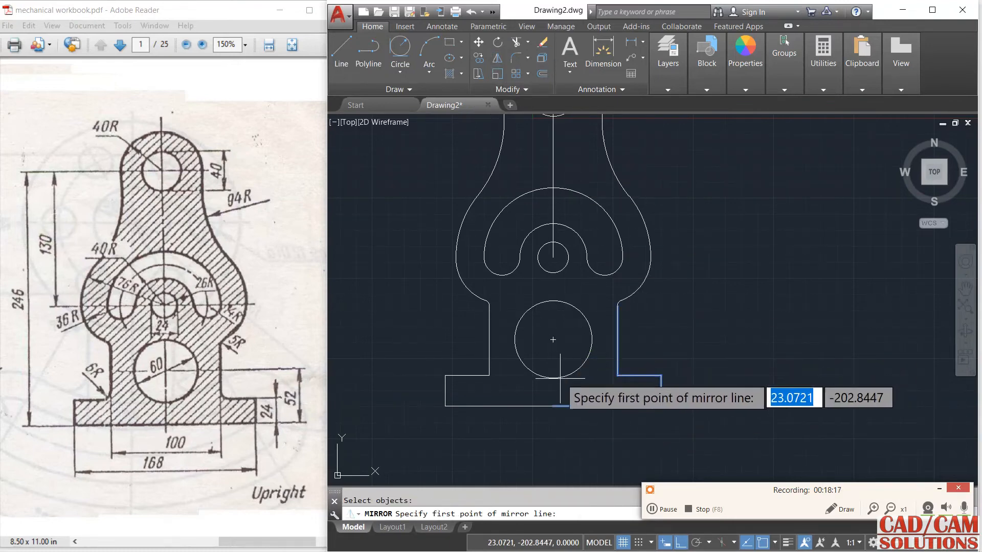
click(552, 339)
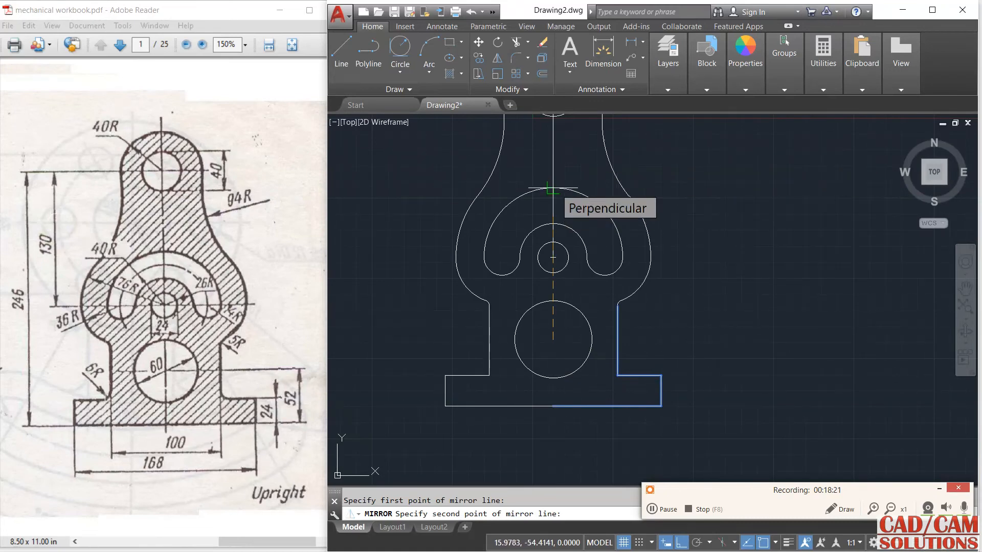
click(555, 189)
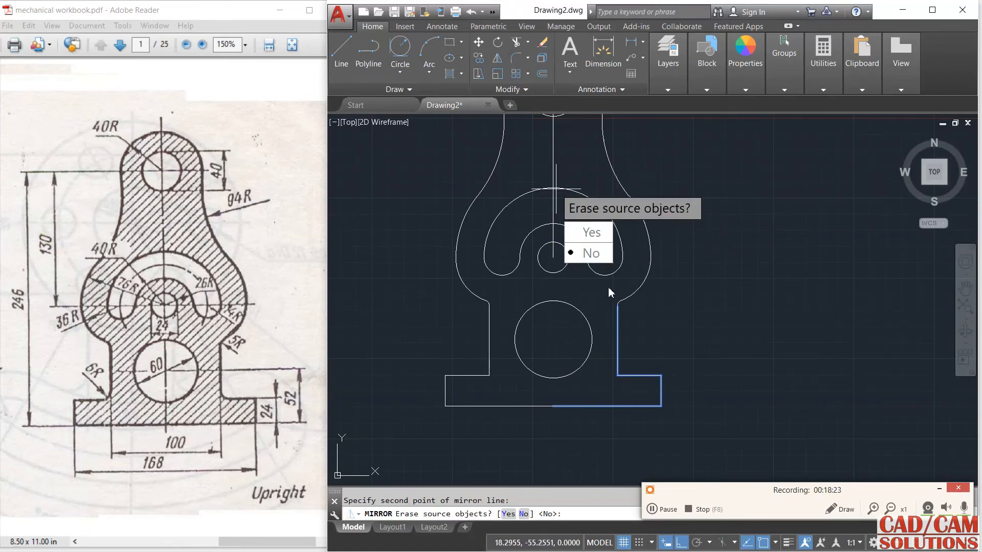
key(Escape)
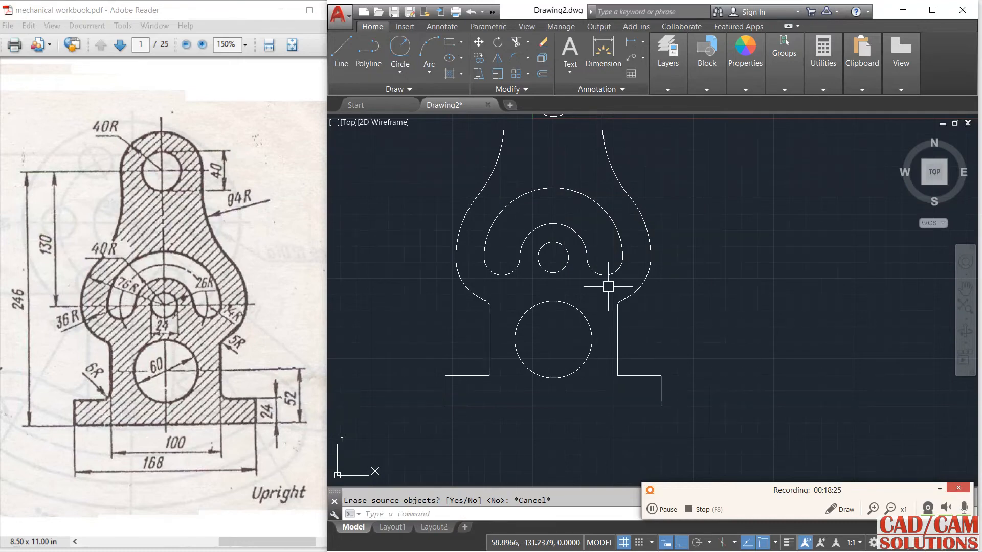
Delete the vertical construction line joining the centres of the top hole and the small middle hole.
scroll(541, 286, down, 2)
click(550, 203)
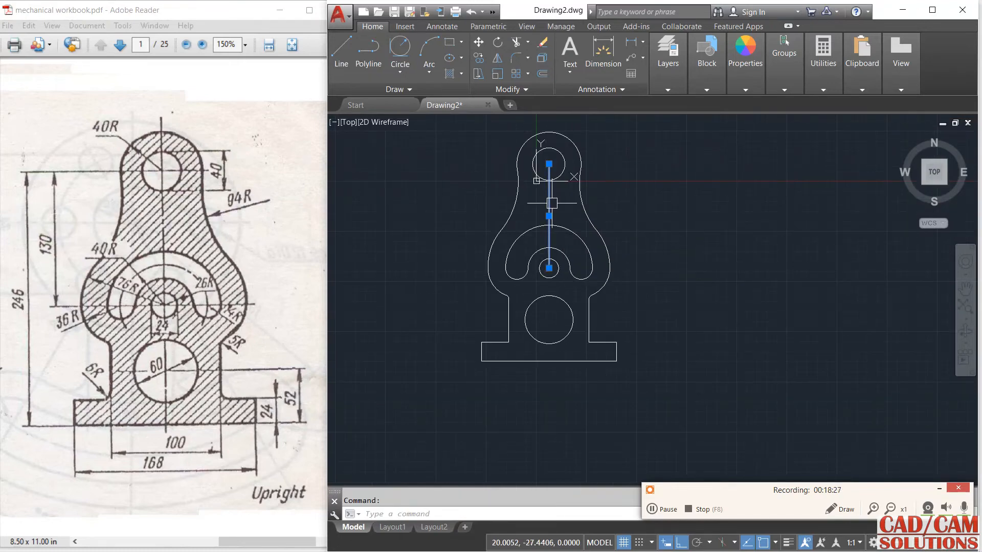
key(Delete)
Hatch the body between the outer contour and the holes and slot by picking an internal point.
scroll(547, 214, up, 2)
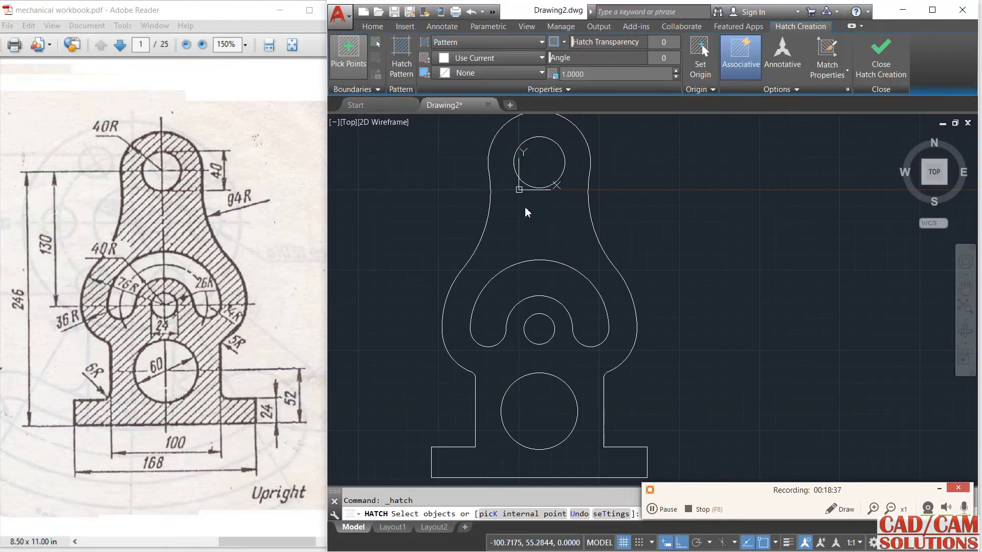
text(k)
key(Return)
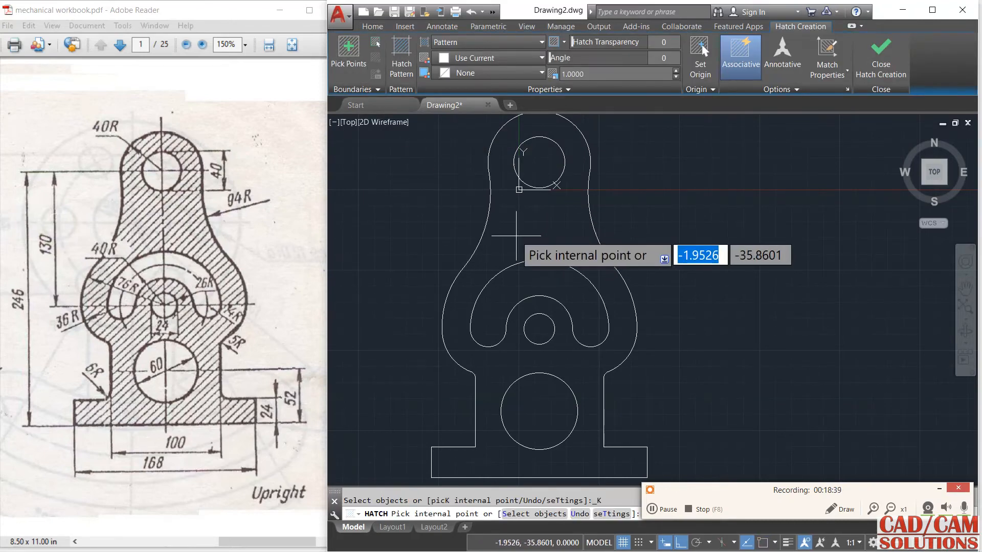
click(516, 241)
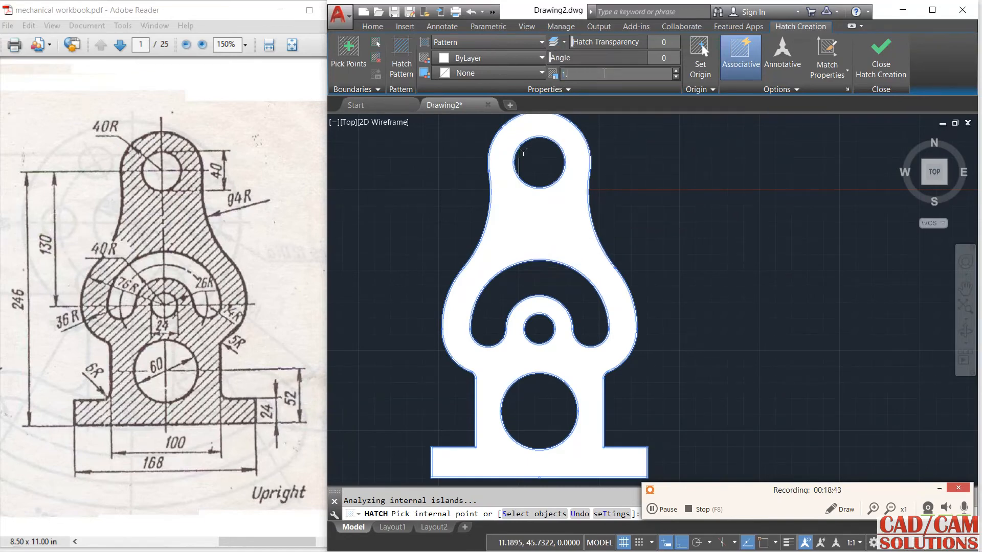
Try hatch pattern scales of 10 and 25, settle on a scale of 35, and finish the hatch.
key(Return)
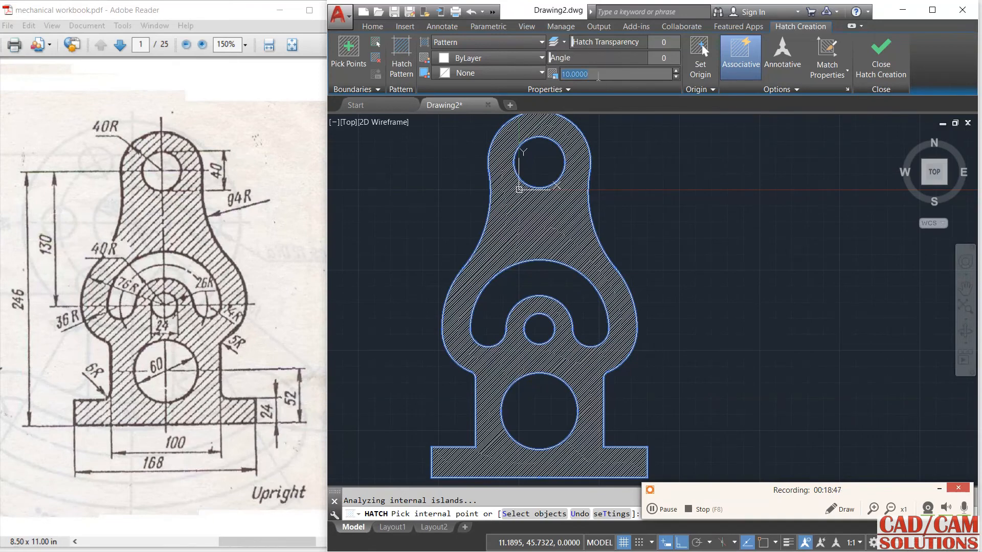
text(25)
key(Return)
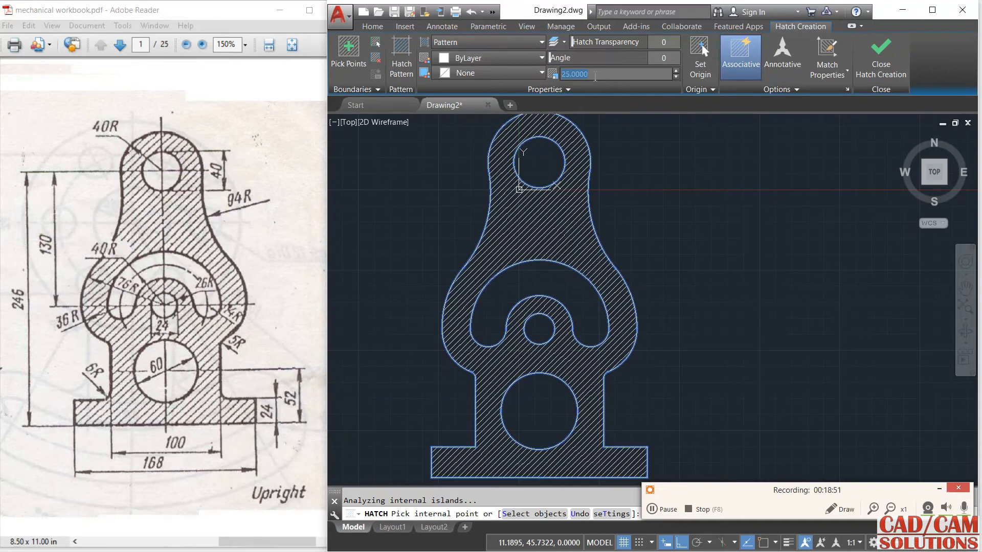
text(35)
key(Return)
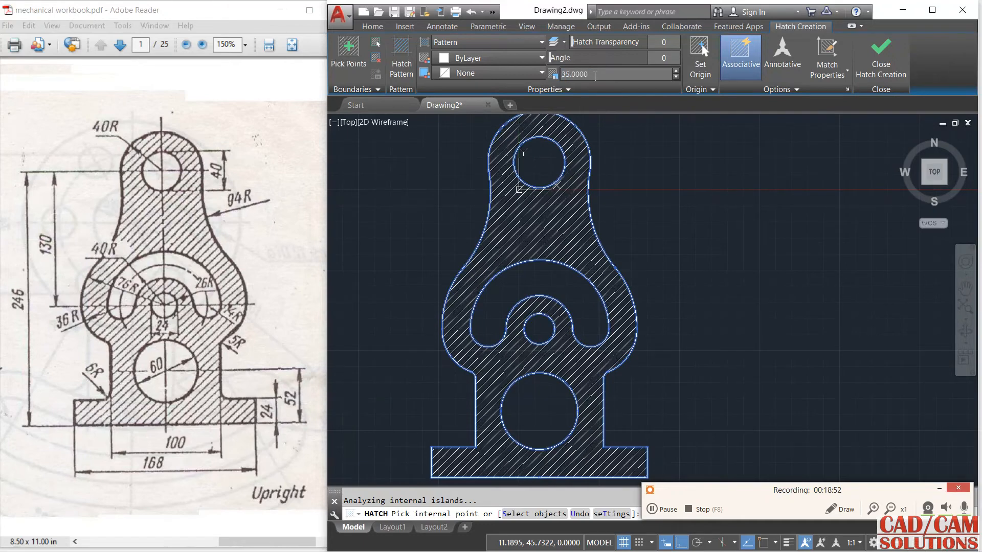
click(870, 62)
scroll(682, 278, down, 2)
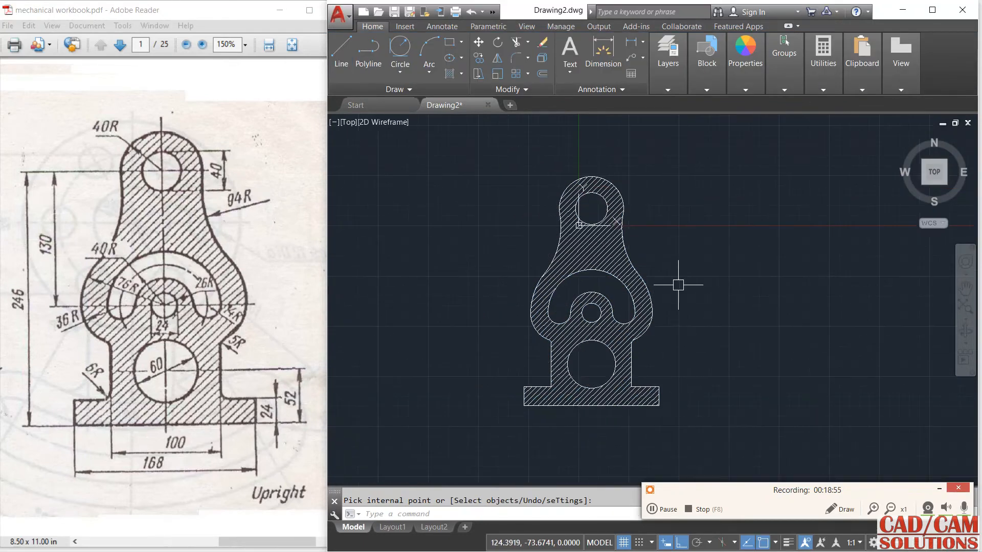
scroll(616, 289, up, 2)
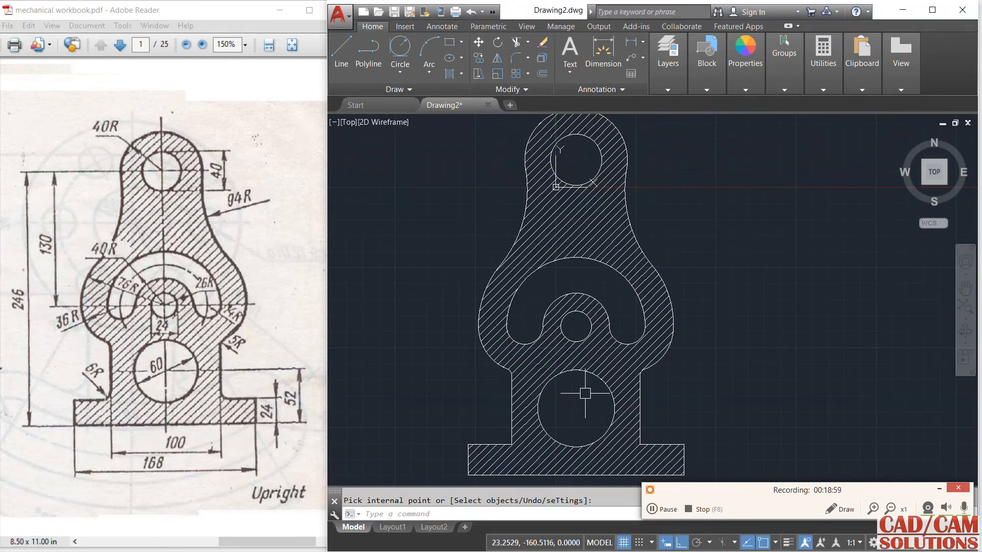
mouse_move(587, 381)
middle_down()
mouse_move(567, 369)
mouse_move(571, 381)
middle_up()
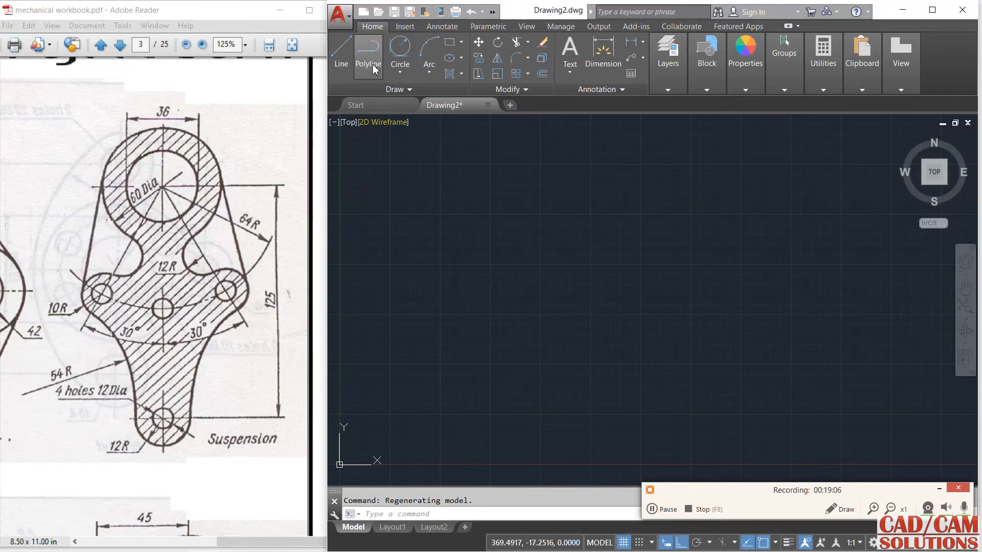
Draw a circle of radius 18 in an empty area as the top hole of the Suspension part.
click(402, 75)
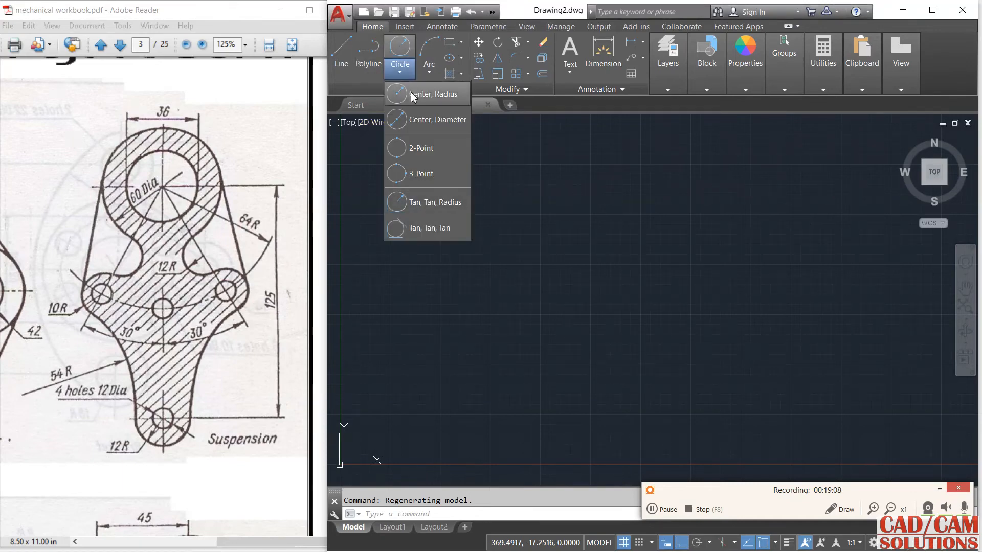
click(425, 92)
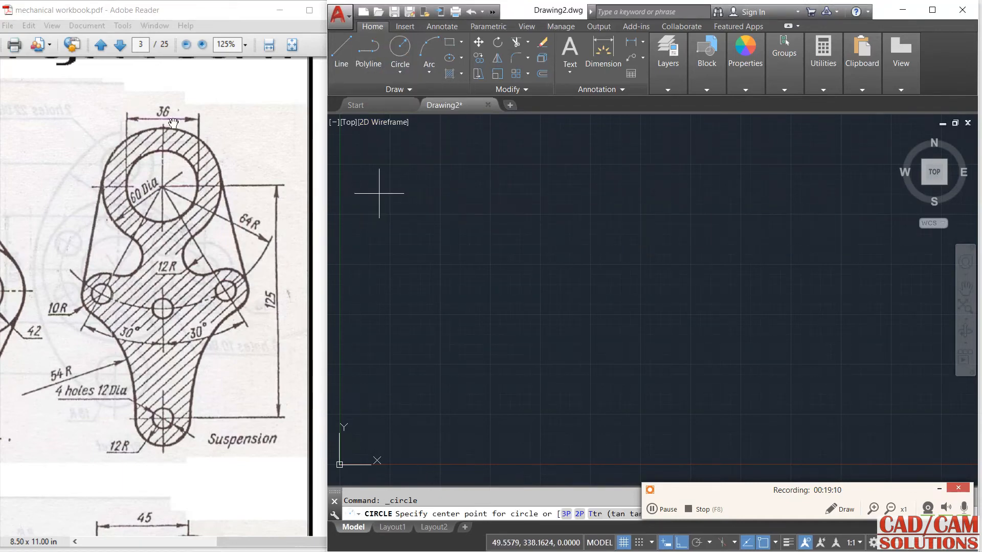
click(554, 189)
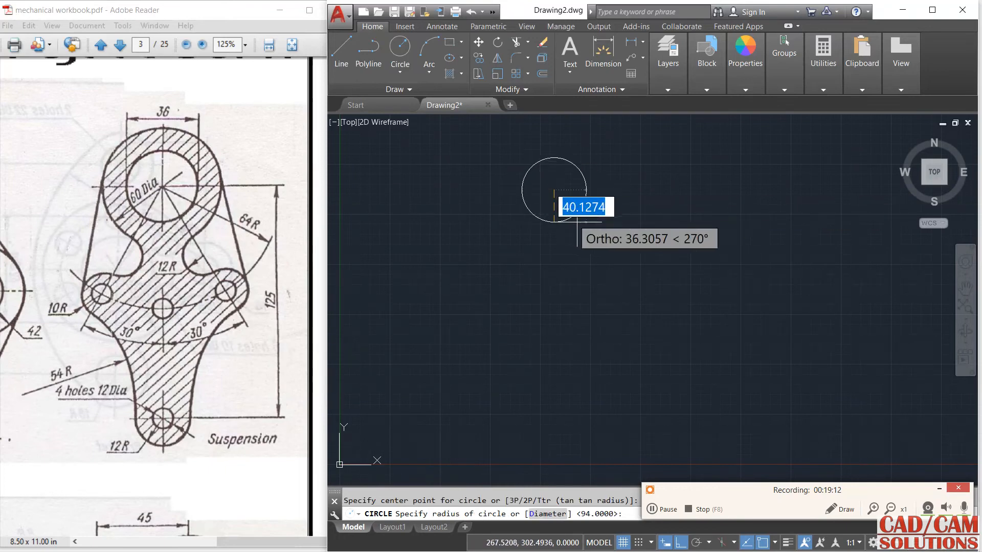
text(18)
key(Return)
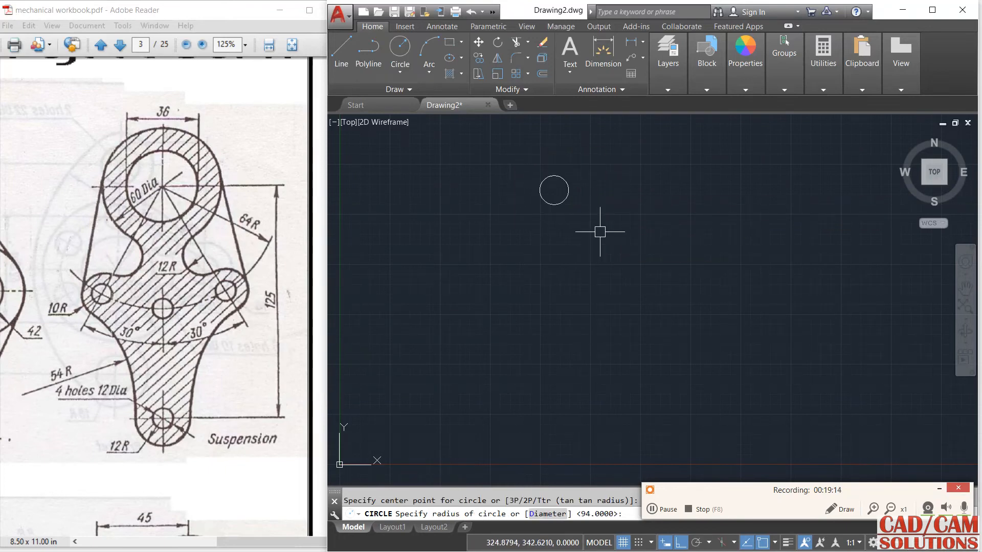
Draw a concentric circle of radius 30 around the radius 18 hole.
click(397, 47)
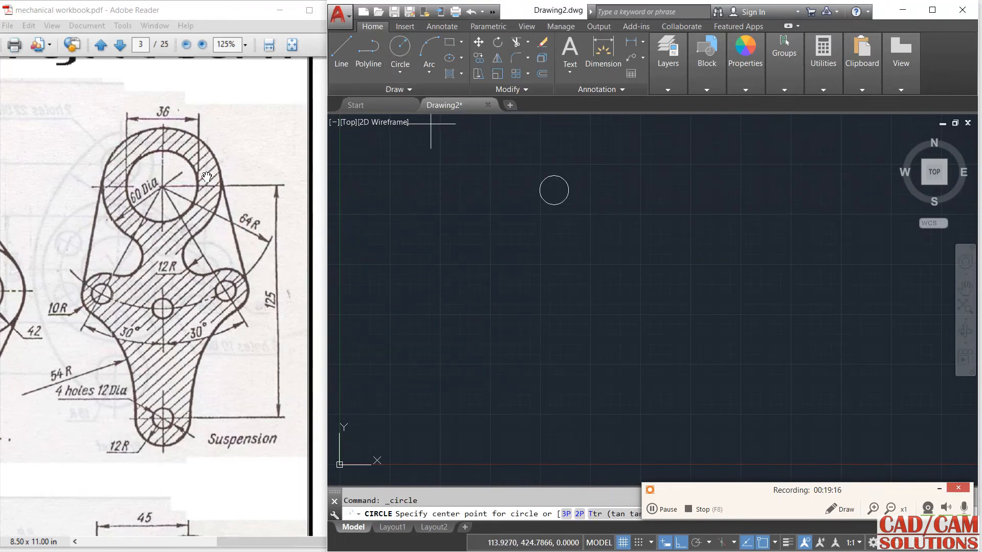
click(554, 190)
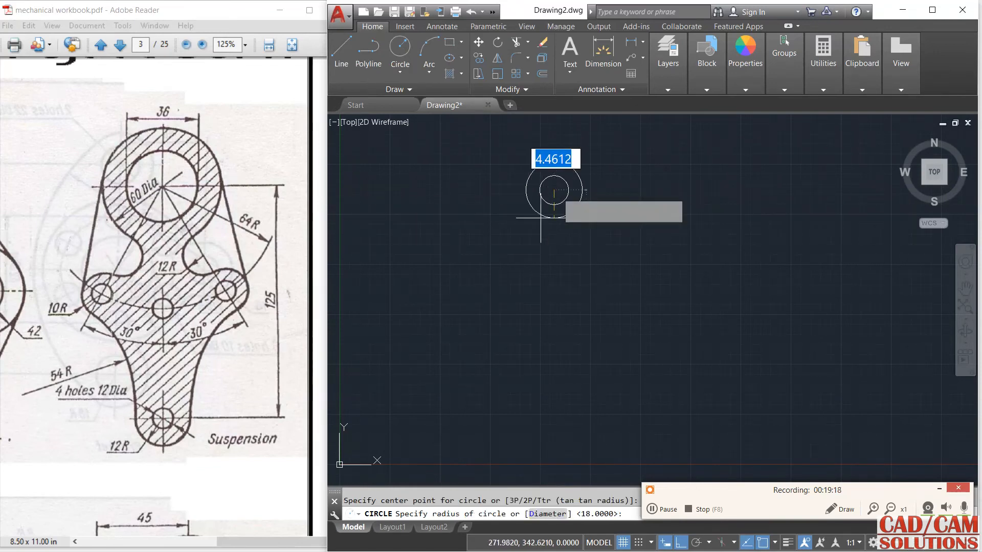
text(30)
key(Return)
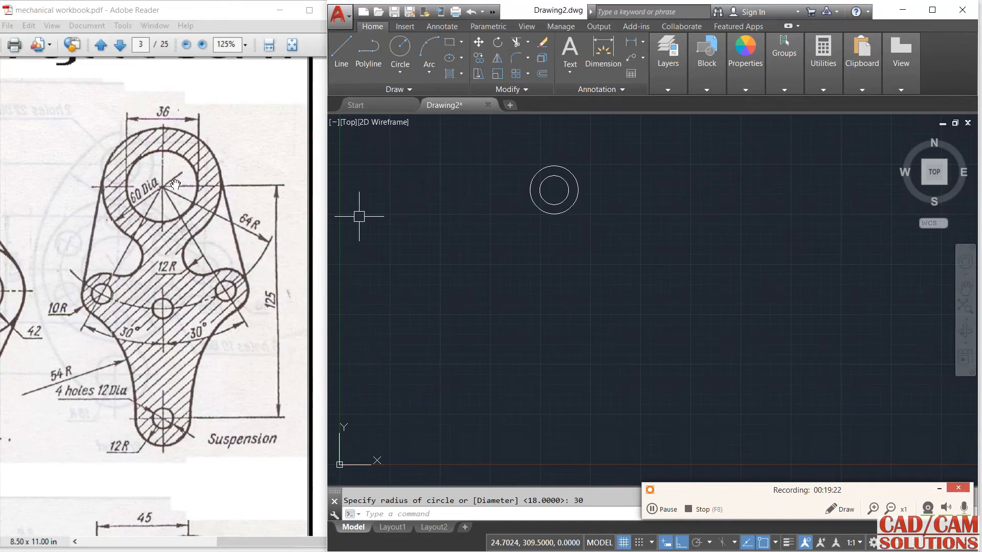
Draw a vertical line 125 long straight down from the centre of the two circles.
click(341, 51)
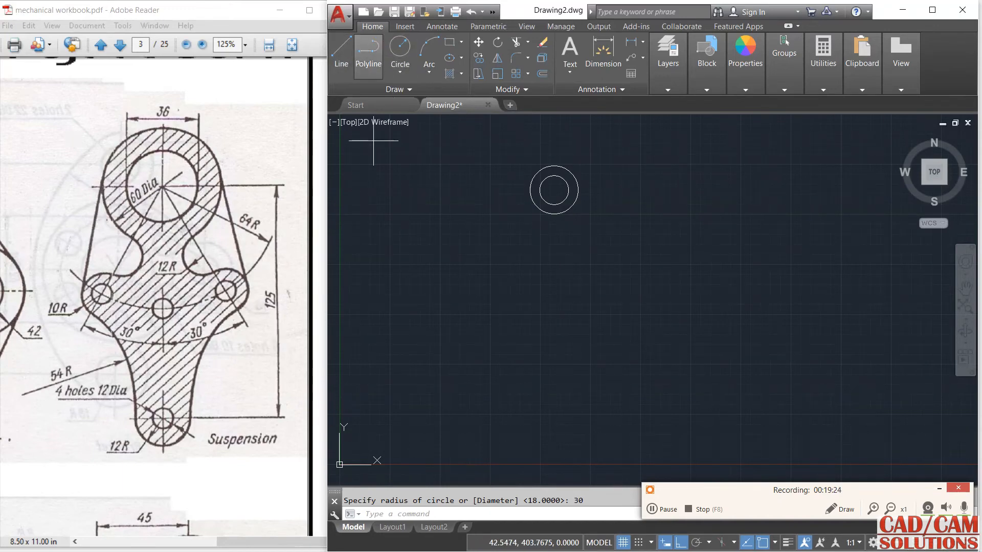
click(553, 190)
text(1)
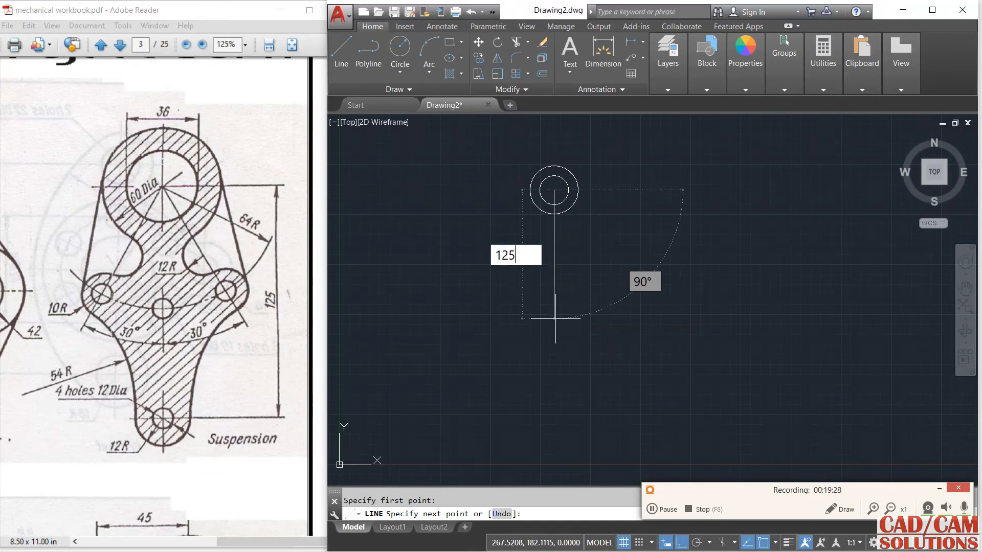
text(25)
key(Return)
key(Return)
scroll(552, 174, up, 2)
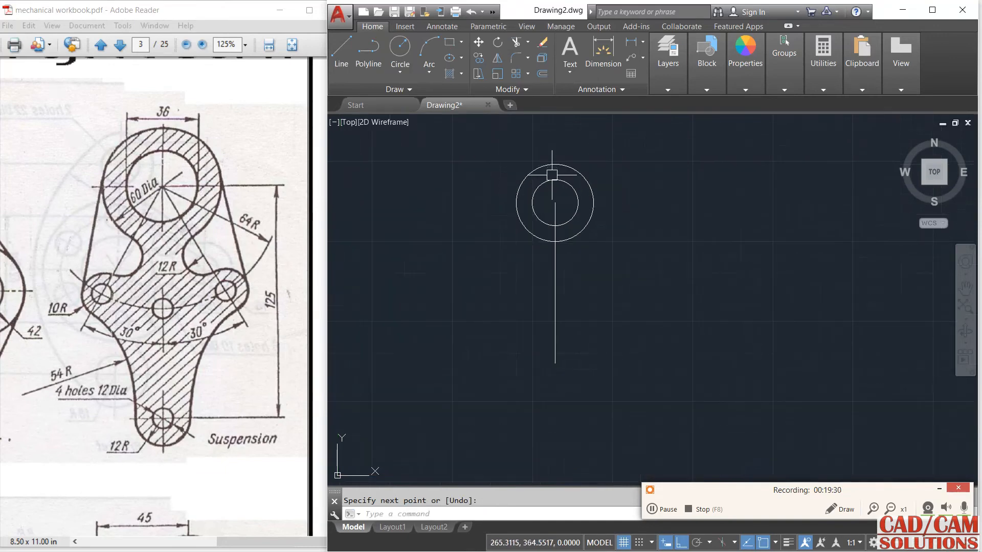
Draw a circle of radius 12 centred on the lower end of the vertical line.
scroll(553, 187, up, 2)
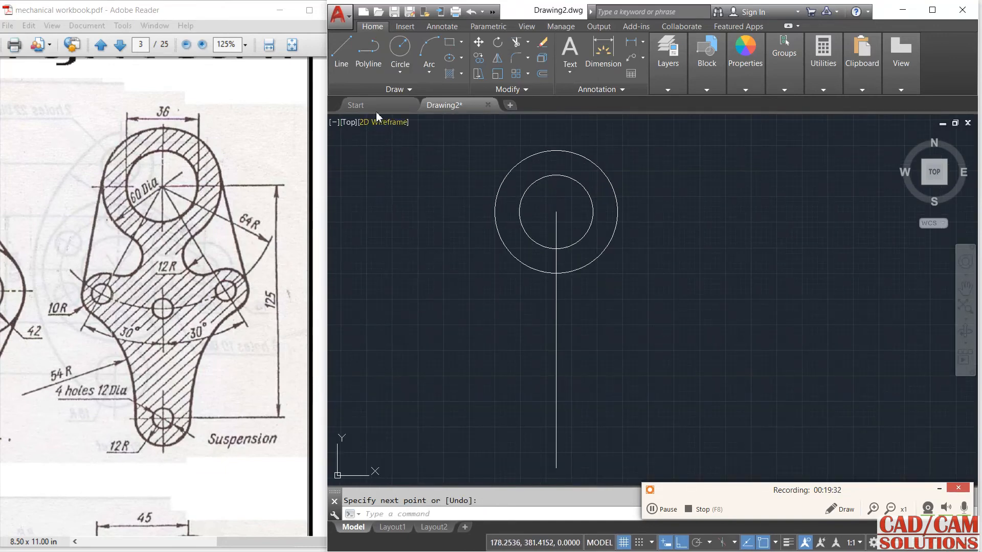
click(400, 49)
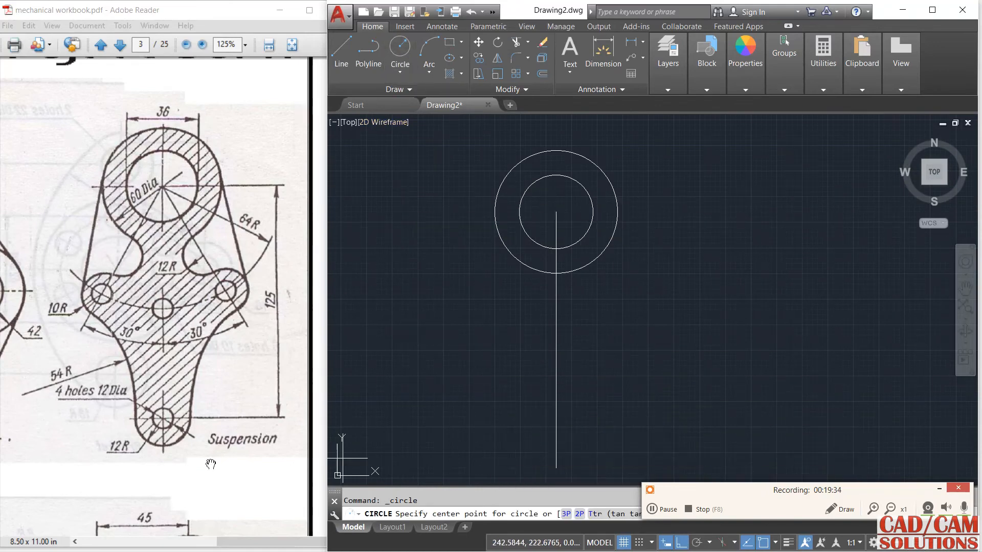
click(556, 468)
text(12)
key(Return)
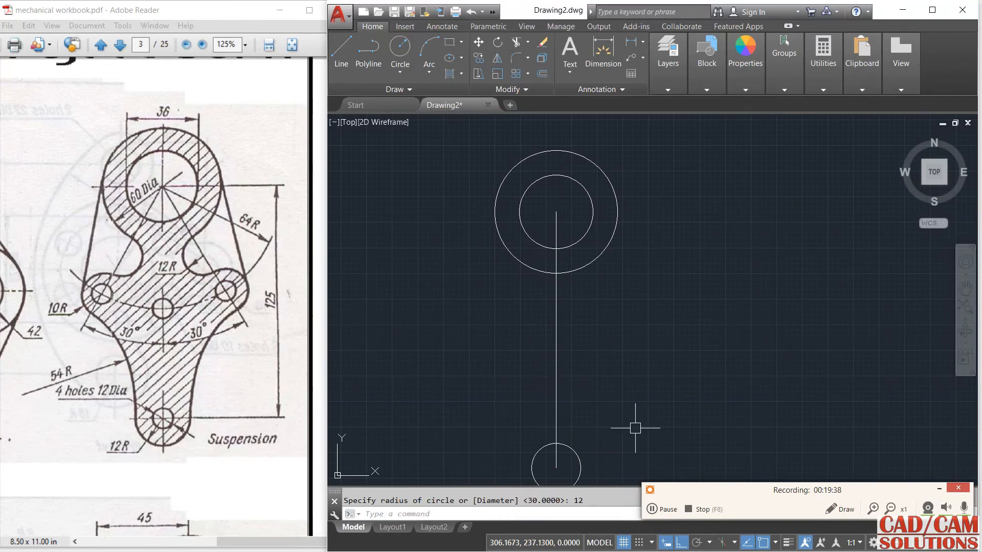
Draw a concentric hole of diameter 12 inside the radius 12 circle at the lower end of the vertical line.
mouse_move(634, 425)
middle_down()
mouse_move(608, 379)
mouse_move(618, 373)
middle_up()
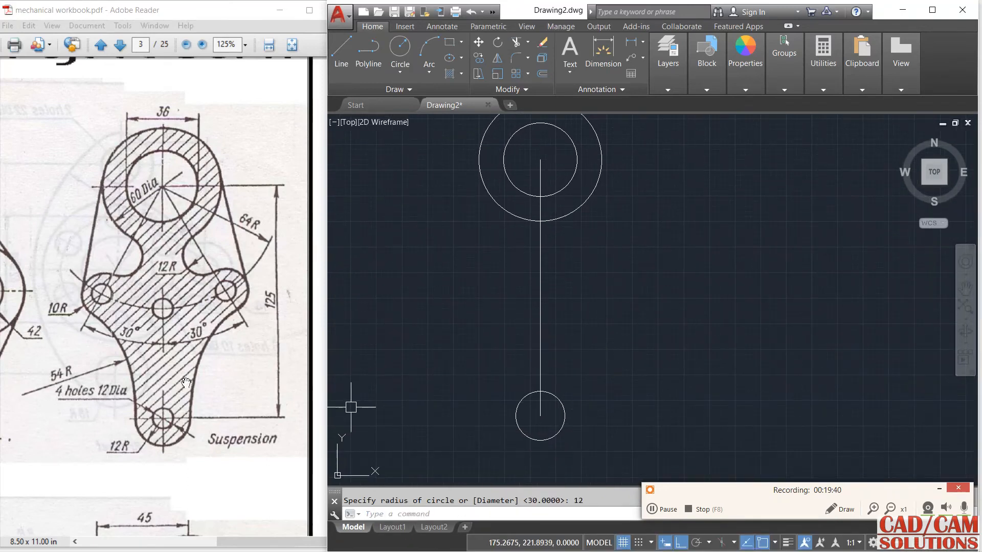
click(400, 69)
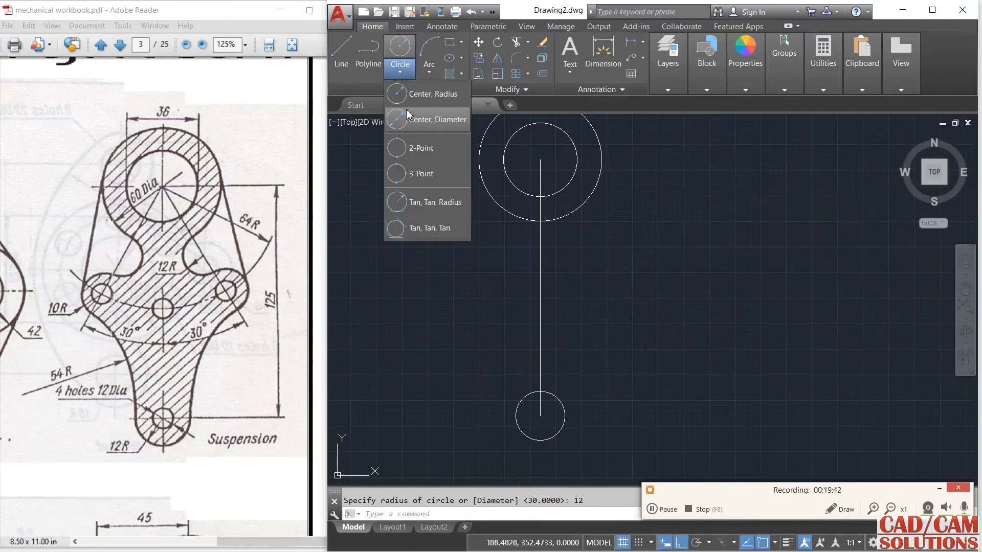
click(407, 115)
click(541, 414)
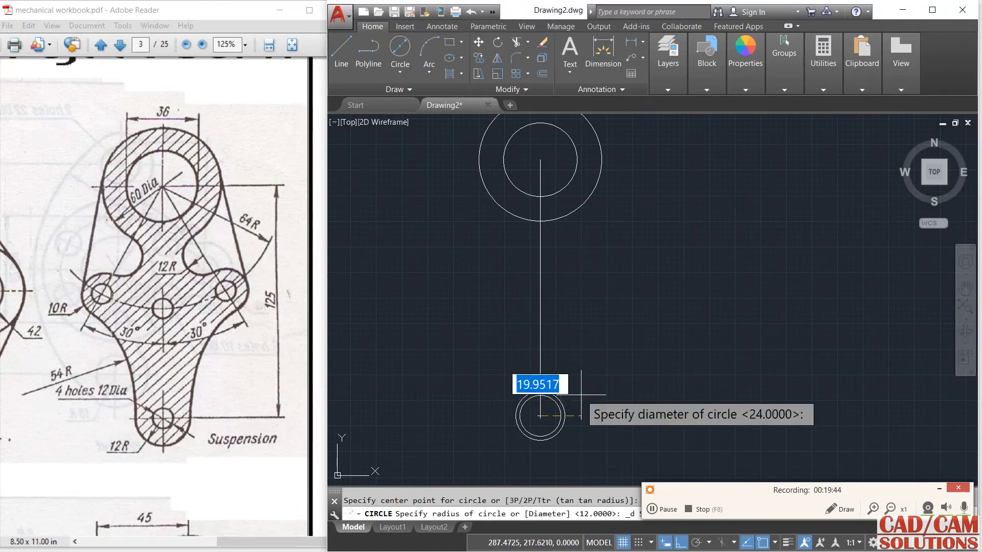
text(12)
key(Return)
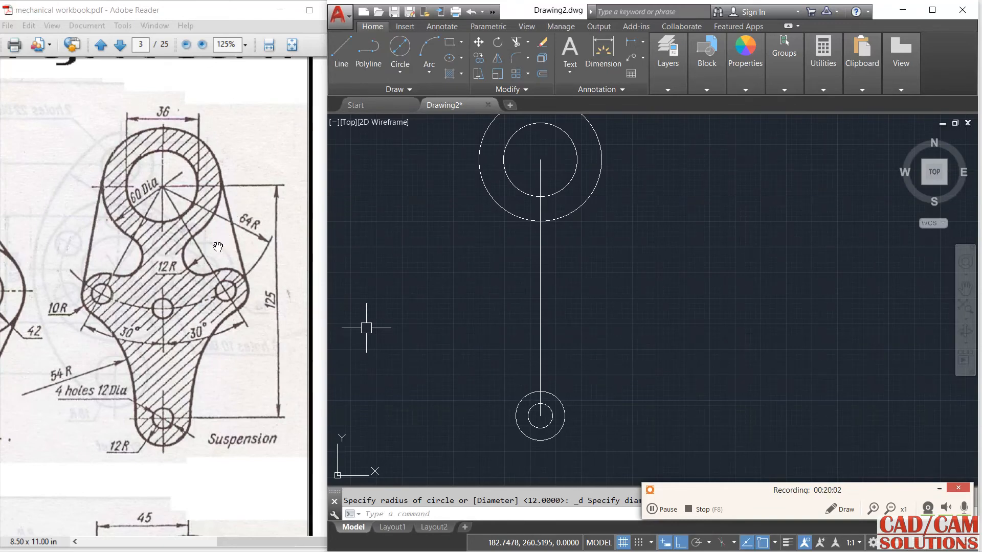
Draw a construction line at an angle of -60 degrees through the centre of the upper circles.
click(398, 89)
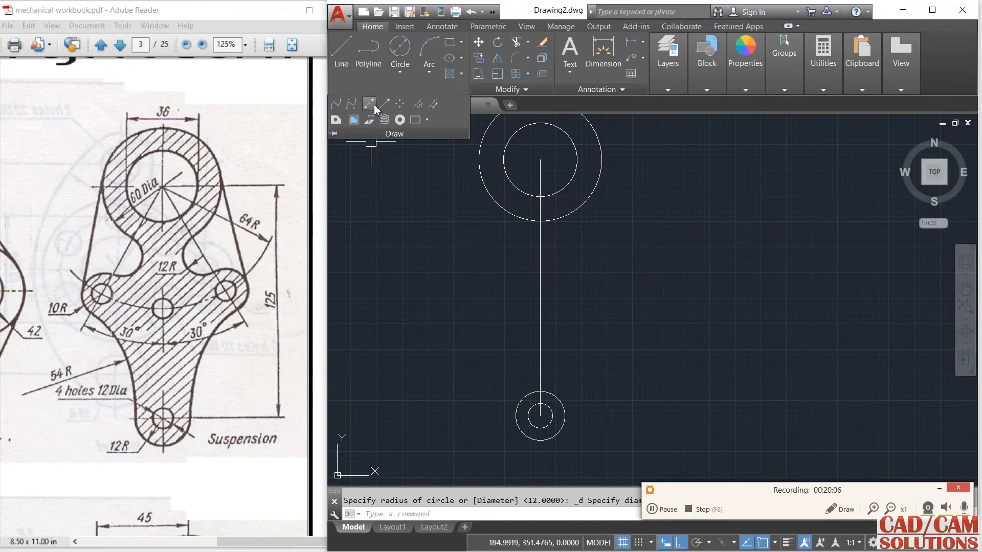
click(378, 110)
right_click(411, 236)
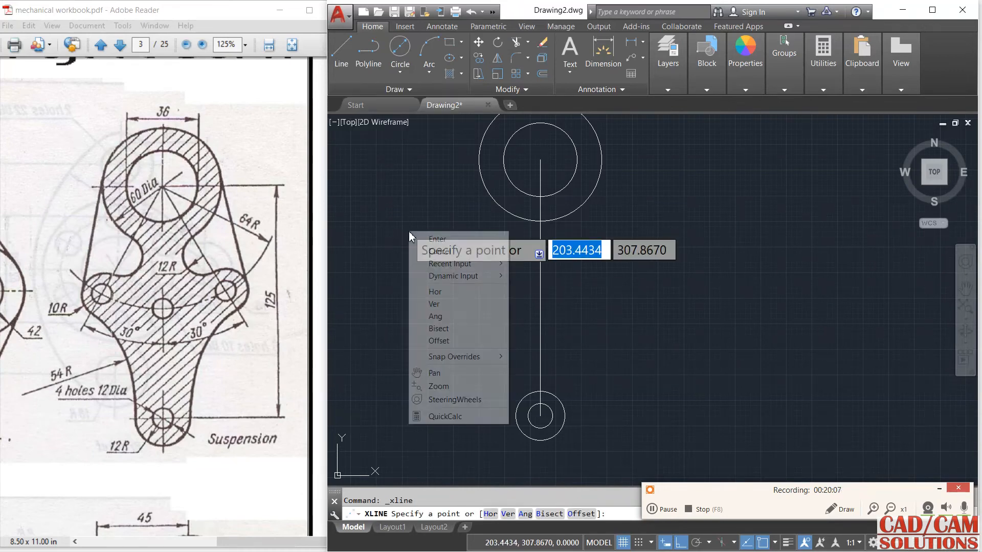
click(435, 316)
text(-)
text(0)
key(Return)
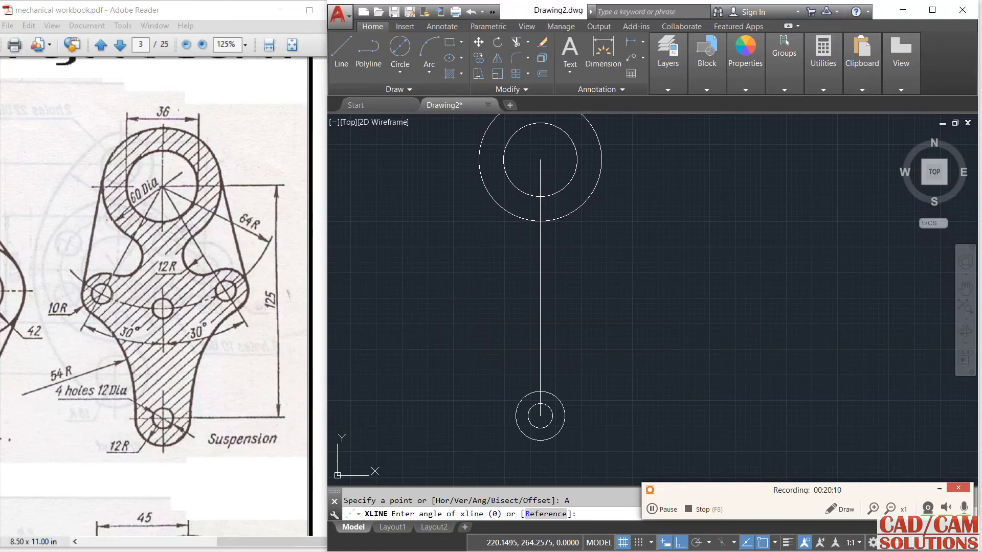
middle_drag(556, 212, 530, 265)
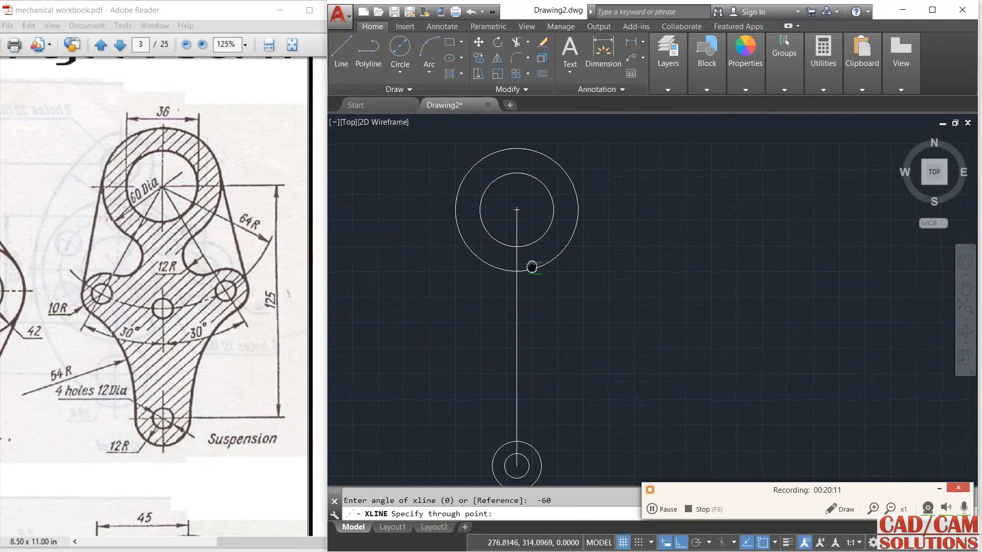
click(515, 213)
key(Return)
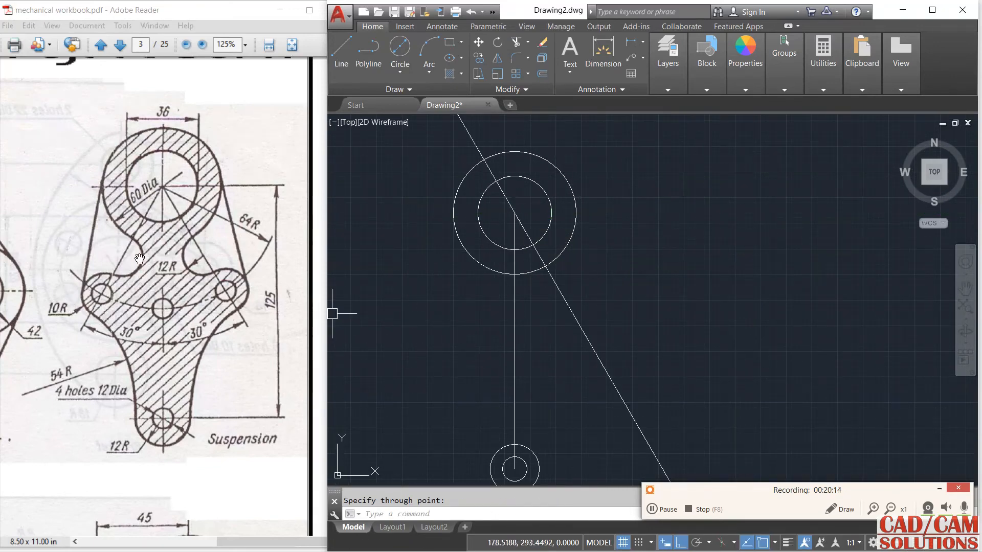
Draw a second construction line at an angle of 60 degrees through the centre of the upper circles.
click(412, 88)
click(368, 104)
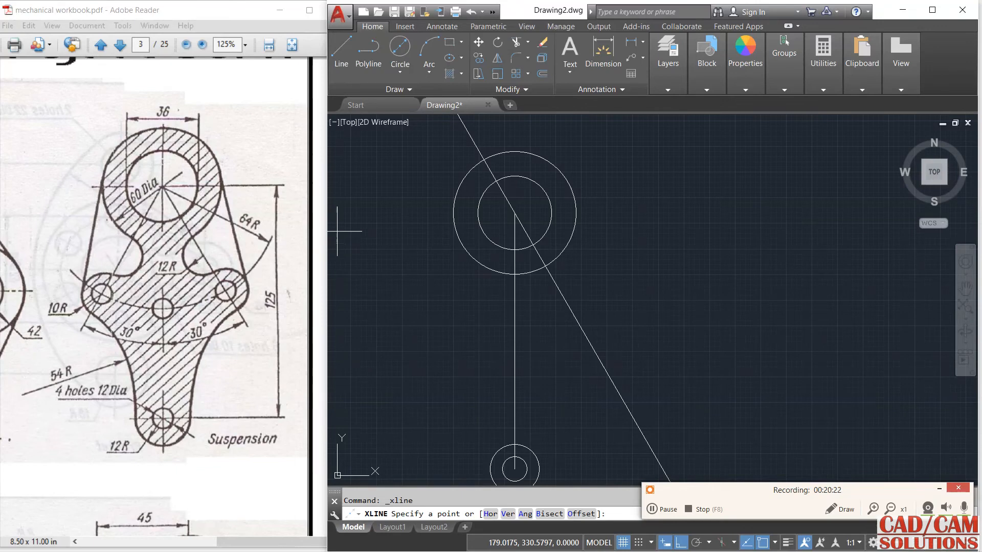
right_click(409, 276)
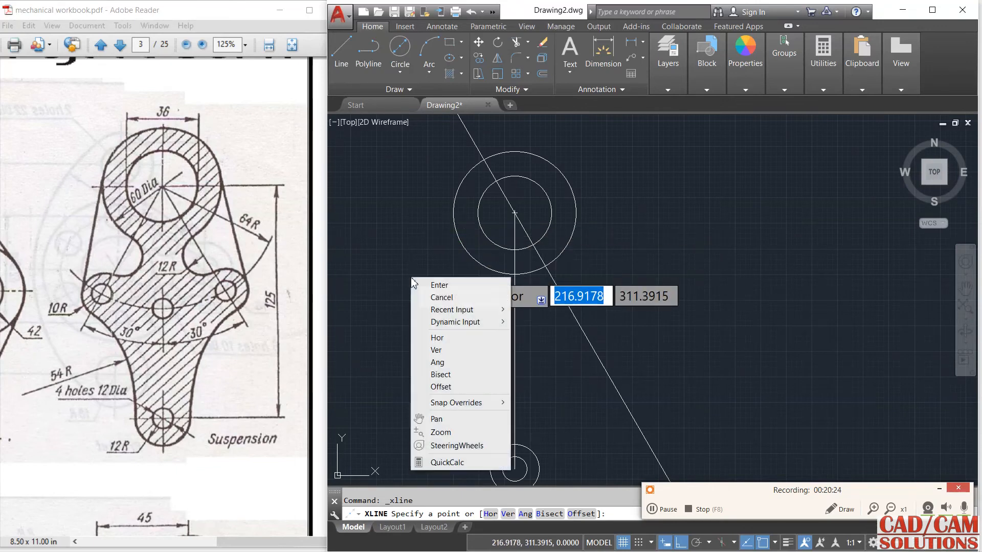
click(432, 362)
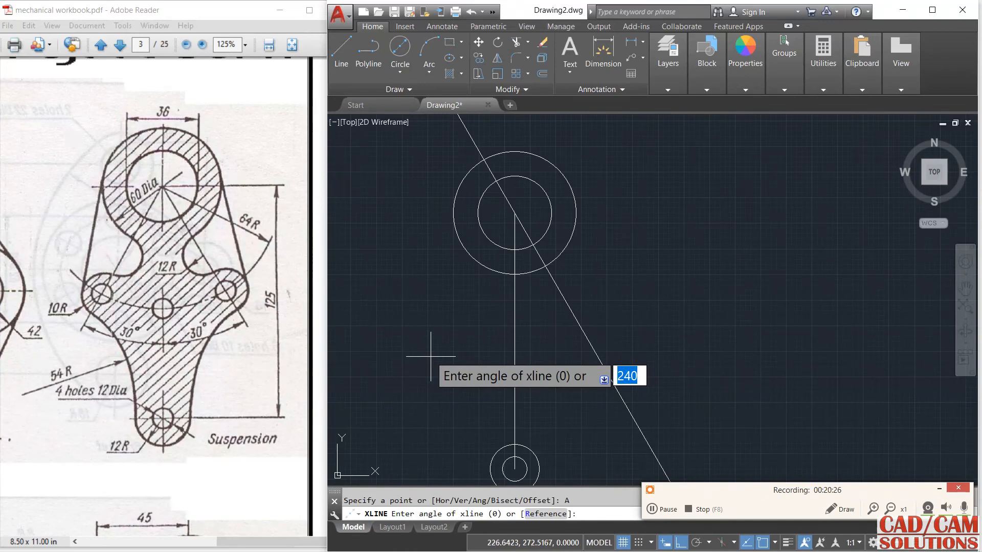
key(Return)
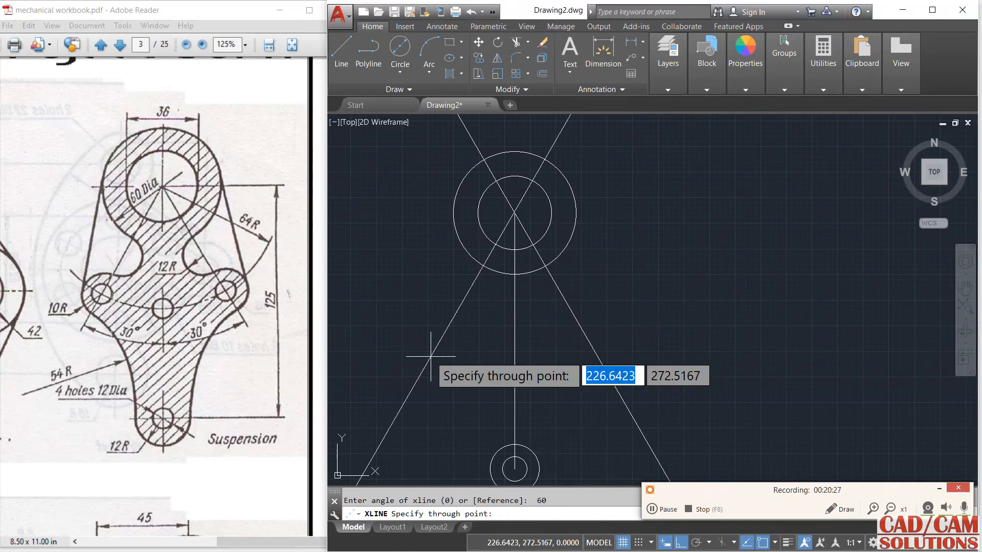
click(514, 212)
key(Return)
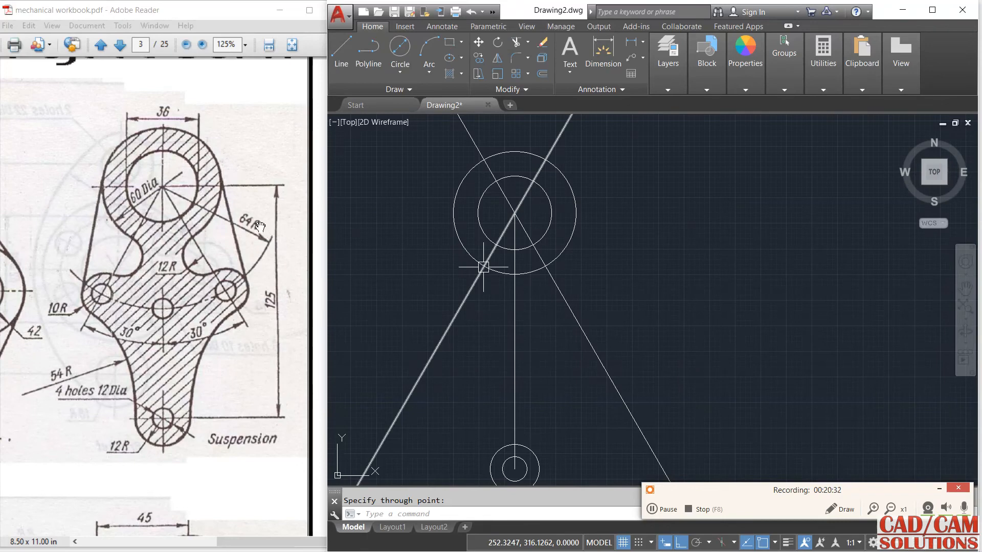
Draw a circle of radius 64 concentric with the upper circles to locate the side holes.
click(400, 70)
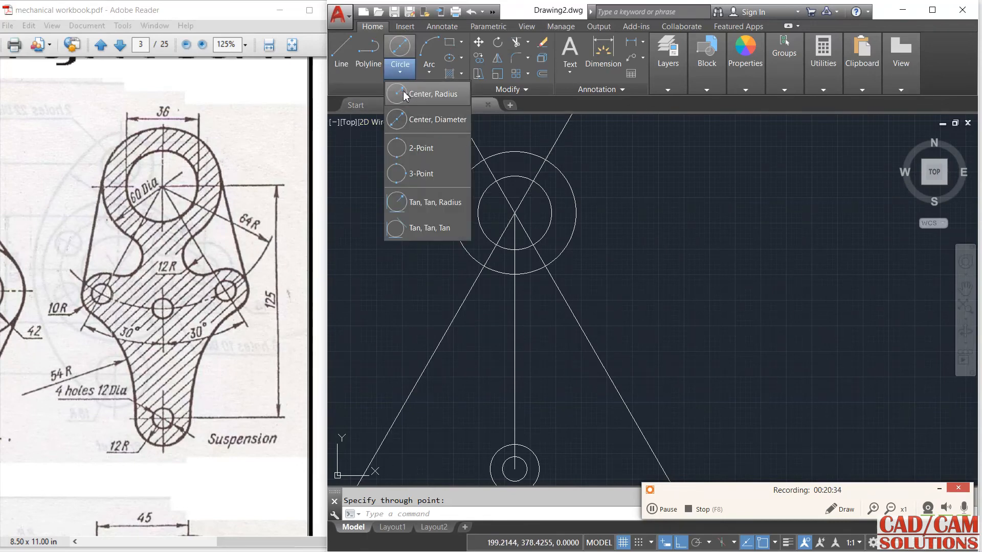
click(405, 94)
click(515, 213)
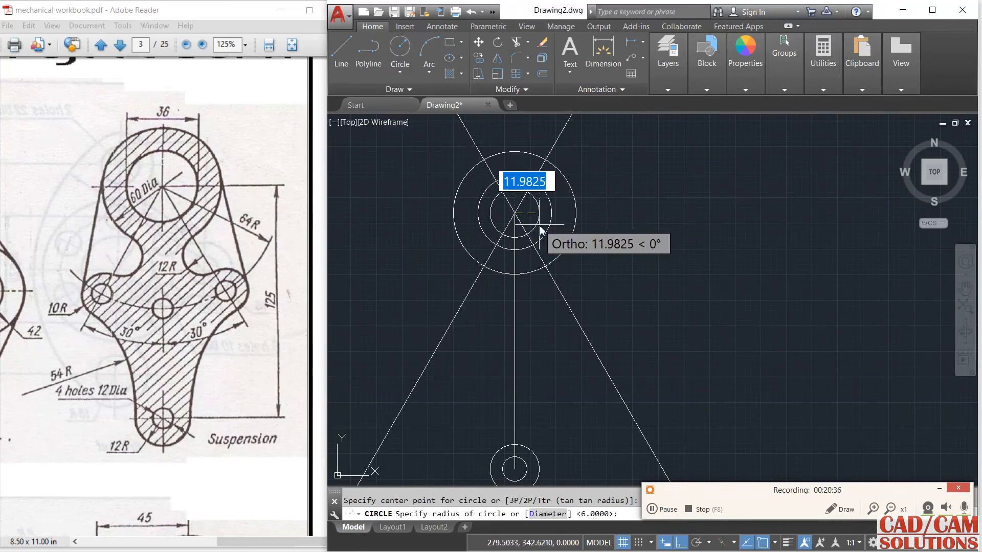
text(64)
key(Return)
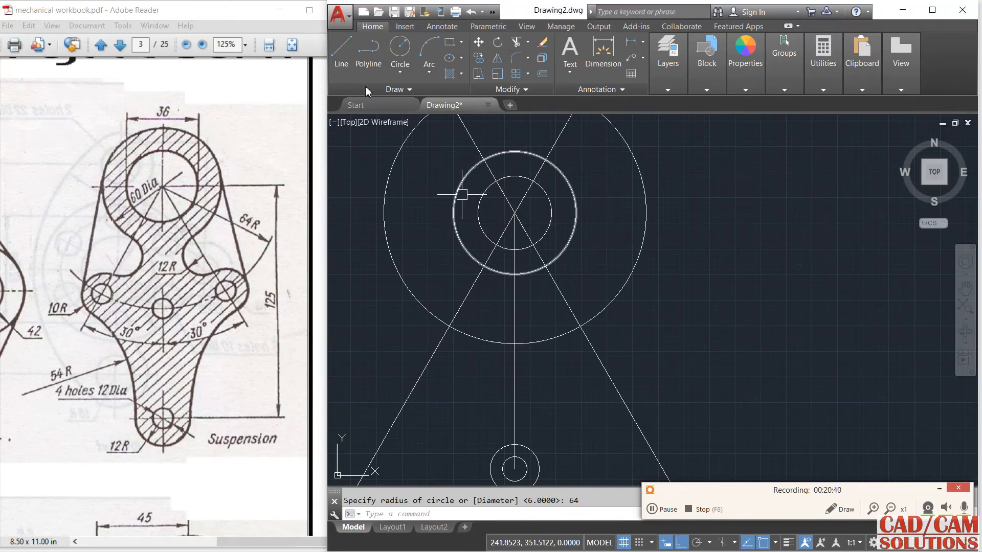
Draw concentric circles of radius 10 and radius 6 where the radius 64 circle meets the left angled construction line.
click(399, 49)
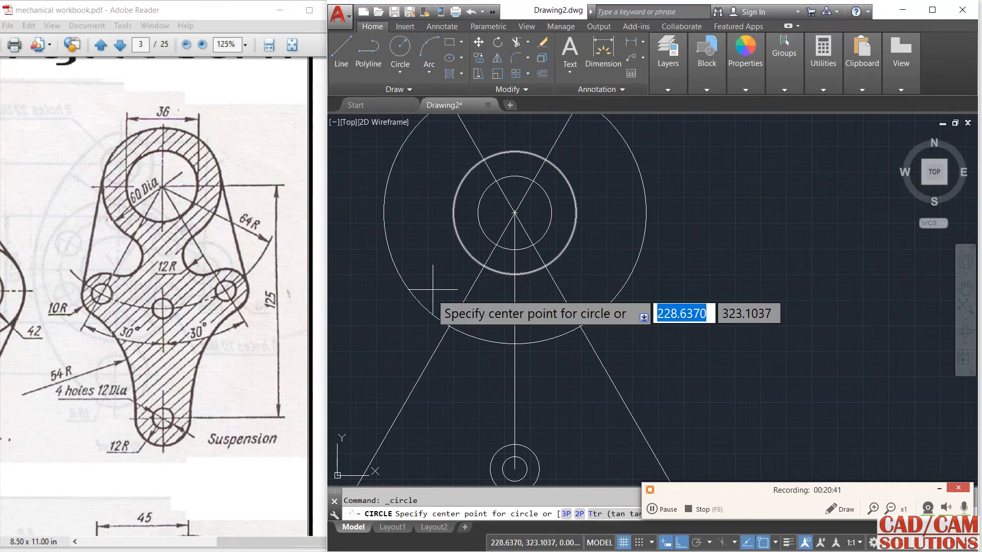
click(449, 326)
text(10)
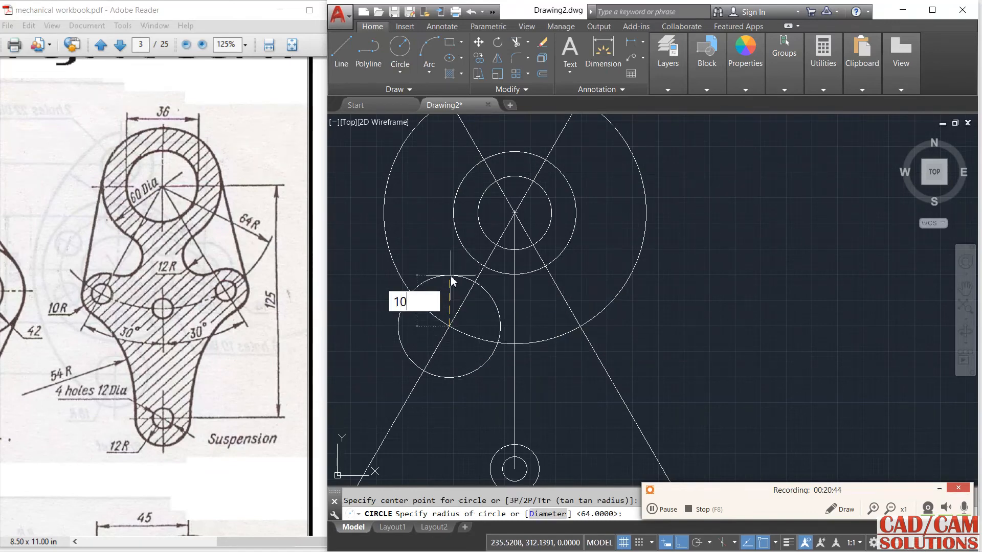
key(Return)
key(Return)
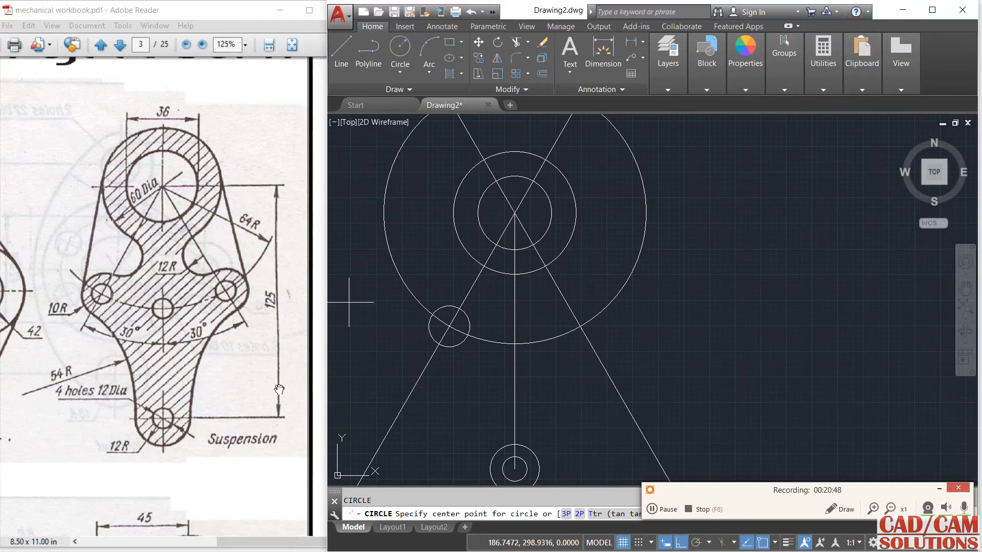
click(449, 326)
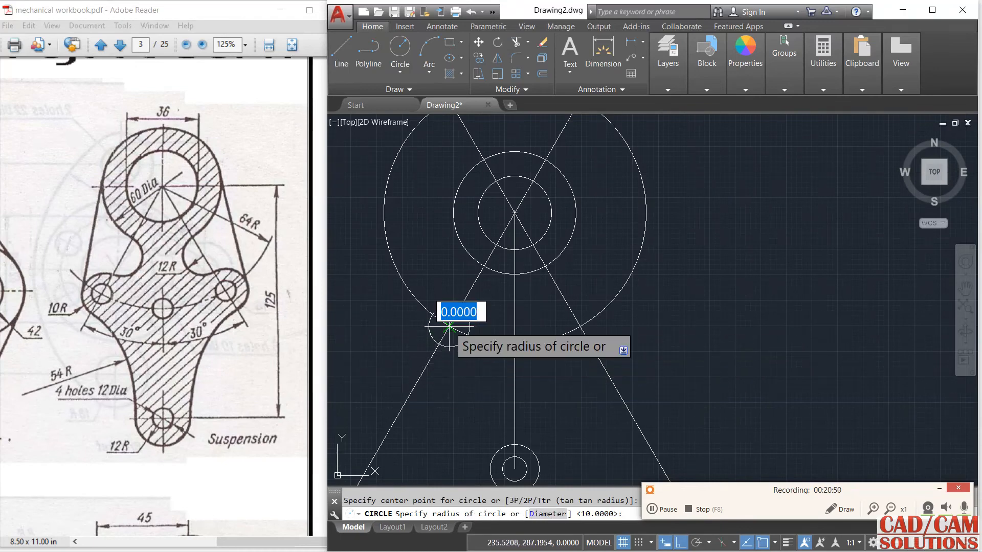
text(6)
key(Return)
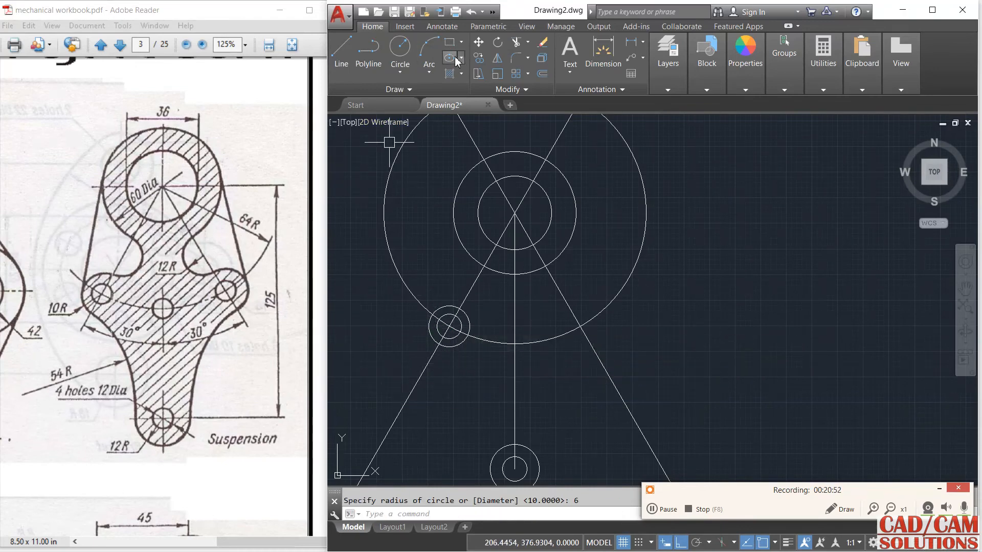
Copy the radius 10 and radius 6 circles from their centre to the intersection of the radius 64 circle and the right construction line.
click(481, 59)
click(444, 314)
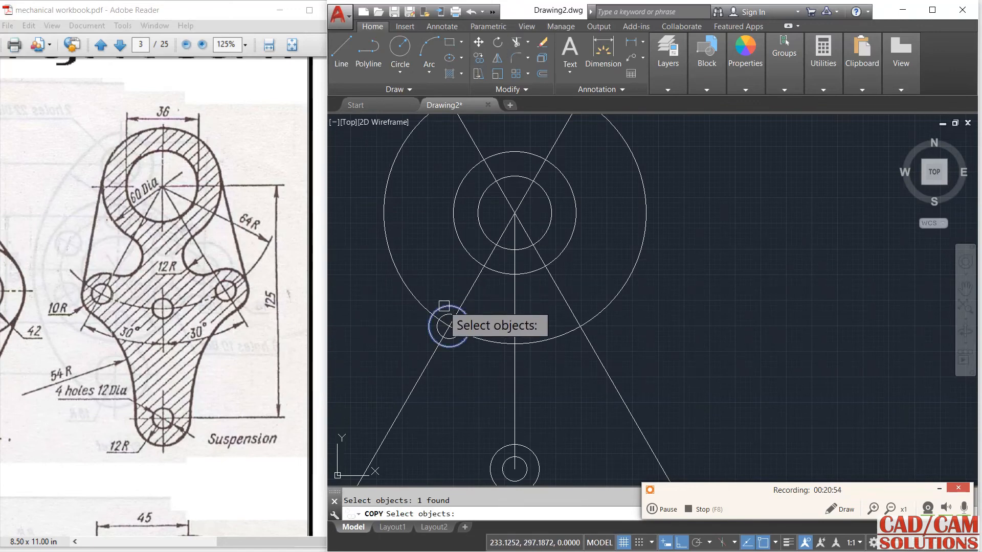
key(Return)
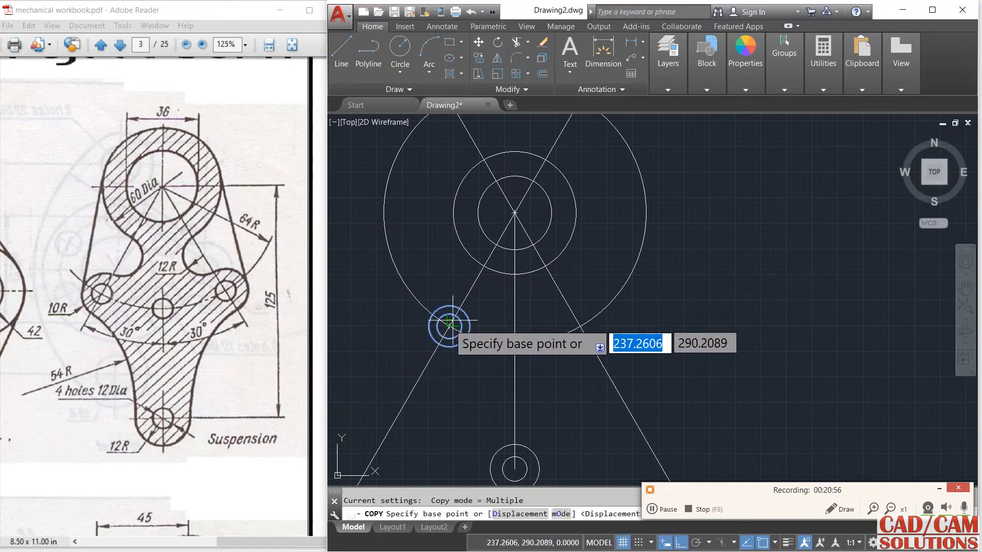
click(449, 326)
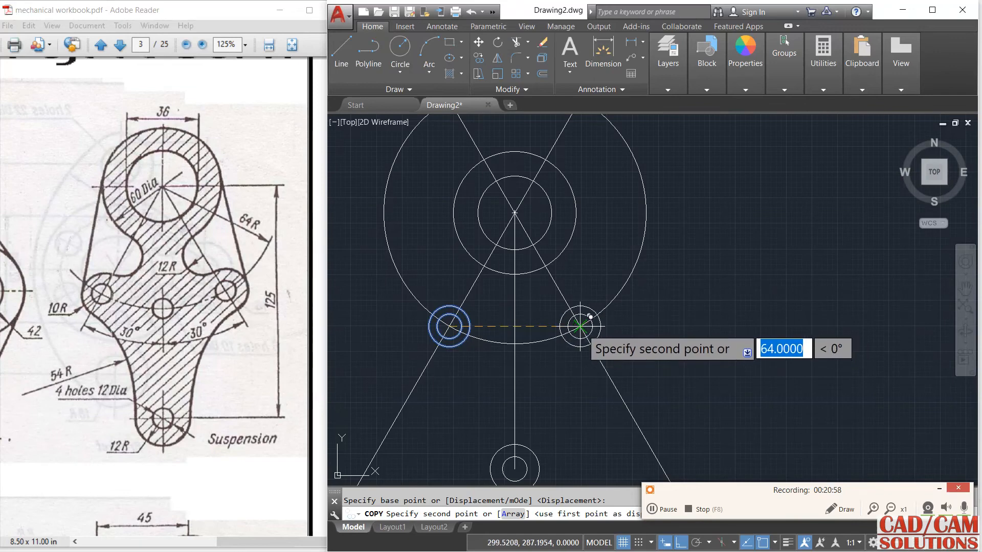
click(581, 326)
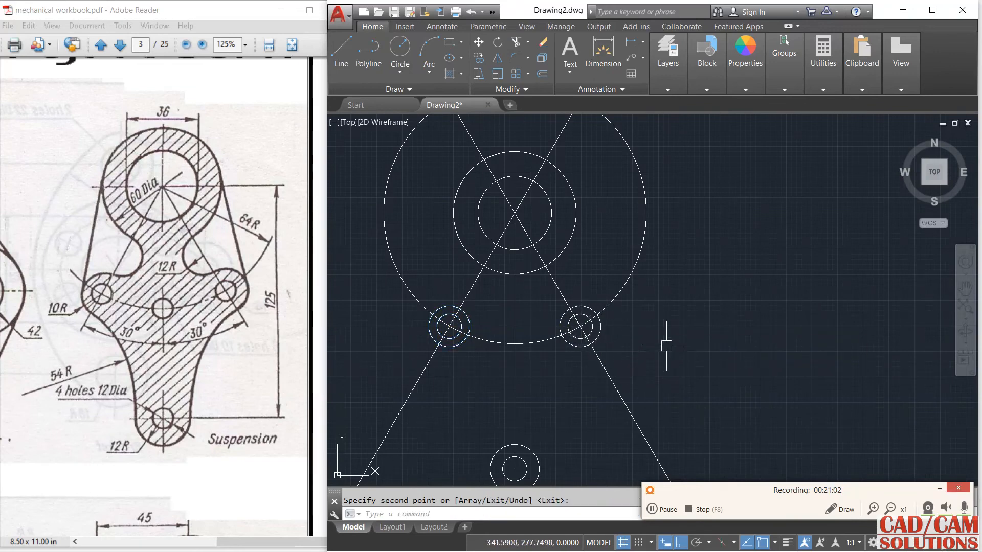
Draw a circle of radius 54 tangent to the right radius 10 circle and the bottom radius 12 circle.
mouse_move(657, 347)
middle_down()
mouse_move(644, 285)
mouse_move(541, 298)
middle_up()
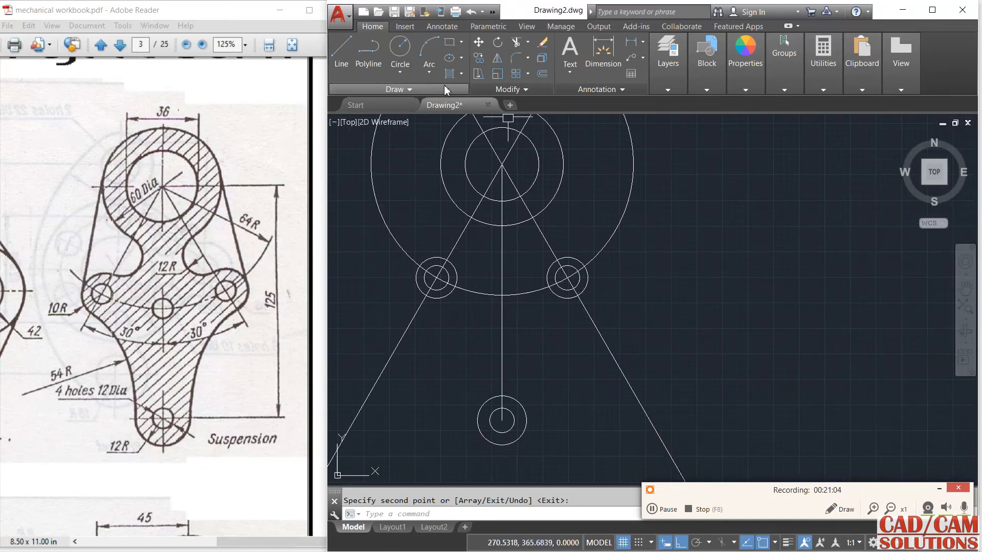
click(400, 71)
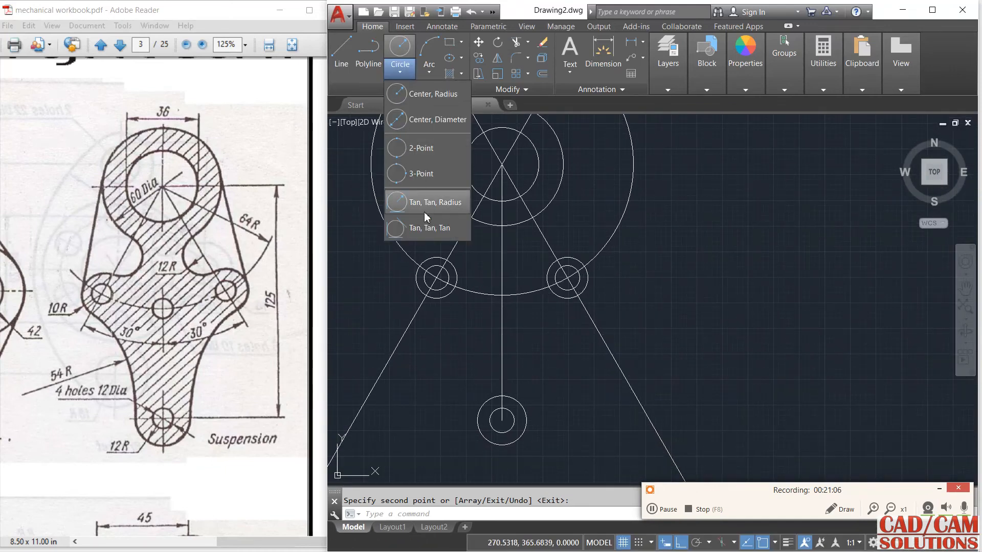
click(426, 203)
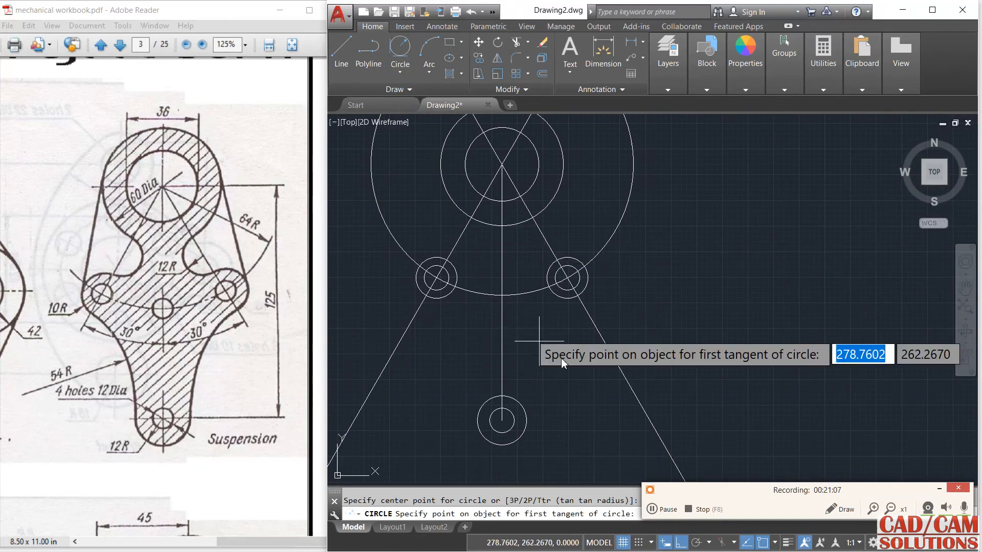
click(583, 290)
click(519, 416)
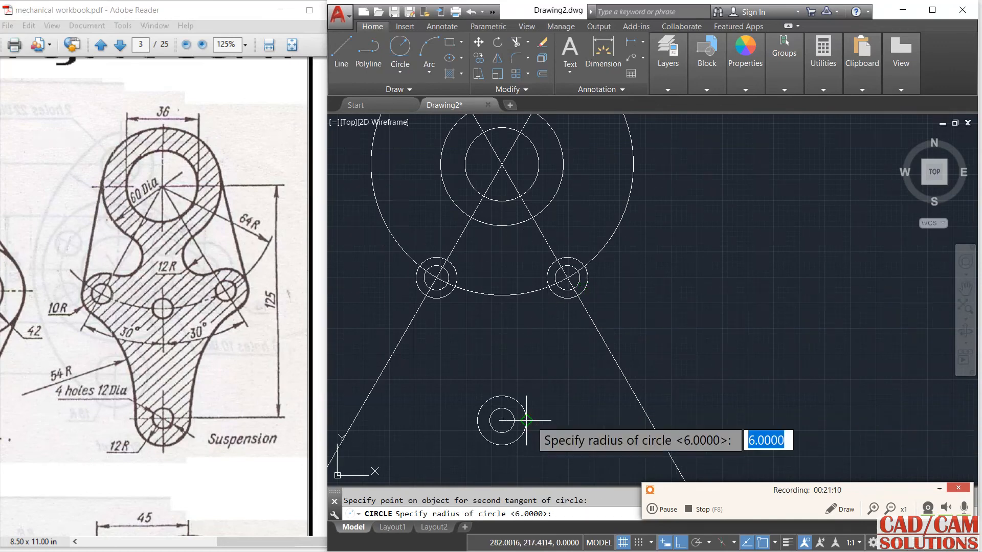
text(54)
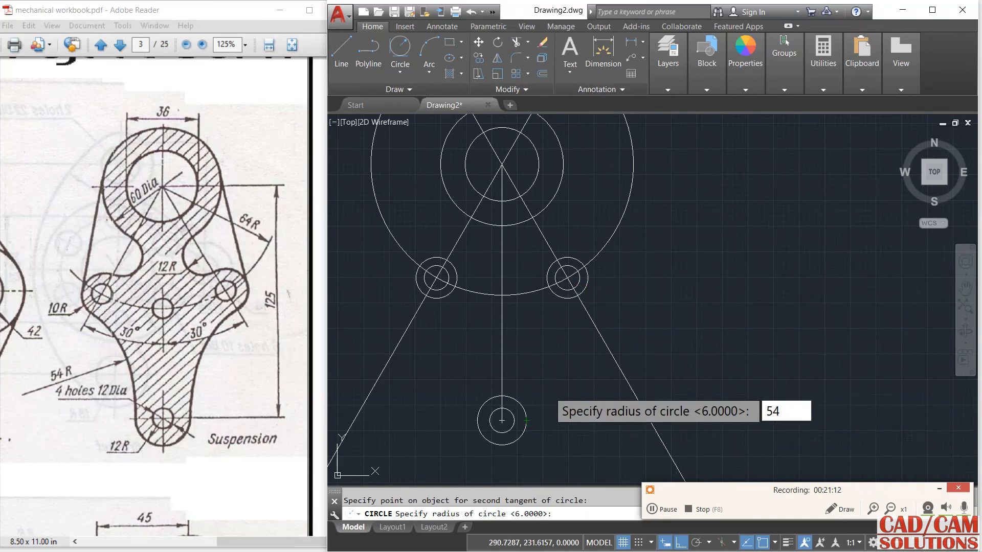
key(Return)
Draw a circle of radius 54 tangent to the left radius 10 circle and the bottom radius 12 circle.
click(400, 49)
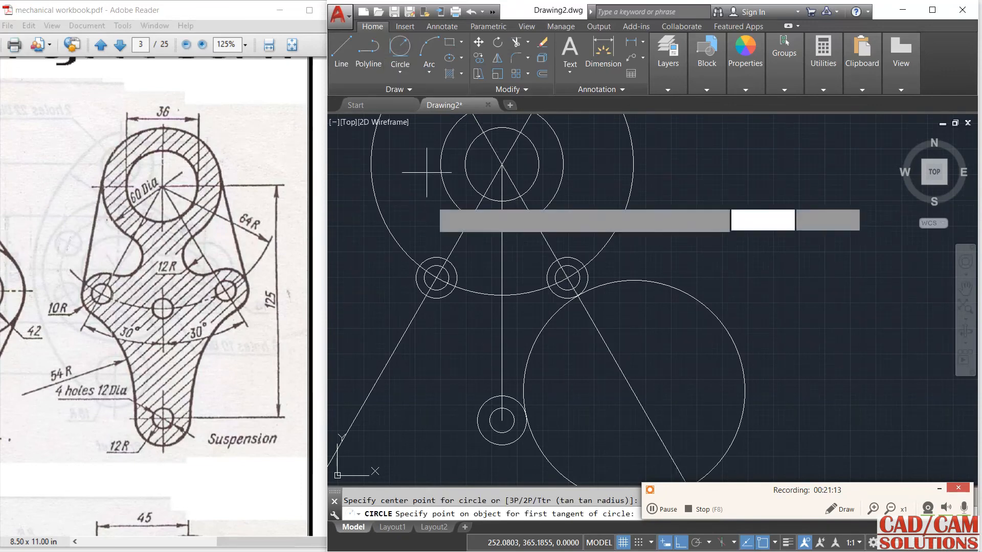
click(432, 299)
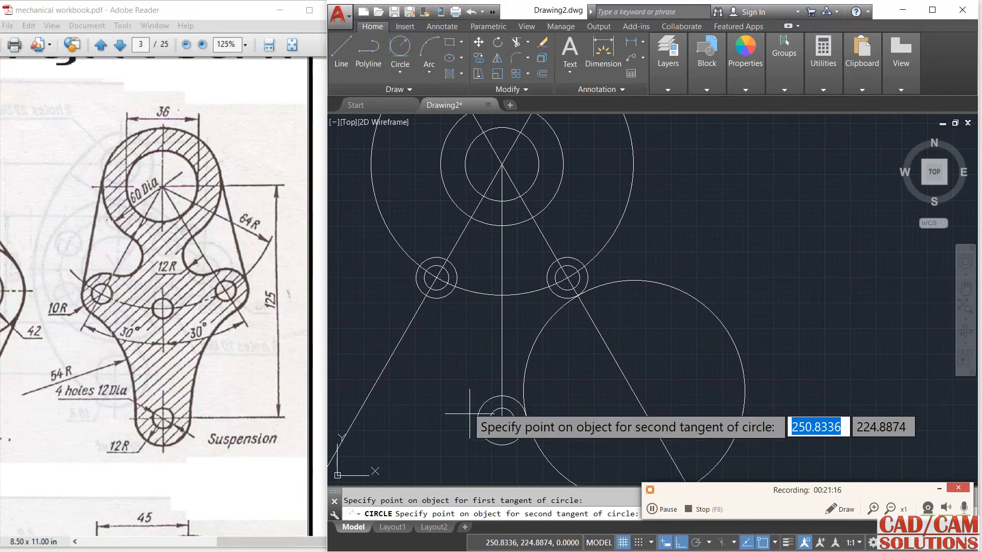
click(443, 432)
key(BackSpace)
text(54)
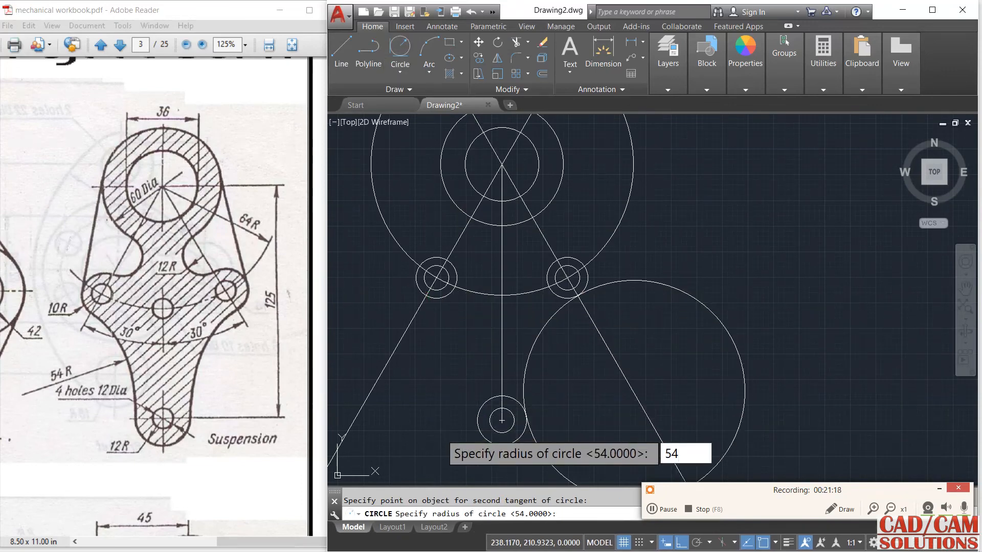
key(Return)
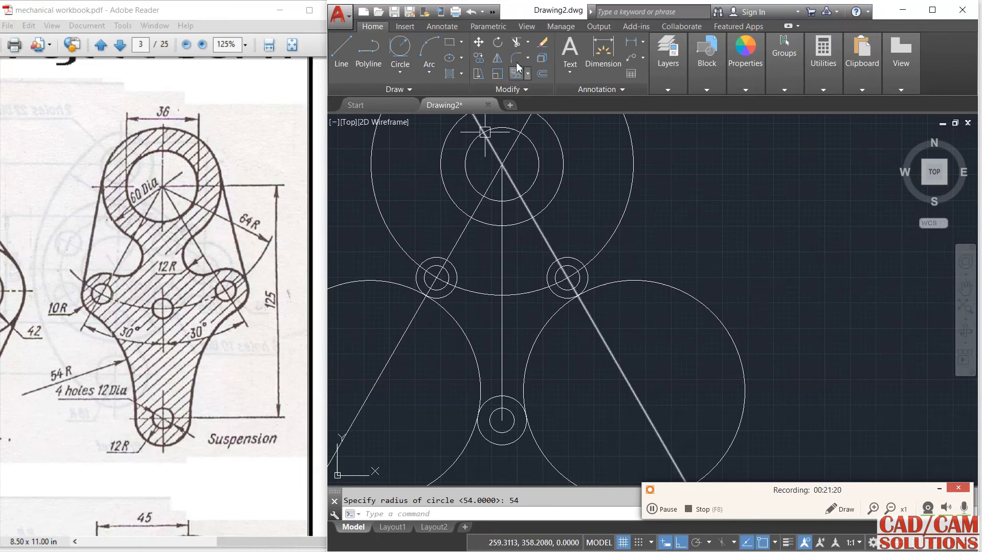
Trim the two radius 54 circles and the bottom radius 12 circle so only the lower outline of the part remains.
click(517, 45)
key(Return)
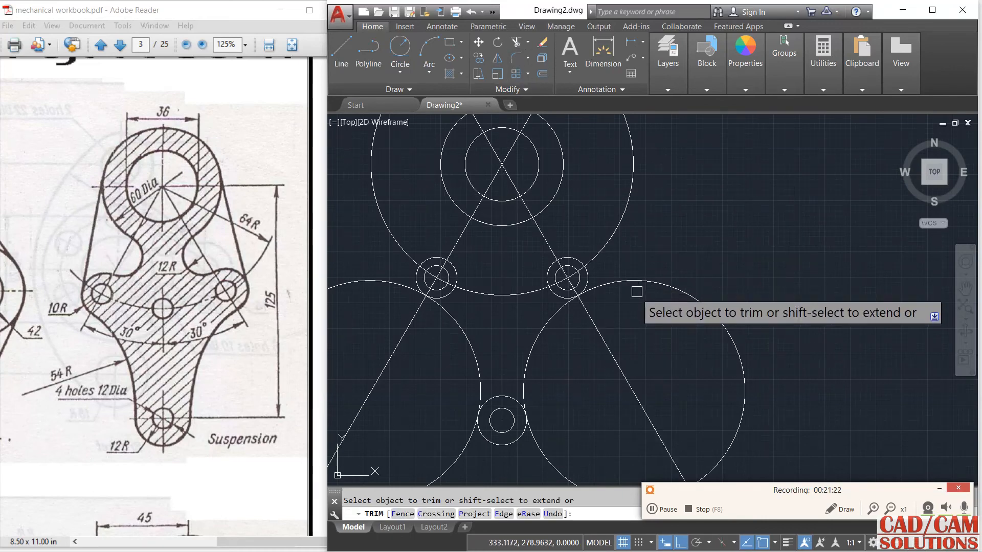
click(638, 286)
click(545, 457)
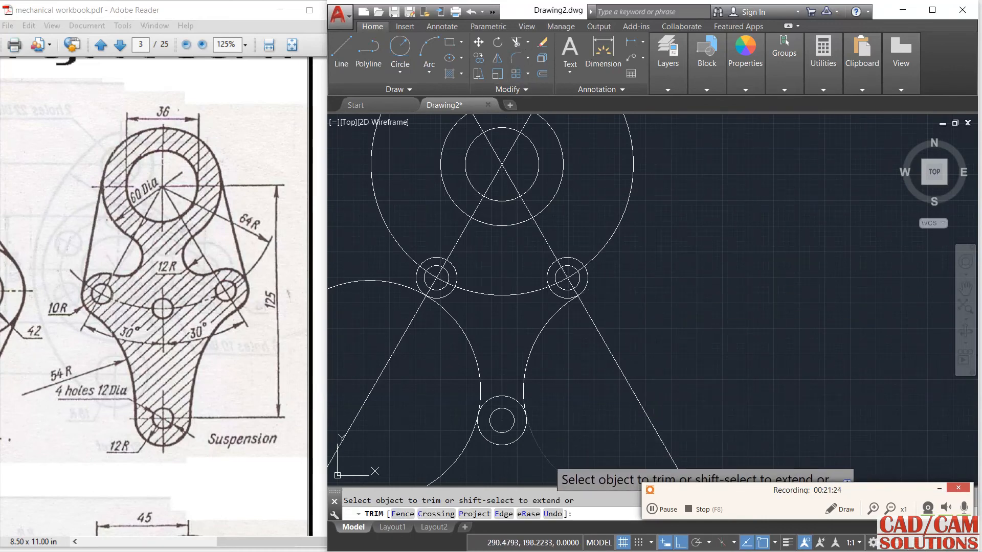
click(470, 446)
click(379, 284)
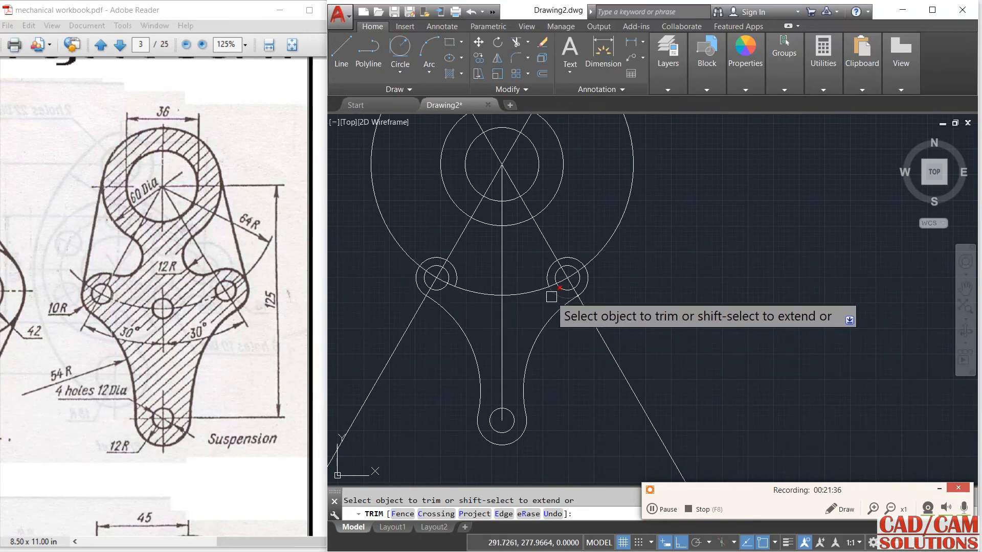
right_click(633, 318)
click(658, 321)
Draw a 2-point circle along the left construction line from the 60 diameter circle to the left radius 10 circle and check its radius.
middle_drag(649, 297, 647, 330)
scroll(648, 325, down, 2)
scroll(498, 314, up, 4)
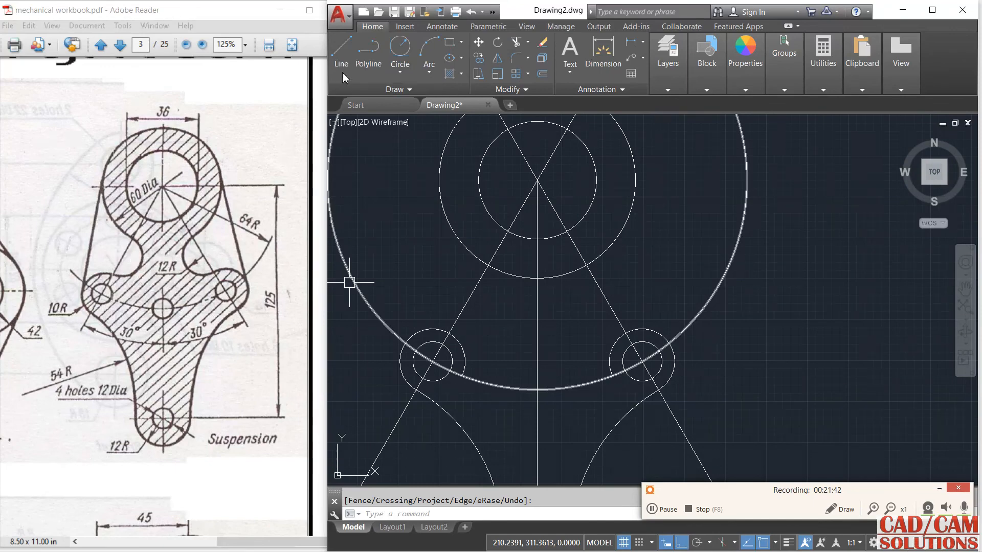
click(389, 78)
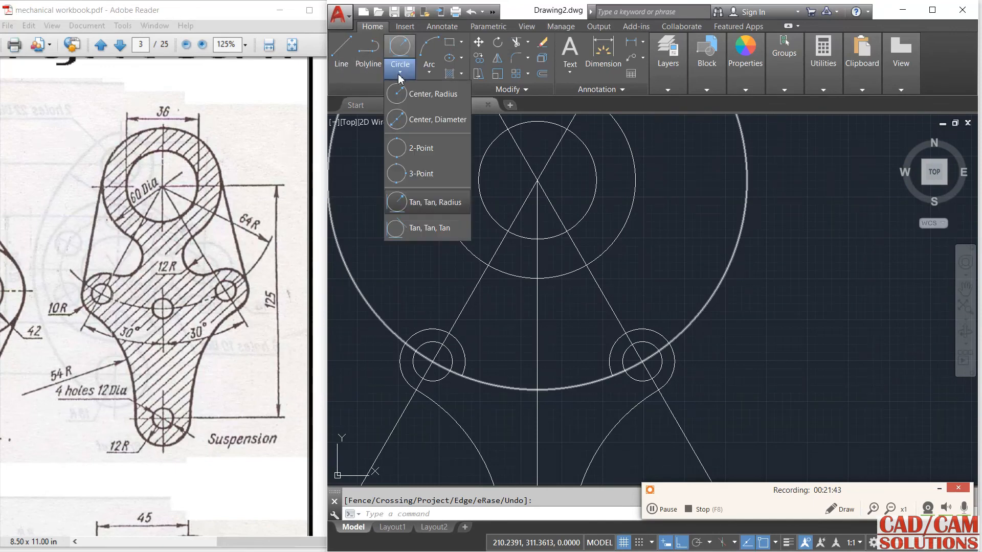
click(407, 150)
click(488, 265)
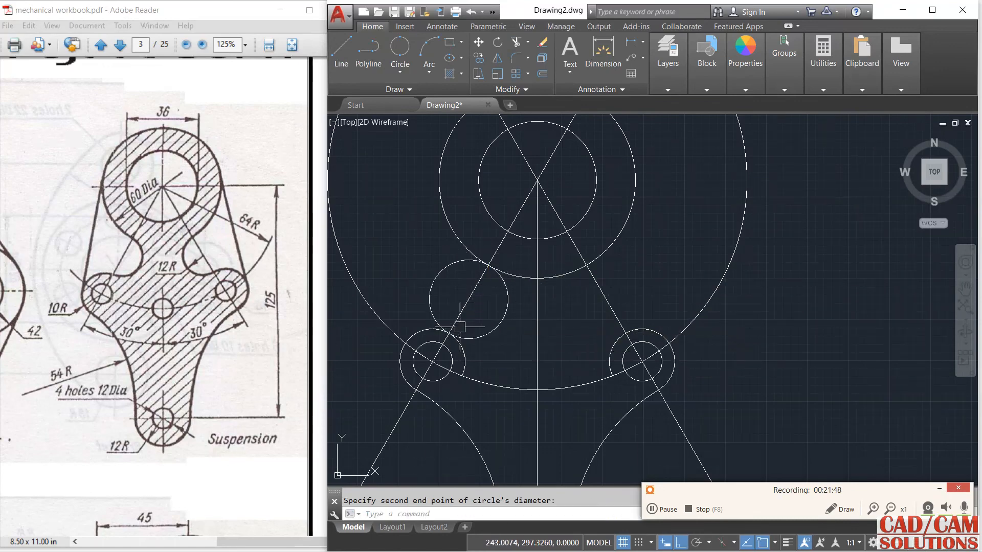
click(450, 333)
click(442, 328)
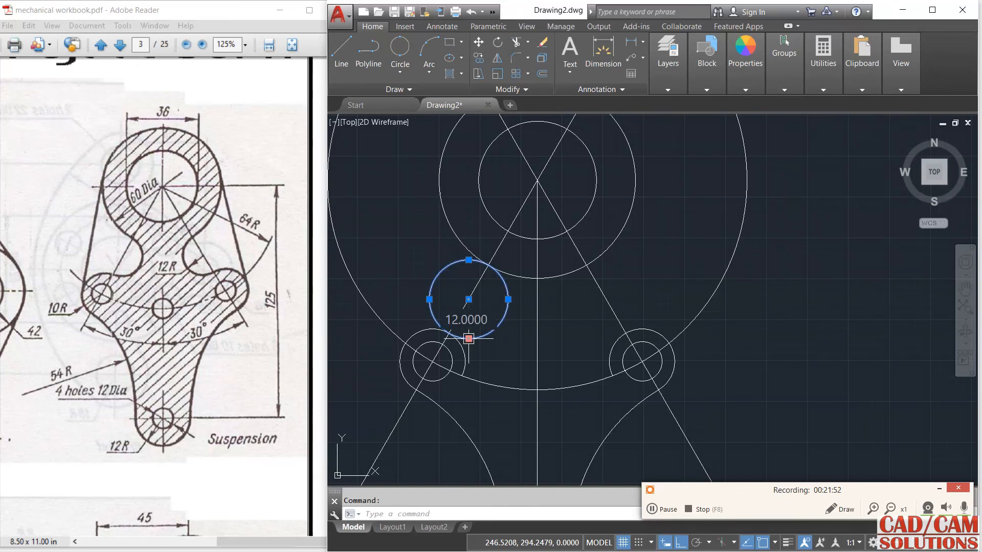
Draw a 2-point circle along the right construction line from the 60 diameter circle to the right radius 10 circle and check its radius.
click(400, 51)
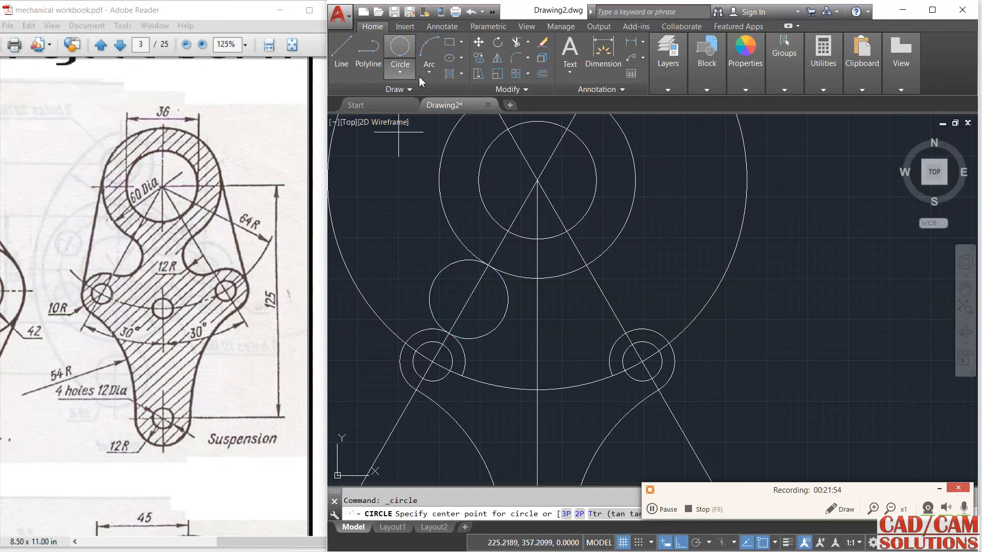
click(586, 265)
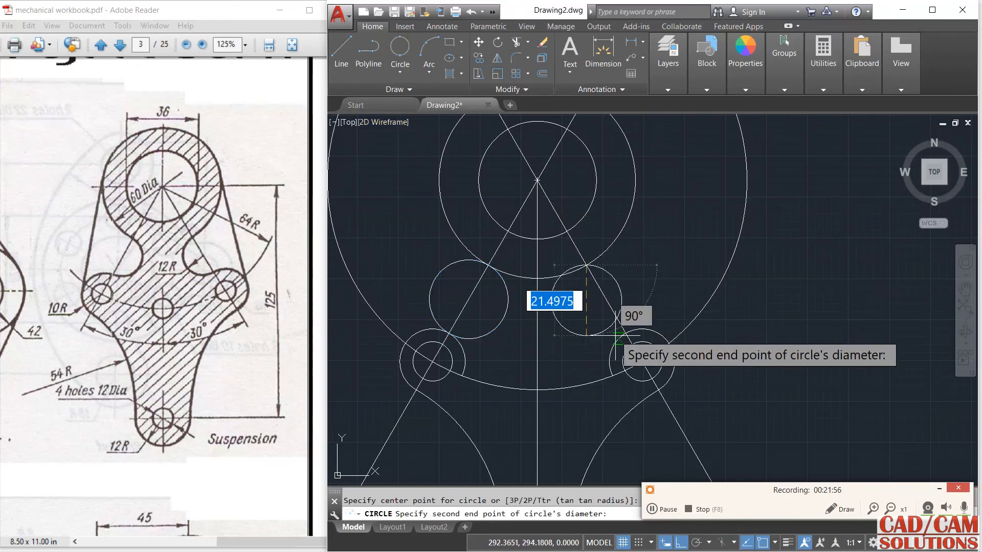
click(626, 333)
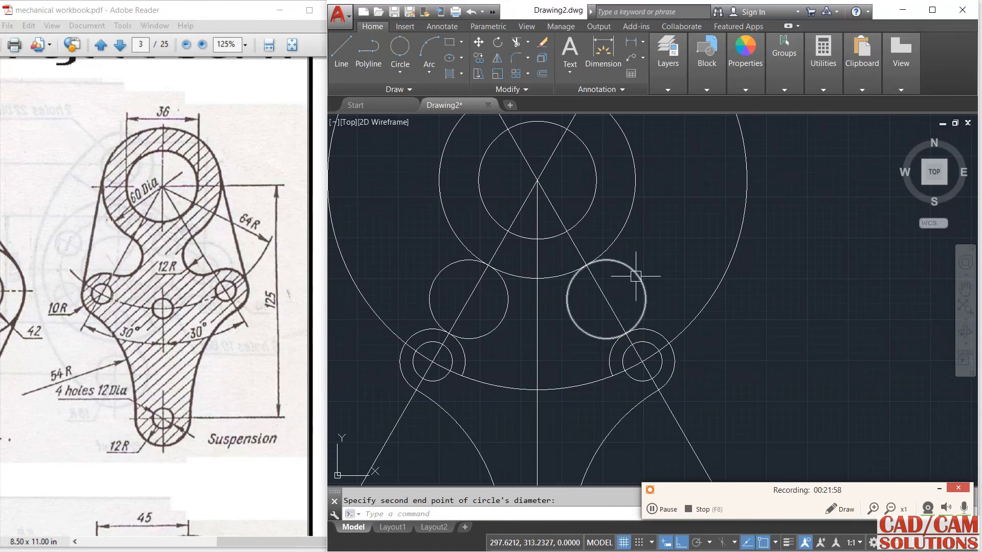
click(636, 274)
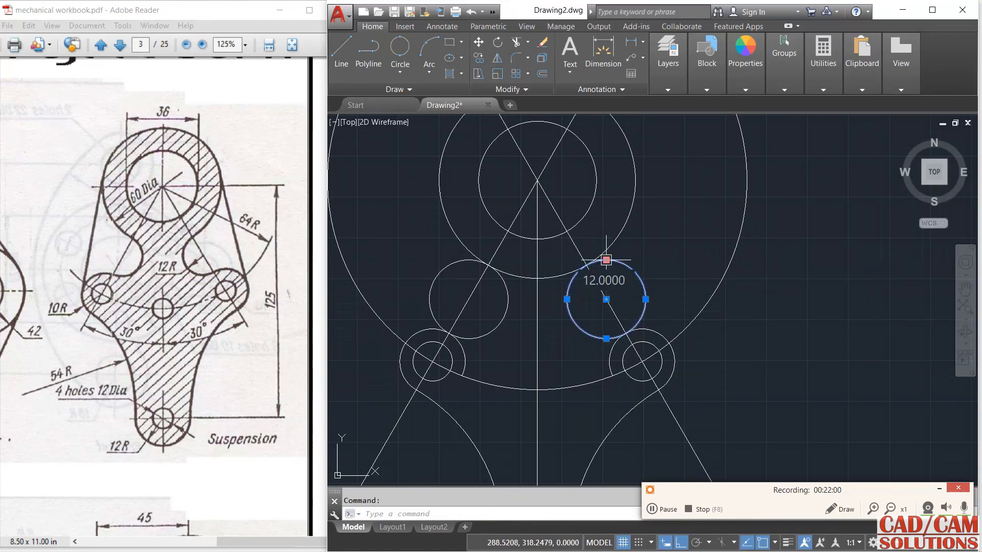
key(Escape)
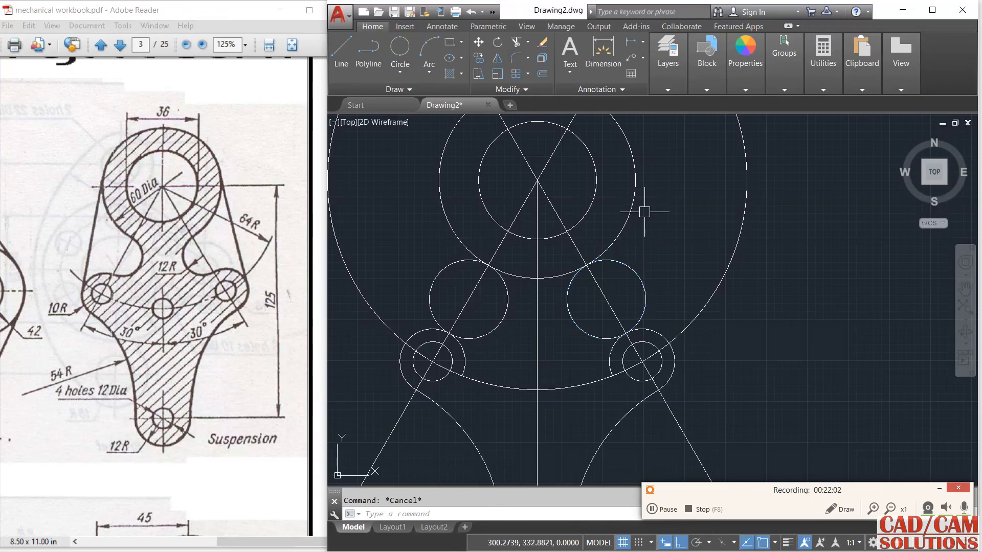
Trim the two radius 12 circles, the 60 diameter circle and the side radius 10 circles to form the neck outline.
scroll(639, 235, down, 2)
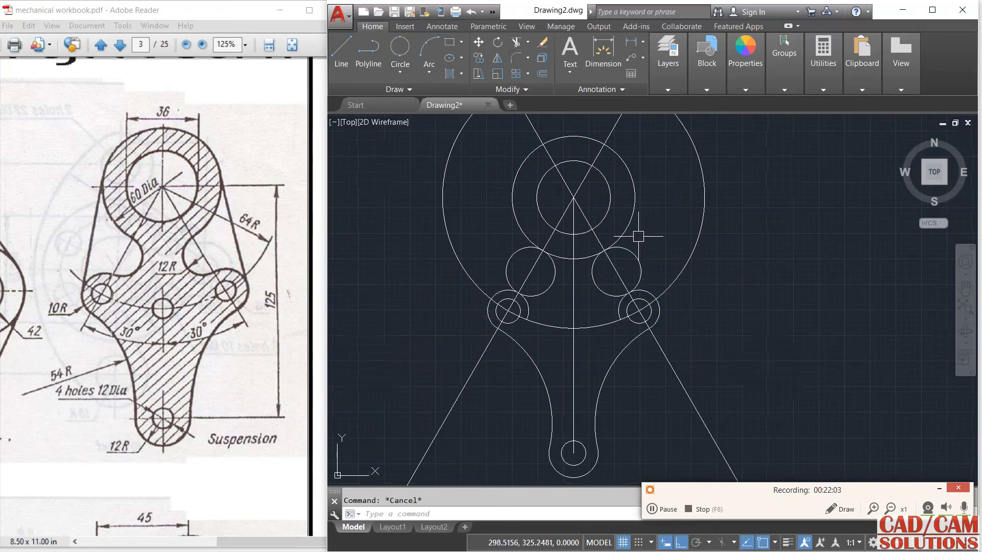
click(515, 44)
key(Return)
middle_drag(499, 230, 465, 237)
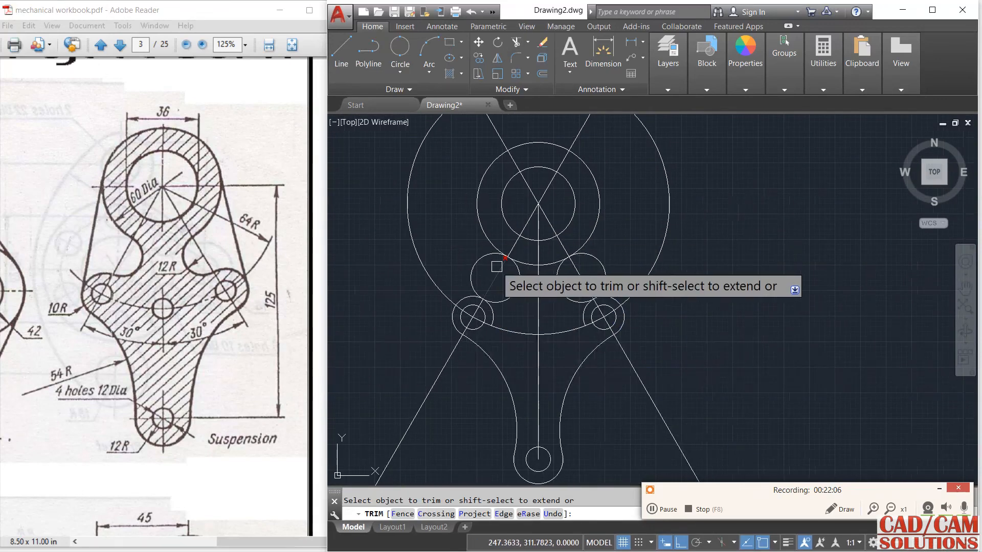
click(480, 261)
click(595, 266)
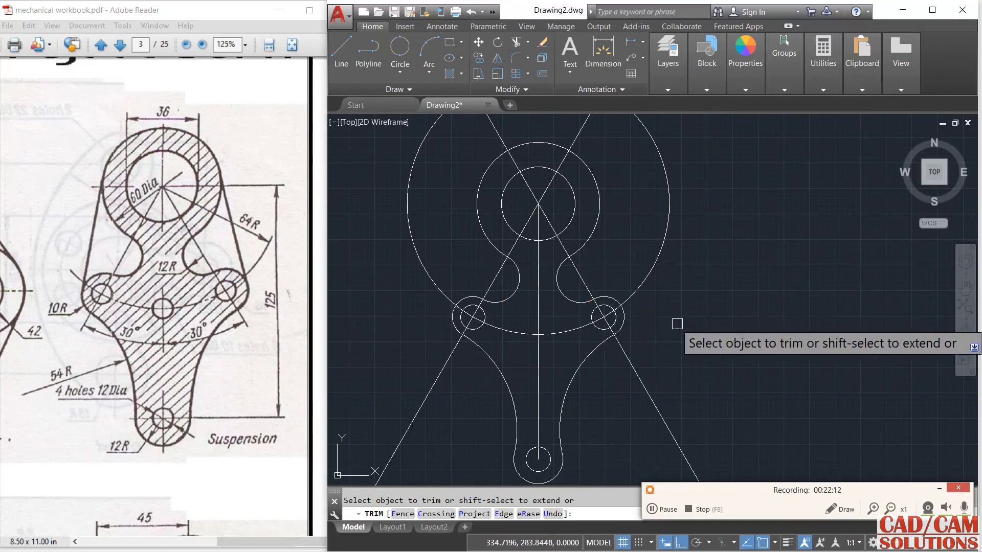
right_click(680, 268)
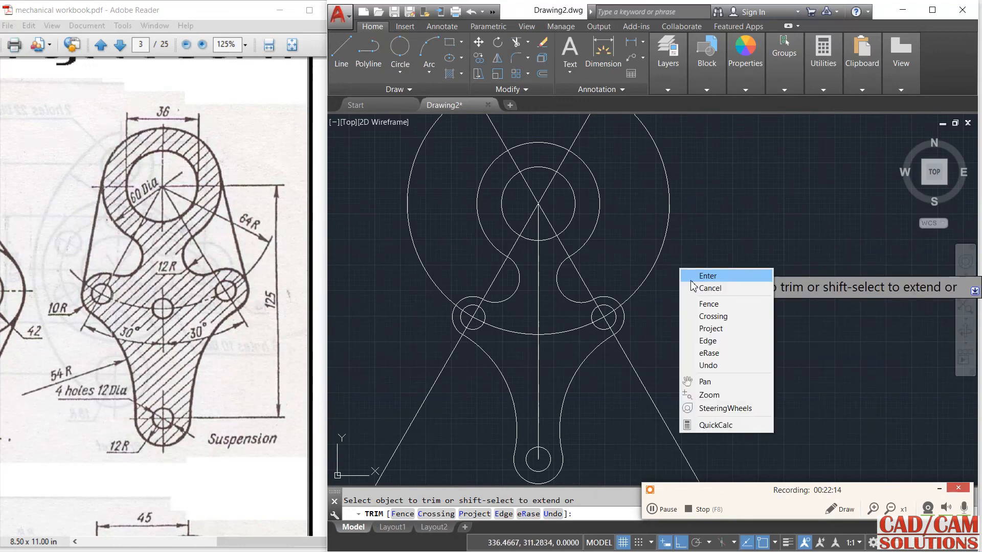
click(688, 277)
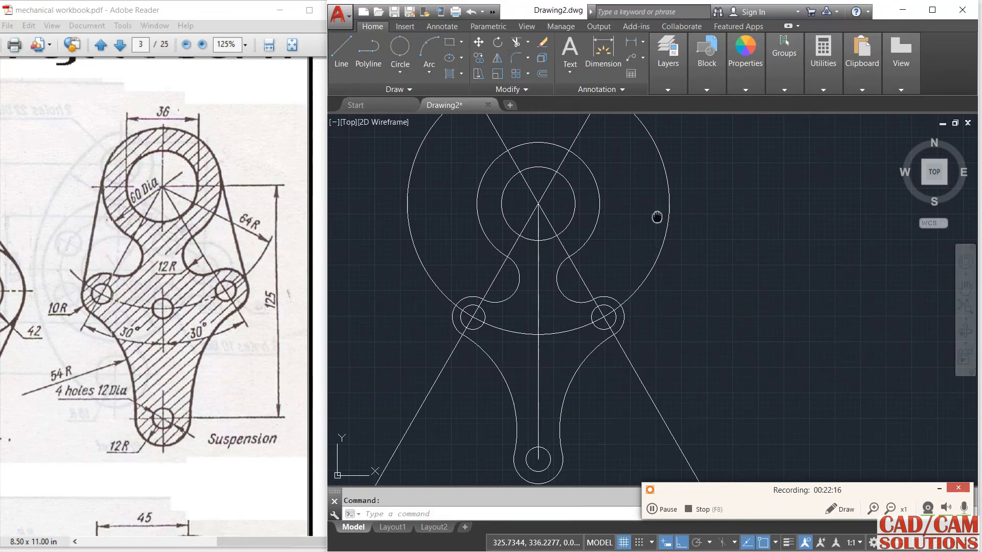
Delete the radius 64 circle and the two angled construction lines.
middle_drag(657, 217, 656, 309)
click(649, 165)
click(416, 200)
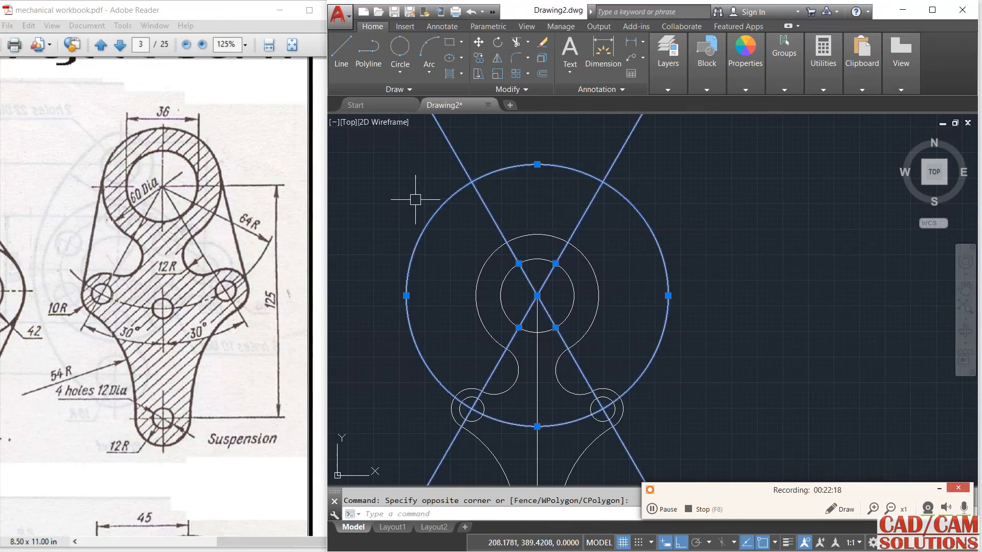
key(Delete)
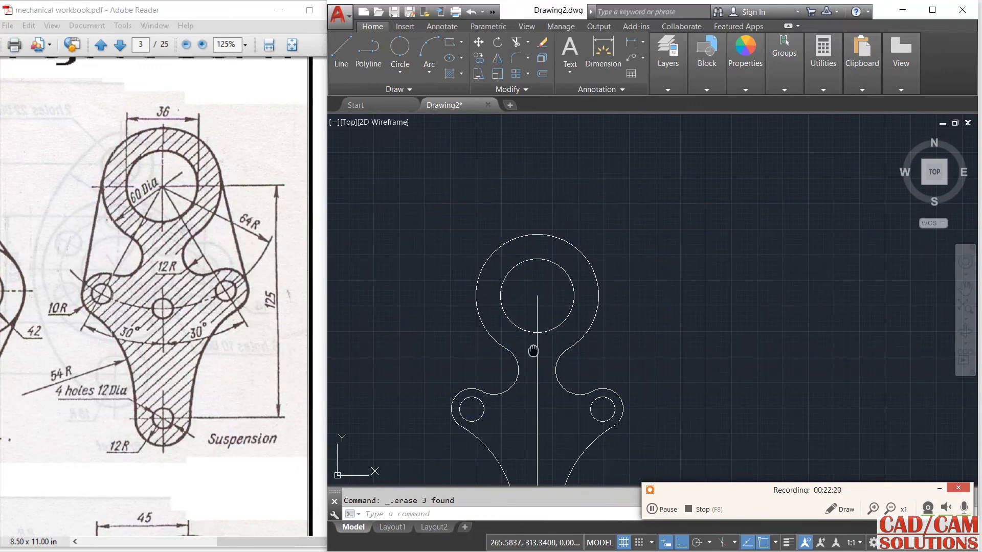
Draw a line tangent to the 60 diameter outline and the left radius 10 arc.
middle_drag(527, 350, 517, 268)
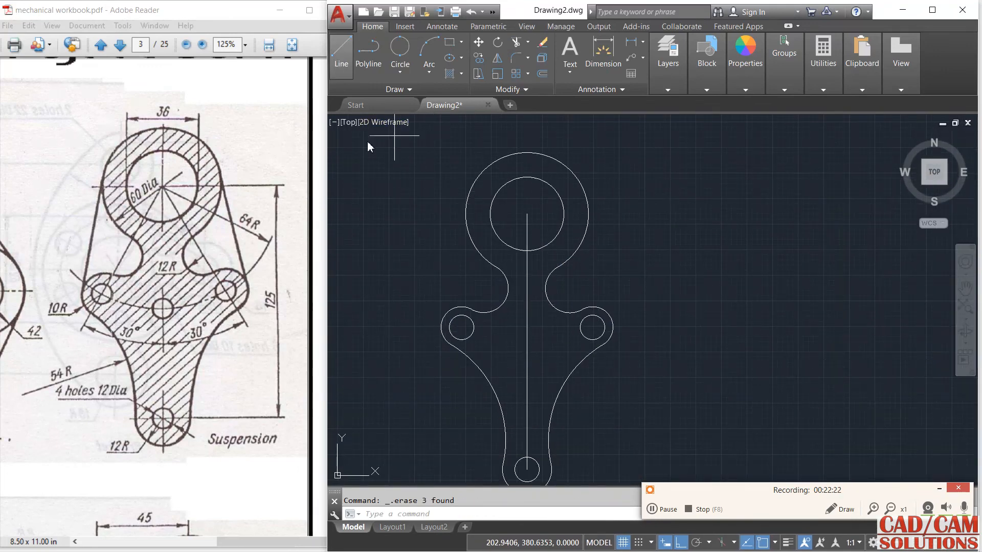
shift+right_click(379, 205)
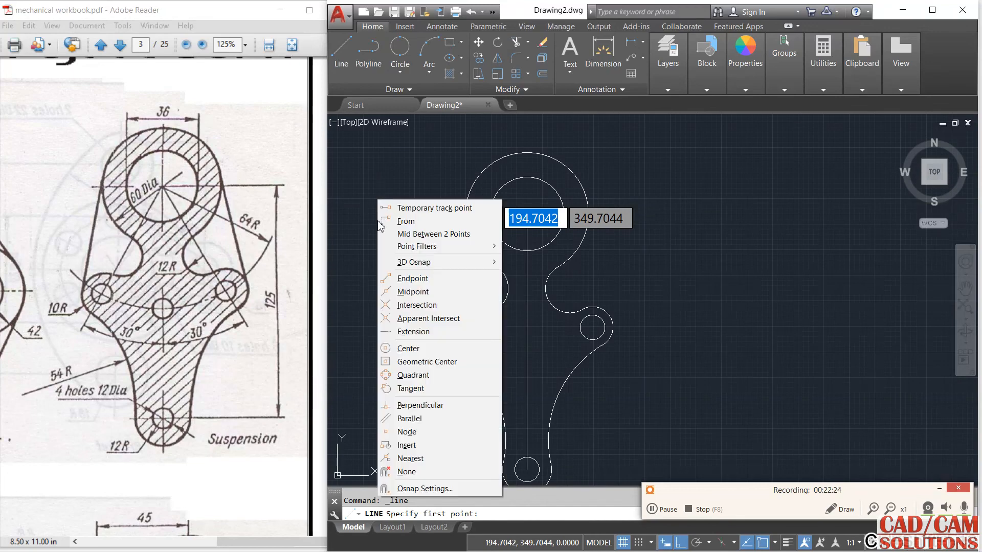
click(404, 389)
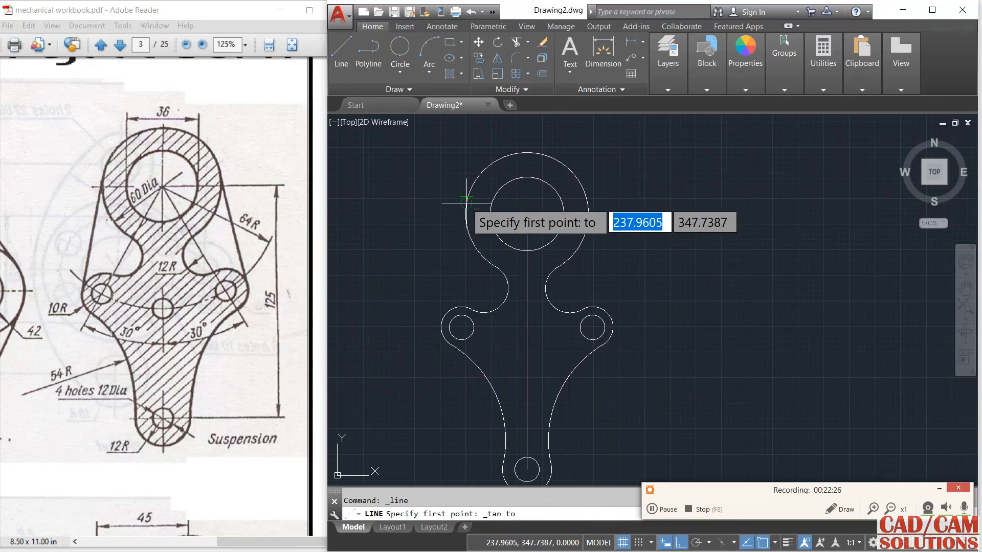
click(414, 240)
shift+right_click(431, 255)
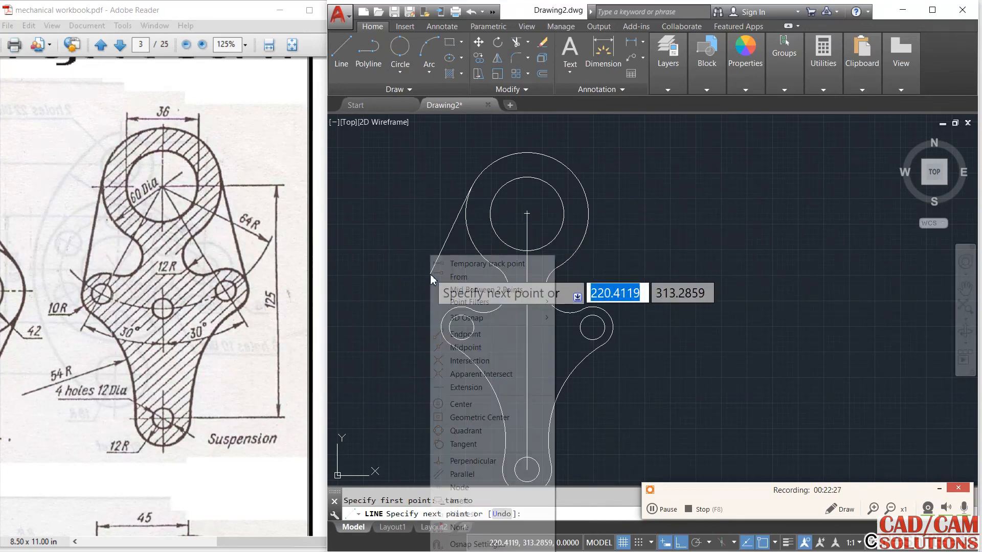
click(462, 443)
click(441, 315)
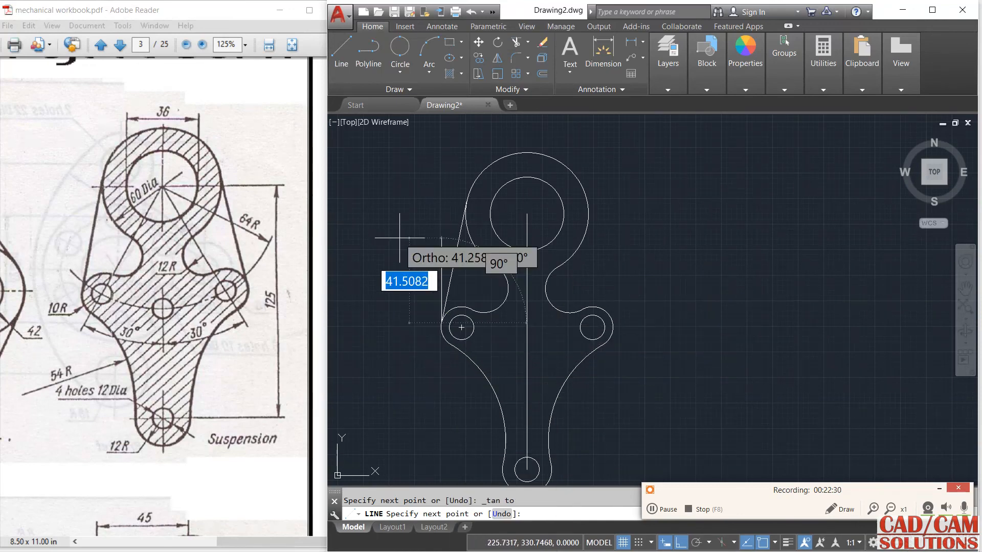
key(Return)
Draw a line tangent to the 60 diameter outline and the right radius 10 arc, and delete the vertical centre line.
click(341, 56)
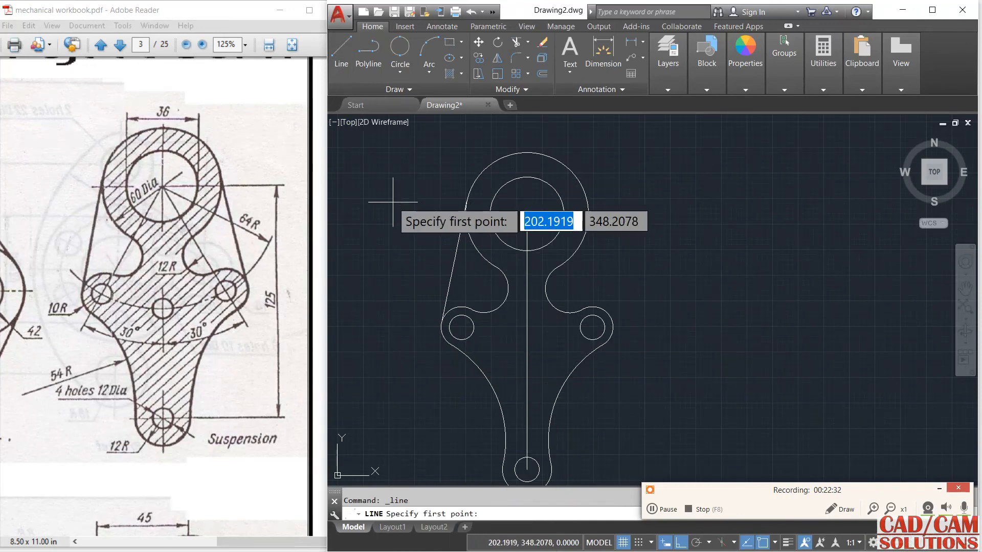
shift+right_click(393, 207)
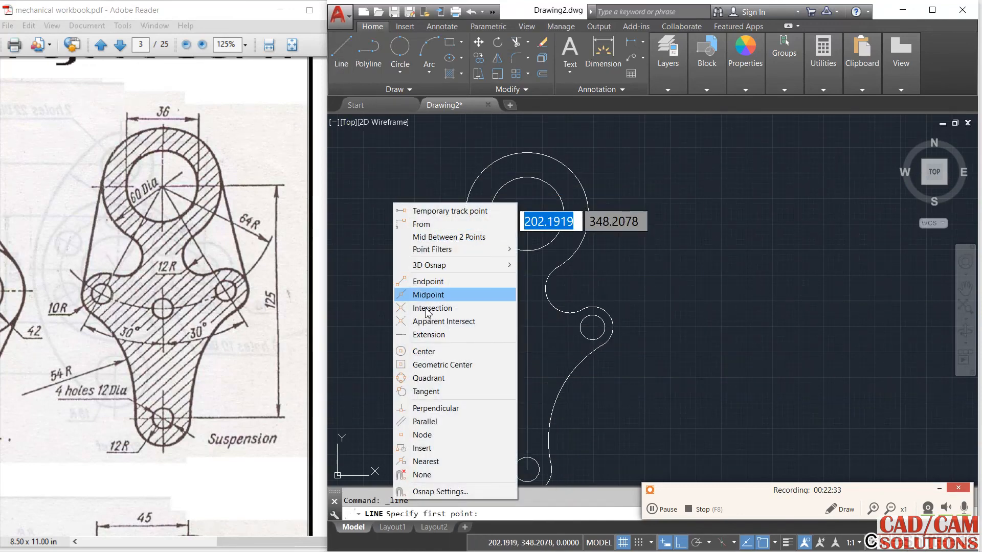
click(436, 392)
click(588, 188)
shift+right_click(641, 302)
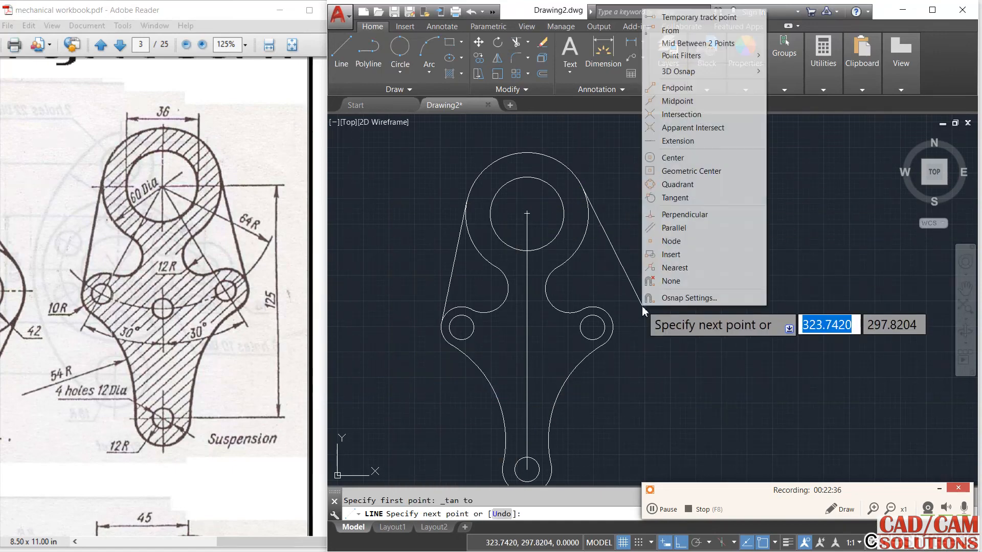
click(687, 199)
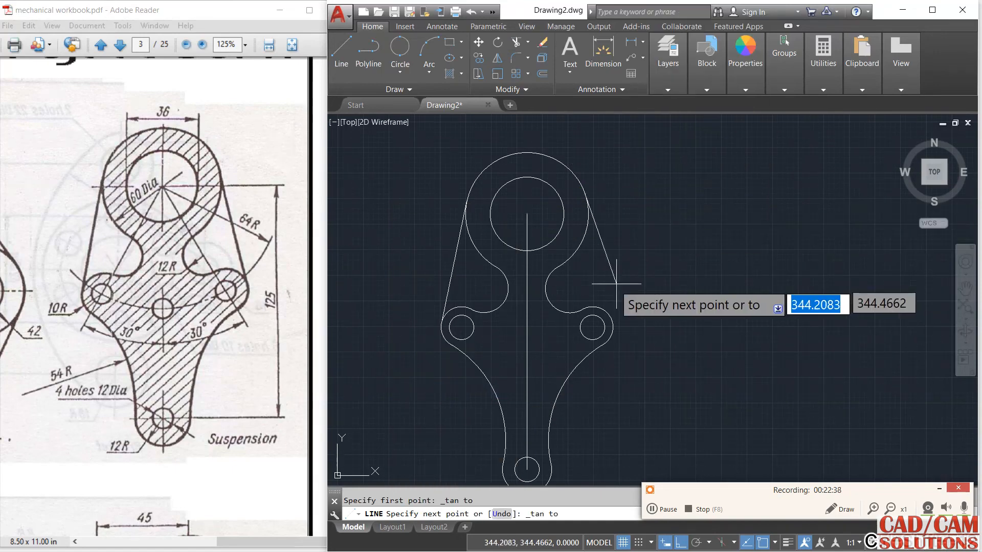
click(611, 310)
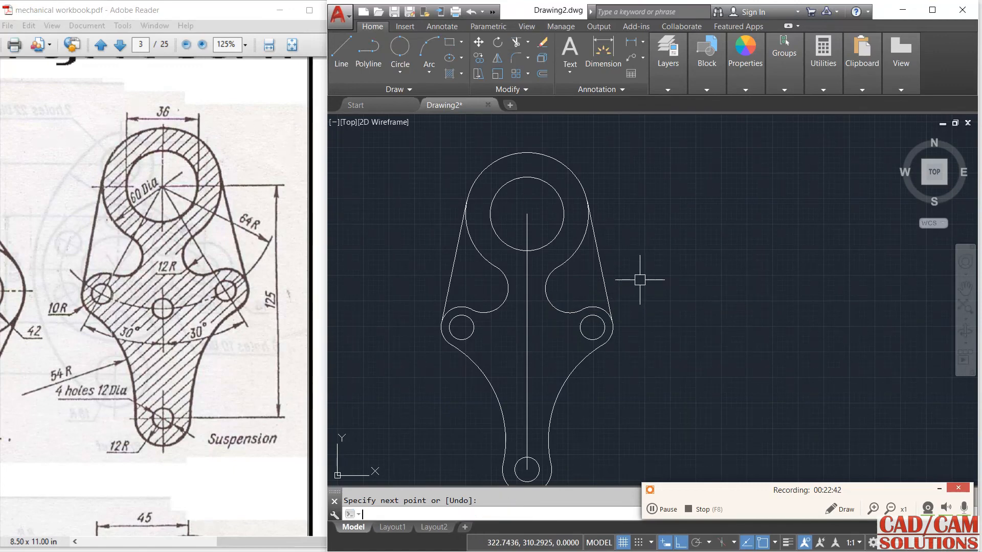
click(526, 329)
key(Delete)
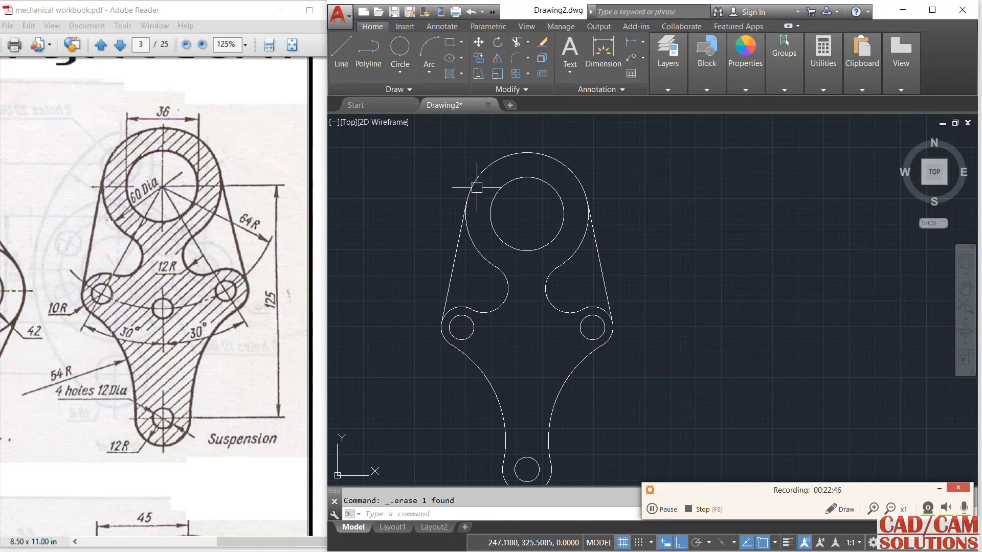
Try a hatch inside the Suspension outline around its holes and delete it again.
click(449, 73)
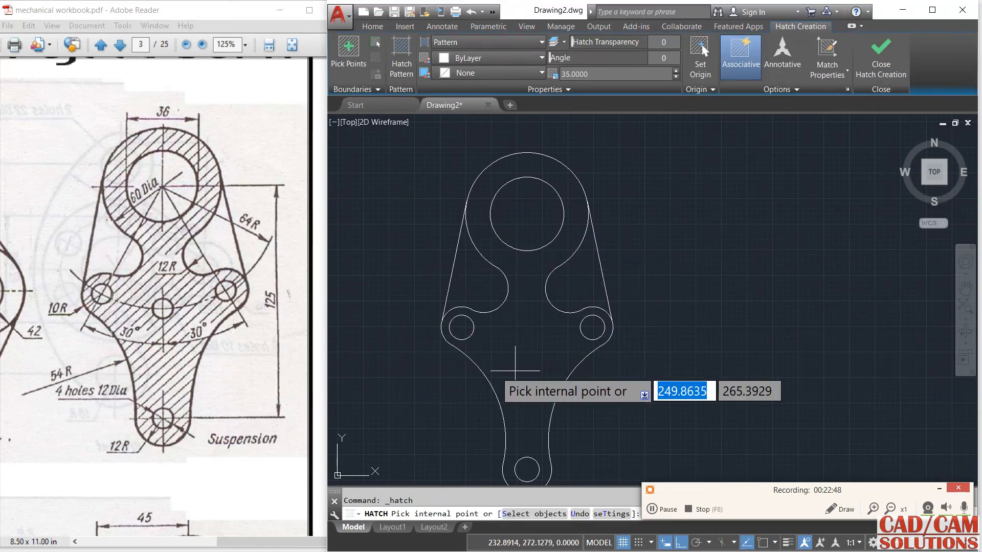
click(526, 351)
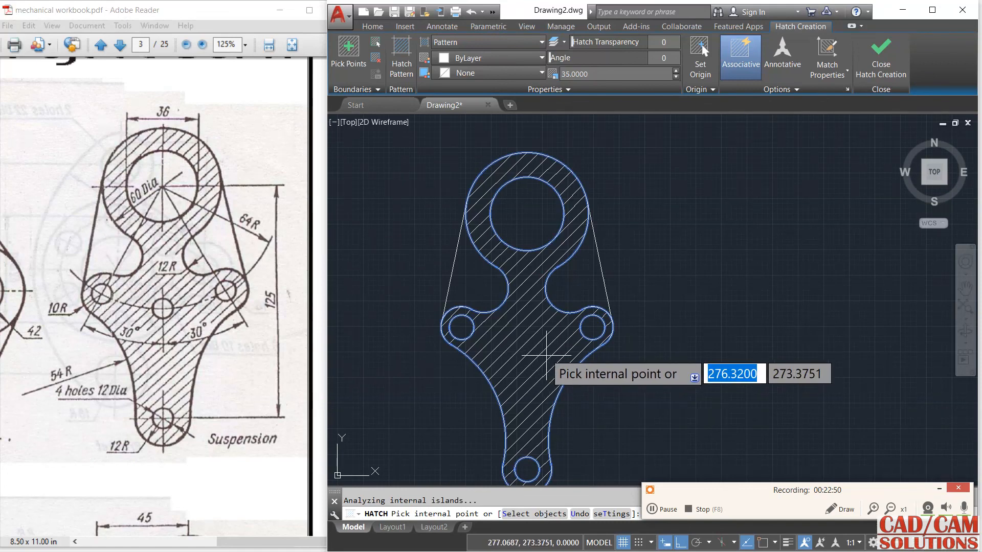
right_click(536, 355)
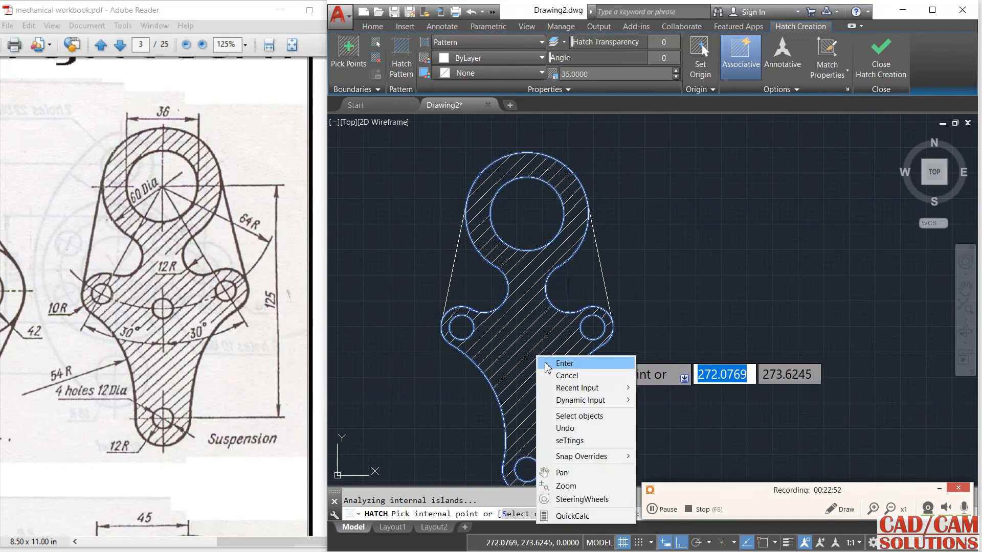
click(550, 375)
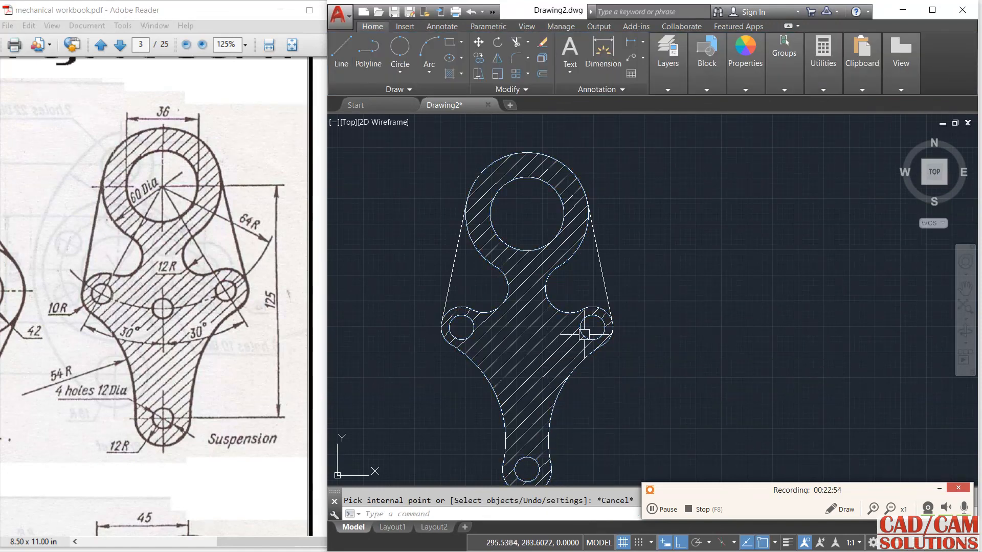
click(548, 343)
key(Delete)
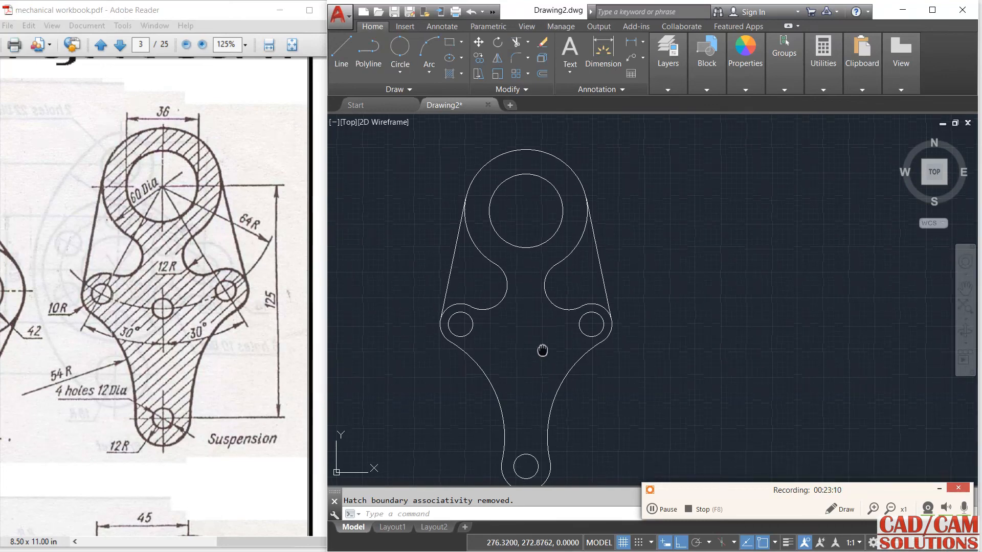
middle_drag(541, 351, 537, 331)
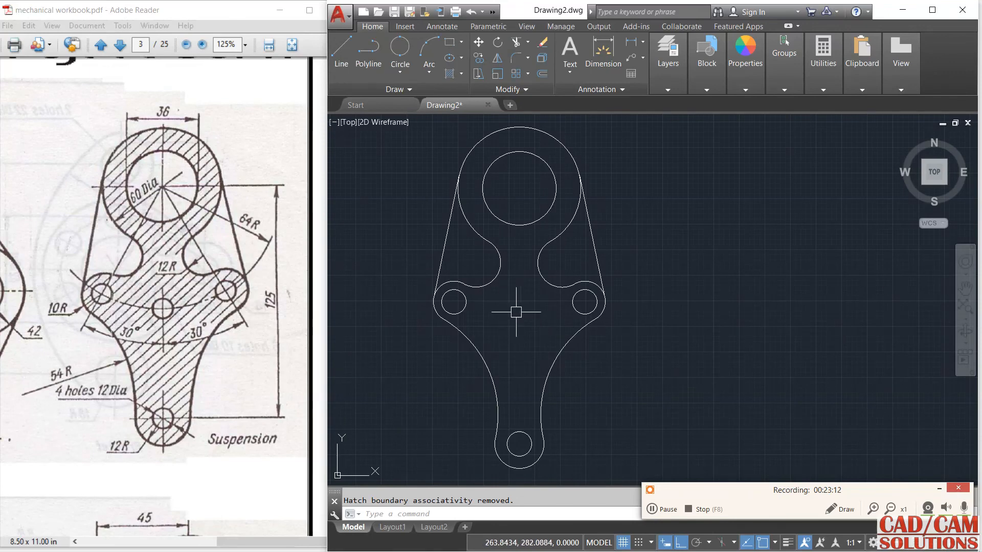